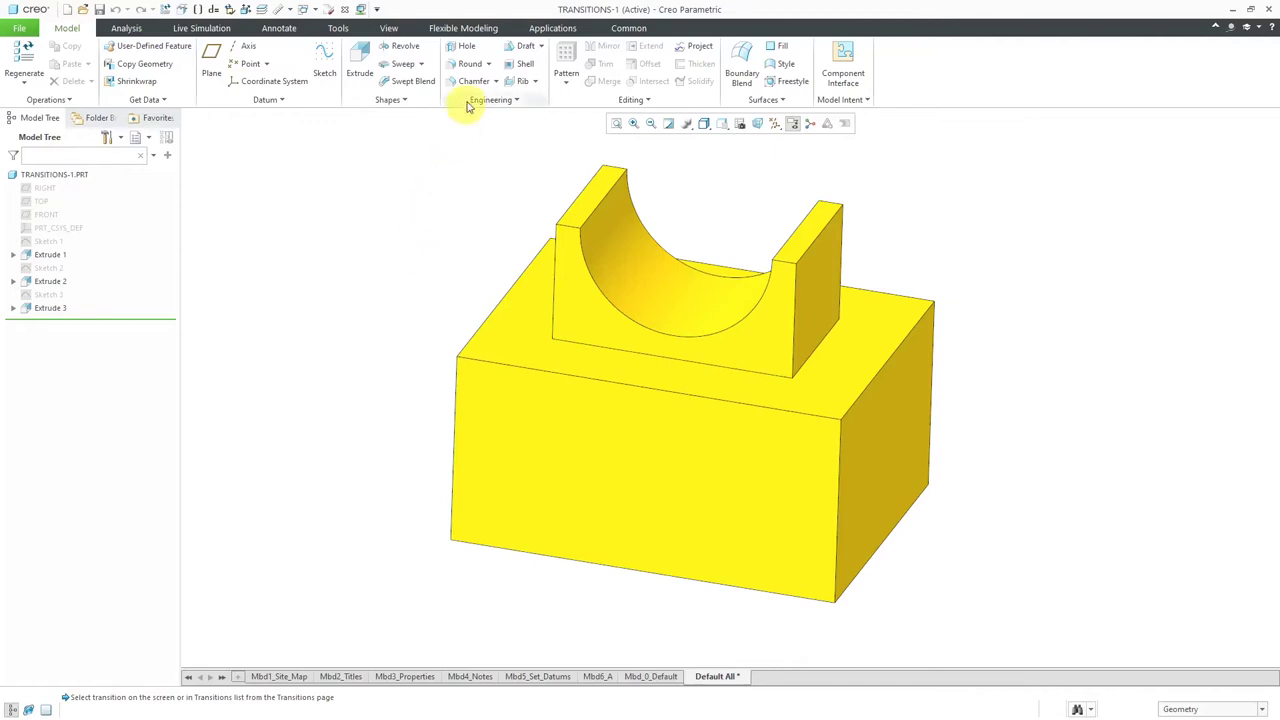
Step: Create a round set of radius 1.00 on the front and two side edges where the saddle block meets the base
click(472, 66)
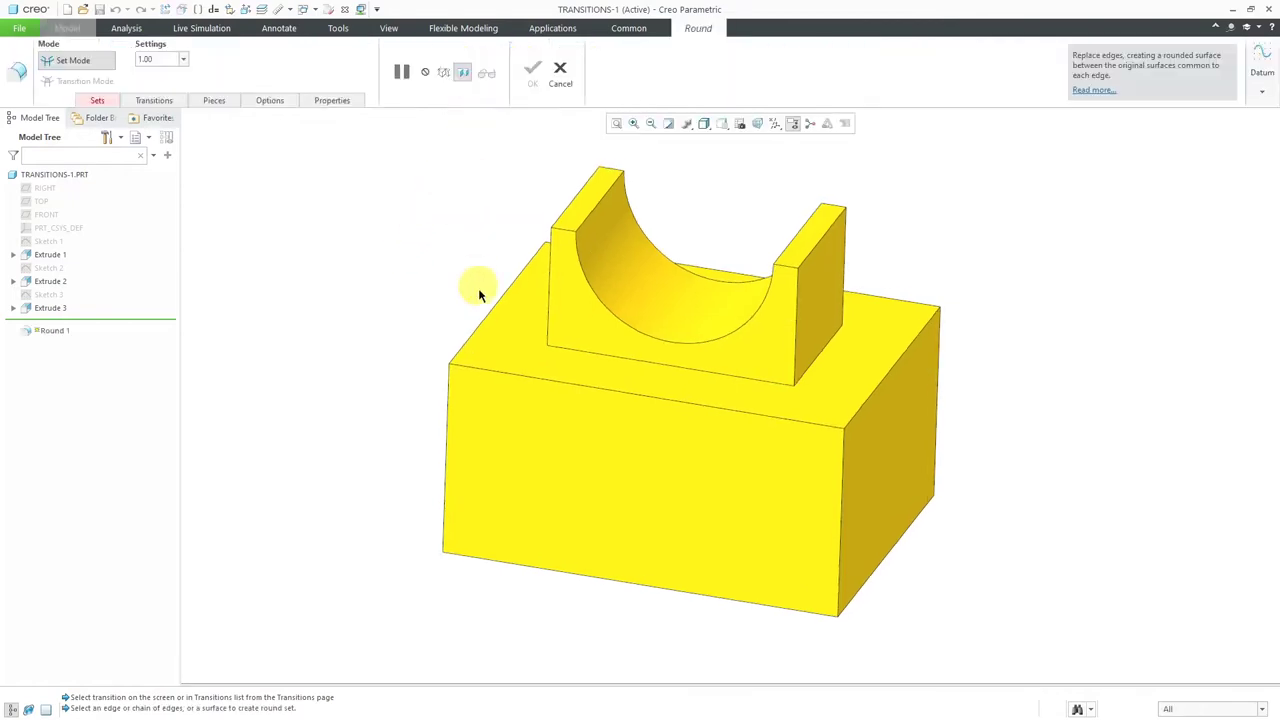
click(672, 369)
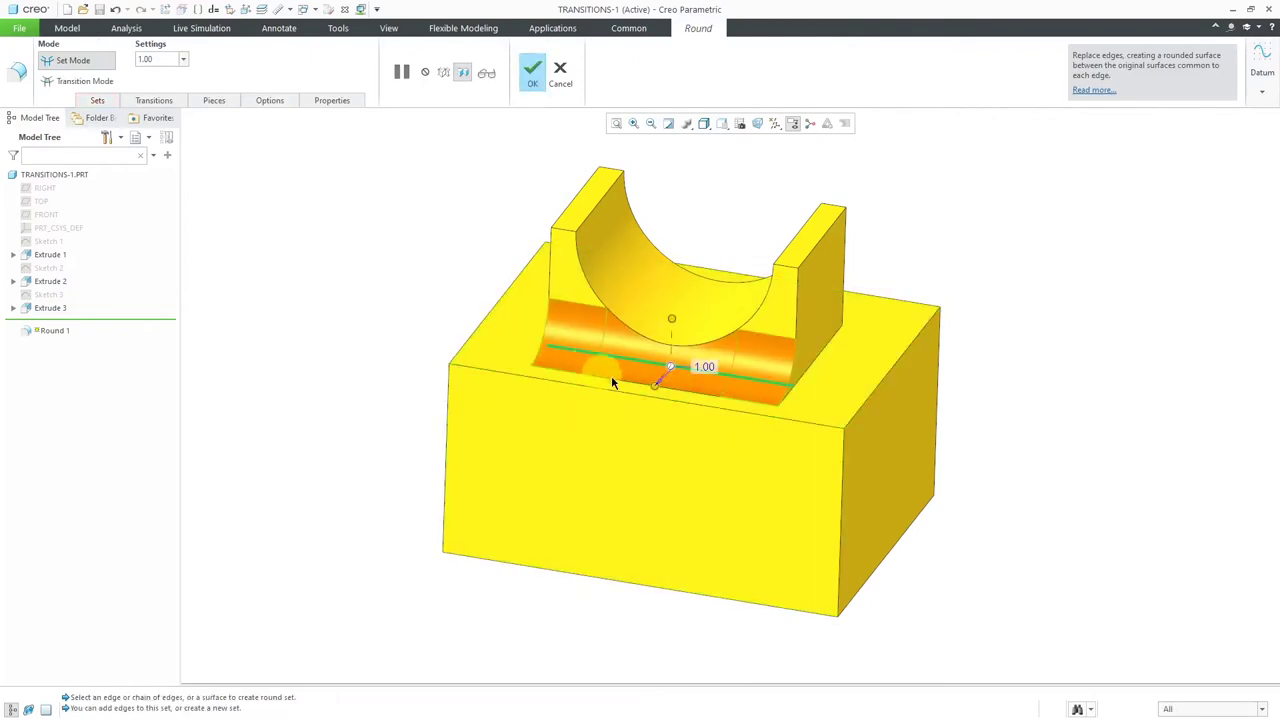
mouse_move(657, 371)
middle_down()
mouse_move(634, 366)
mouse_move(616, 389)
mouse_move(477, 337)
middle_up()
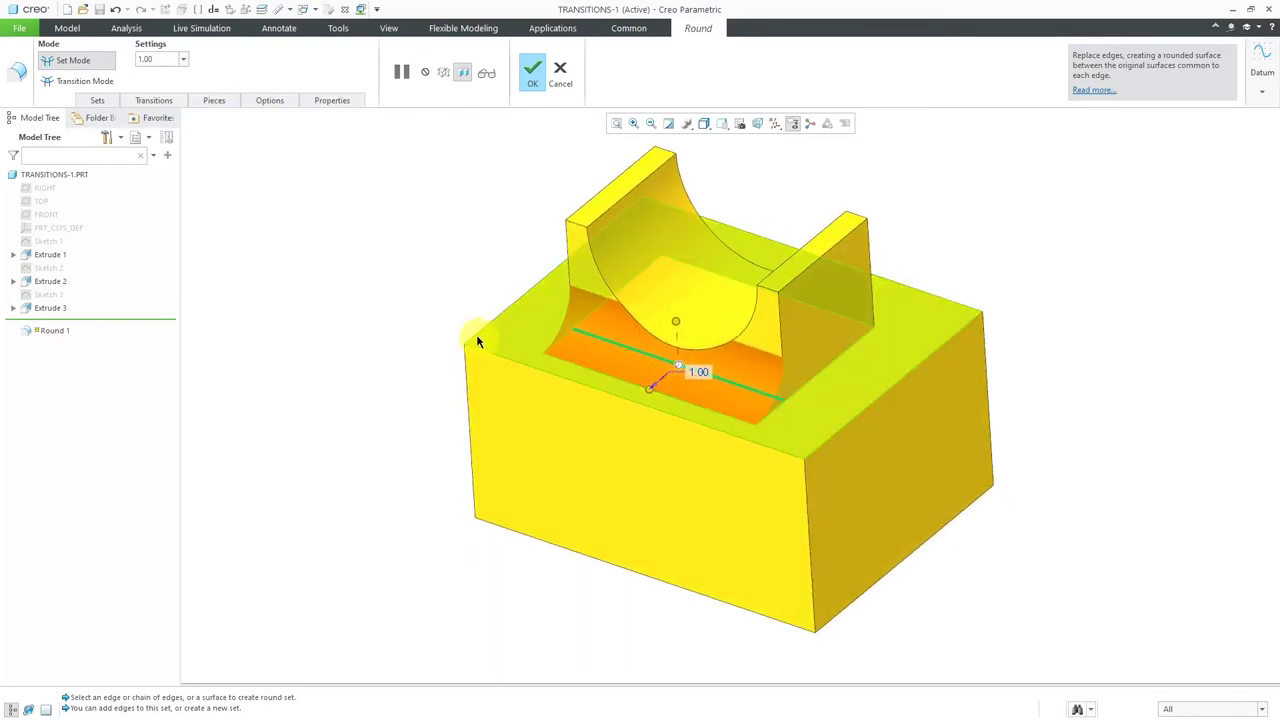
click(97, 101)
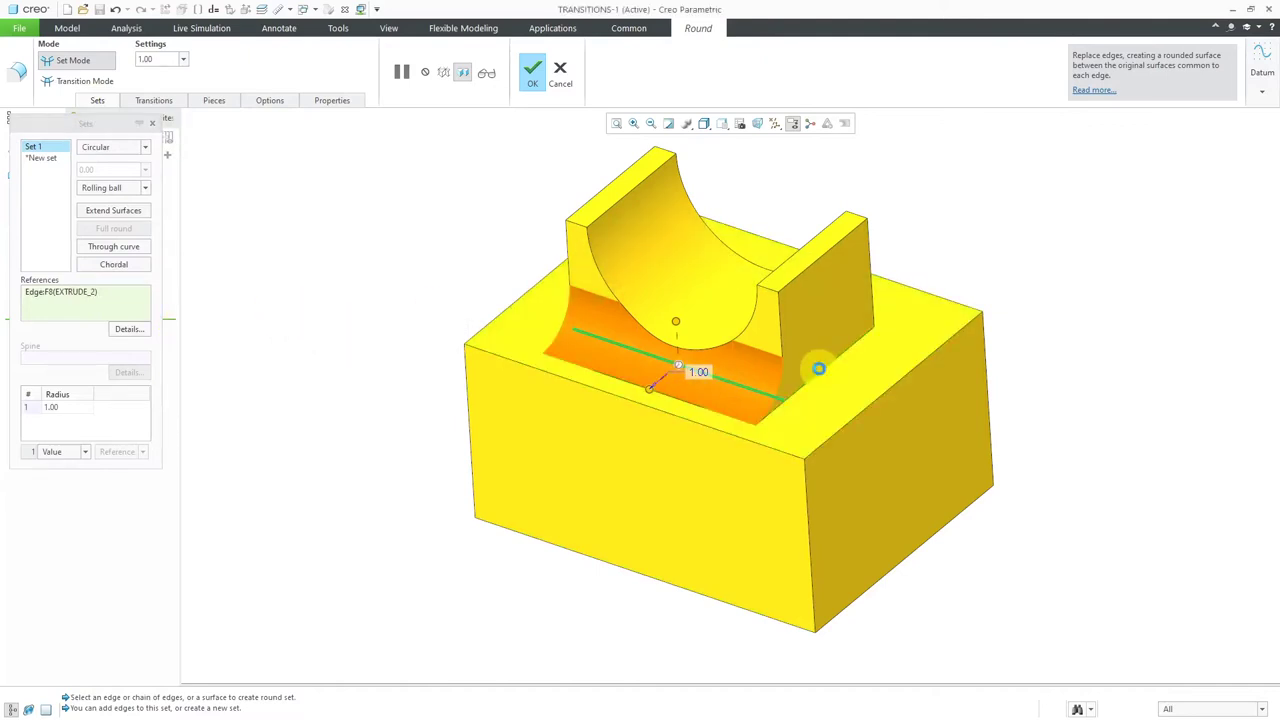
ctrl+click(818, 369)
middle_drag(826, 374, 888, 386)
ctrl+click(545, 443)
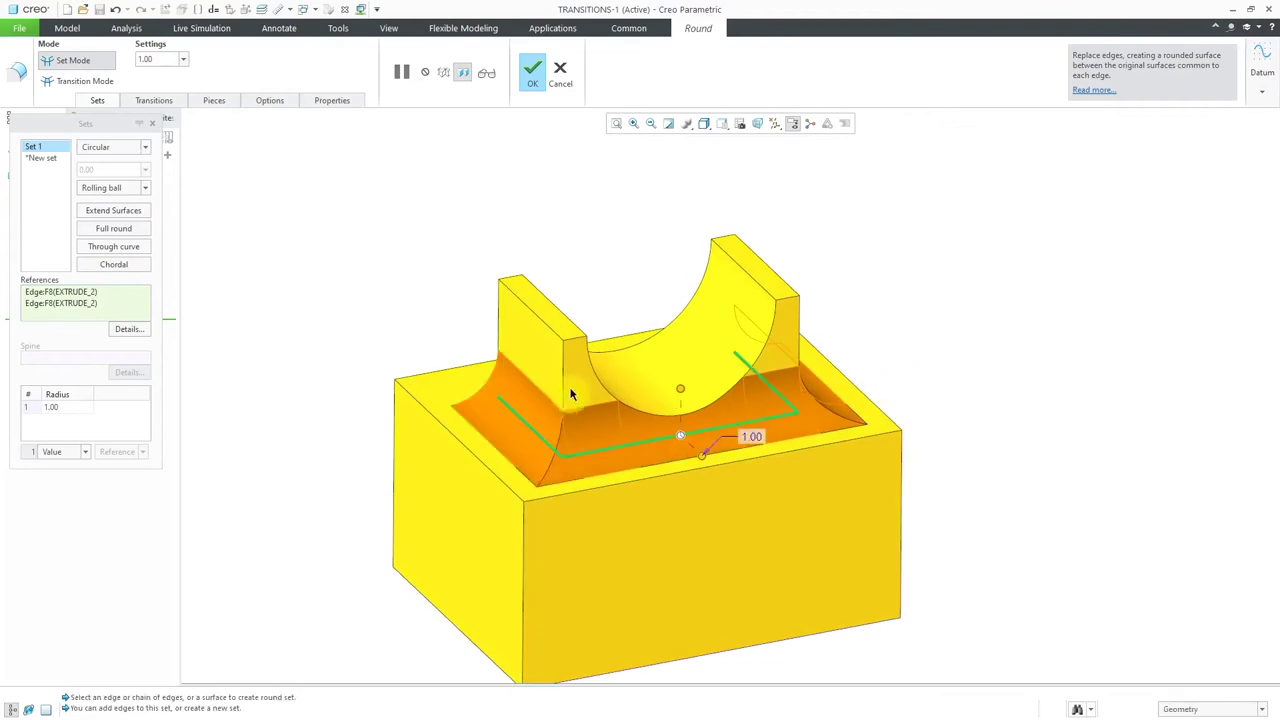
ctrl+click(585, 460)
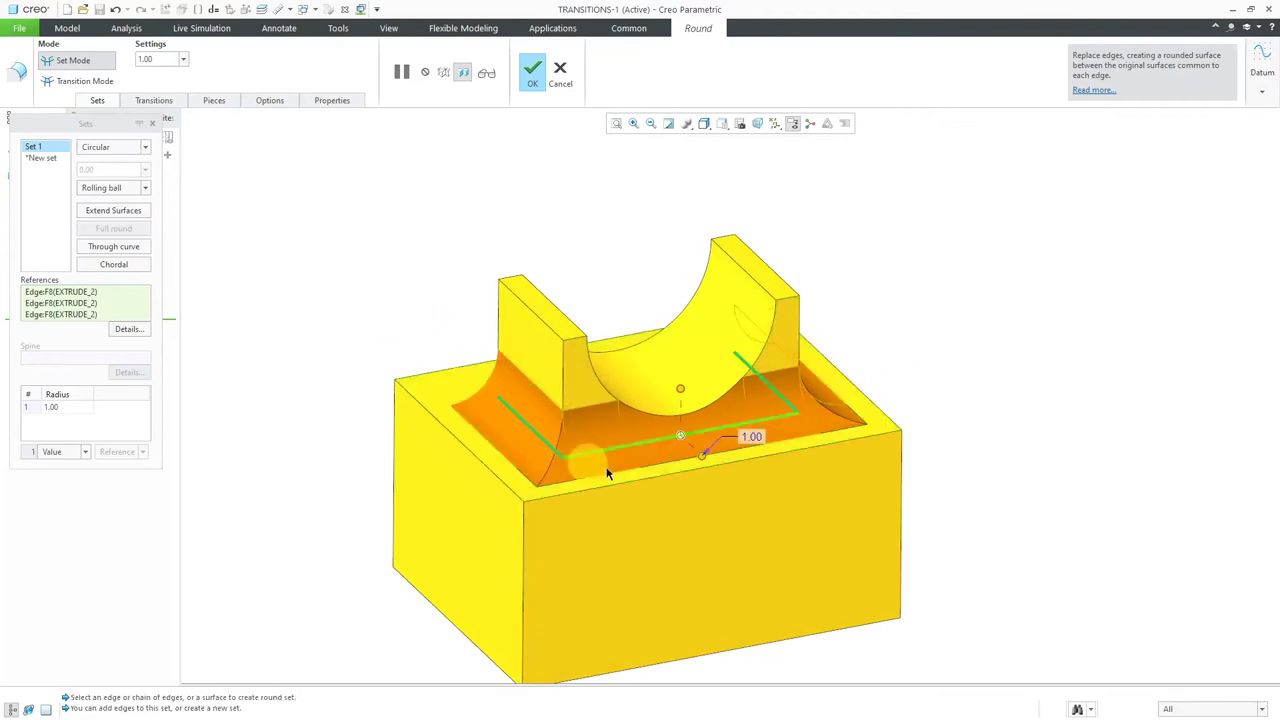
click(700, 426)
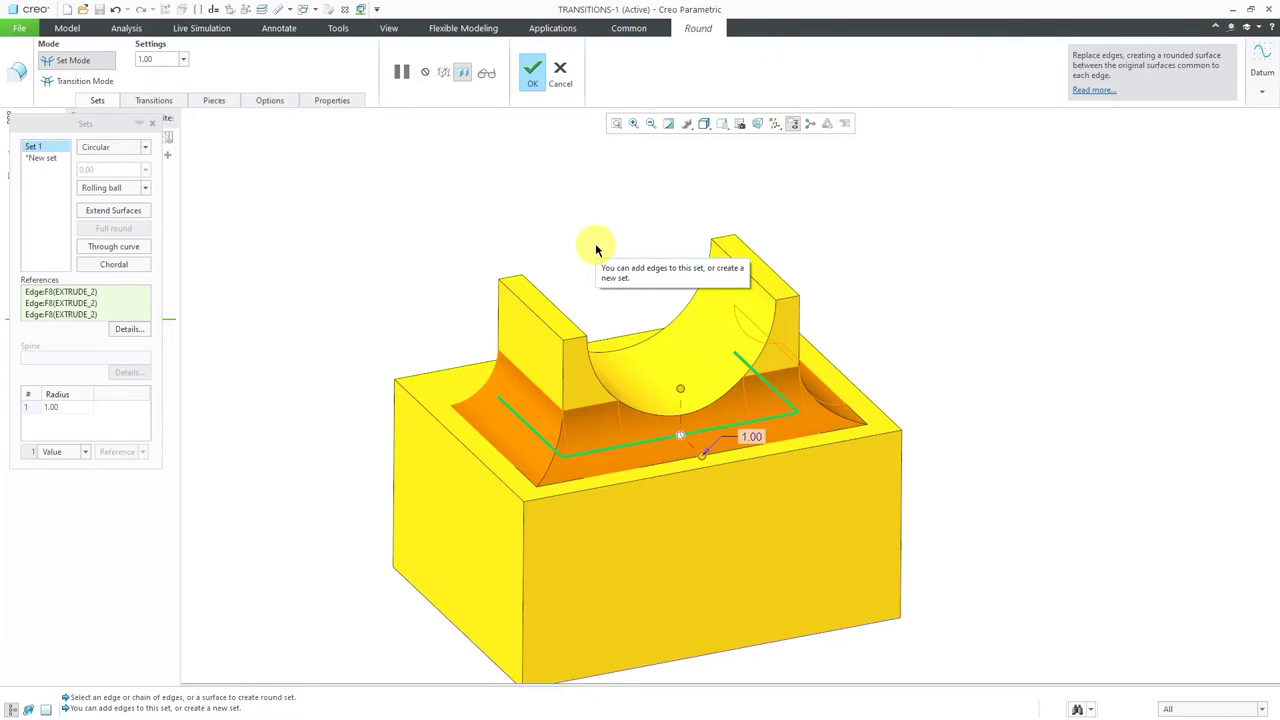
Step: Check the transition types for the round section beneath the saddle's arc and complete the round with Default (Continue)
click(155, 101)
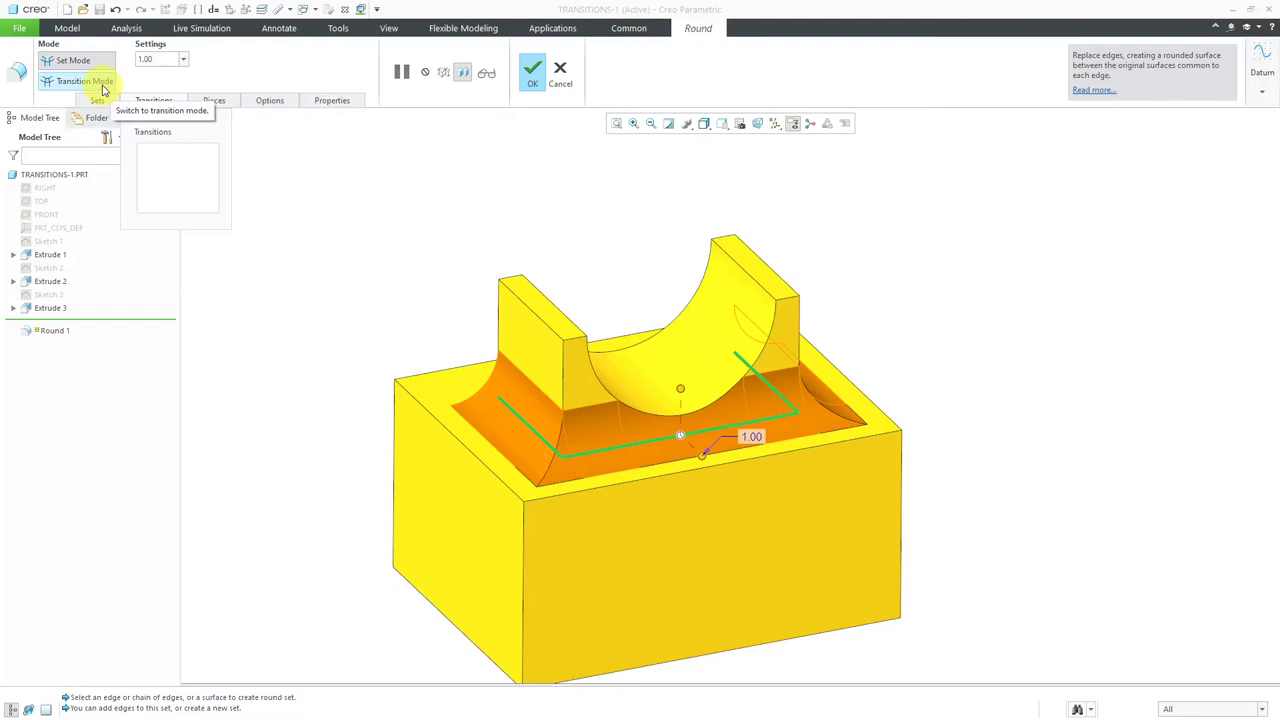
right_click(404, 199)
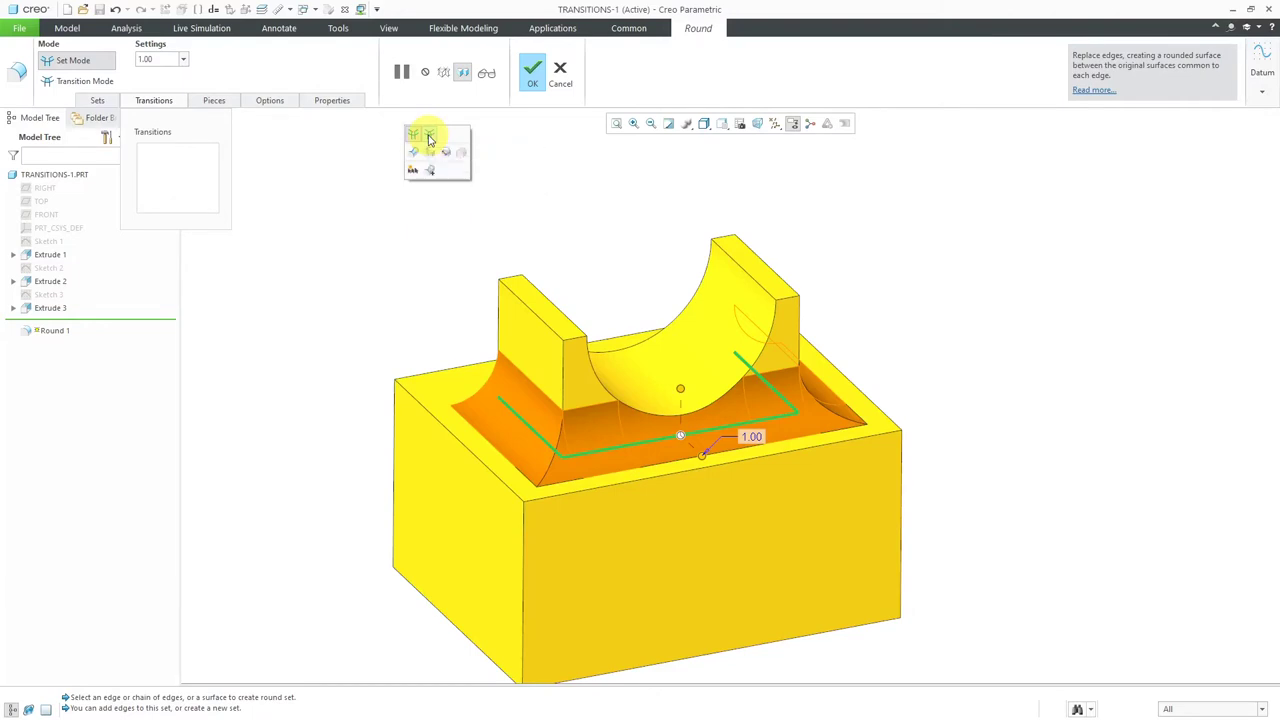
click(429, 139)
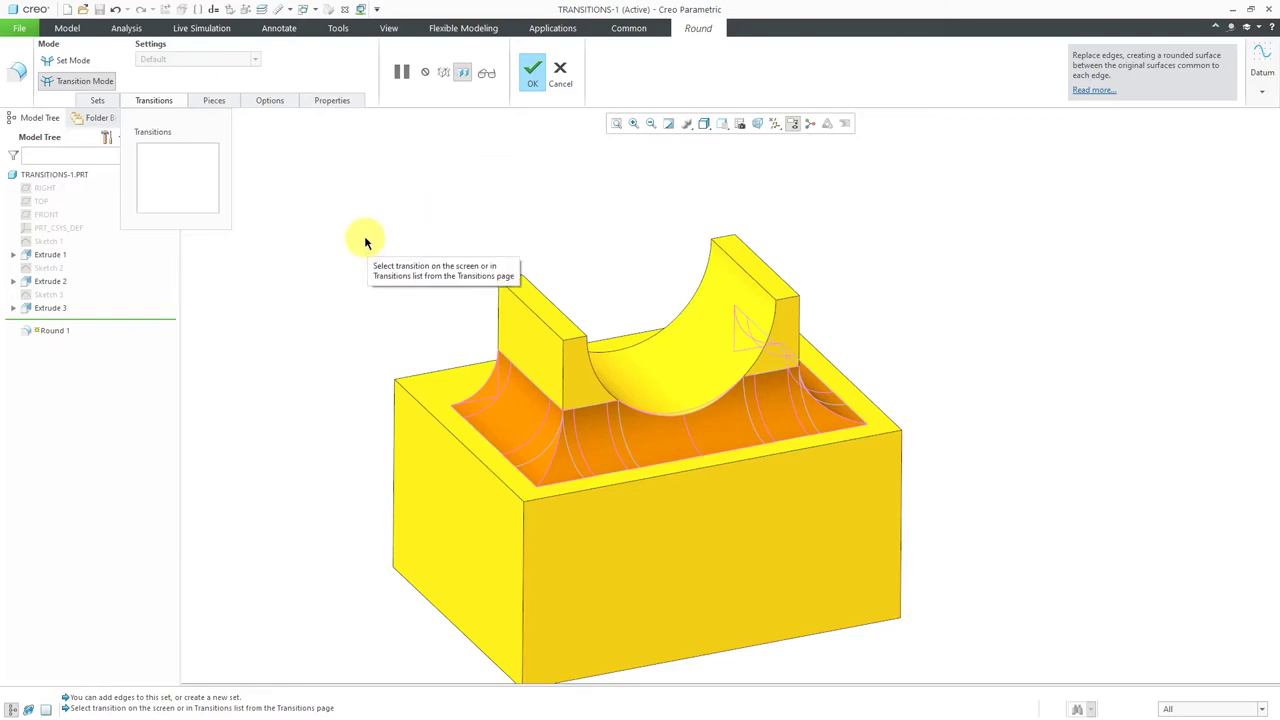
click(708, 442)
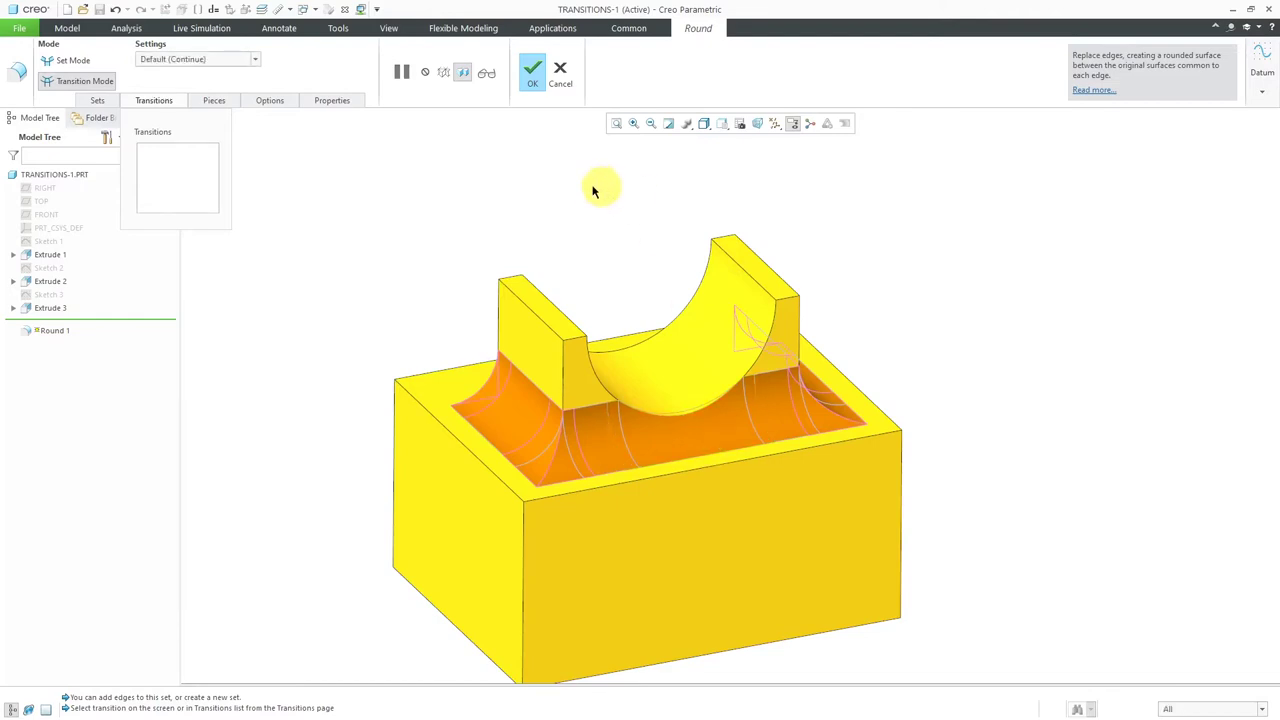
right_click(362, 192)
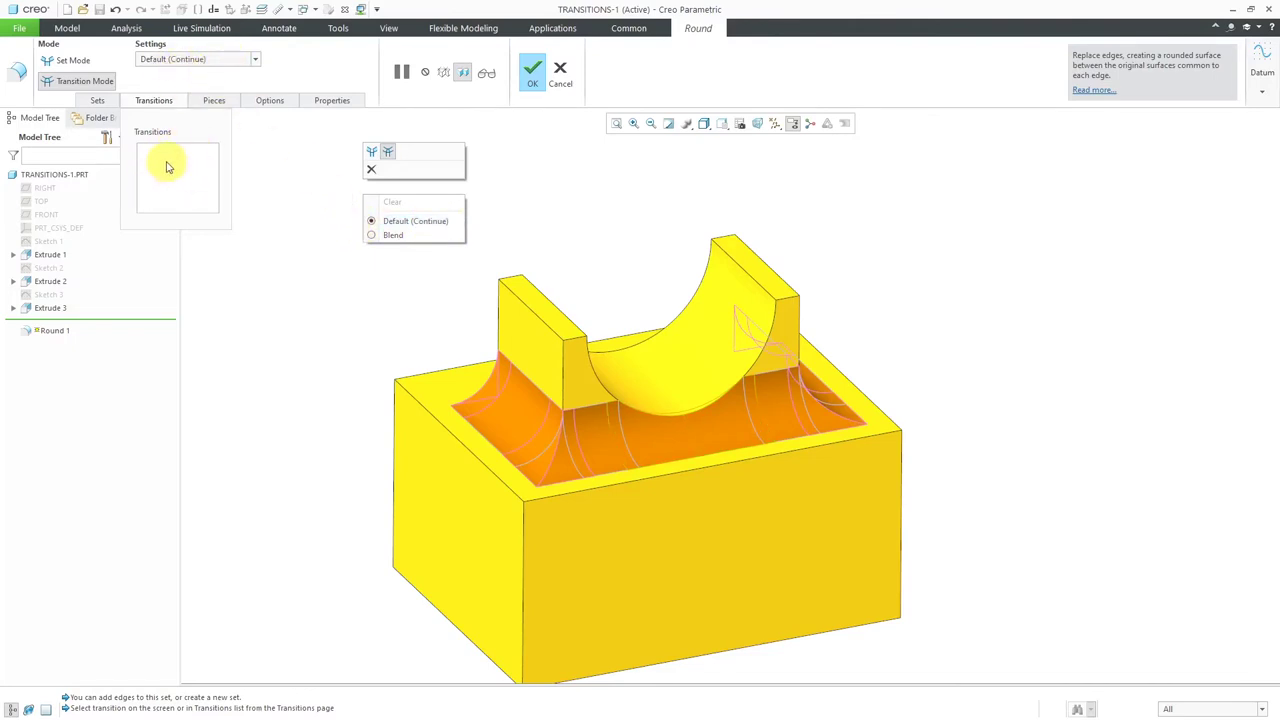
click(530, 78)
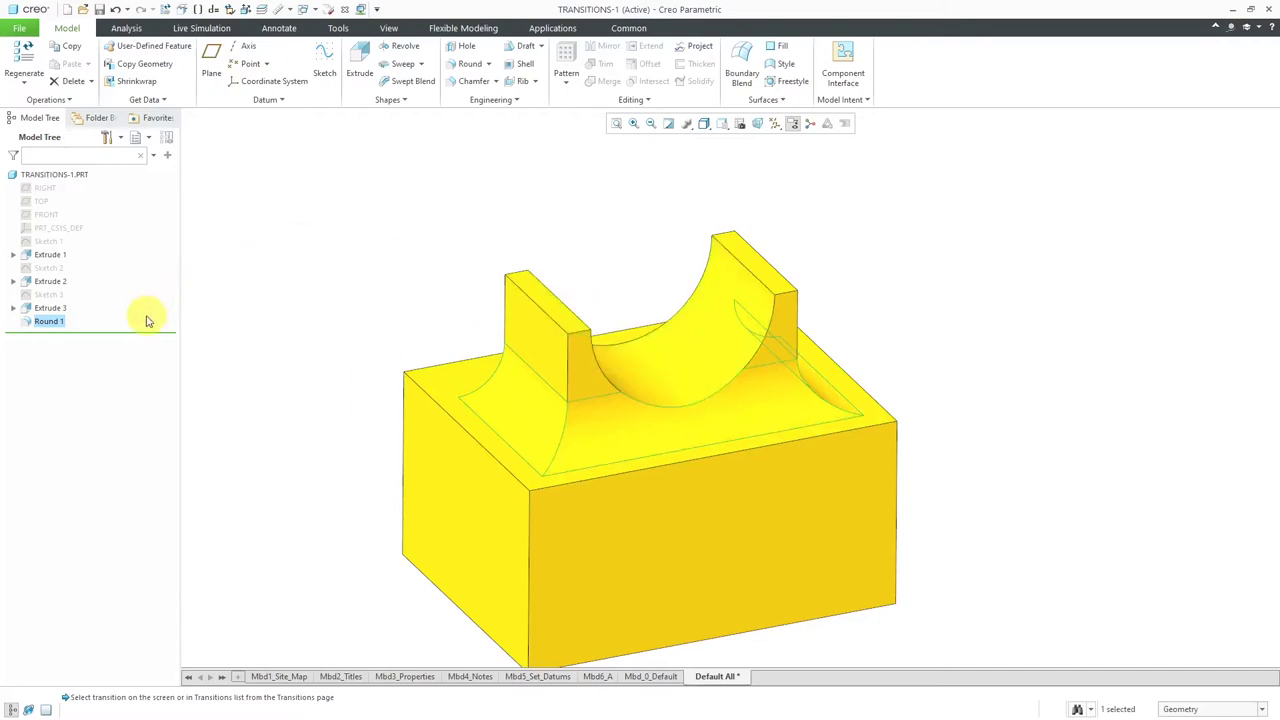
Step: Redefine Round 1 with a Blend transition for the front section beneath the saddle's arc
right_click(70, 321)
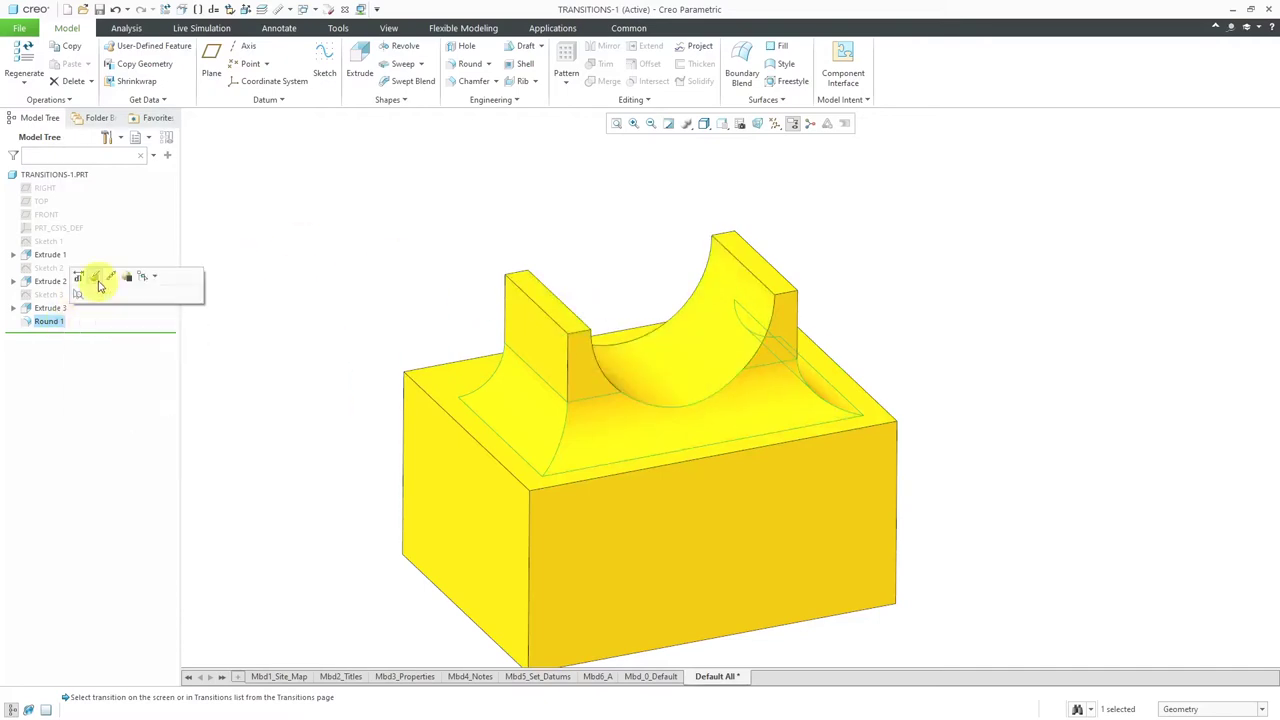
click(97, 280)
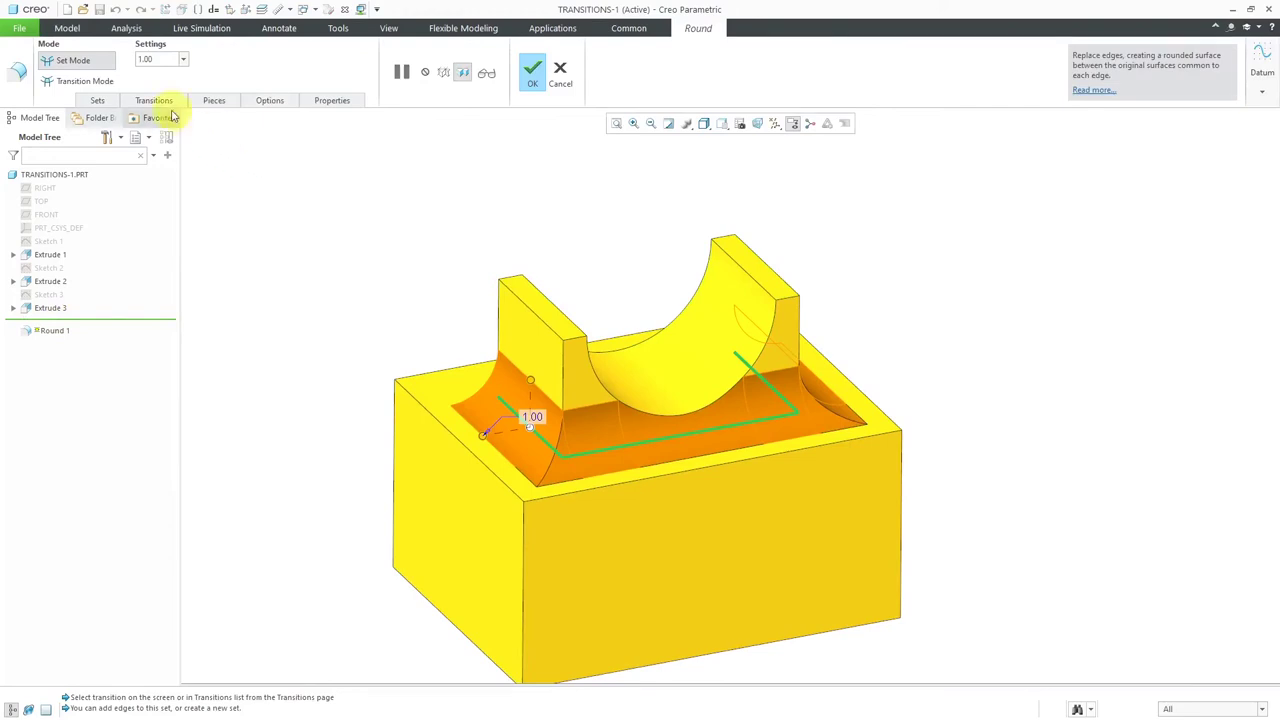
click(160, 100)
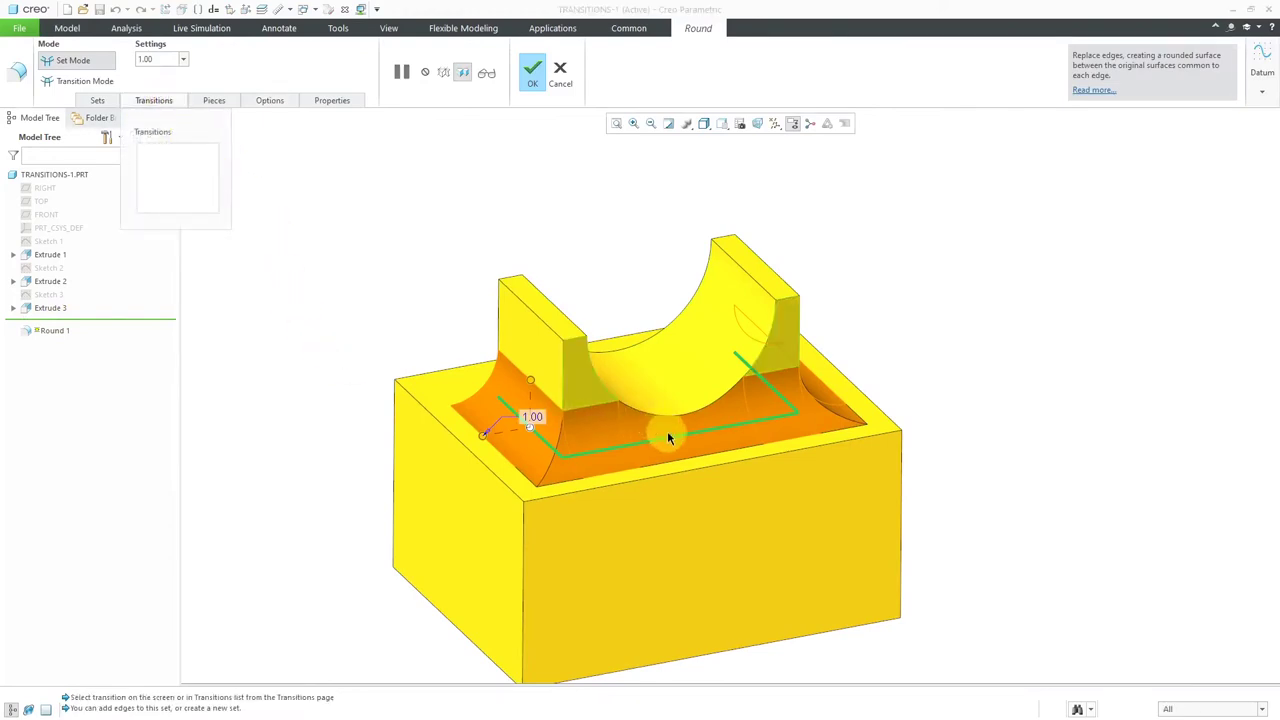
click(85, 80)
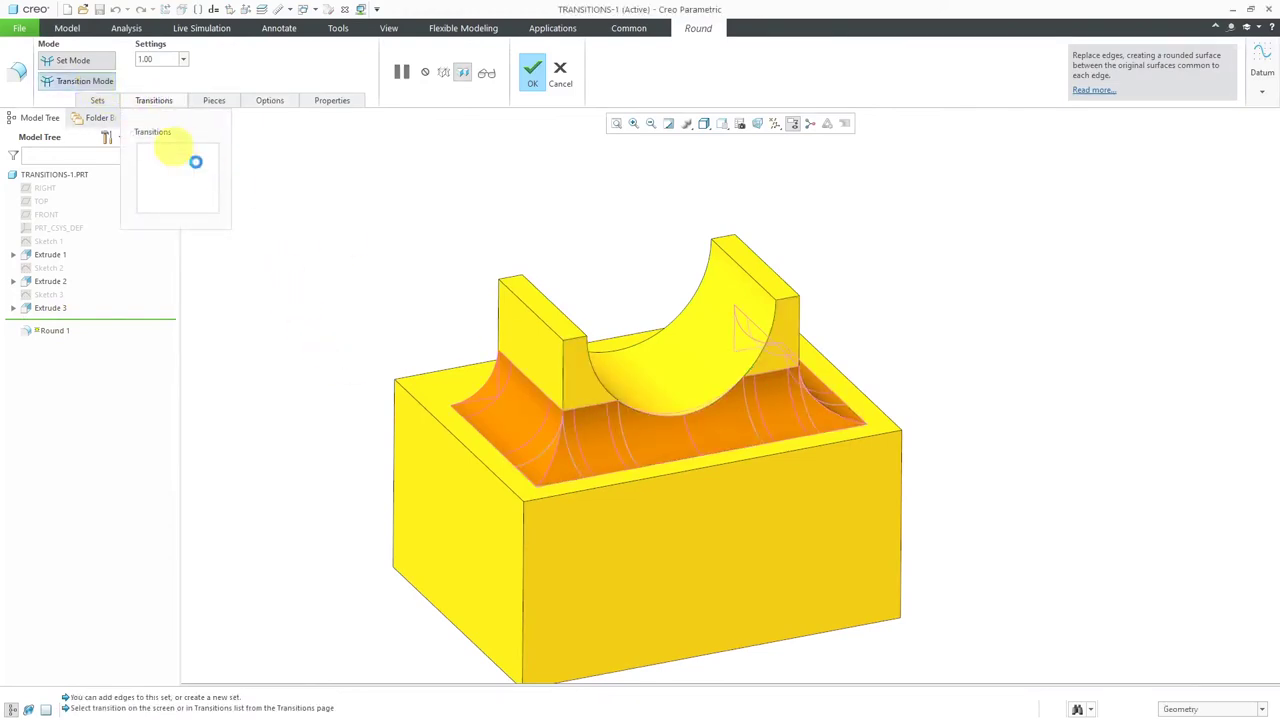
click(686, 440)
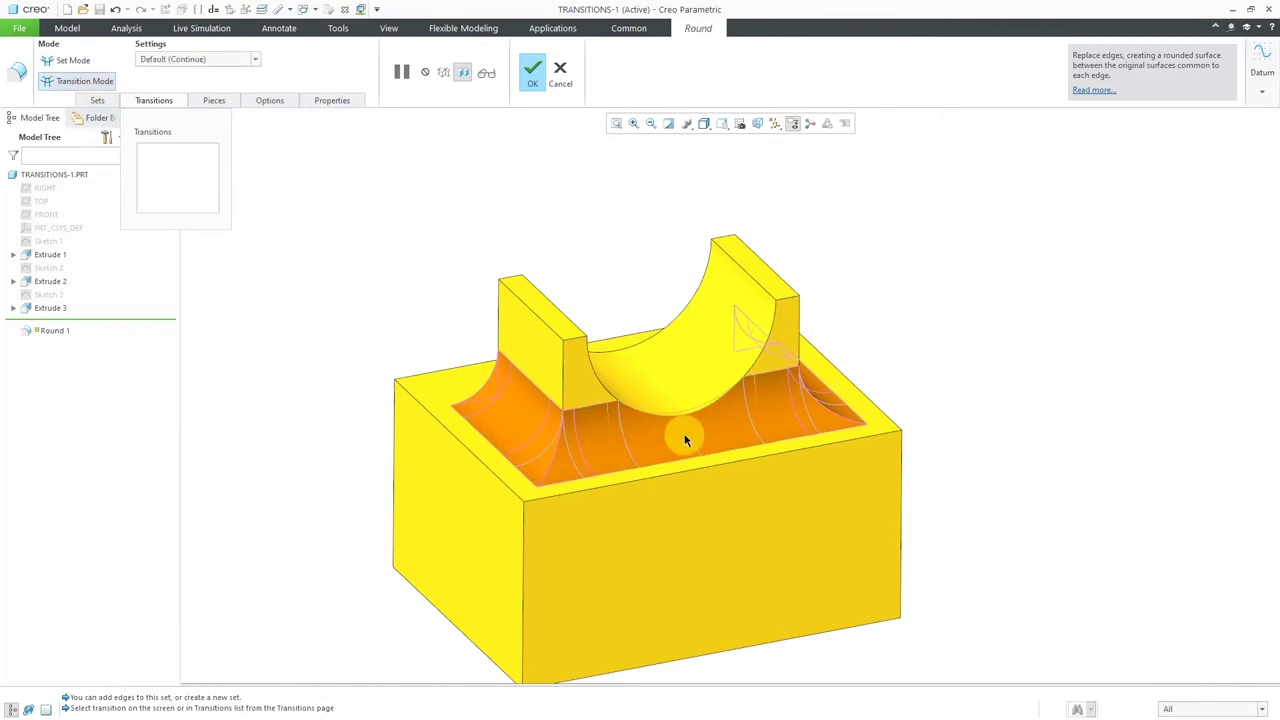
right_click(340, 182)
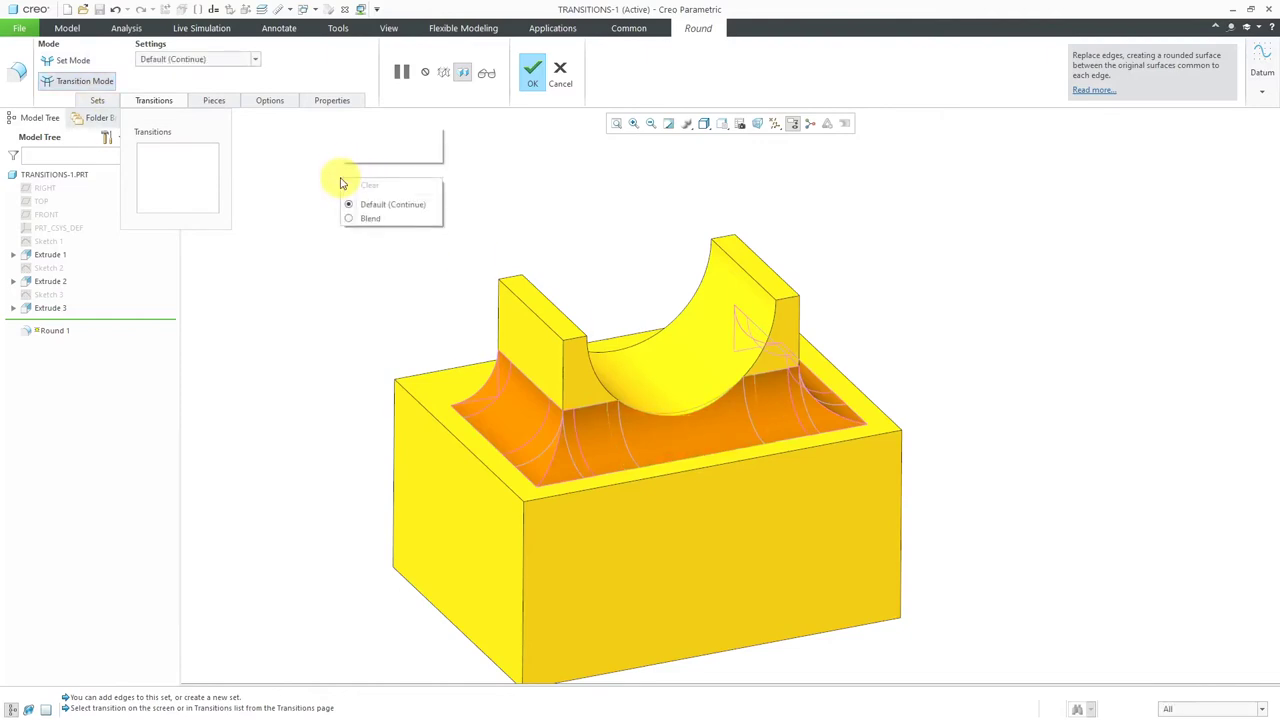
click(370, 219)
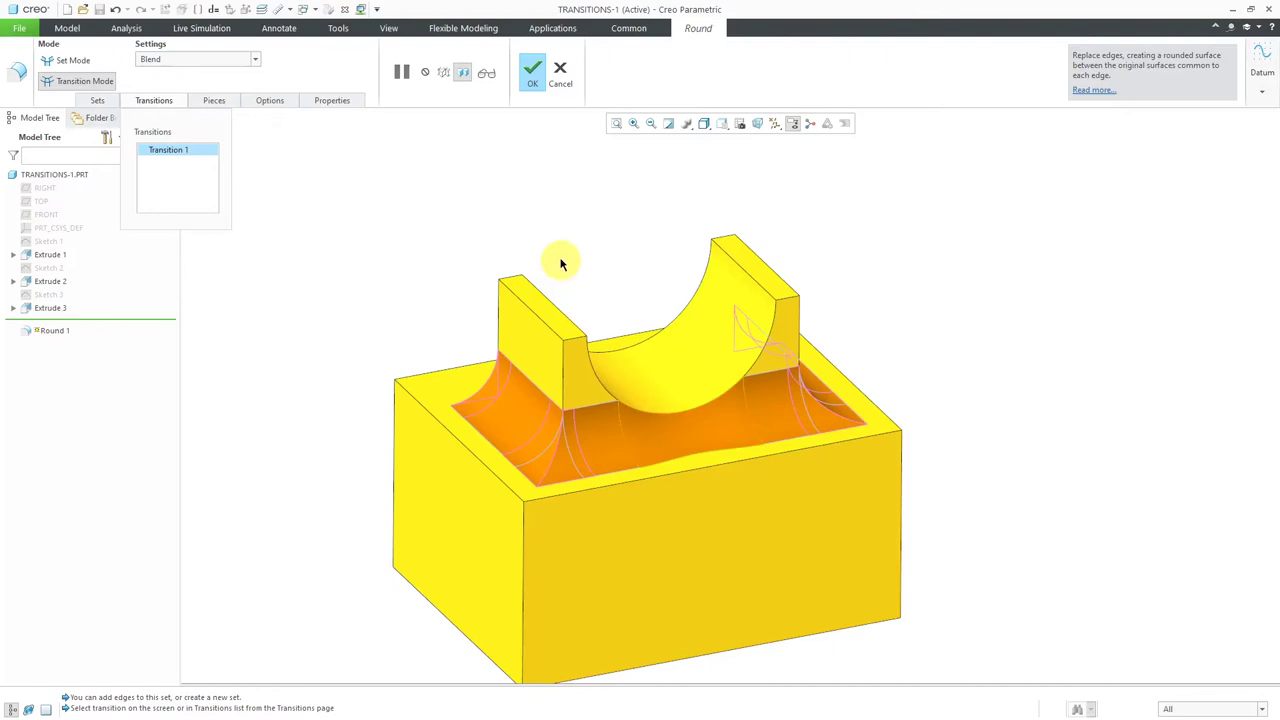
click(532, 80)
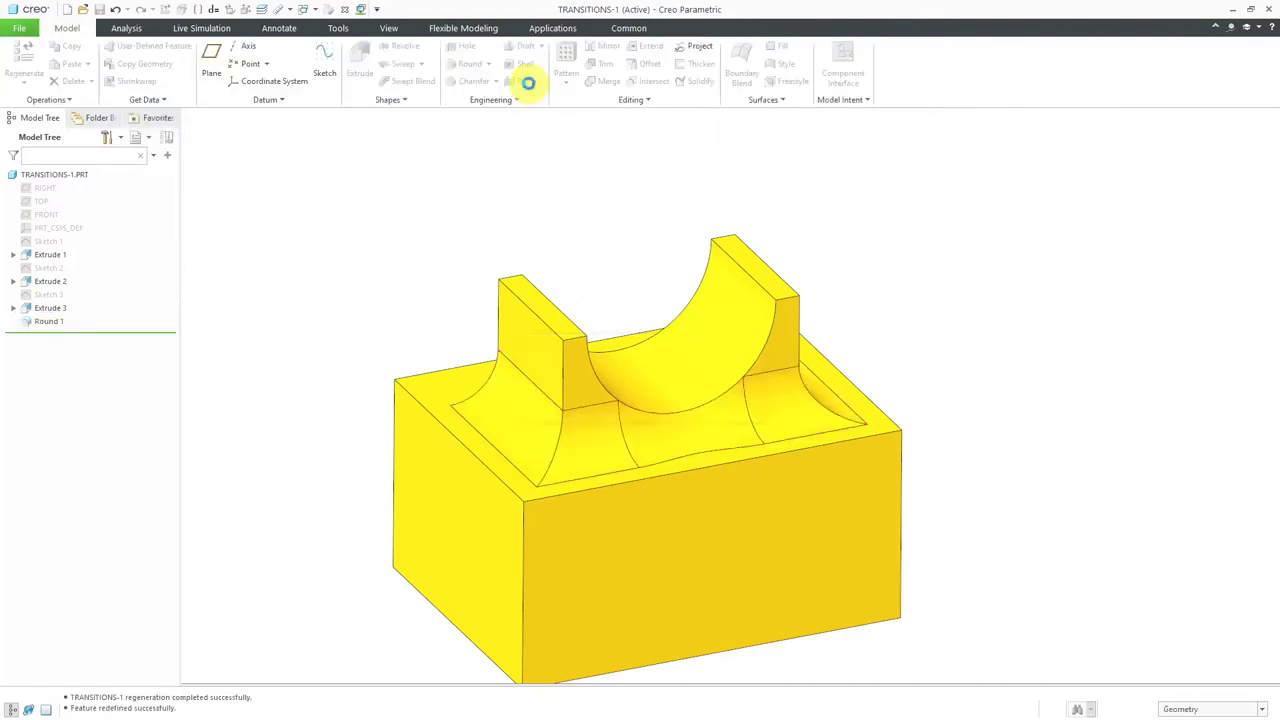
middle_drag(591, 229, 594, 262)
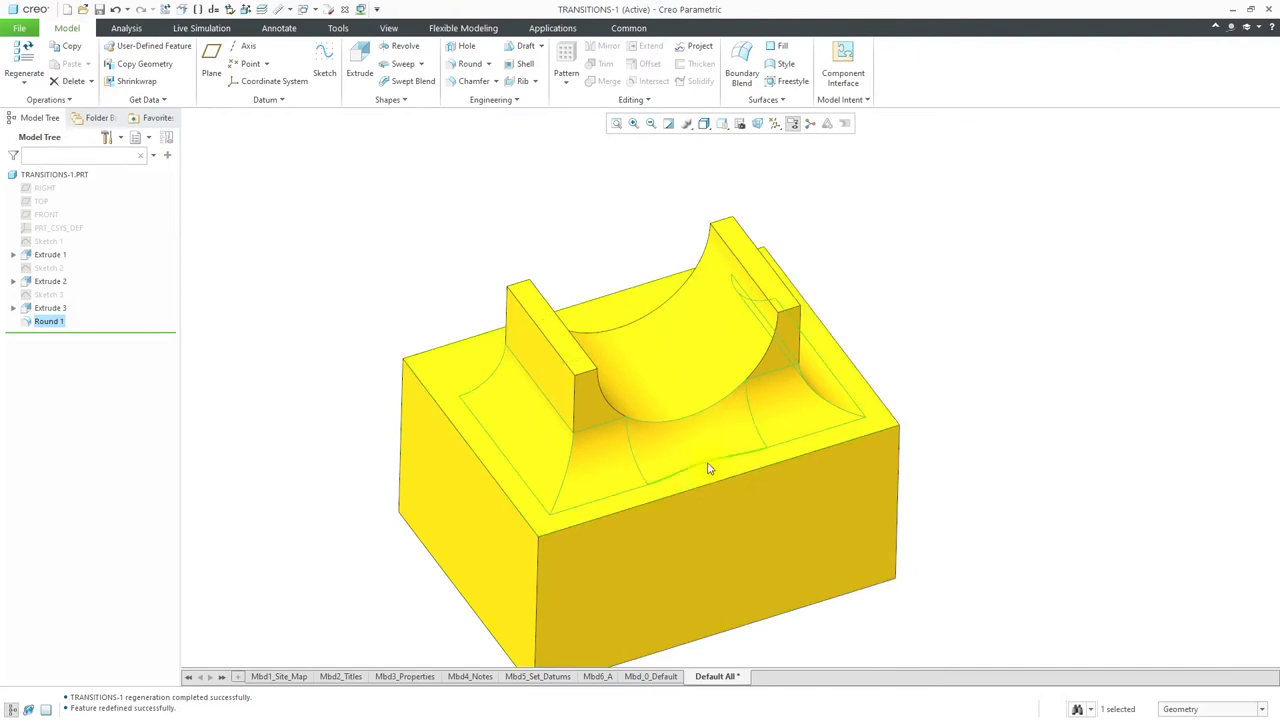
click(614, 271)
click(575, 209)
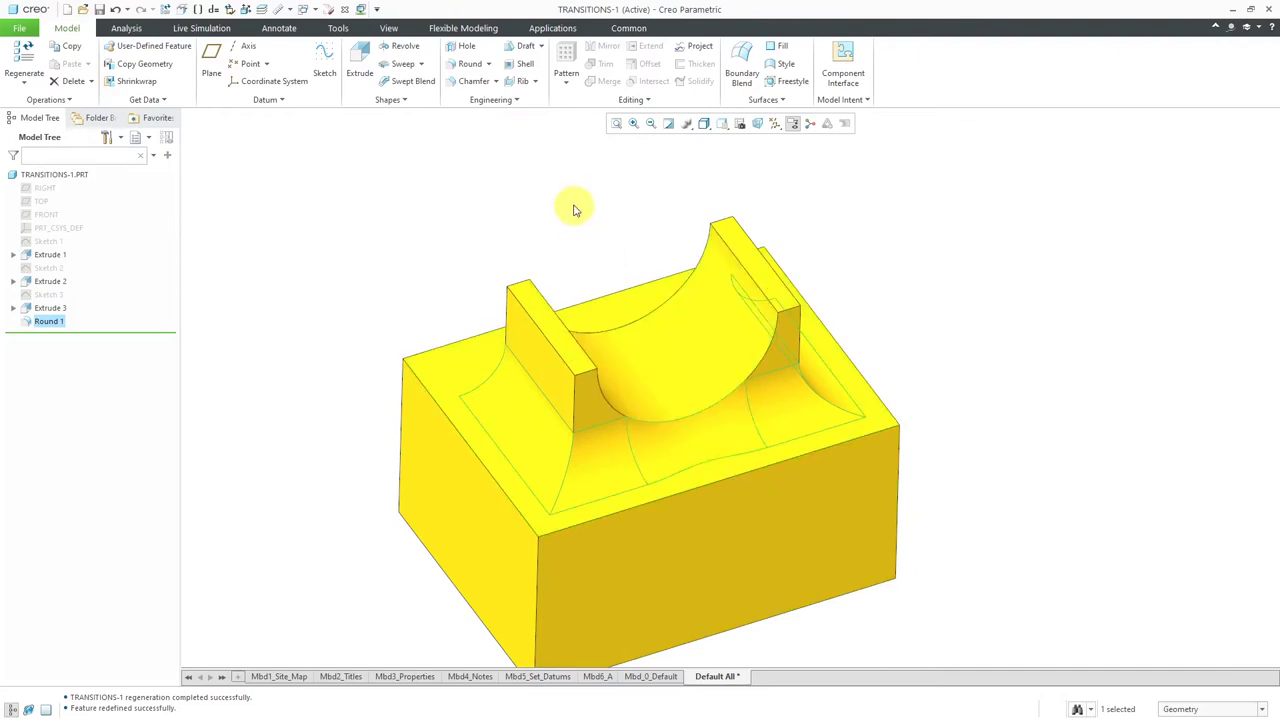
Step: Redefine Round 1 again and set the transition at the saddle's front left corner to Blend
right_click(60, 327)
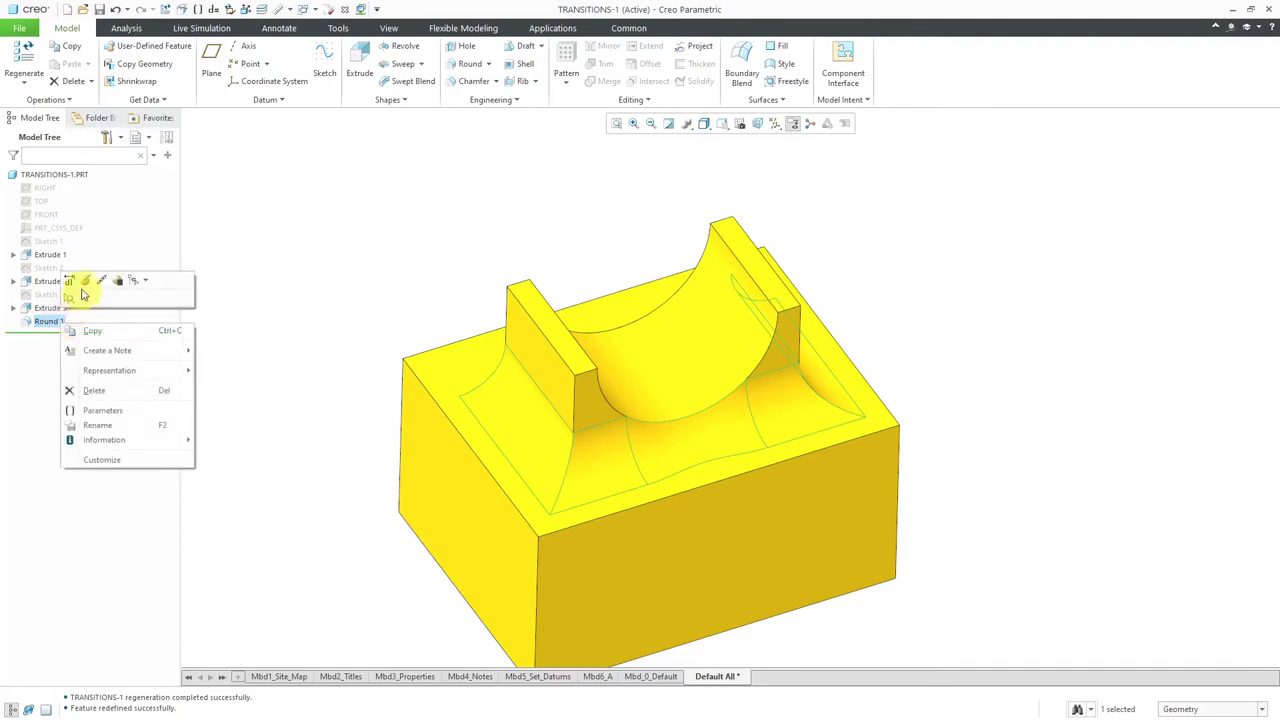
click(86, 285)
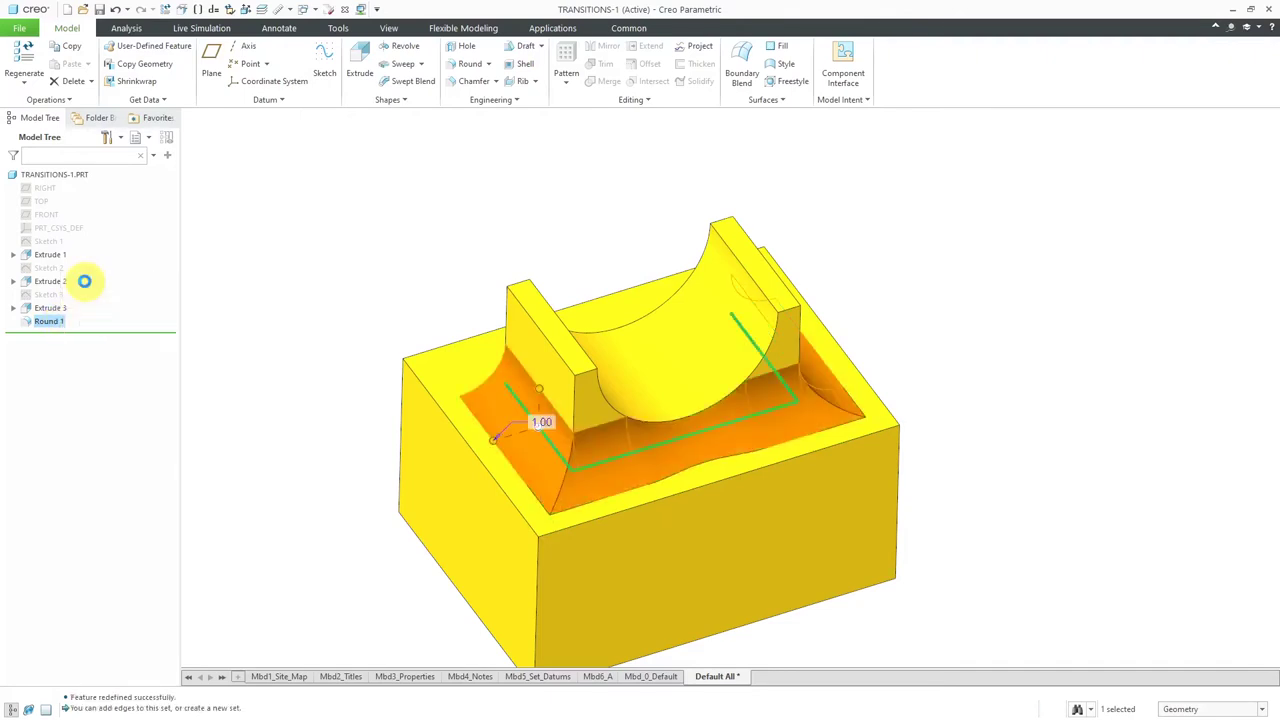
right_click(291, 241)
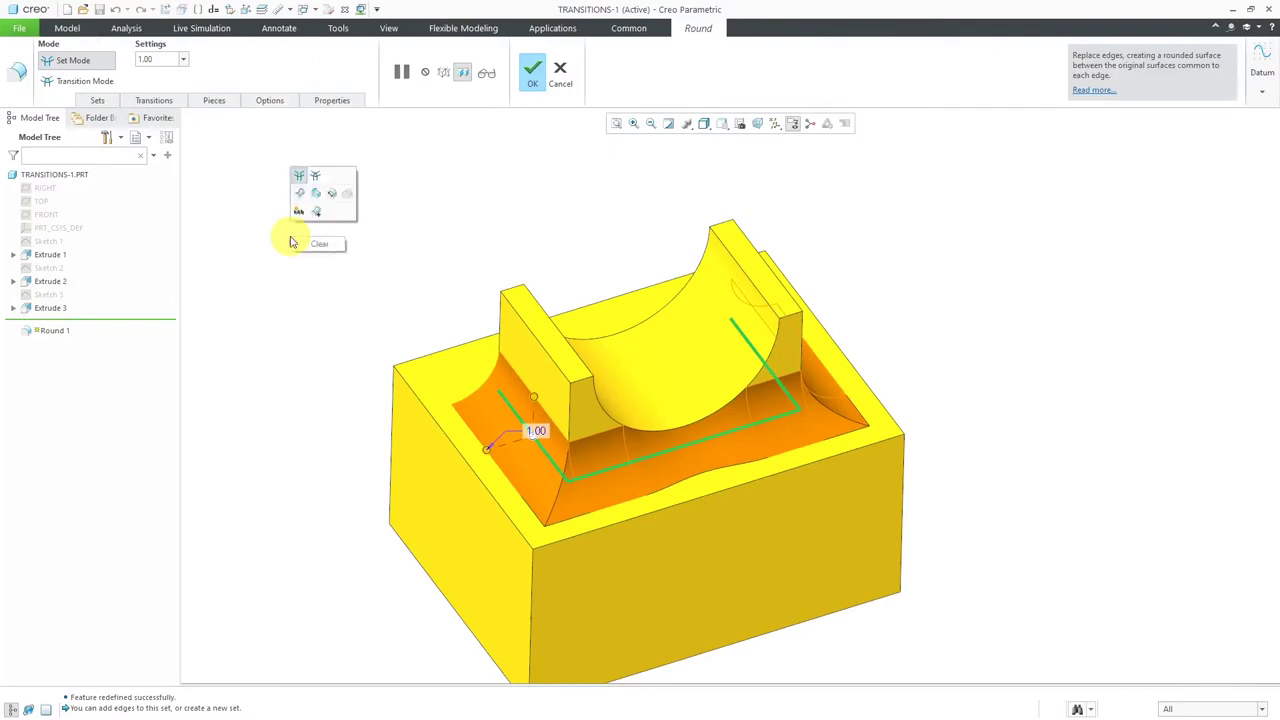
click(320, 180)
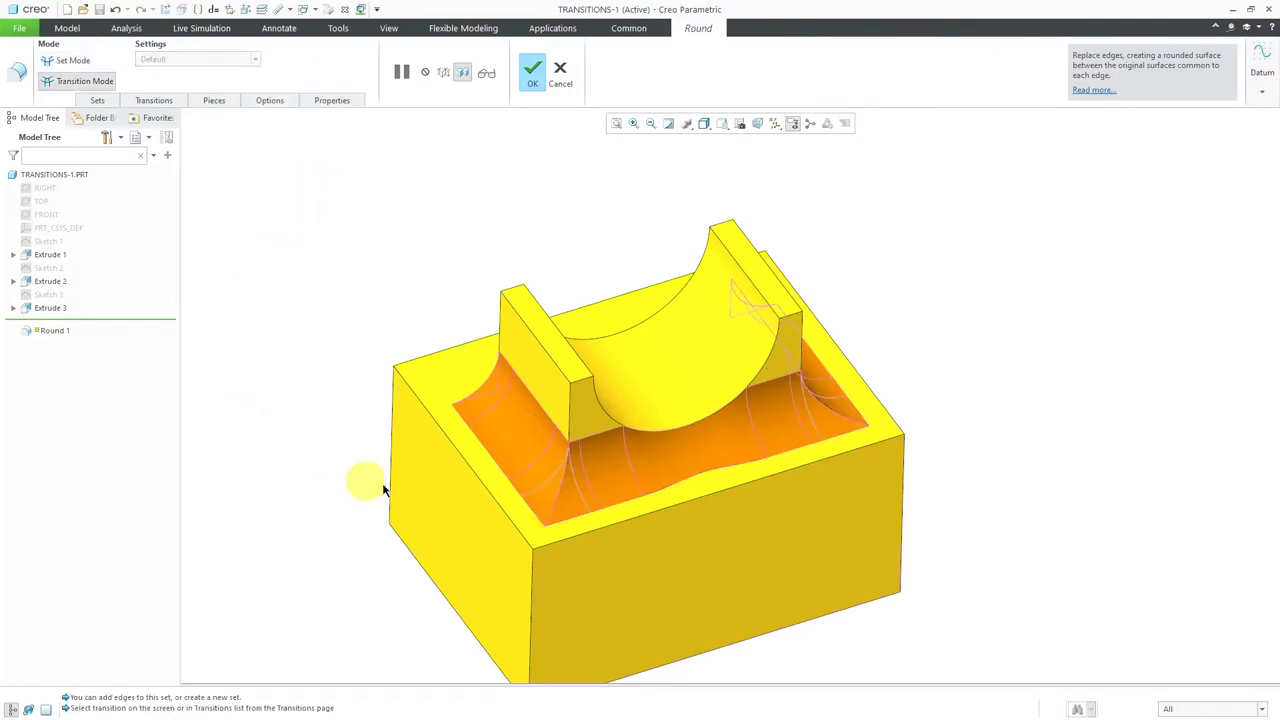
click(559, 493)
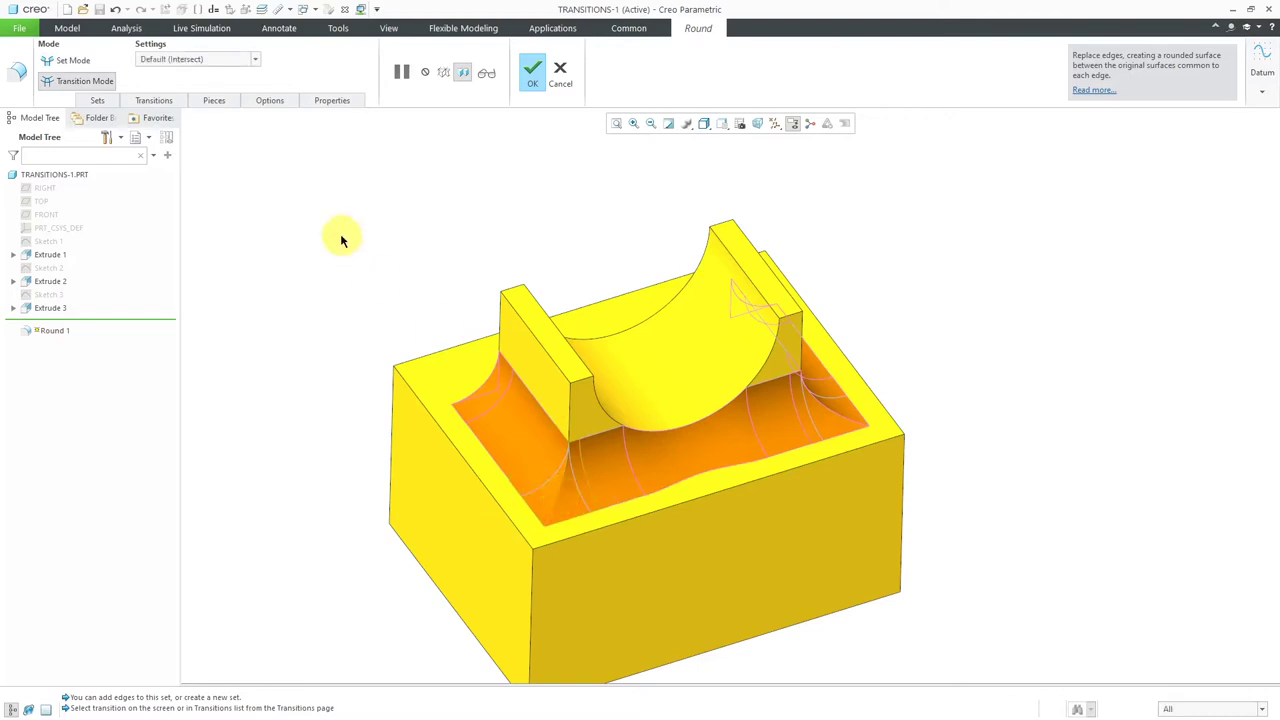
click(228, 62)
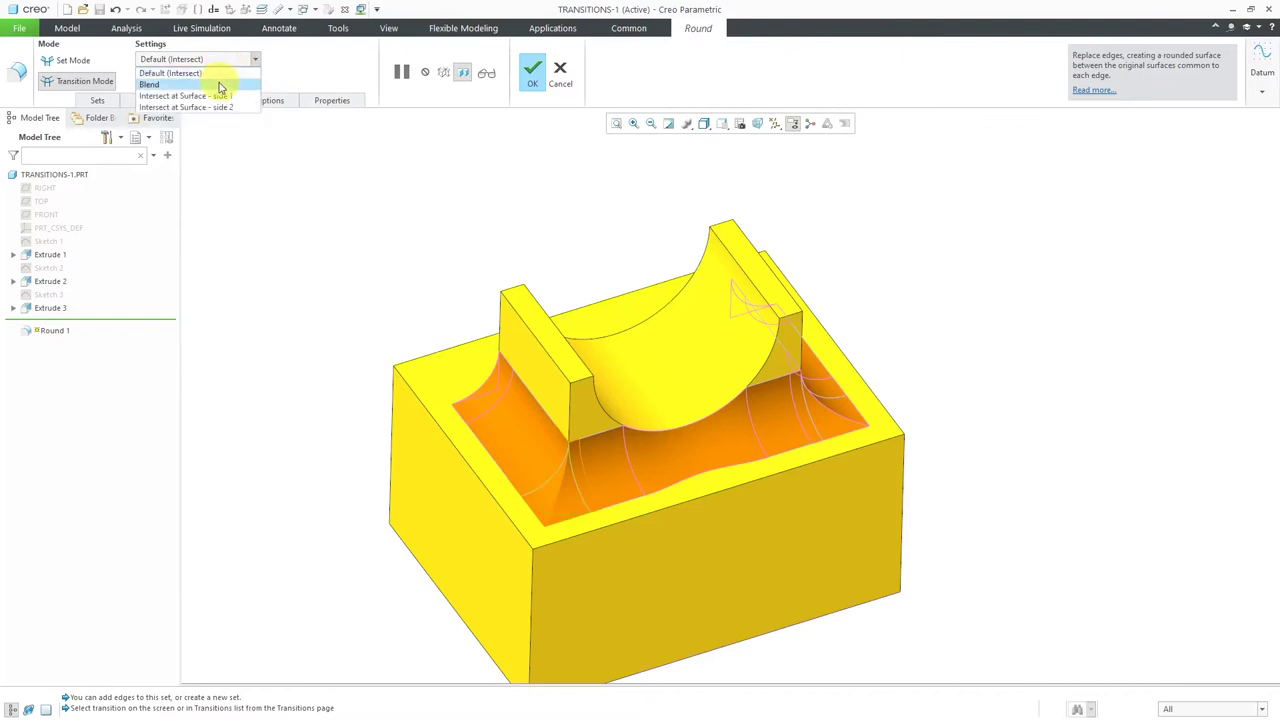
click(218, 86)
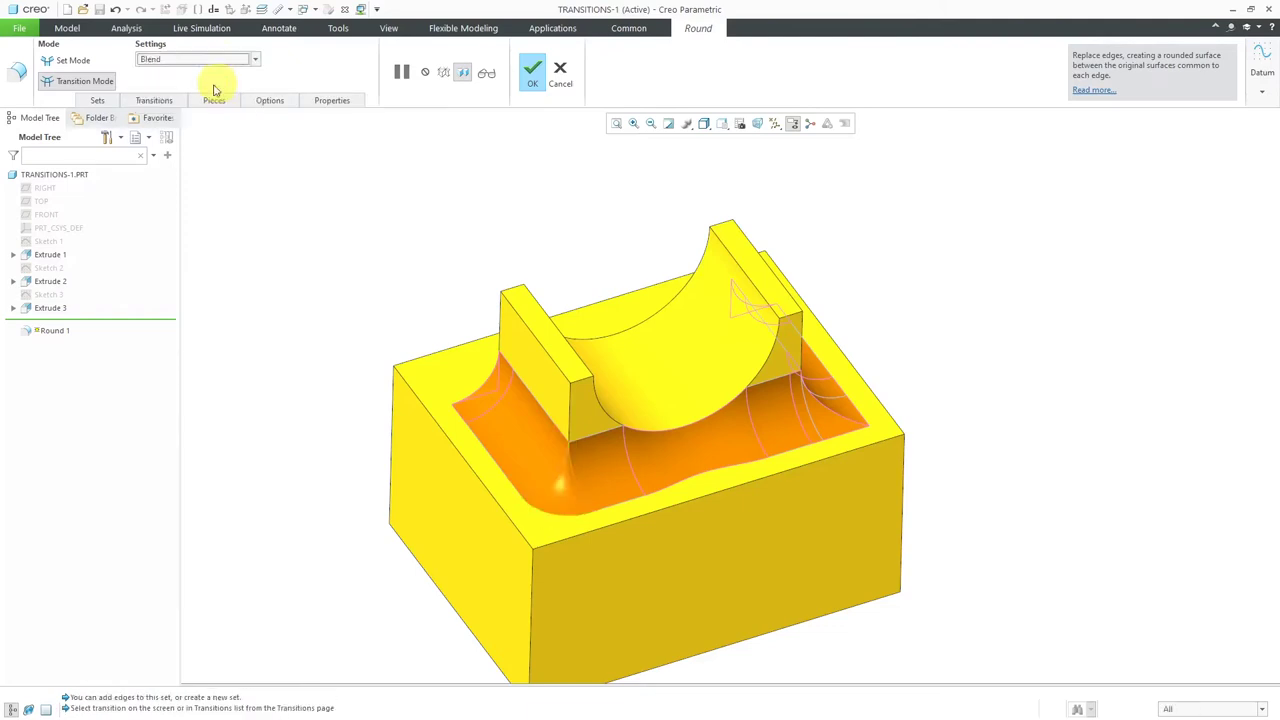
Step: Review the round's listed transitions and the front right corner's transition type, and accept the redefined round
click(166, 102)
mouse_move(410, 258)
middle_down()
mouse_move(423, 249)
mouse_move(380, 240)
mouse_move(381, 254)
mouse_move(420, 251)
mouse_move(434, 317)
middle_up()
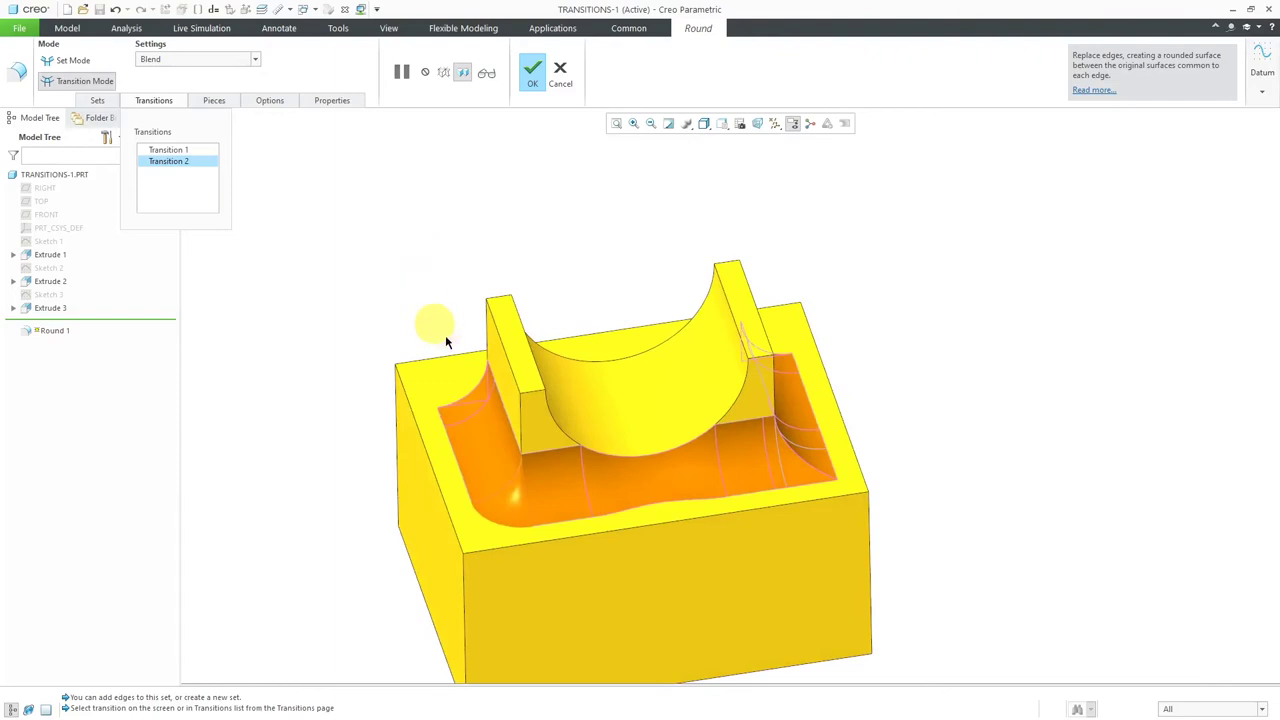
click(801, 468)
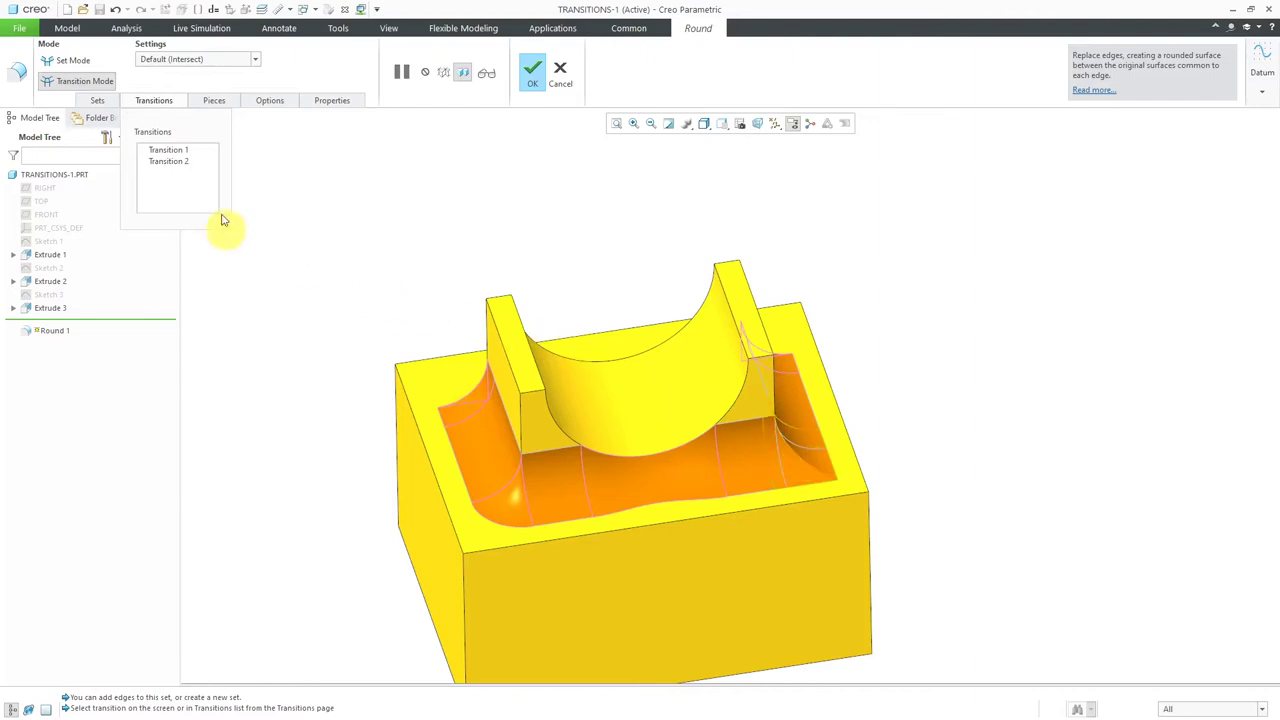
click(189, 165)
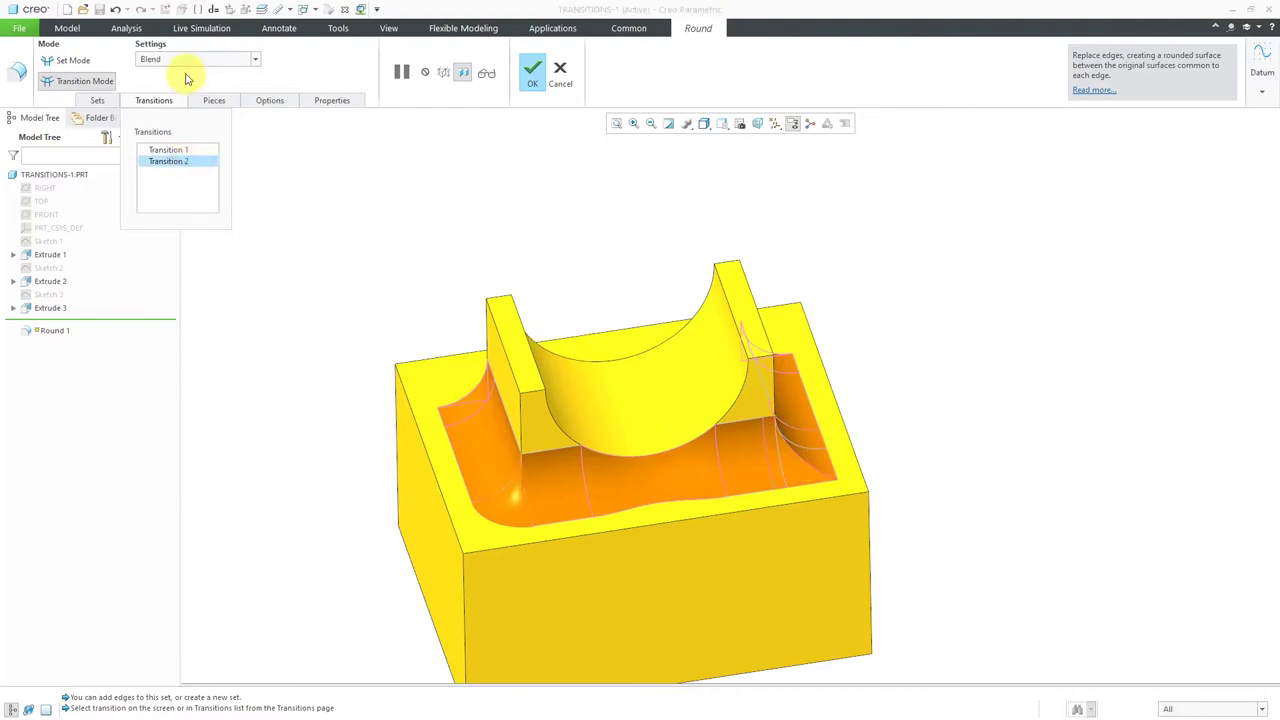
click(529, 74)
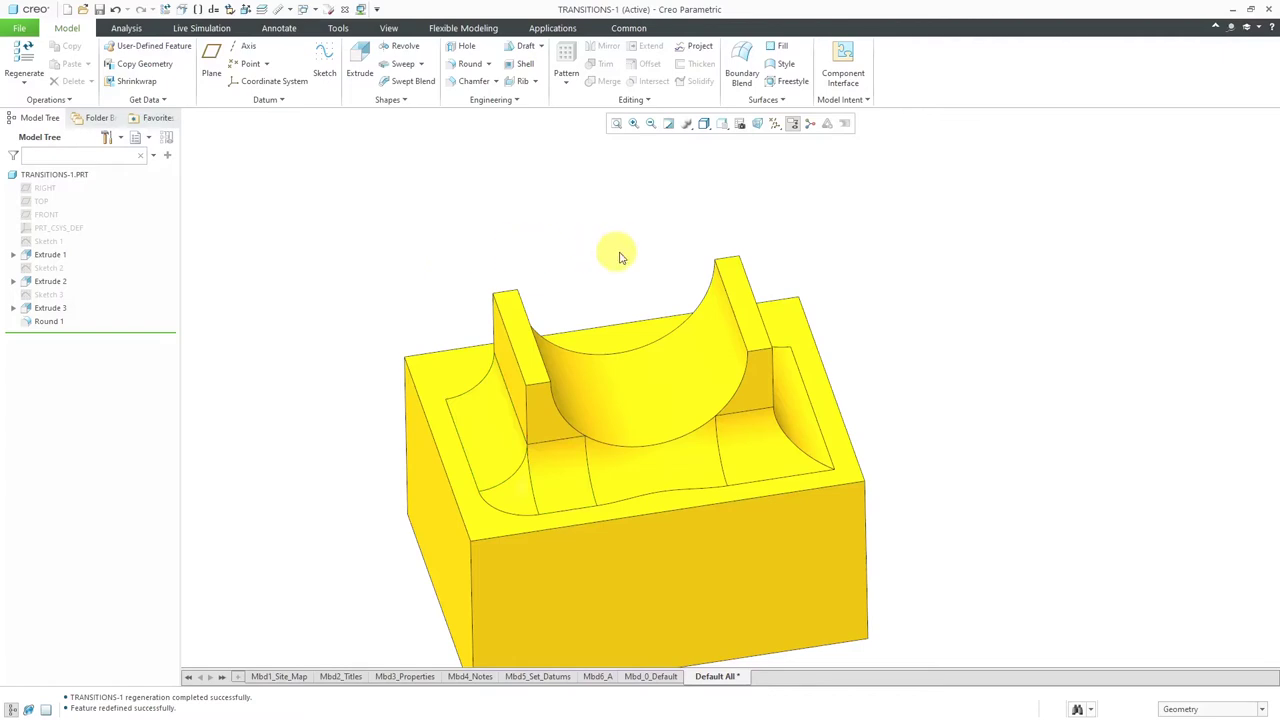
middle_drag(617, 254, 588, 264)
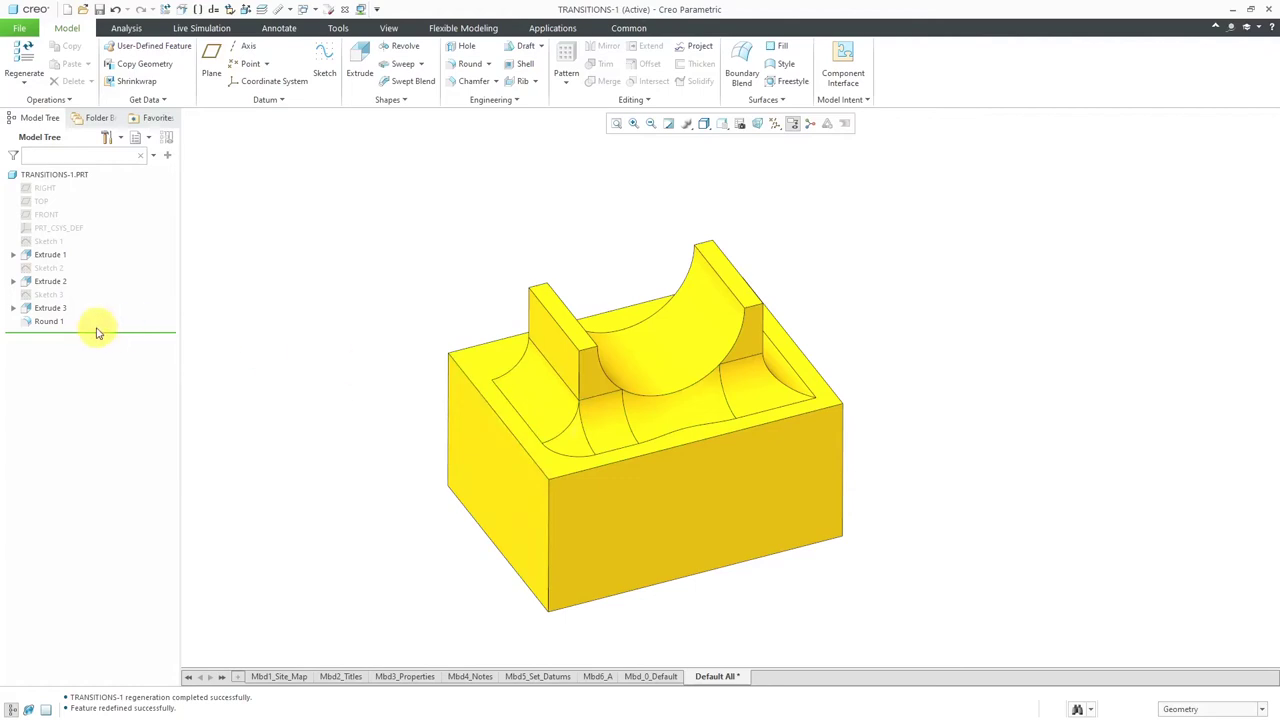
Step: Suppress Round 1 so the block and saddle have no rounds
click(48, 321)
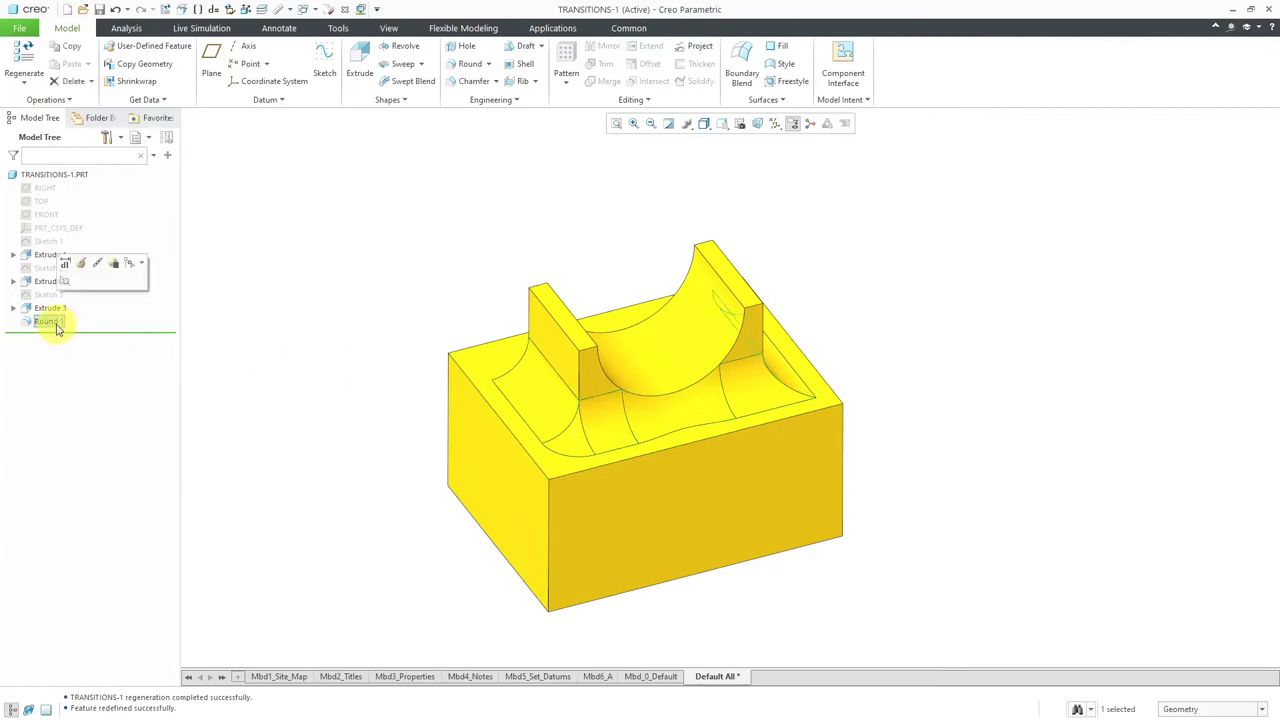
click(116, 266)
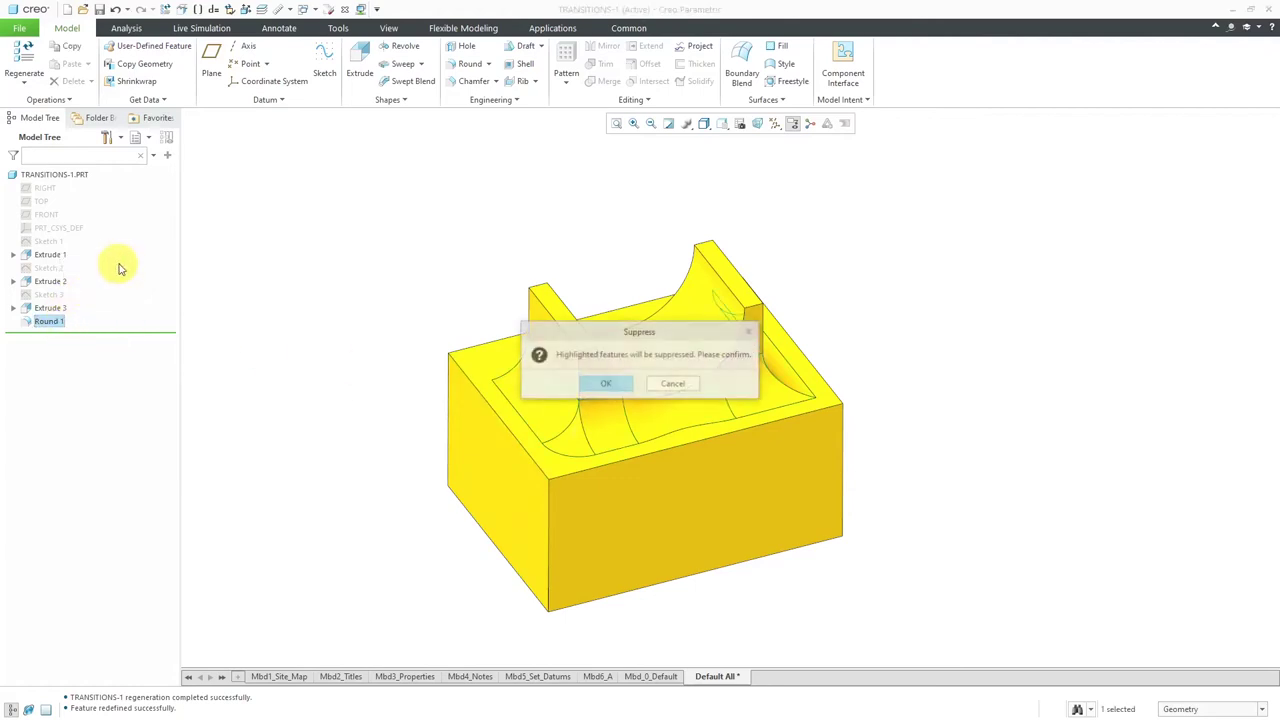
click(607, 385)
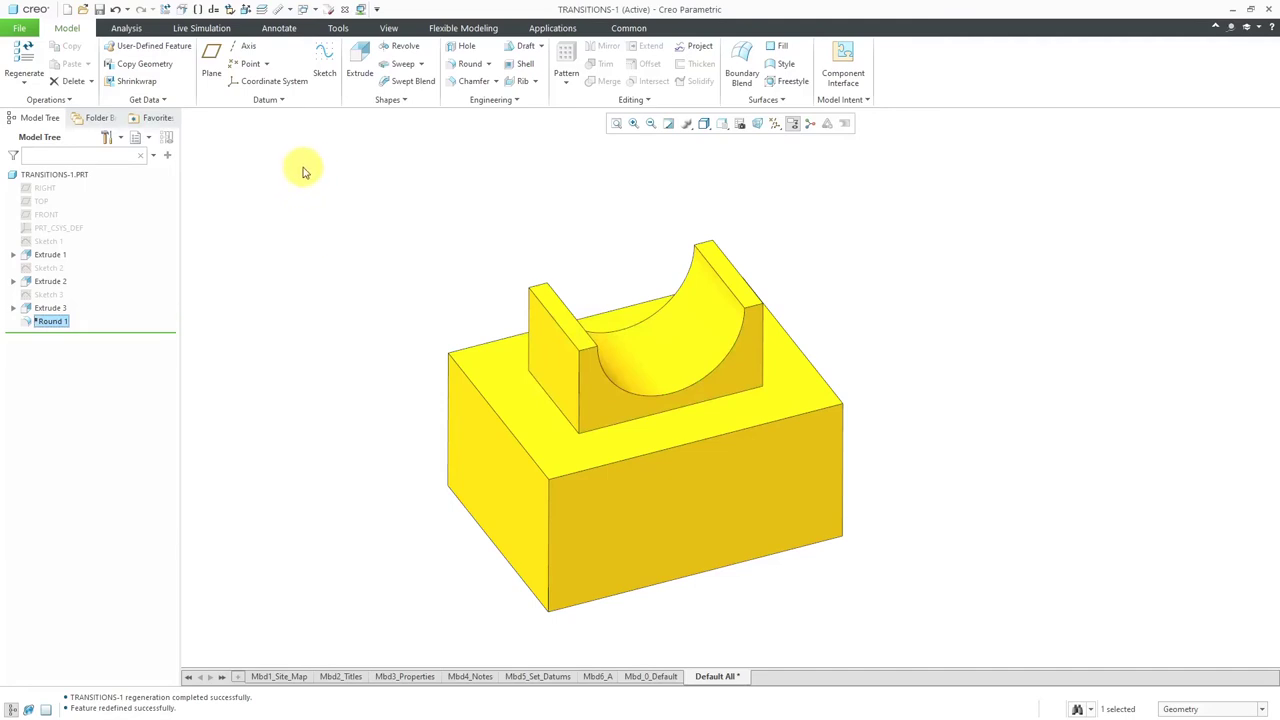
Step: Start a new round on the block's vertical front corner edge with a 1.00 radius and show its sets
click(466, 64)
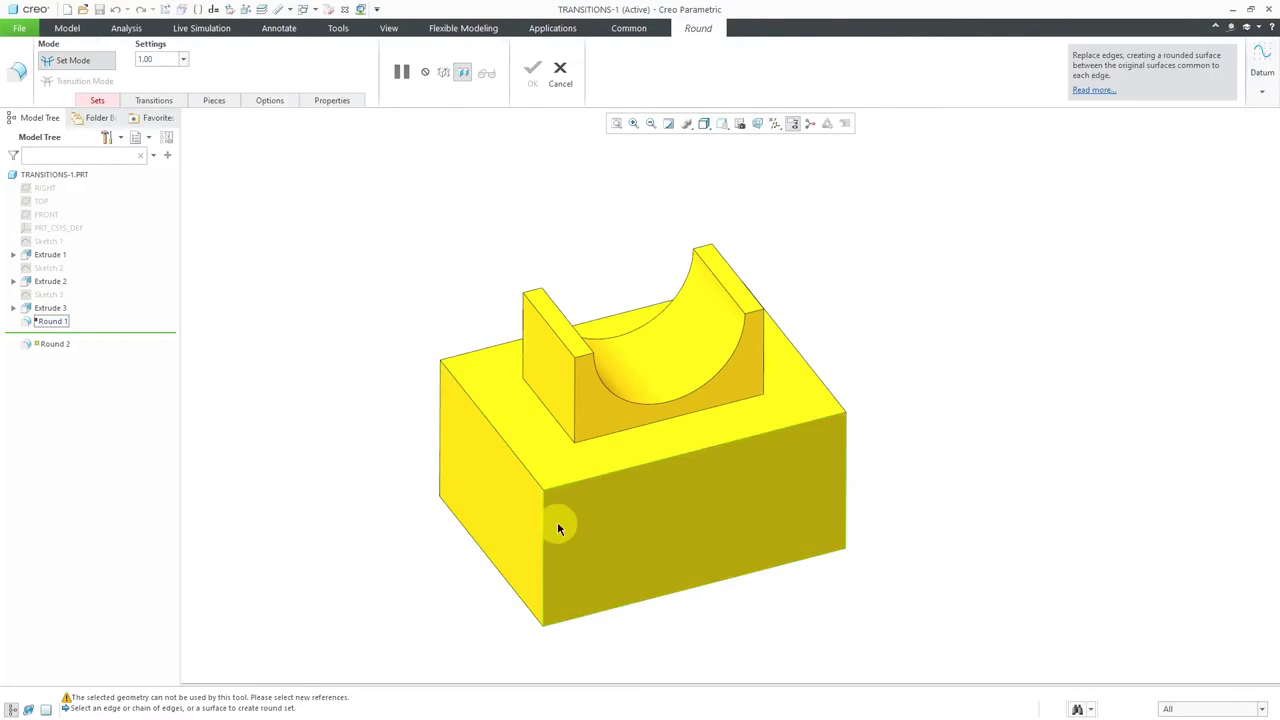
click(542, 521)
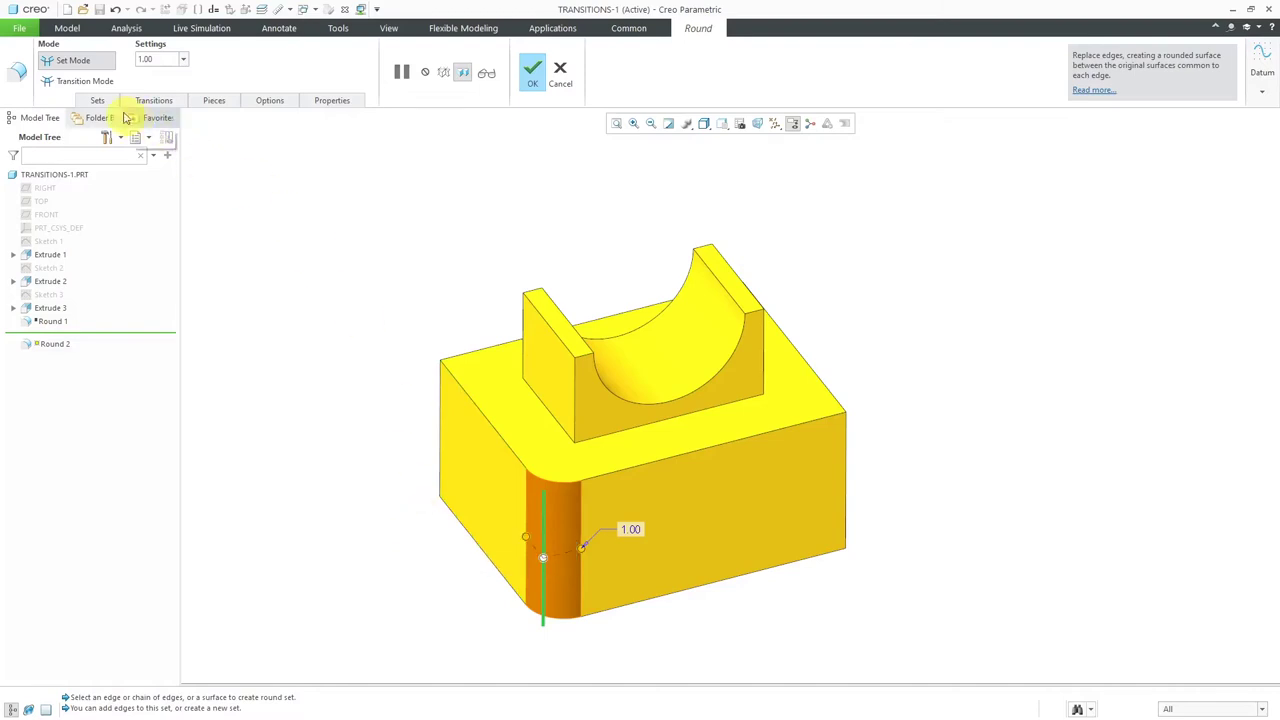
click(96, 101)
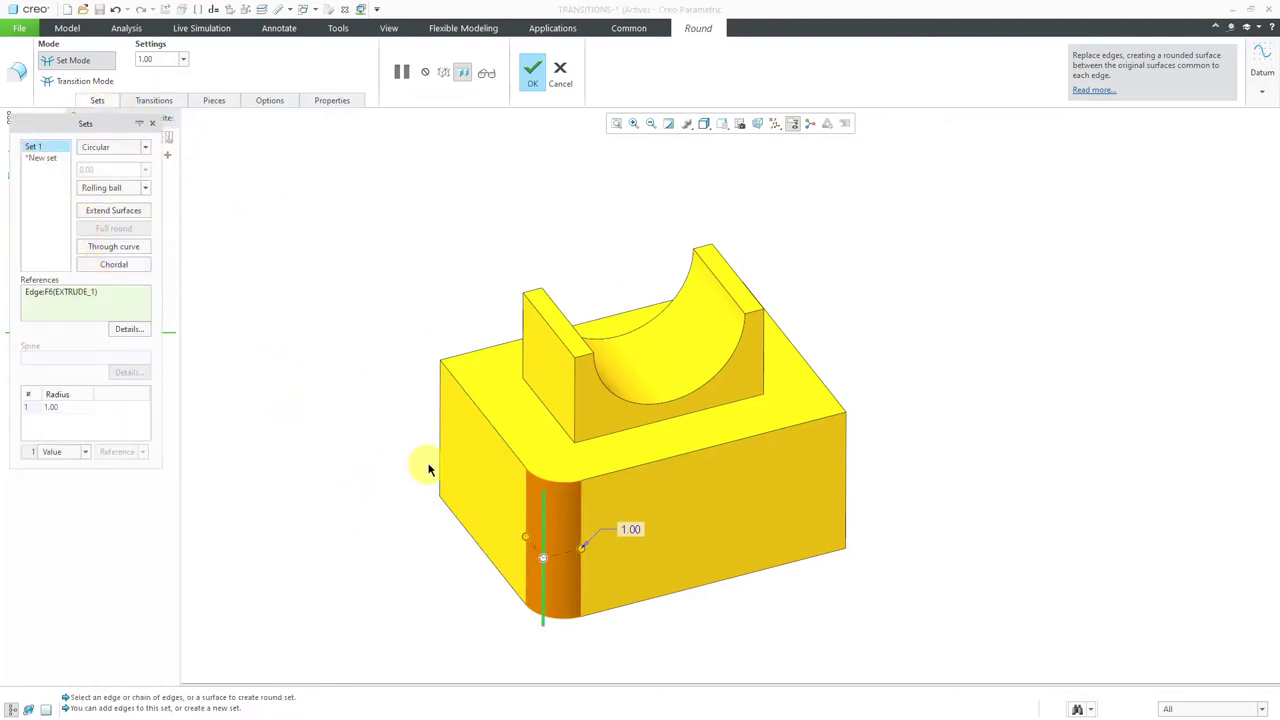
Step: Add the block's upper left edge as a second round set with a radius of 0.5
click(497, 437)
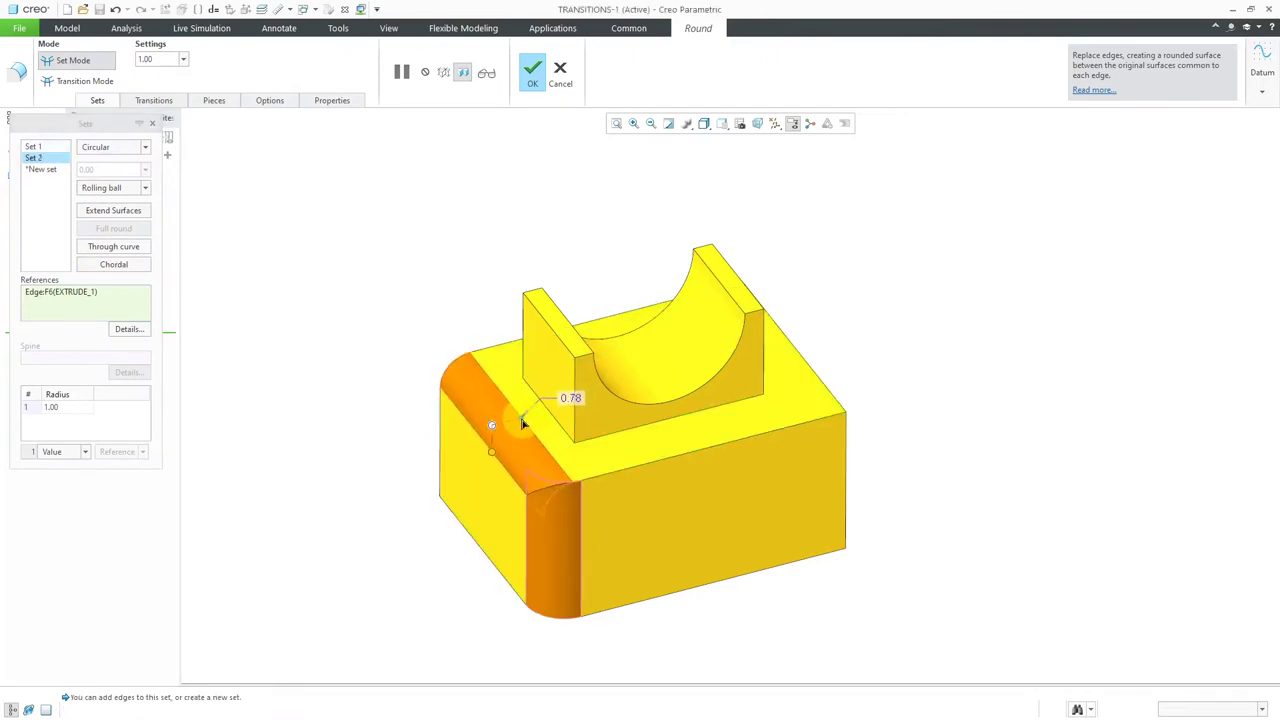
drag(522, 424, 518, 418)
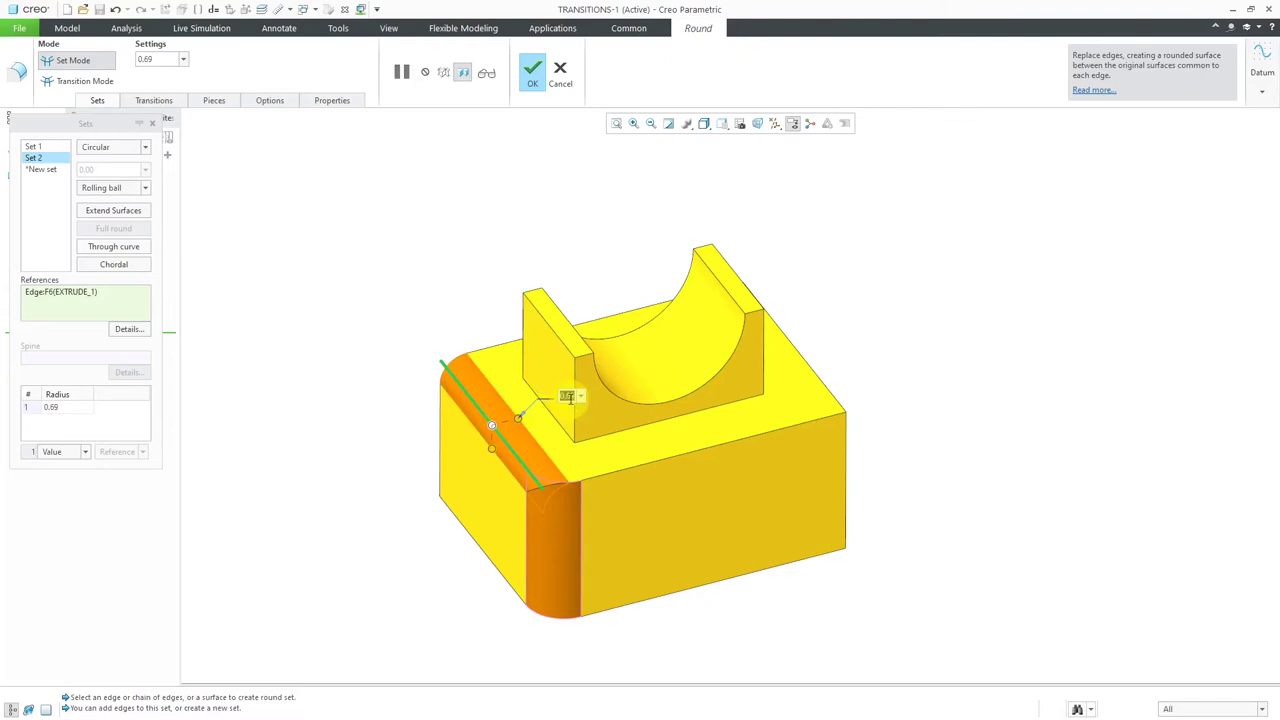
text(0.5)
key(Return)
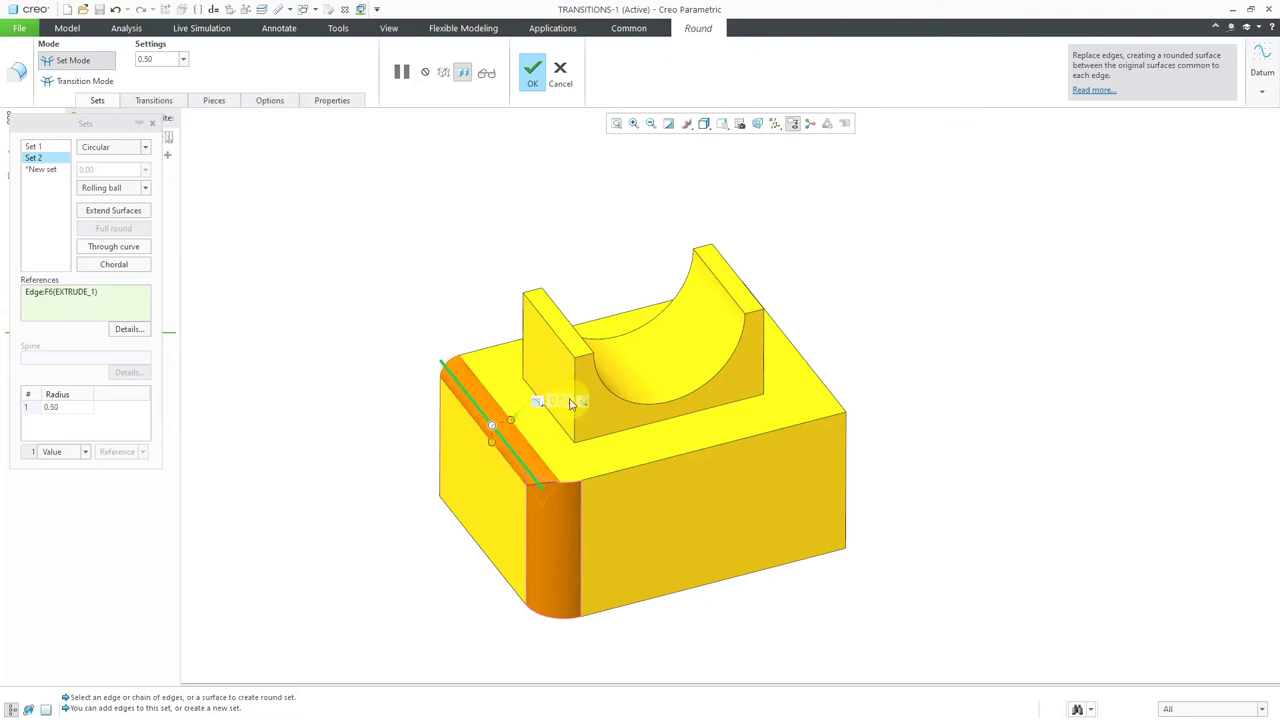
Step: Add the block's upper front edge as a third round set with a radius of 0.75
click(624, 468)
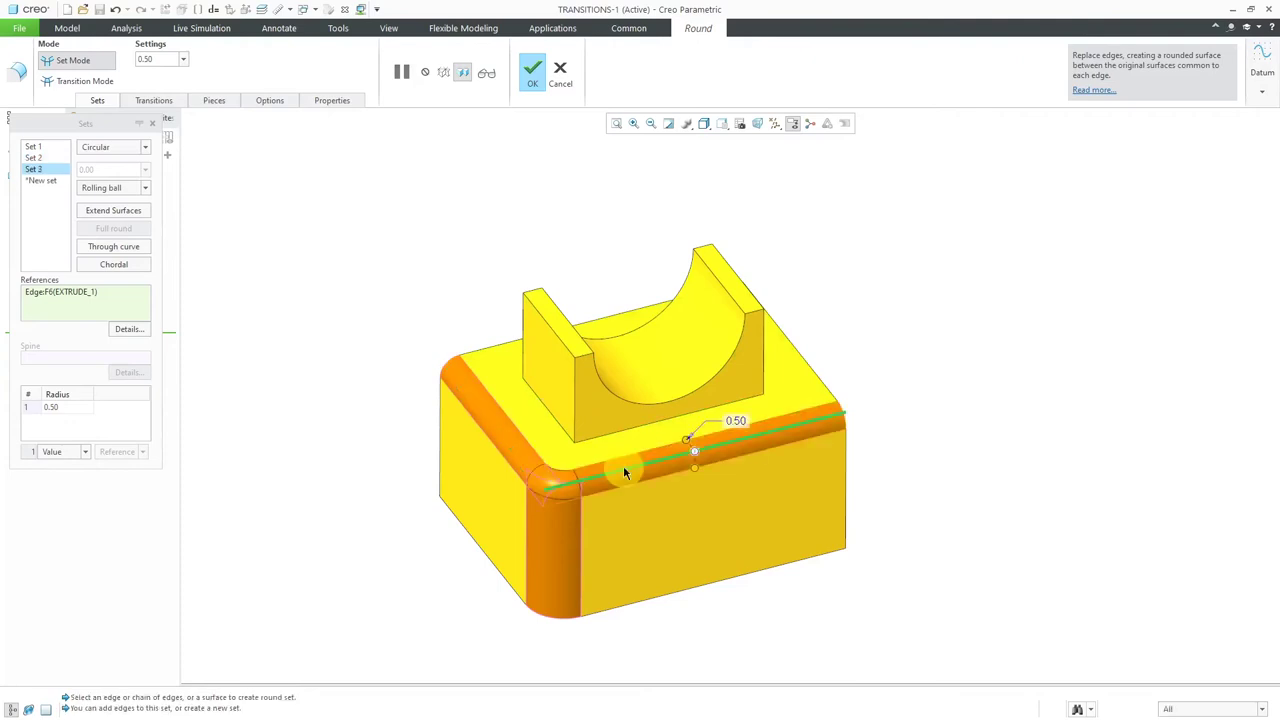
mouse_move(701, 474)
mouse_down()
mouse_move(694, 466)
mouse_move(698, 488)
mouse_up()
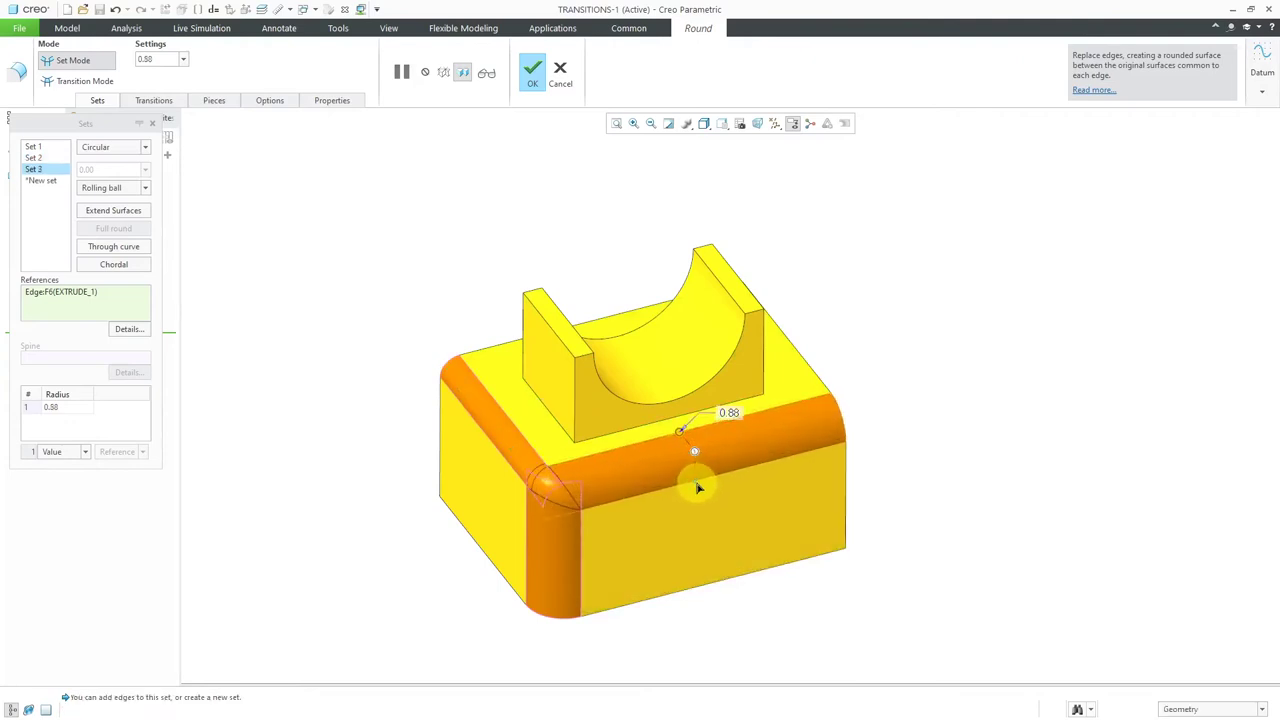
click(733, 413)
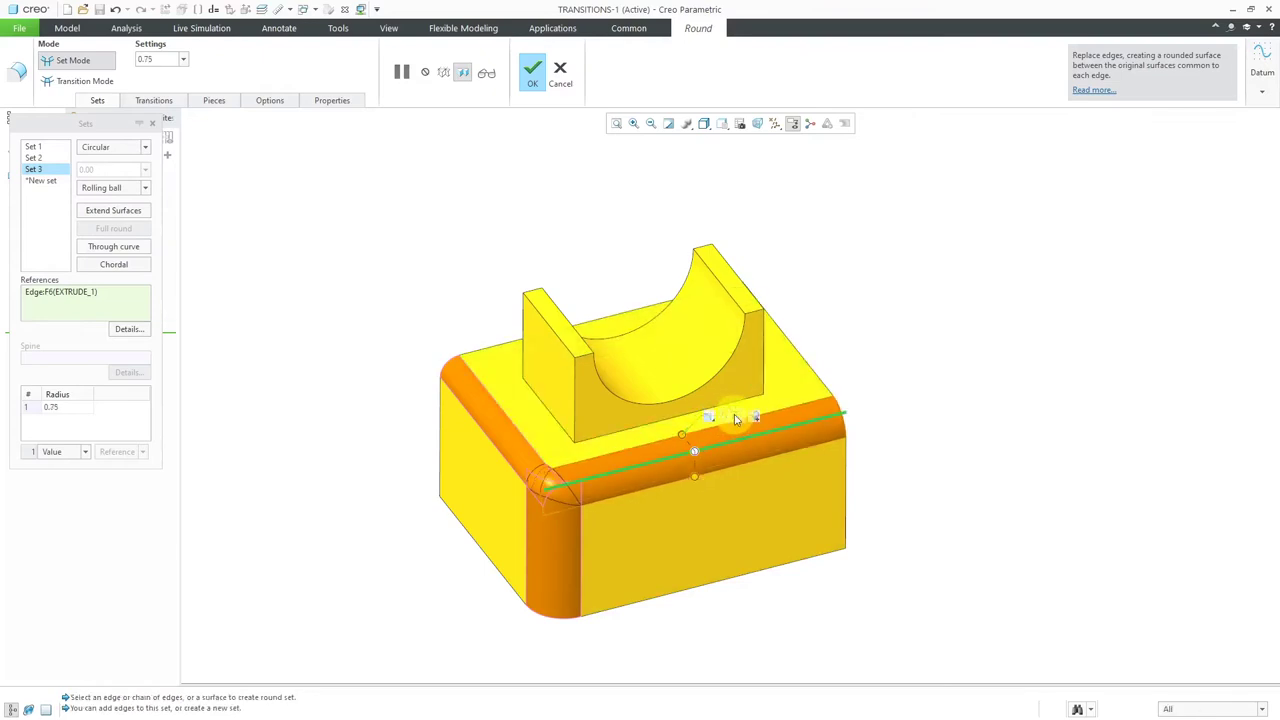
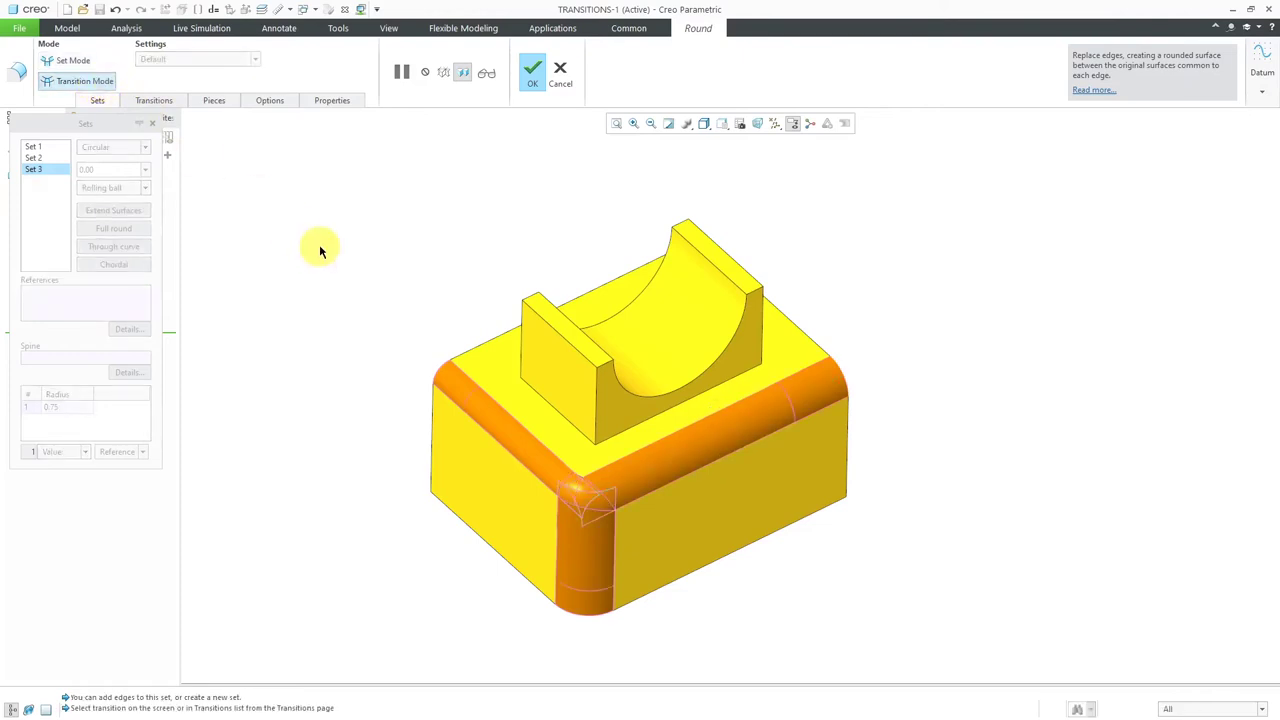
Step: Check the transition type where the three rounds meet and complete the round with Default (Round Only 2)
click(155, 101)
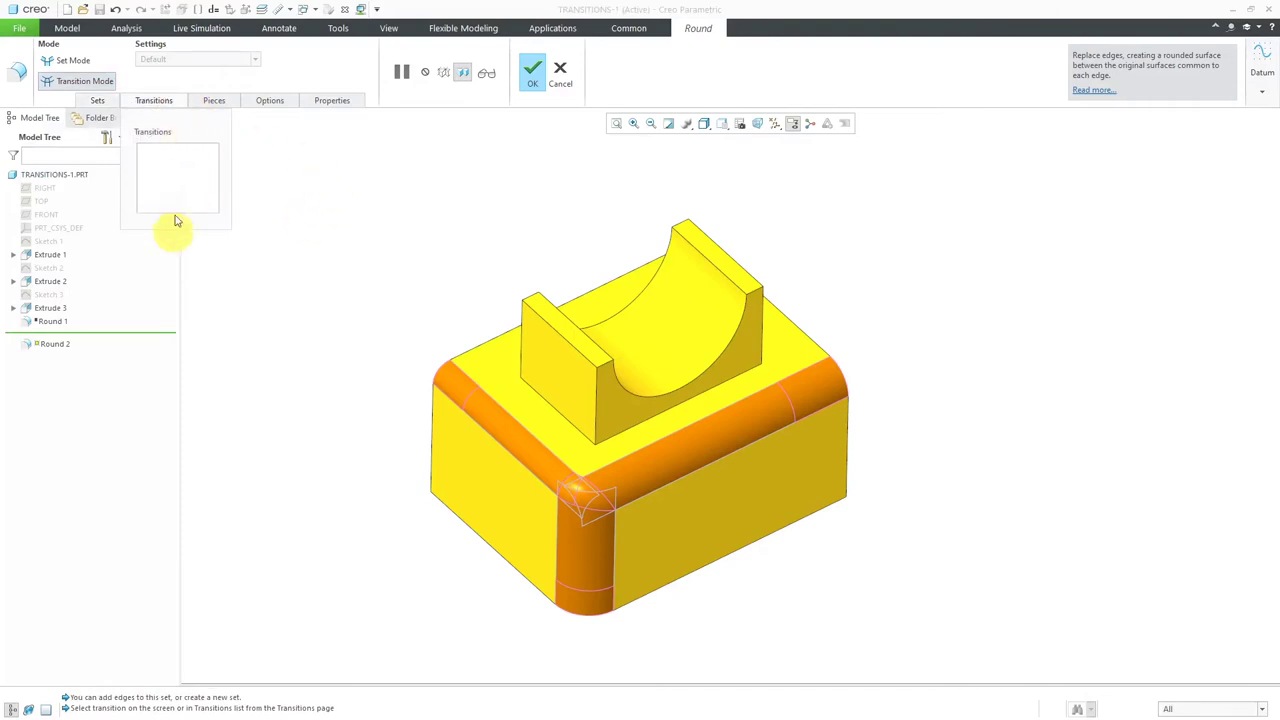
click(596, 505)
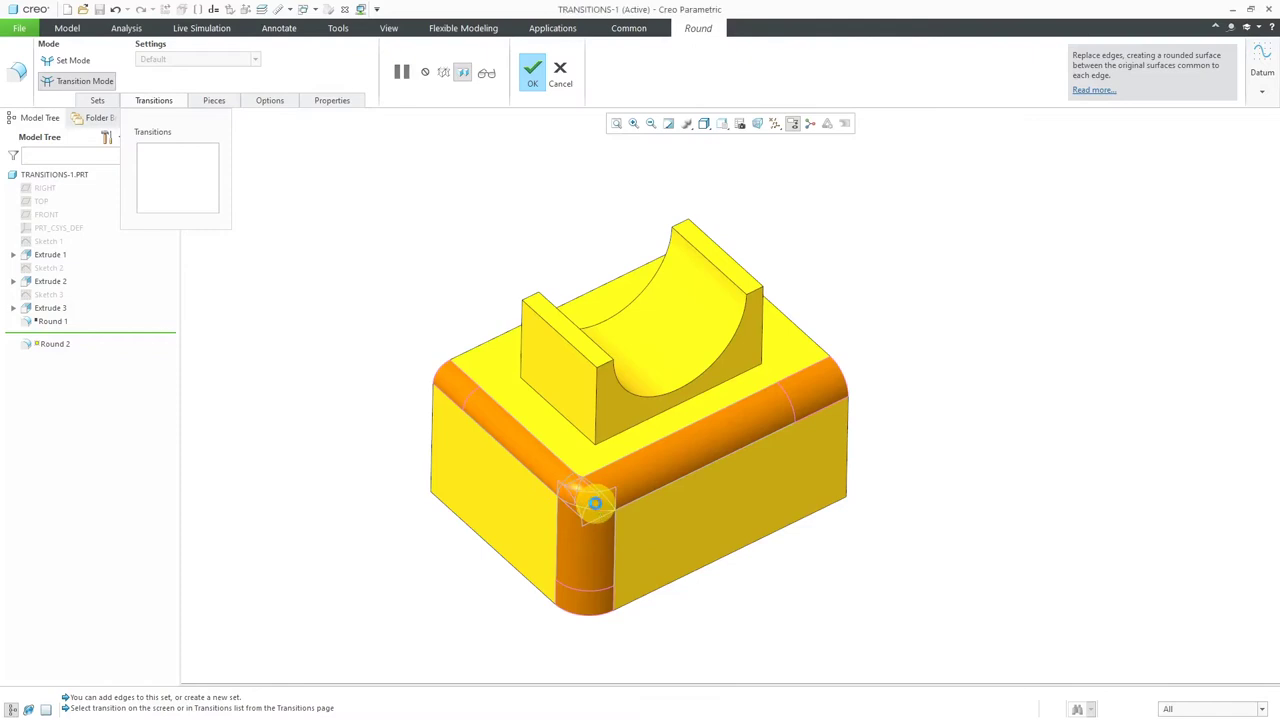
click(400, 213)
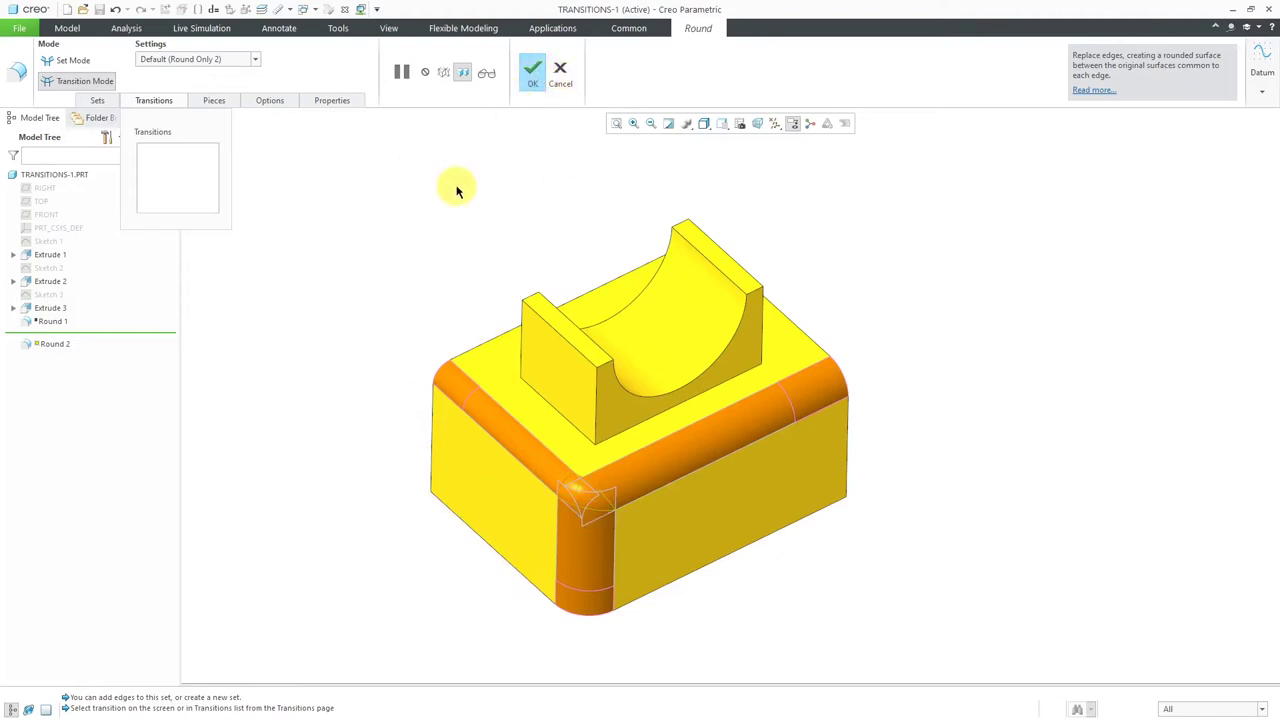
click(532, 75)
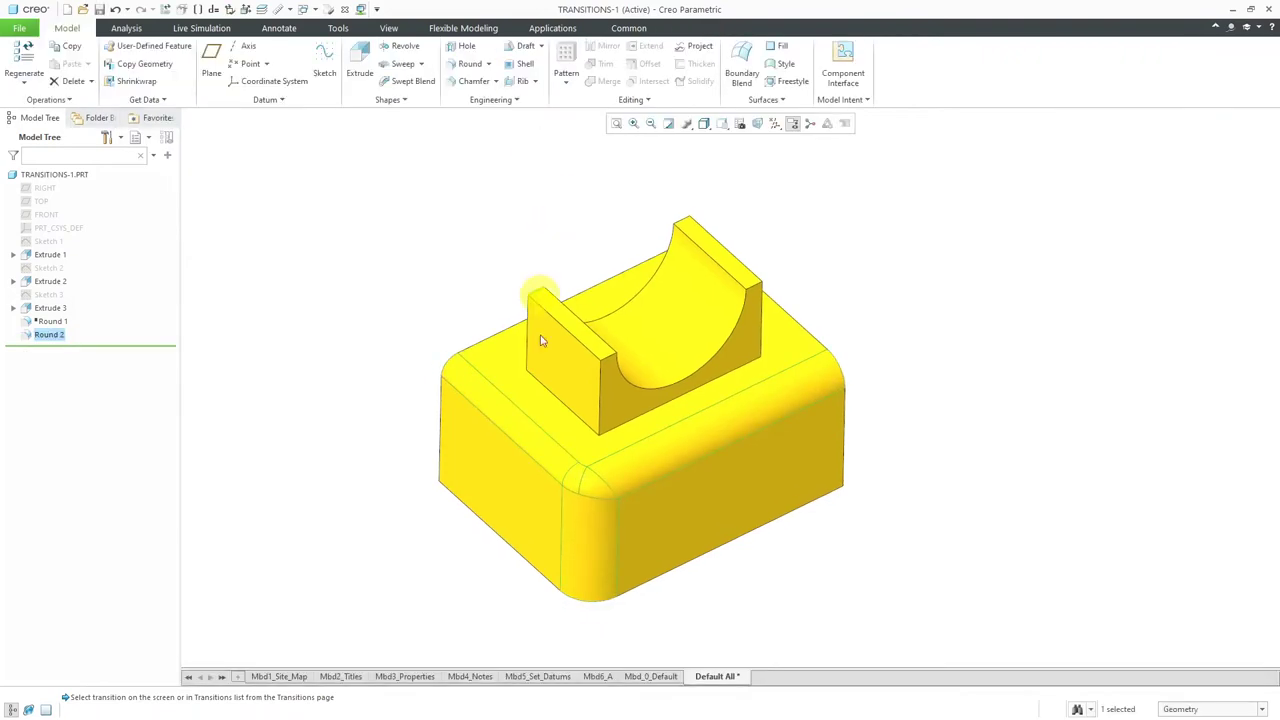
Step: Redefine Round 2 with a Round Only 1 transition at the corner where the three rounded edges meet
scroll(575, 541, up, 3)
key(ctrl+d)
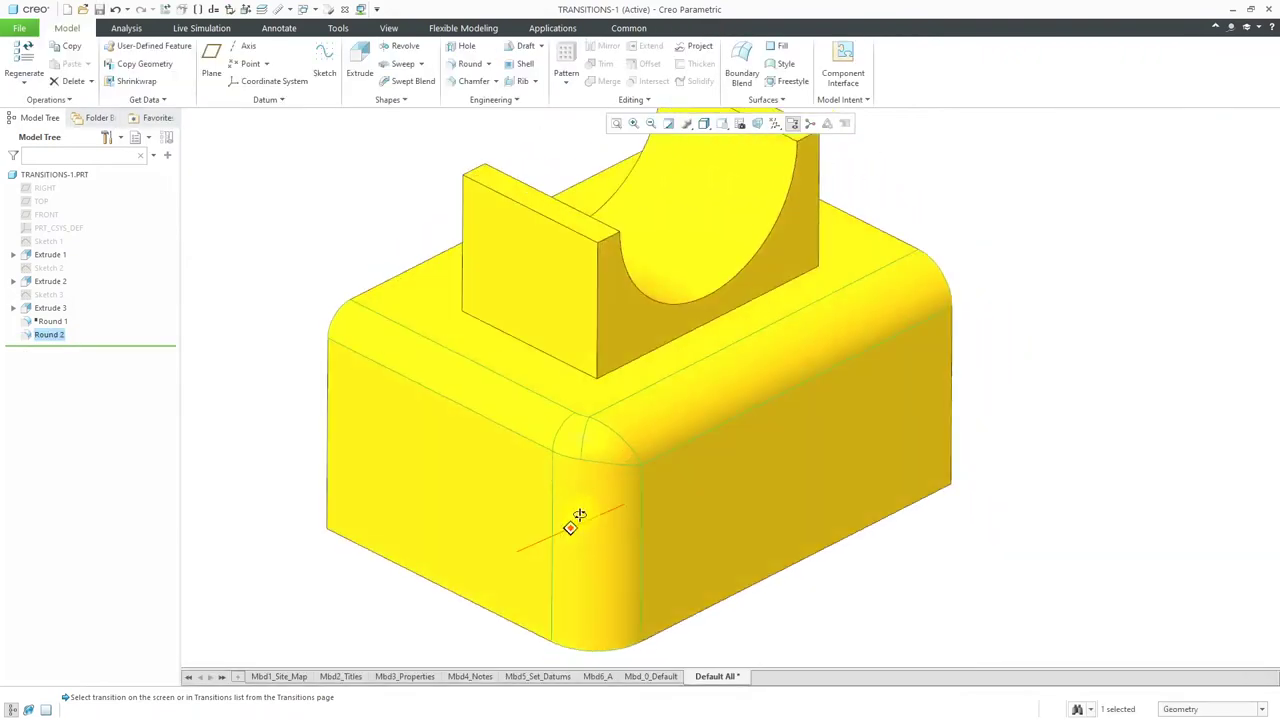
right_click(256, 243)
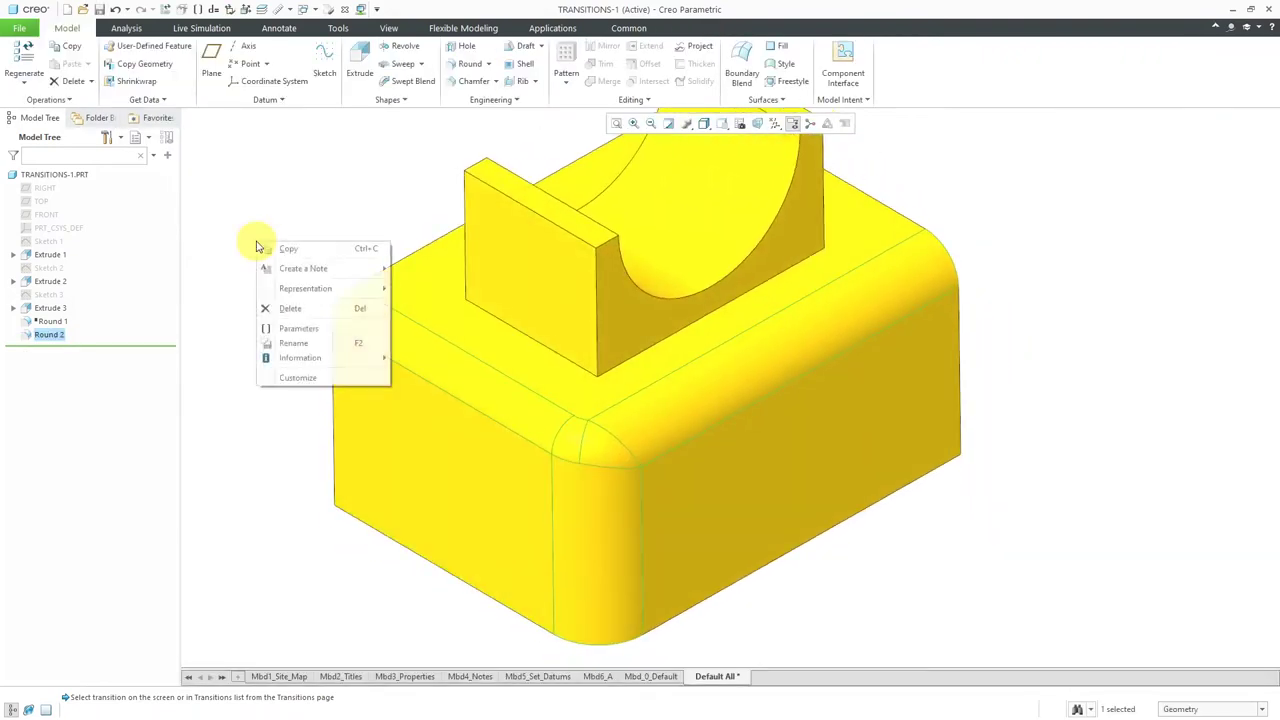
click(280, 198)
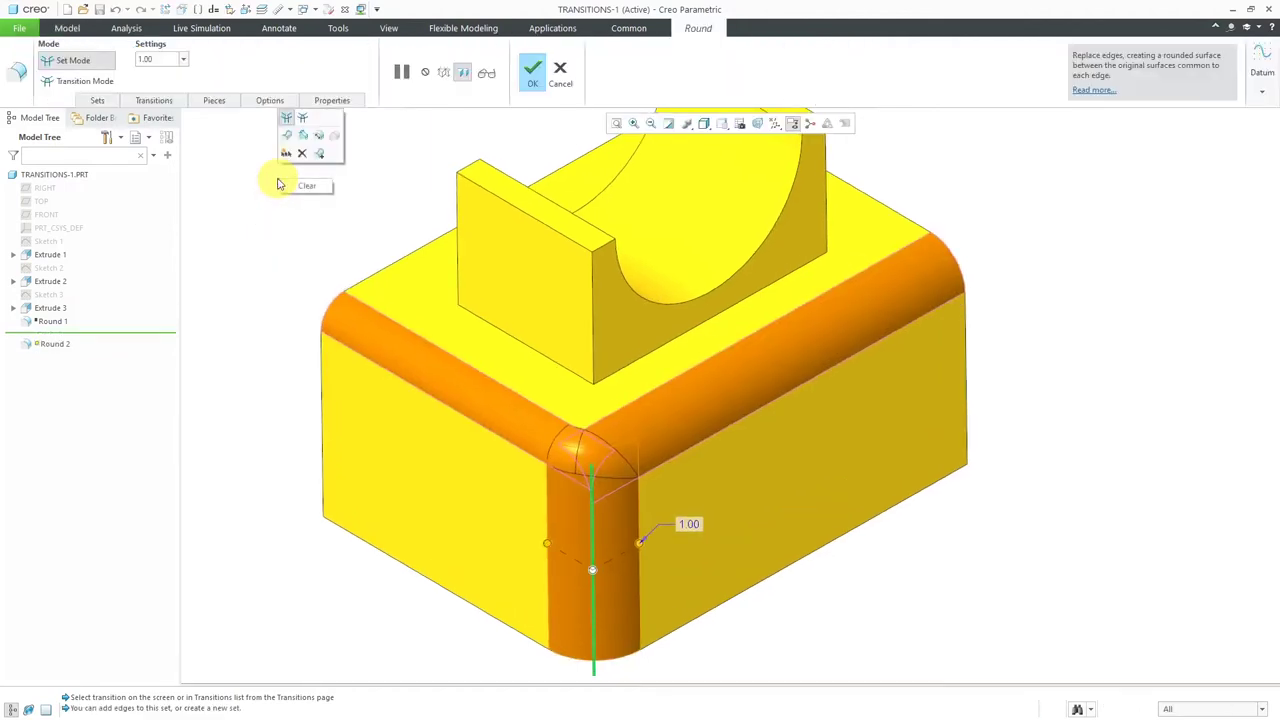
click(289, 119)
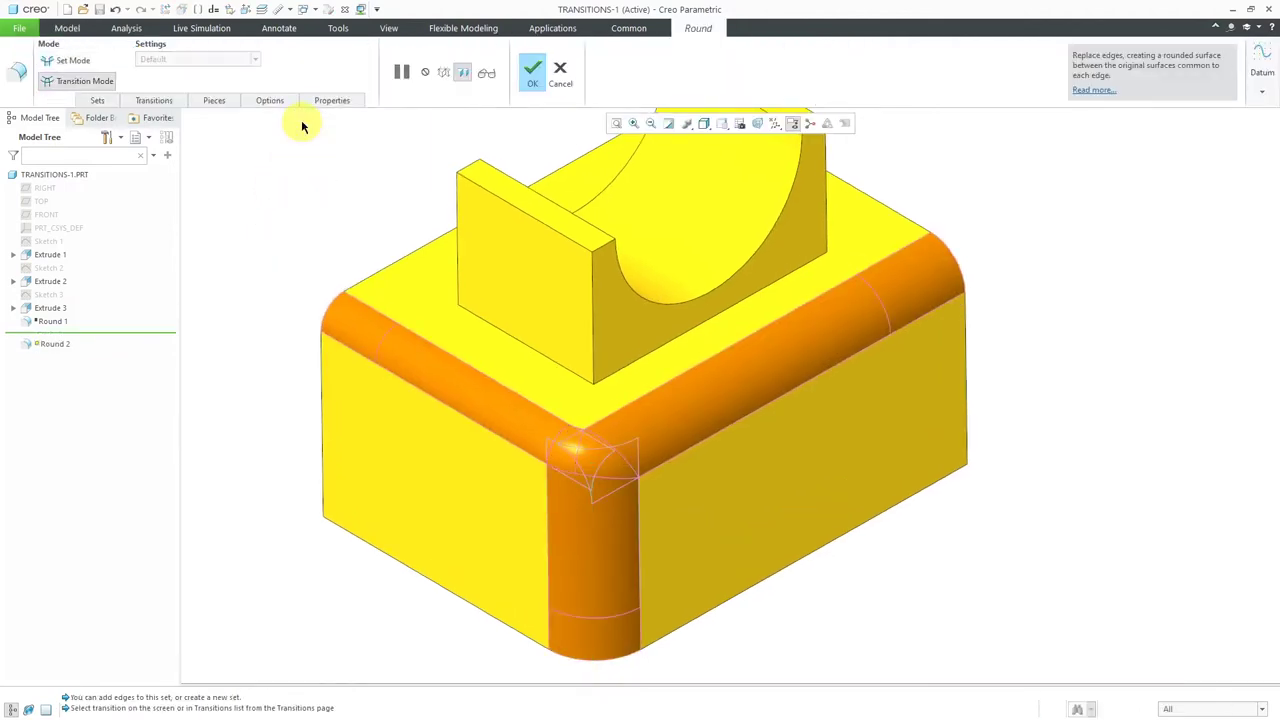
click(591, 449)
right_click(306, 213)
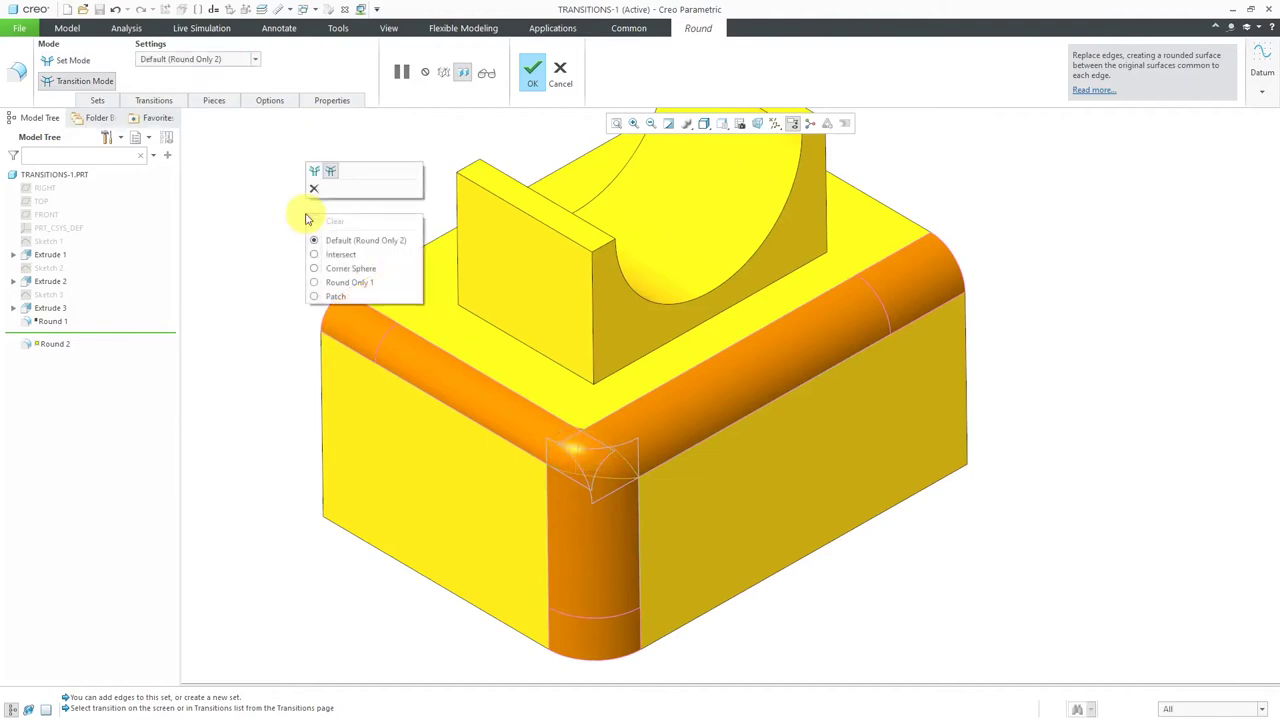
click(360, 283)
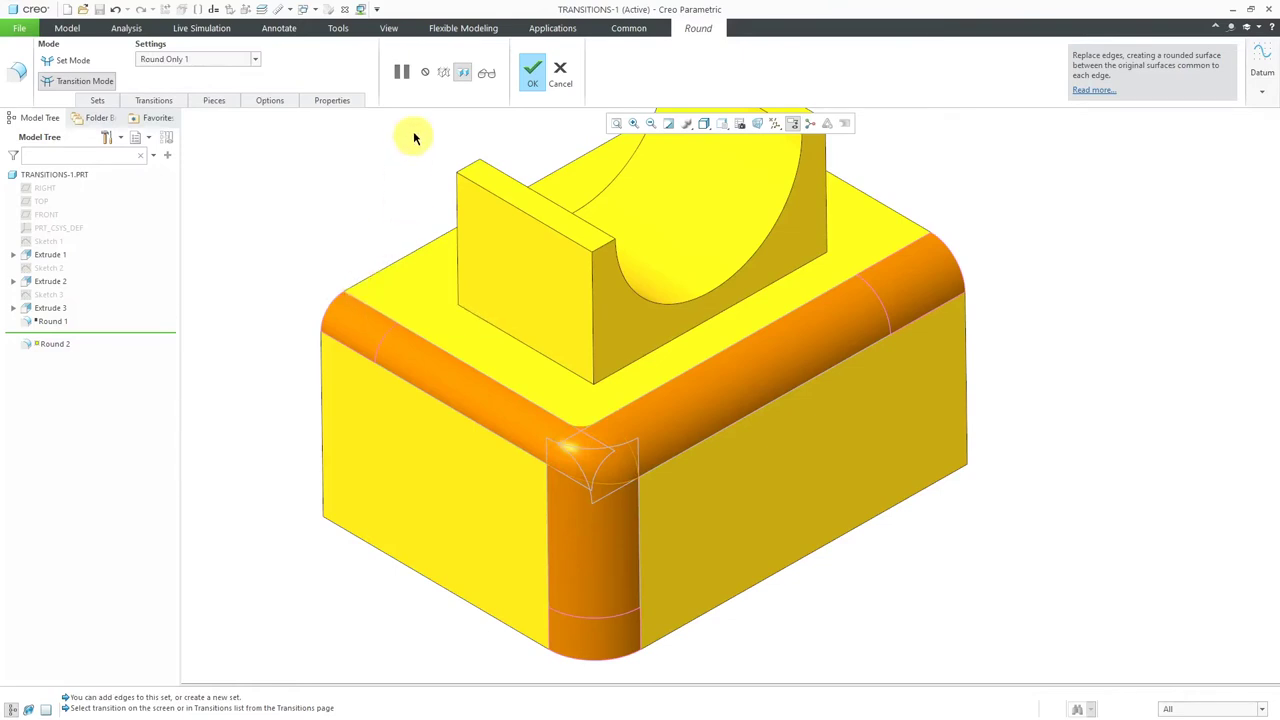
click(532, 70)
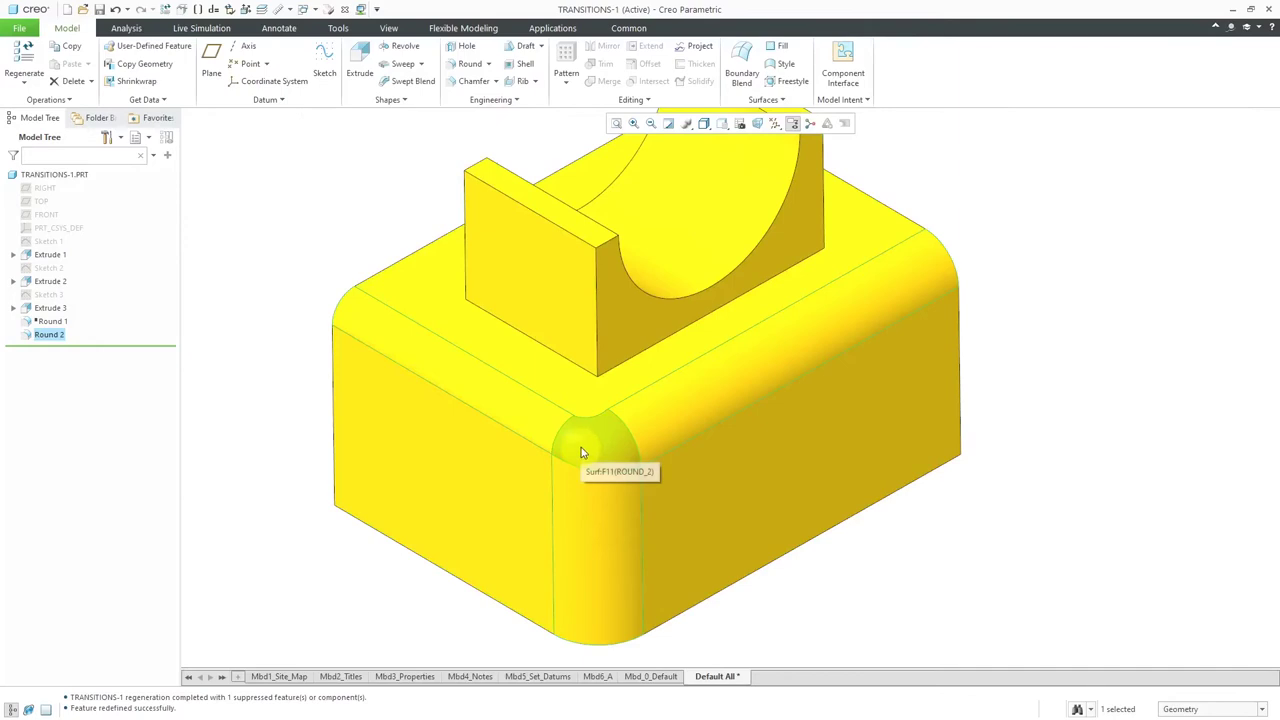
Step: Redefine Round 2 and change the corner's Transition 1 to Intersect
right_click(312, 230)
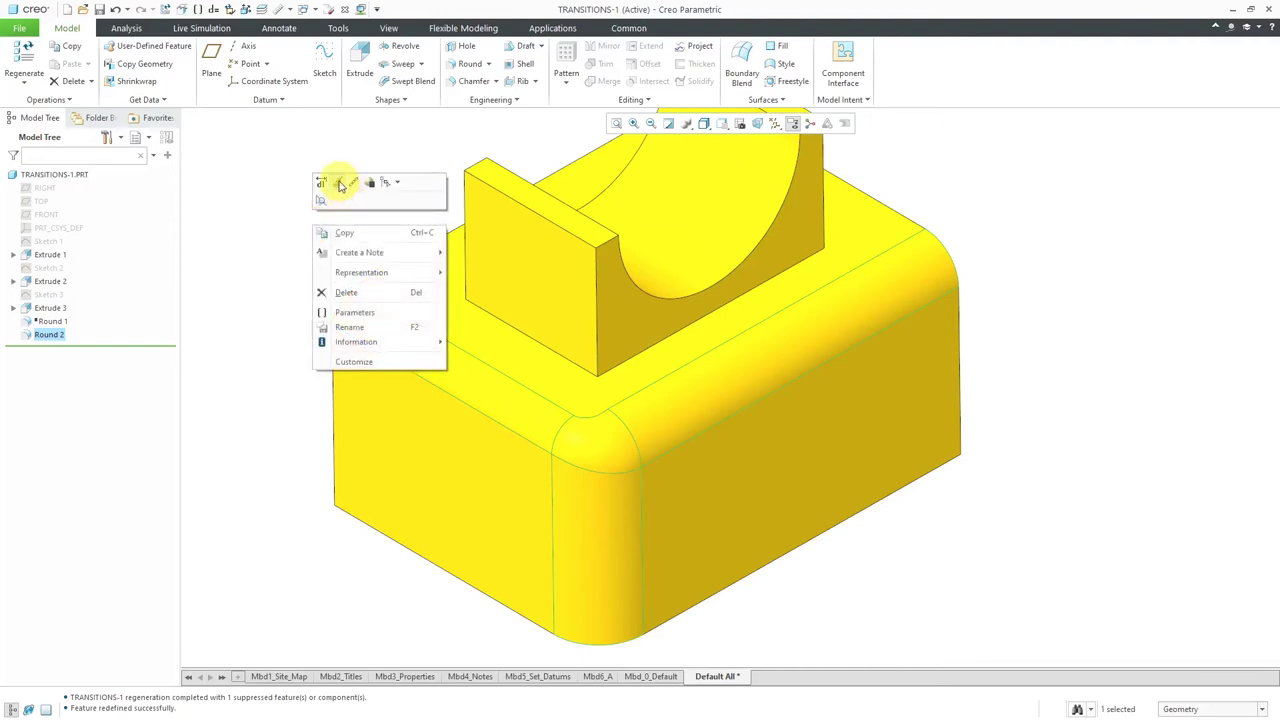
click(340, 184)
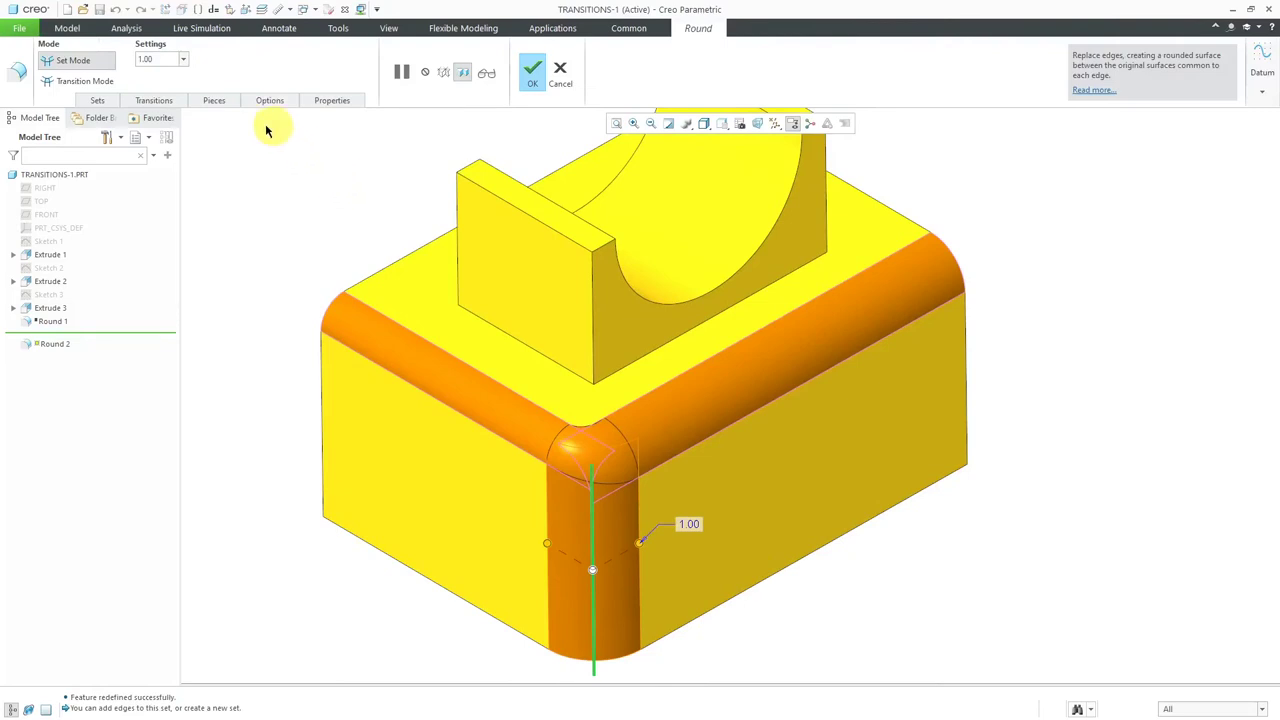
click(98, 81)
click(155, 100)
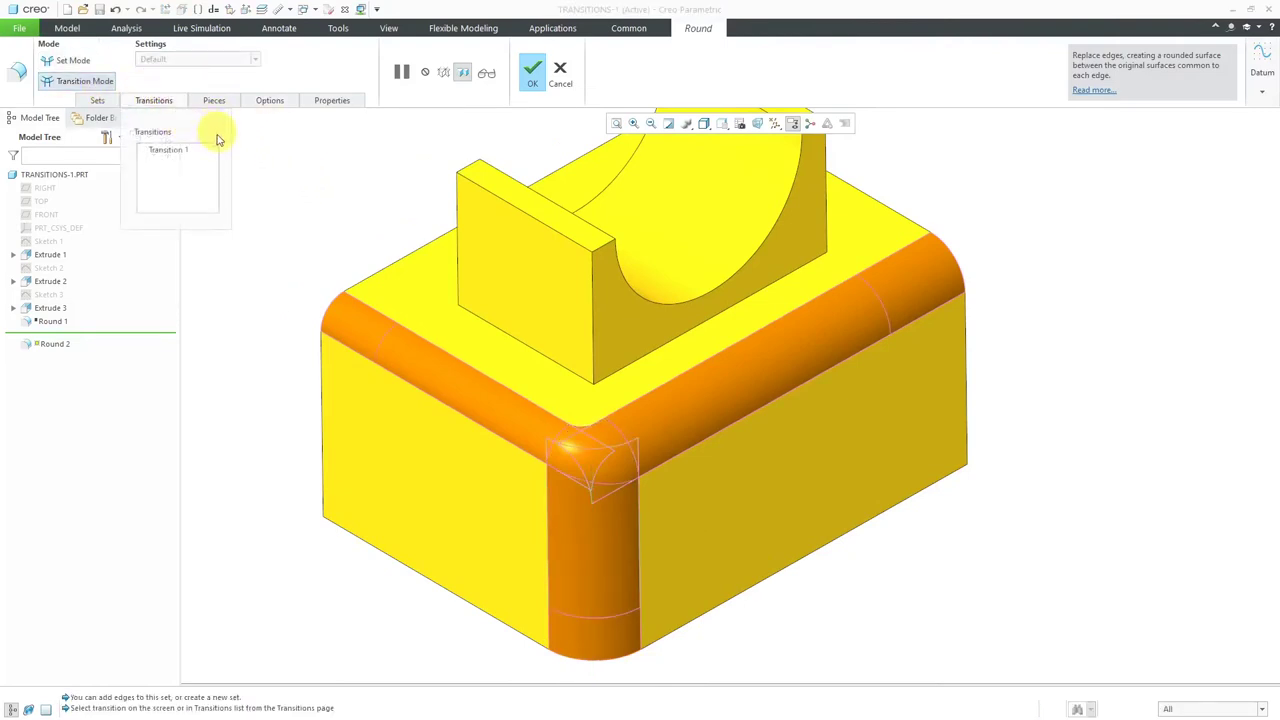
click(186, 150)
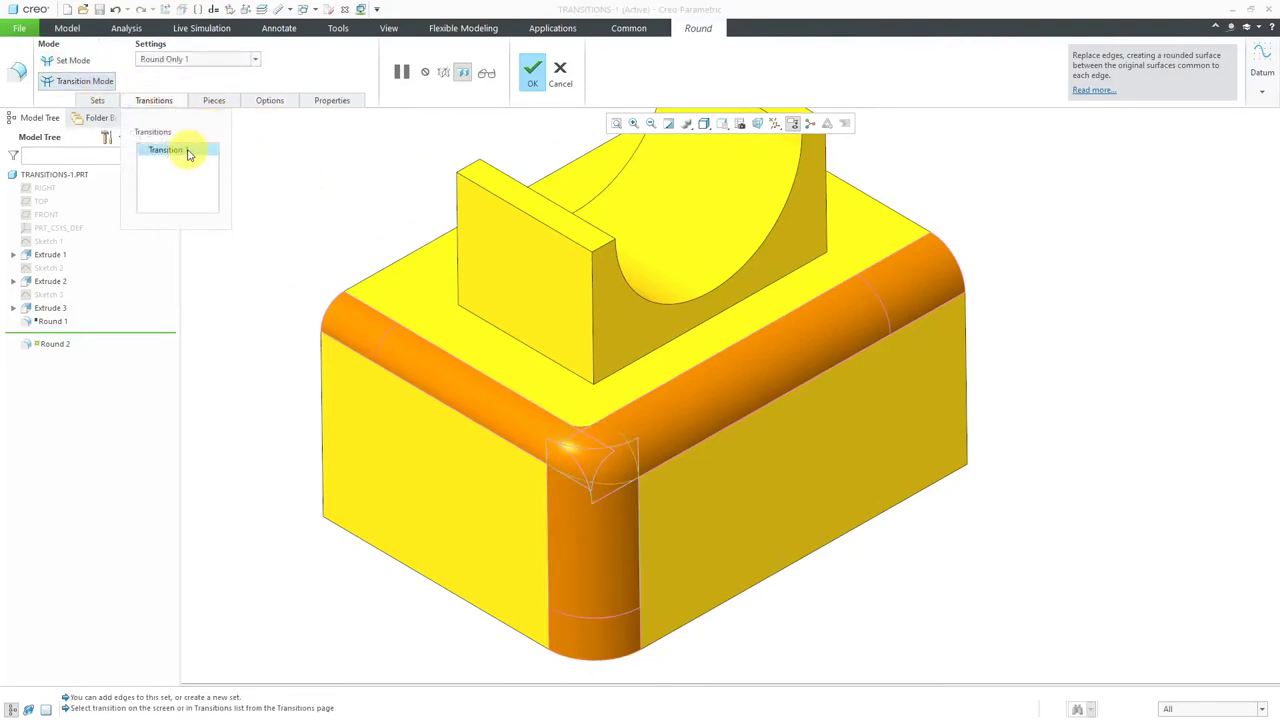
click(246, 62)
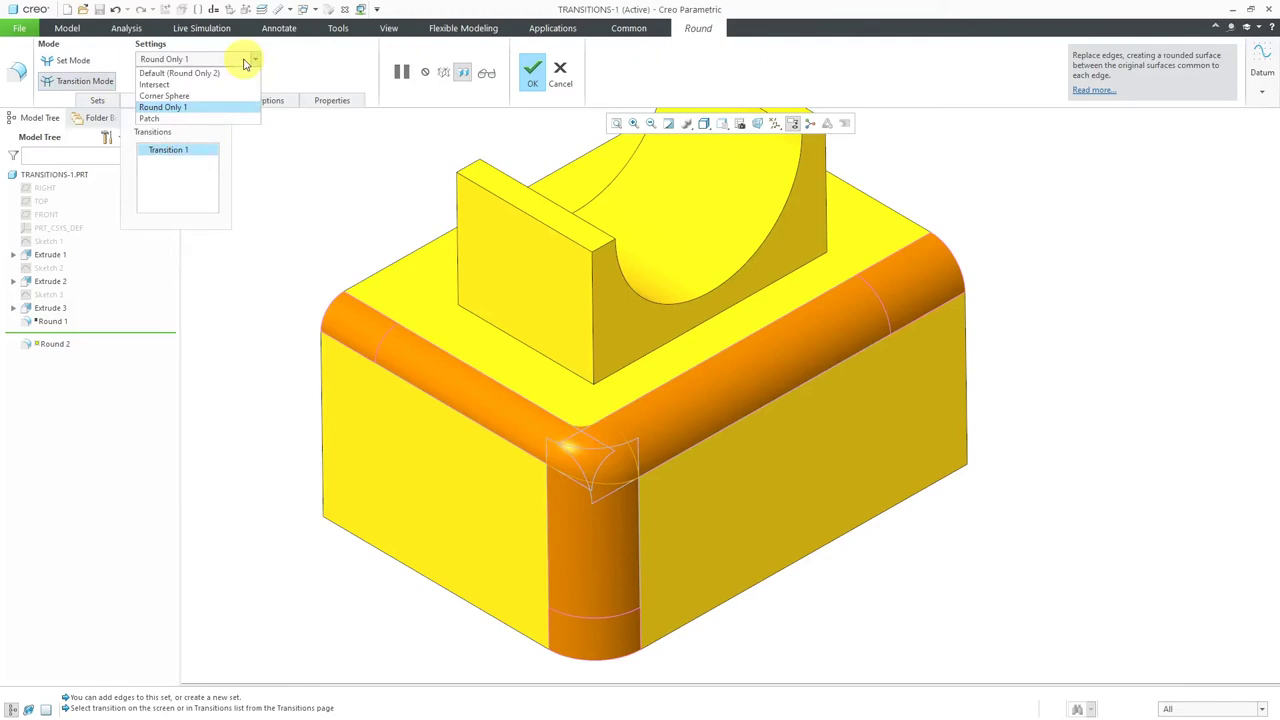
click(237, 86)
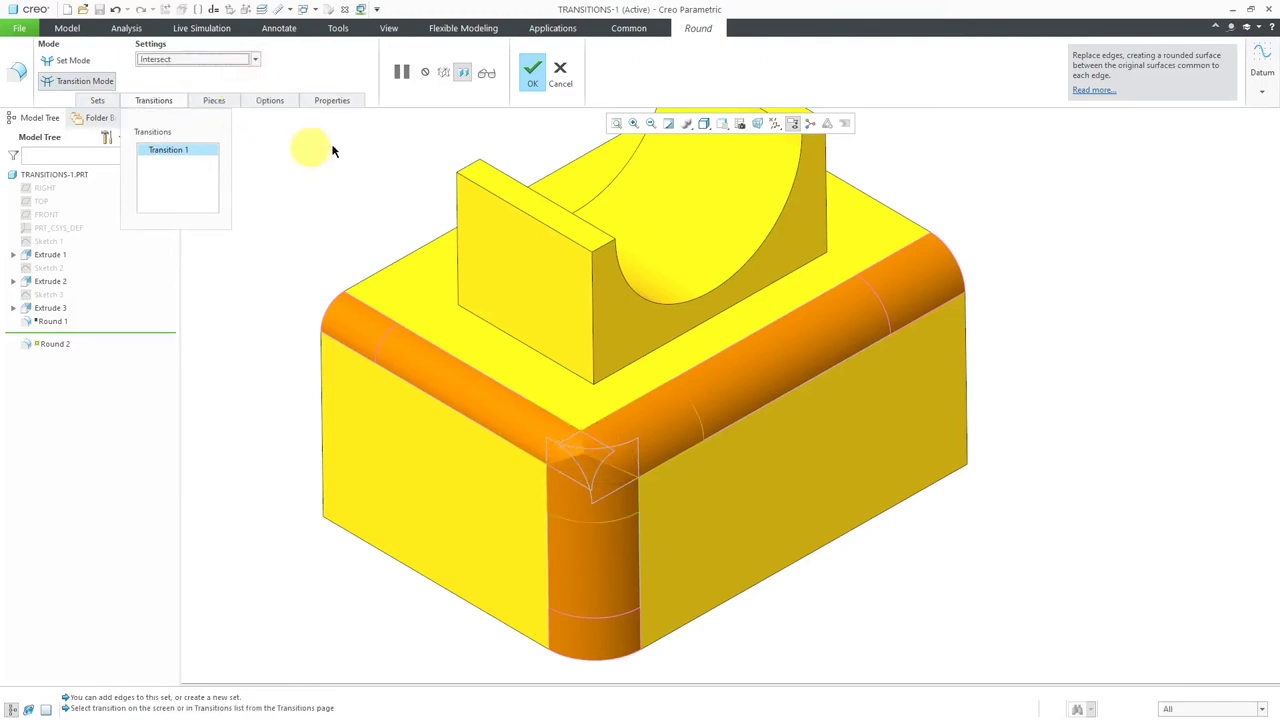
click(535, 85)
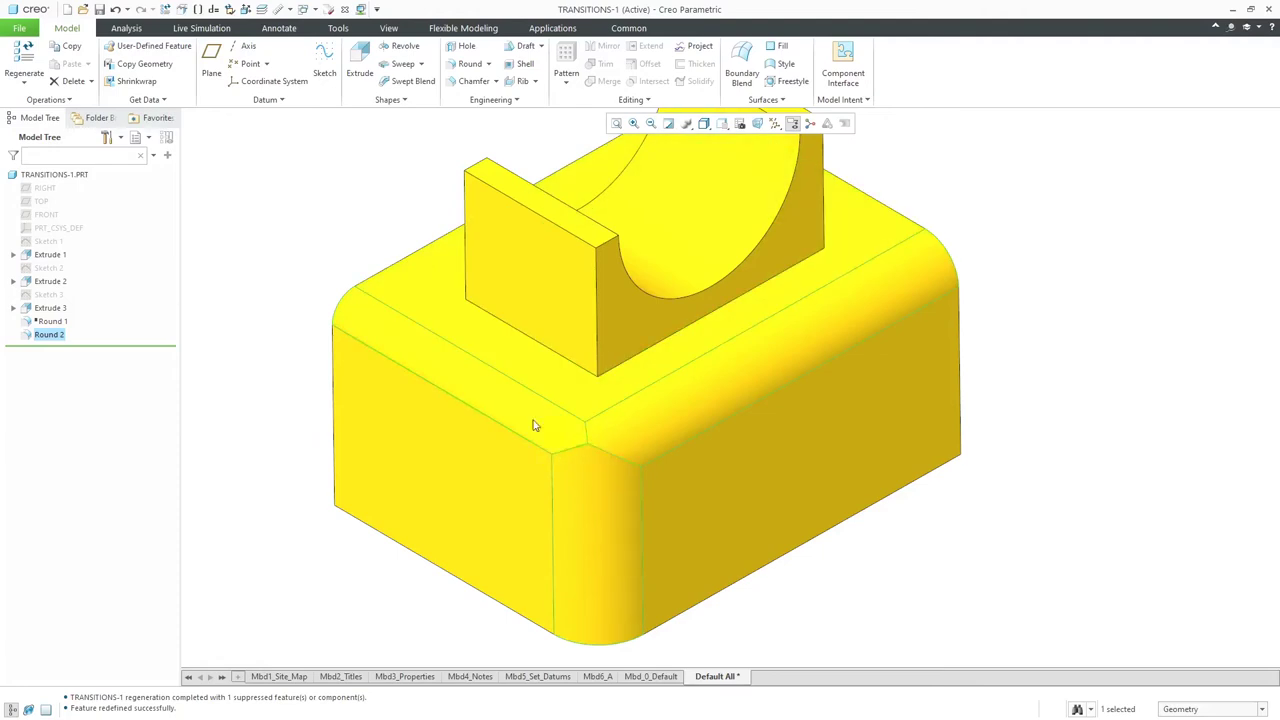
Step: Redefine Round 2 and change the corner's Transition 1 to Corner Sphere
click(314, 244)
right_click(314, 244)
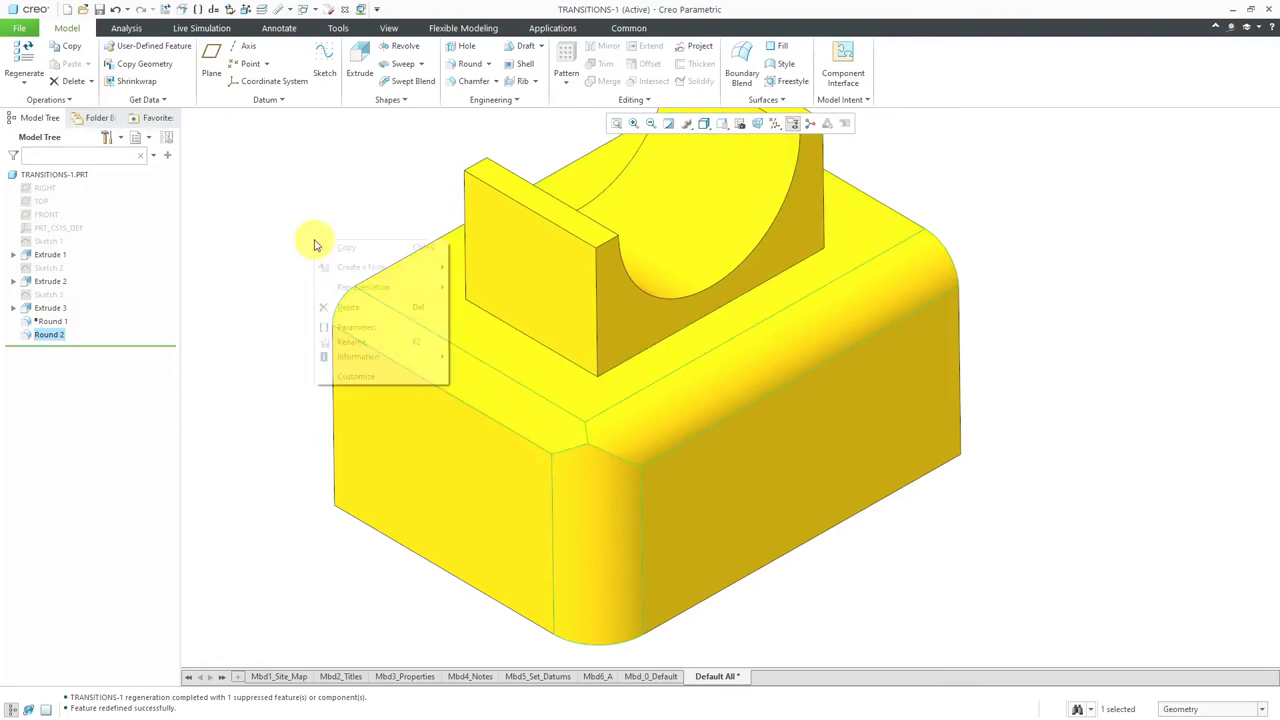
click(339, 201)
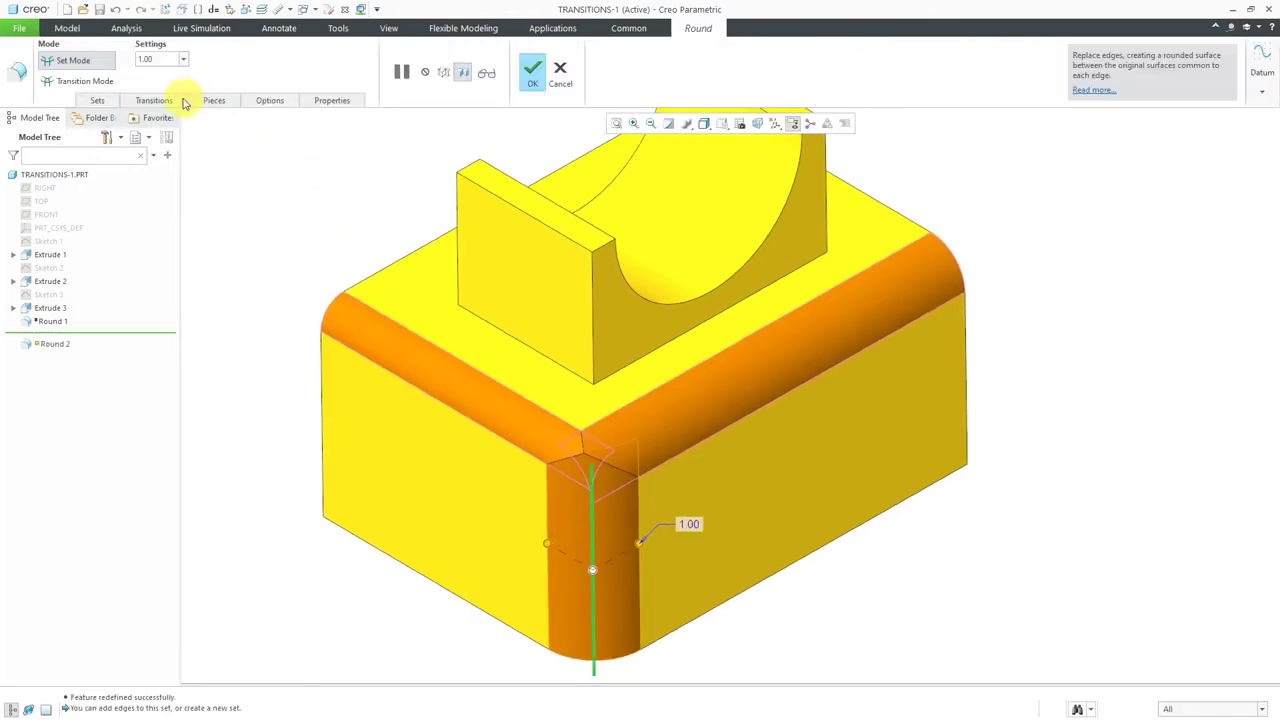
click(90, 81)
click(156, 101)
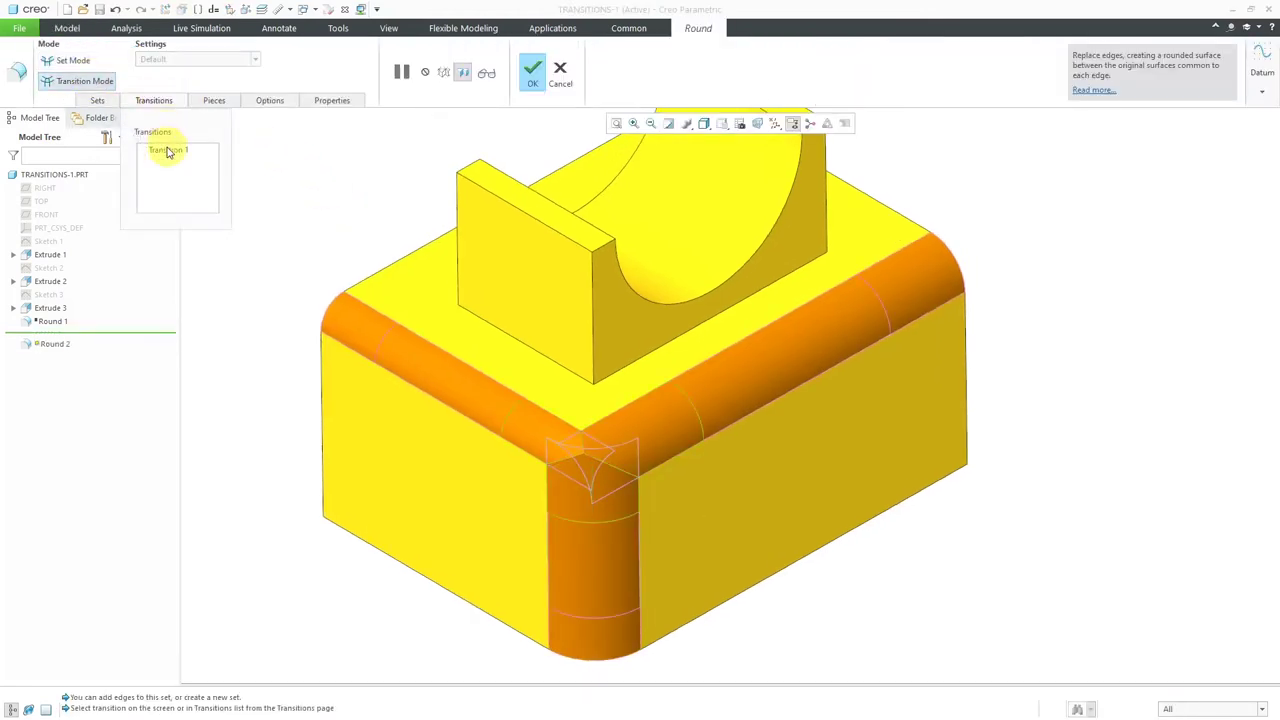
click(168, 149)
click(257, 60)
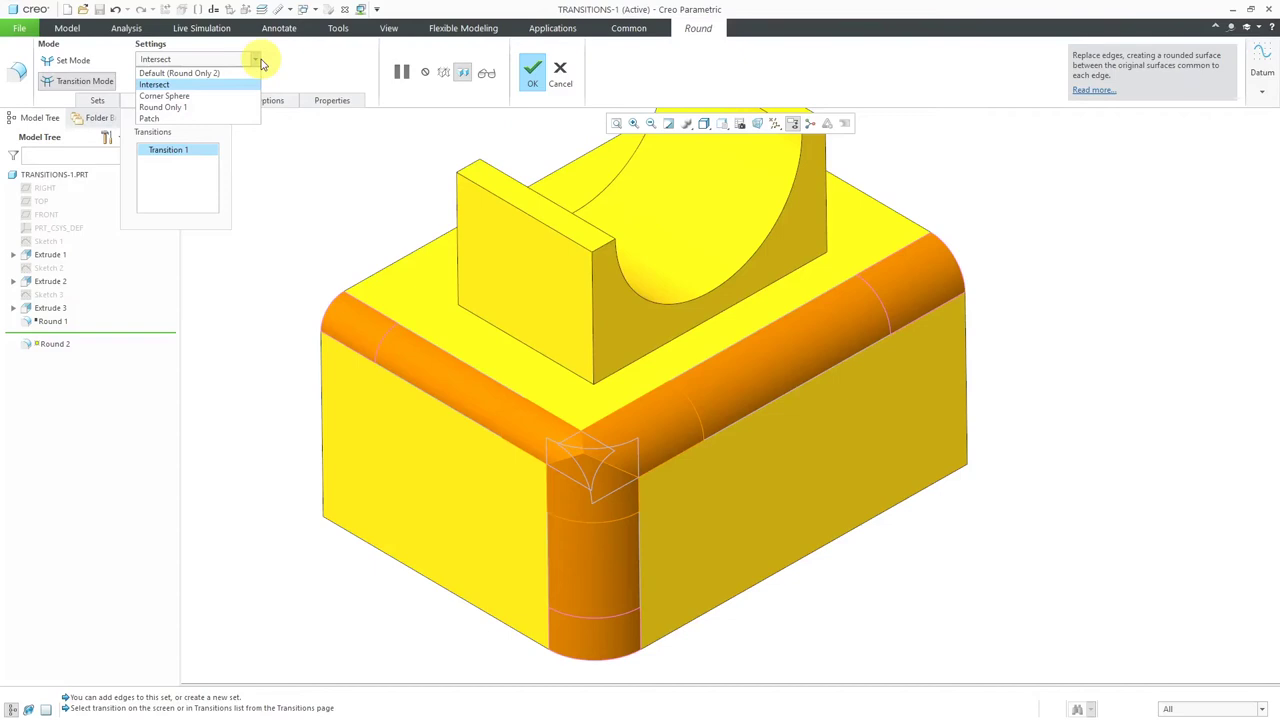
click(203, 97)
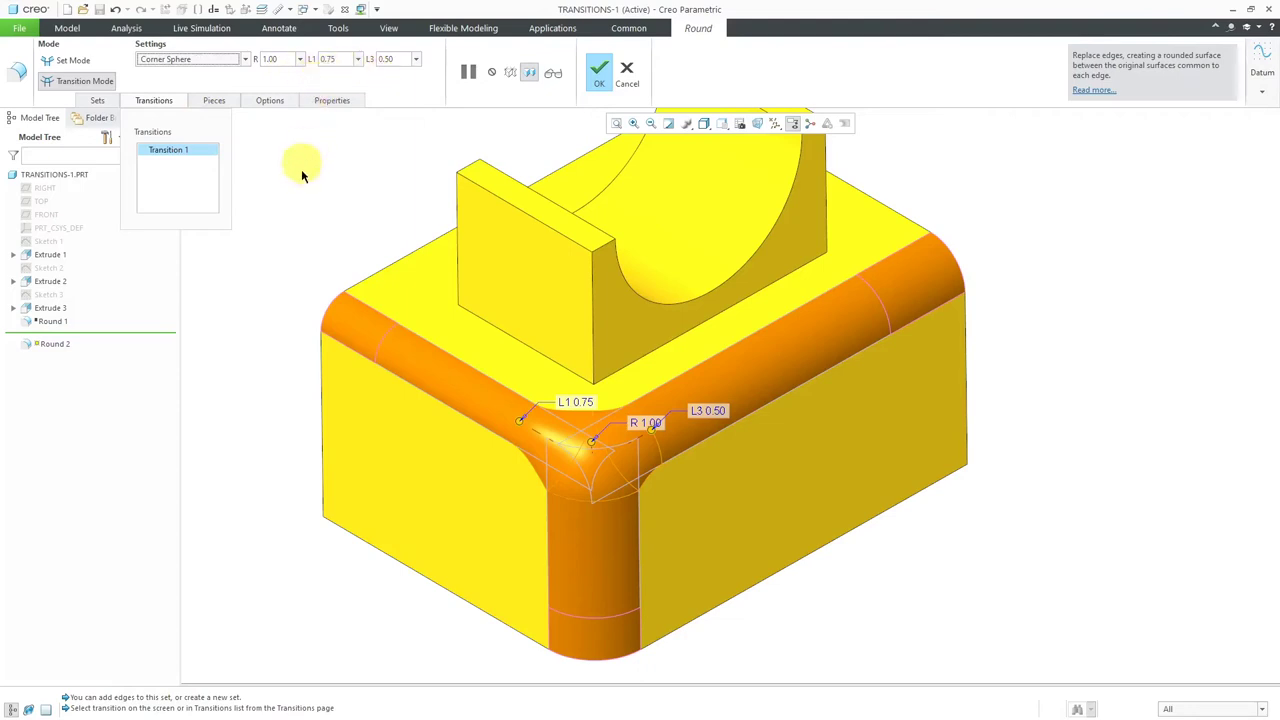
Step: Adjust the corner sphere's lengths to about 0.94 for L1 and 0.78 for L3, then complete the round and inspect the corner
mouse_move(605, 506)
middle_down()
mouse_move(603, 483)
mouse_move(625, 488)
mouse_move(610, 492)
mouse_move(609, 478)
mouse_move(618, 499)
middle_up()
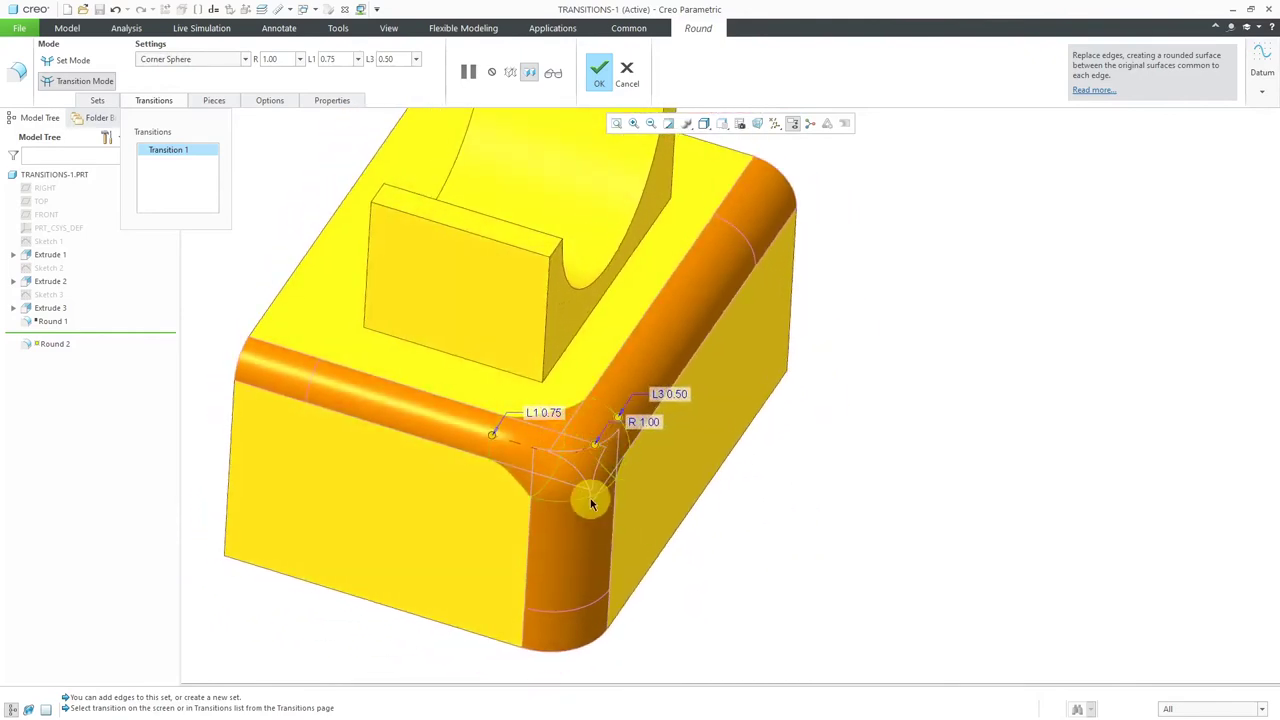
scroll(500, 450, down, 2)
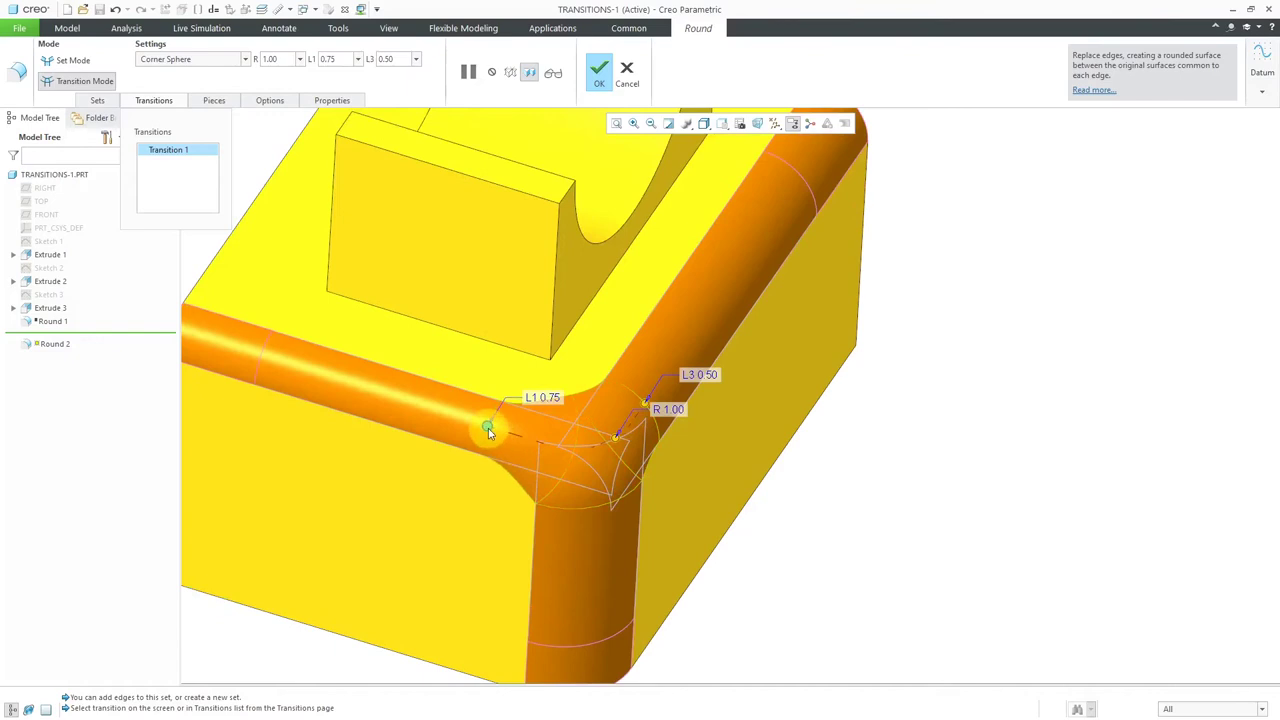
mouse_move(488, 428)
mouse_down()
mouse_move(423, 412)
mouse_move(473, 420)
mouse_up()
mouse_move(648, 408)
mouse_down()
mouse_move(671, 374)
mouse_move(660, 395)
mouse_up()
drag(617, 440, 620, 448)
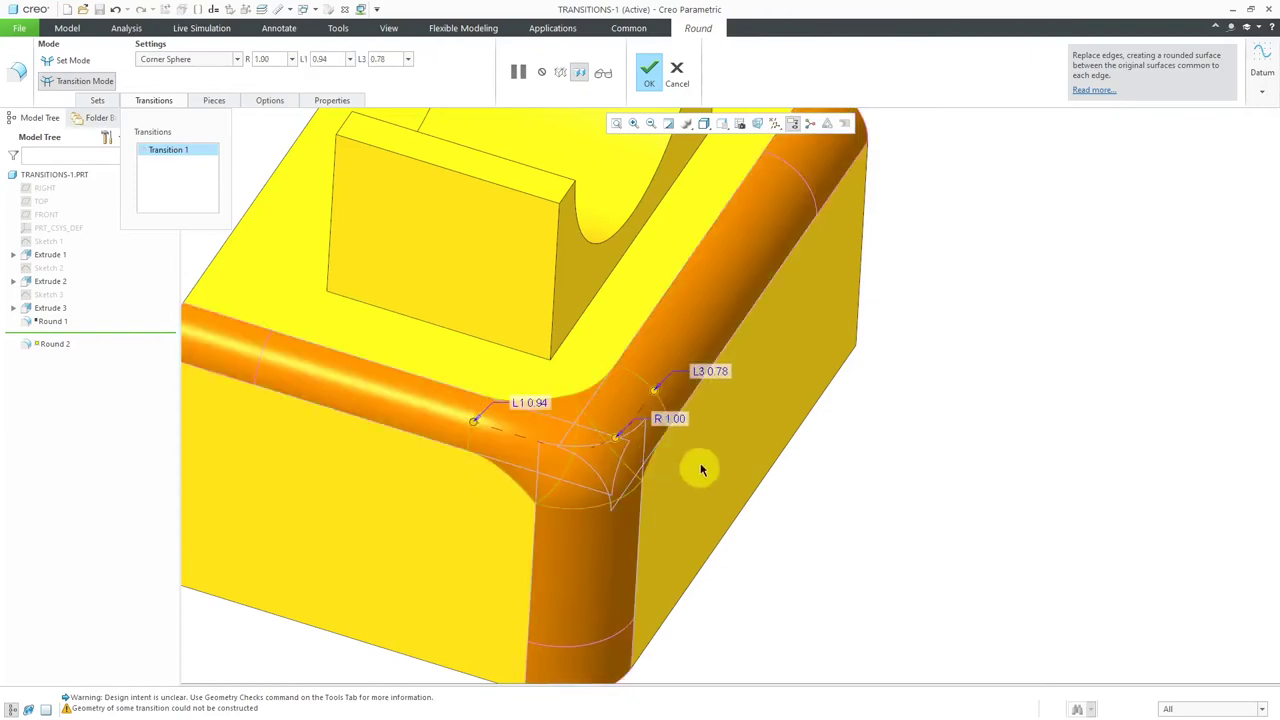
click(650, 80)
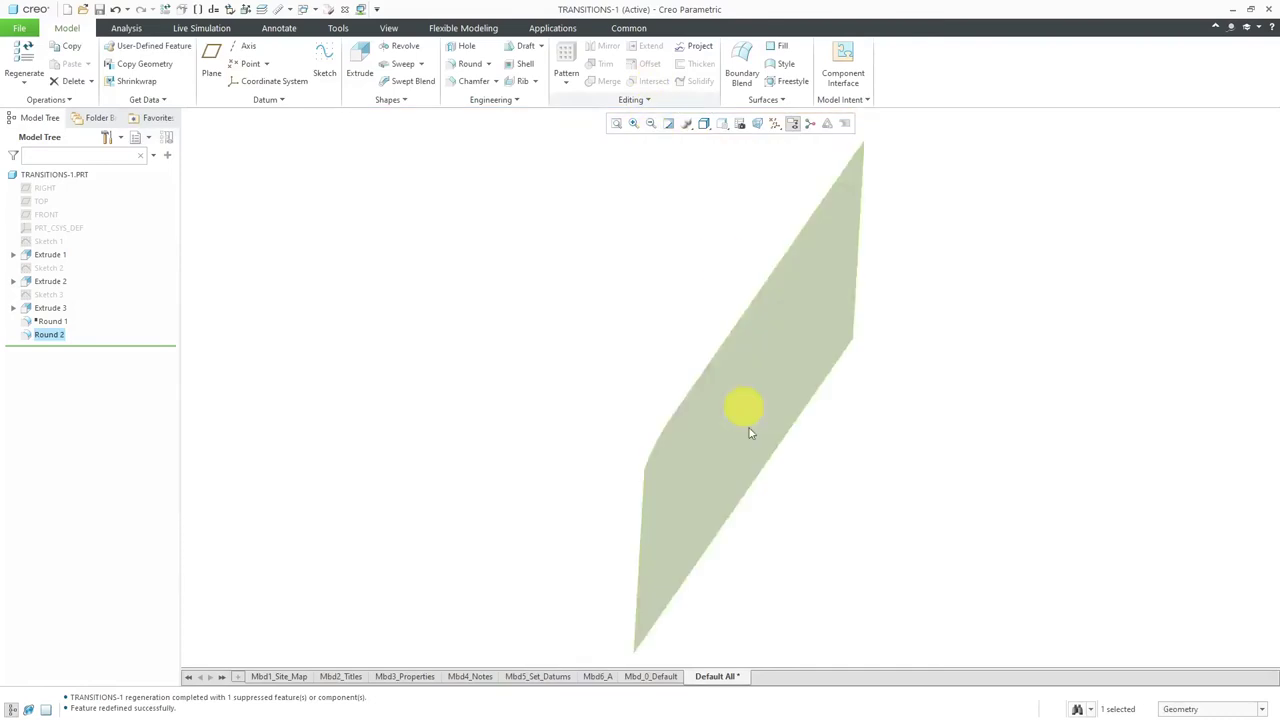
scroll(640, 386, up, 2)
middle_drag(632, 380, 666, 380)
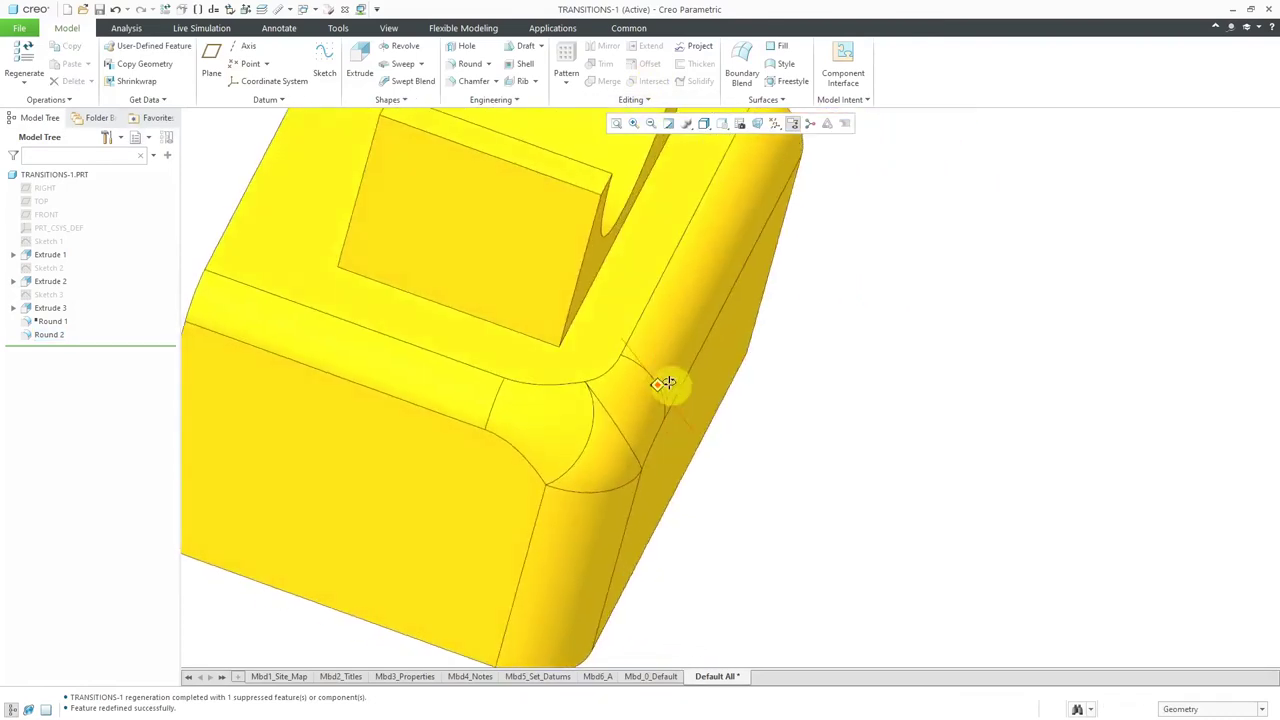
scroll(651, 371, down, 2)
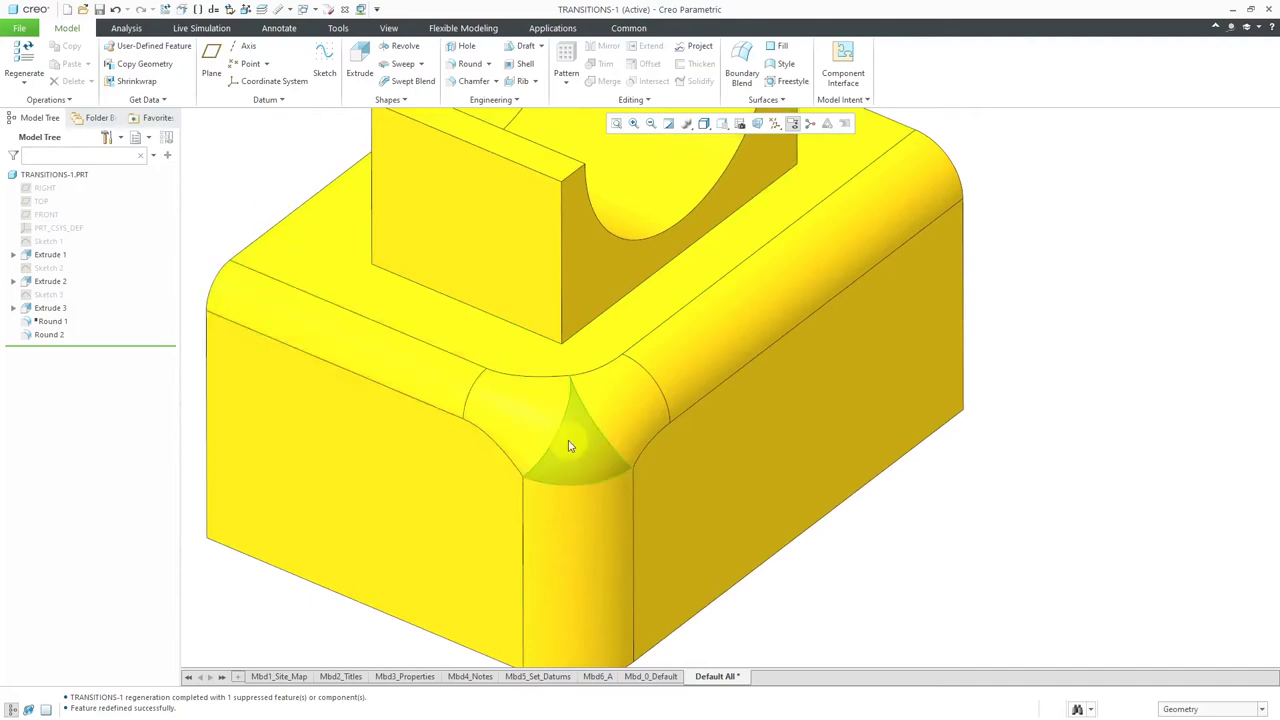
Step: Redefine Round 2 with a Patch transition at the corner where the three rounded edges meet
click(50, 334)
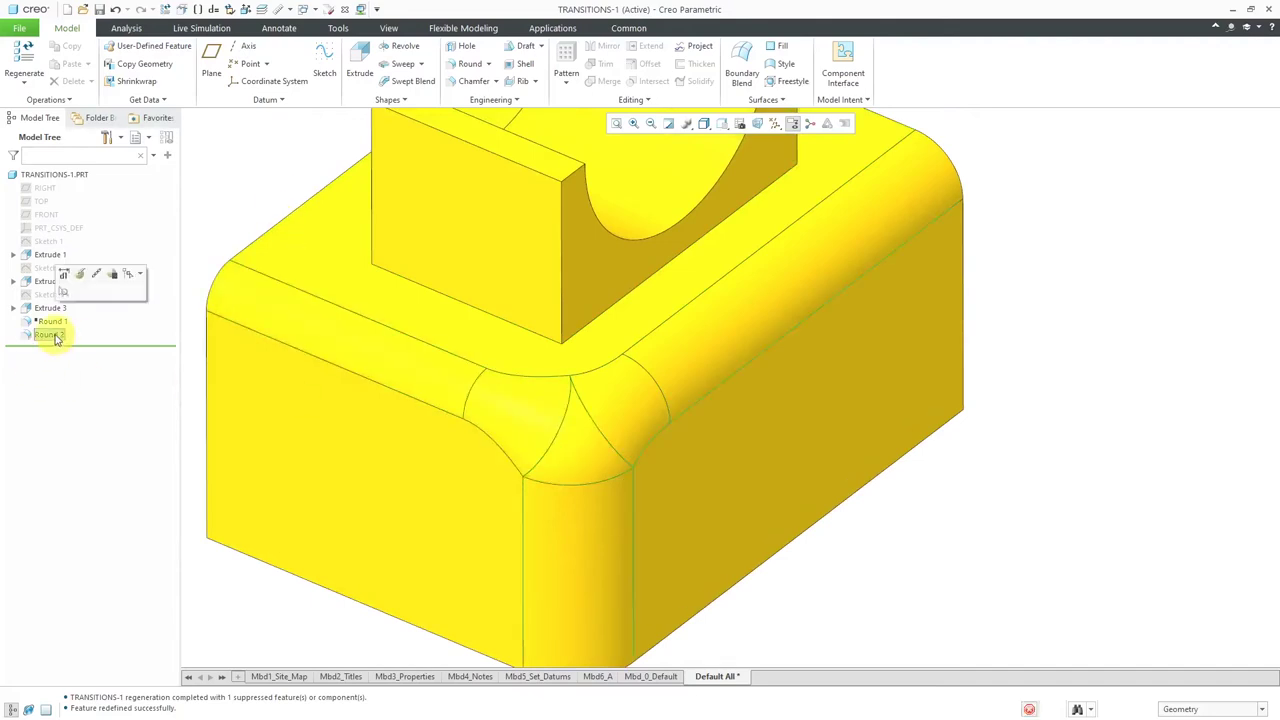
click(77, 268)
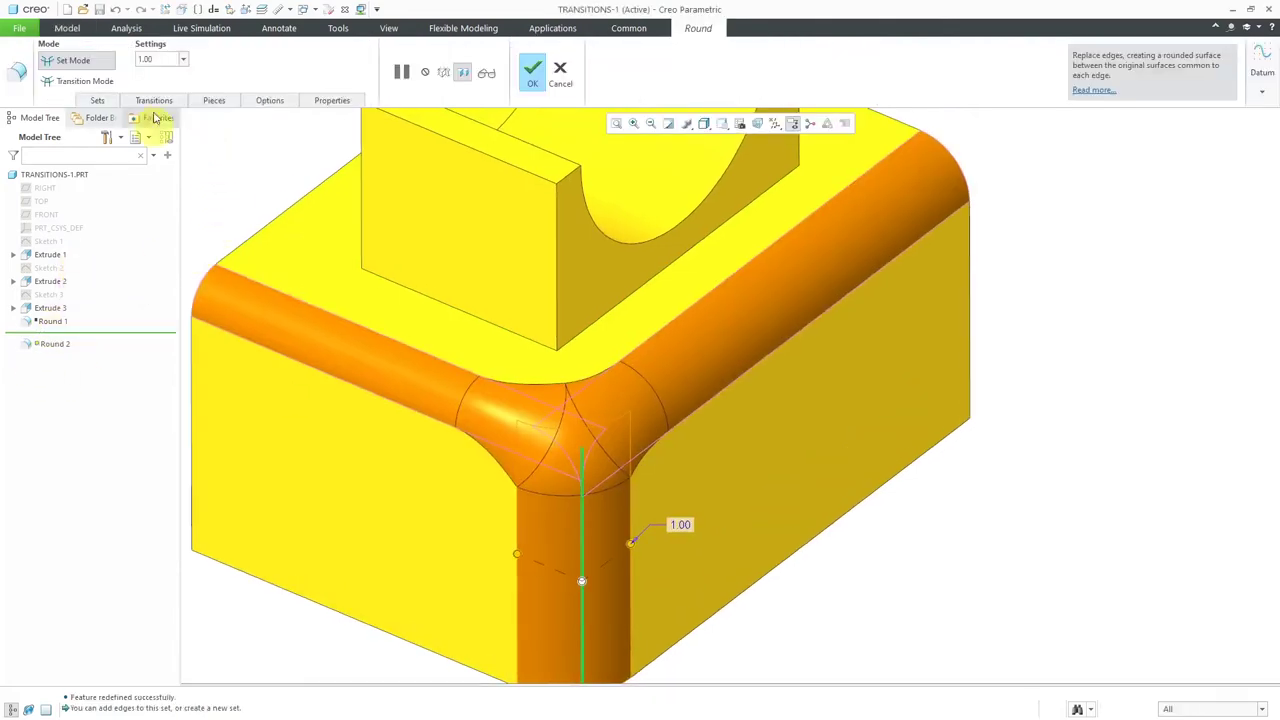
click(88, 81)
click(155, 101)
click(178, 150)
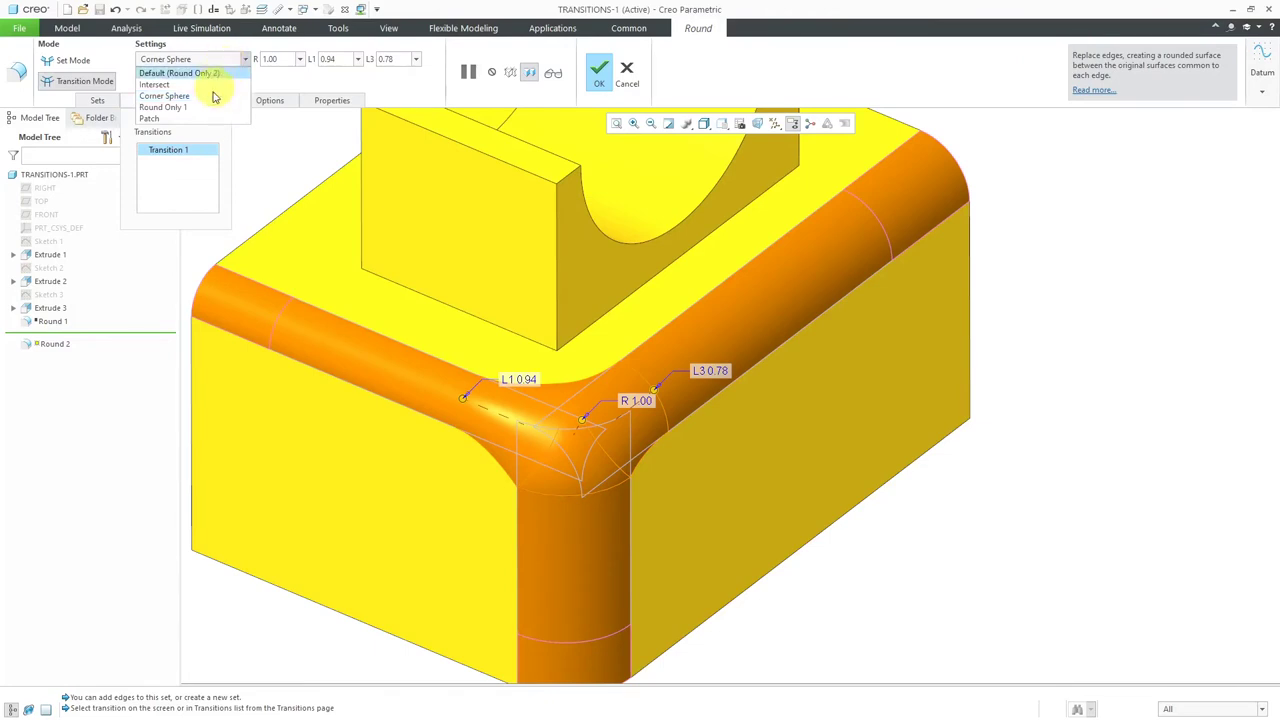
click(160, 118)
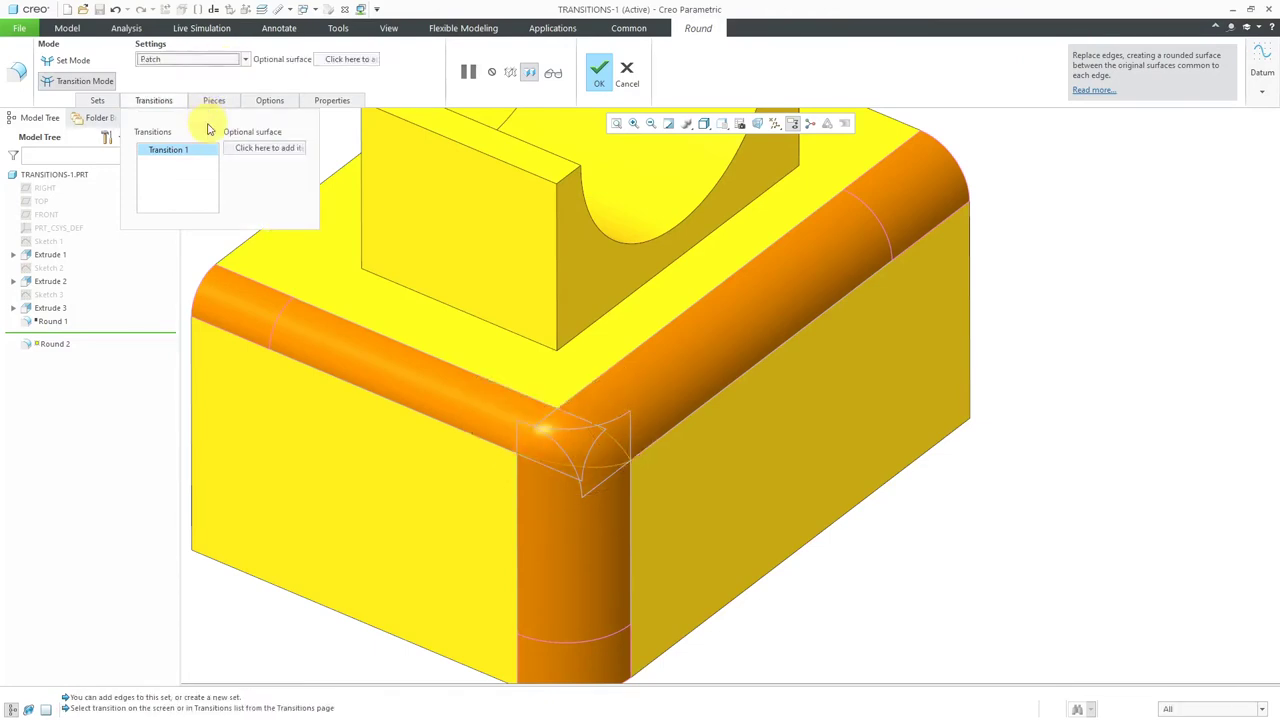
scroll(576, 487, down, 3)
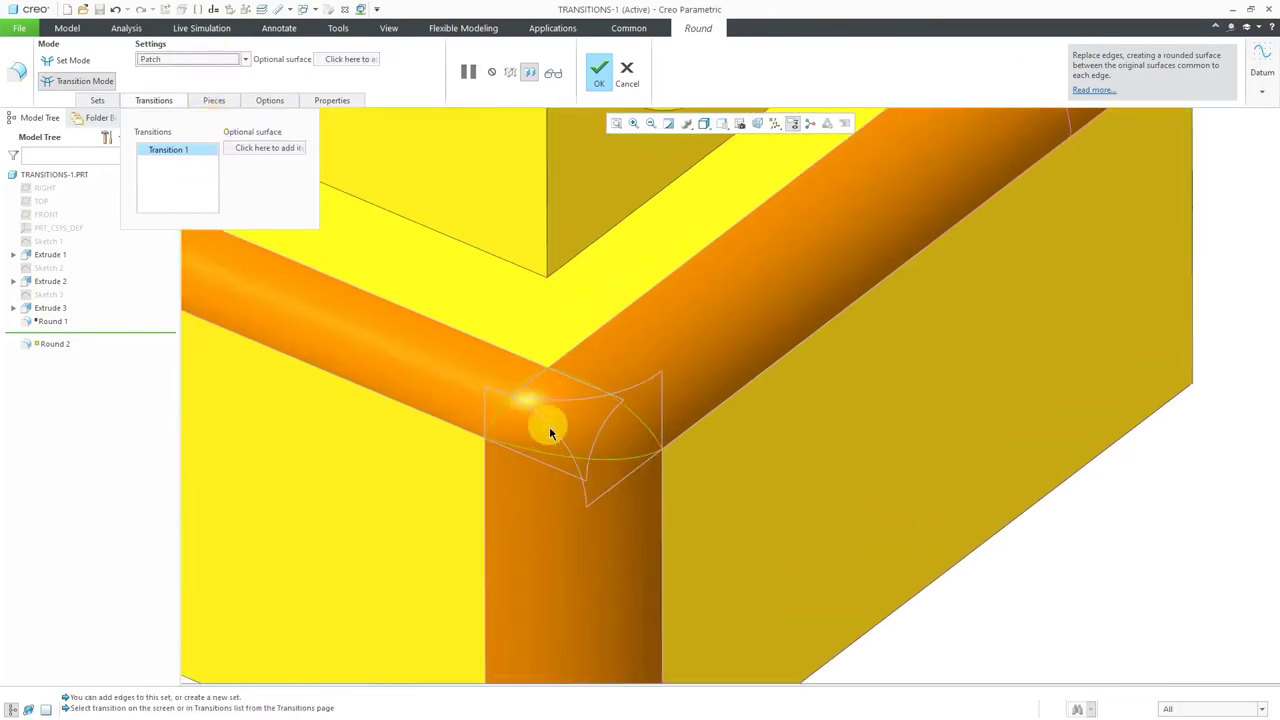
scroll(648, 446, up, 3)
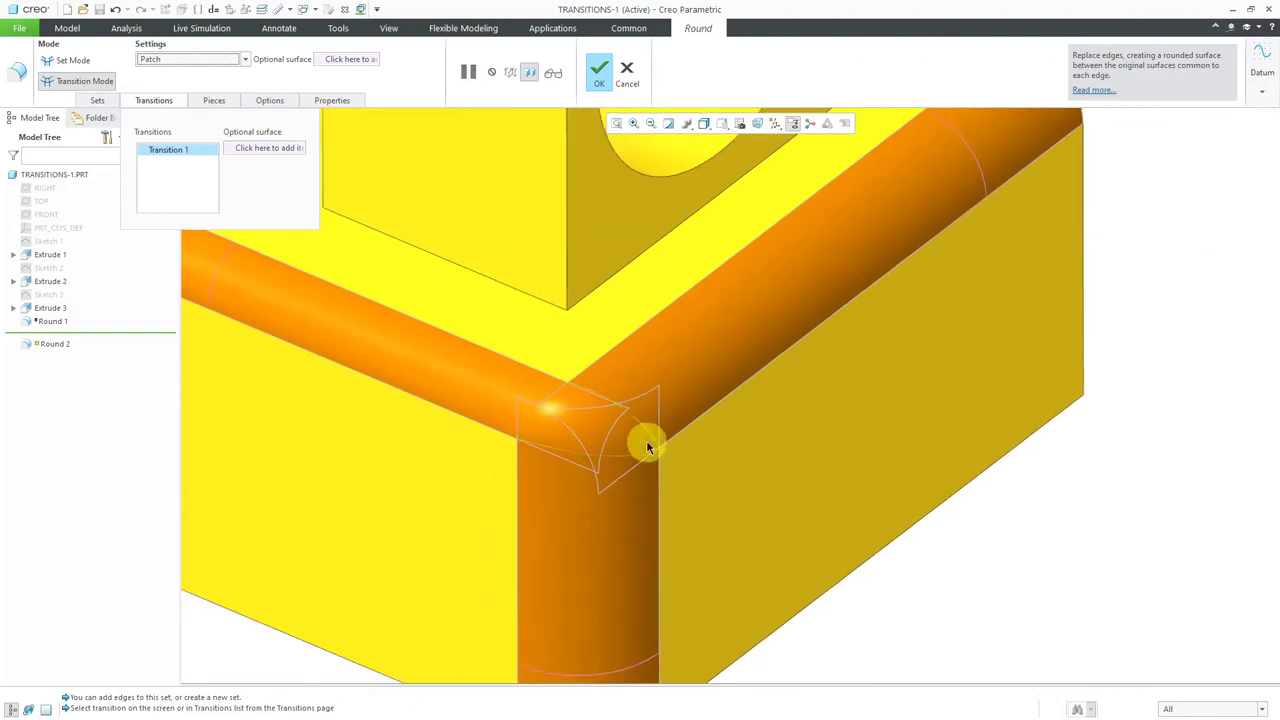
click(599, 70)
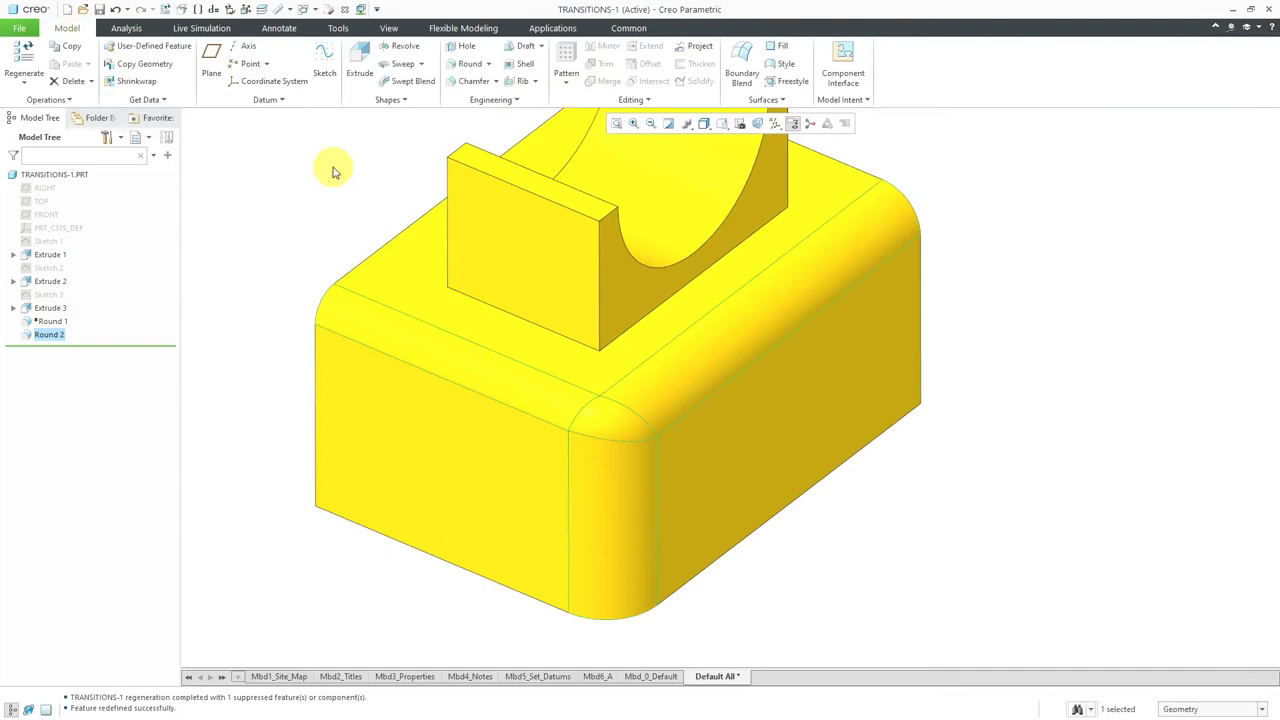
Step: Redefine Round 2 and add the block's top face as the optional surface of the Patch transition
right_click(55, 338)
click(80, 297)
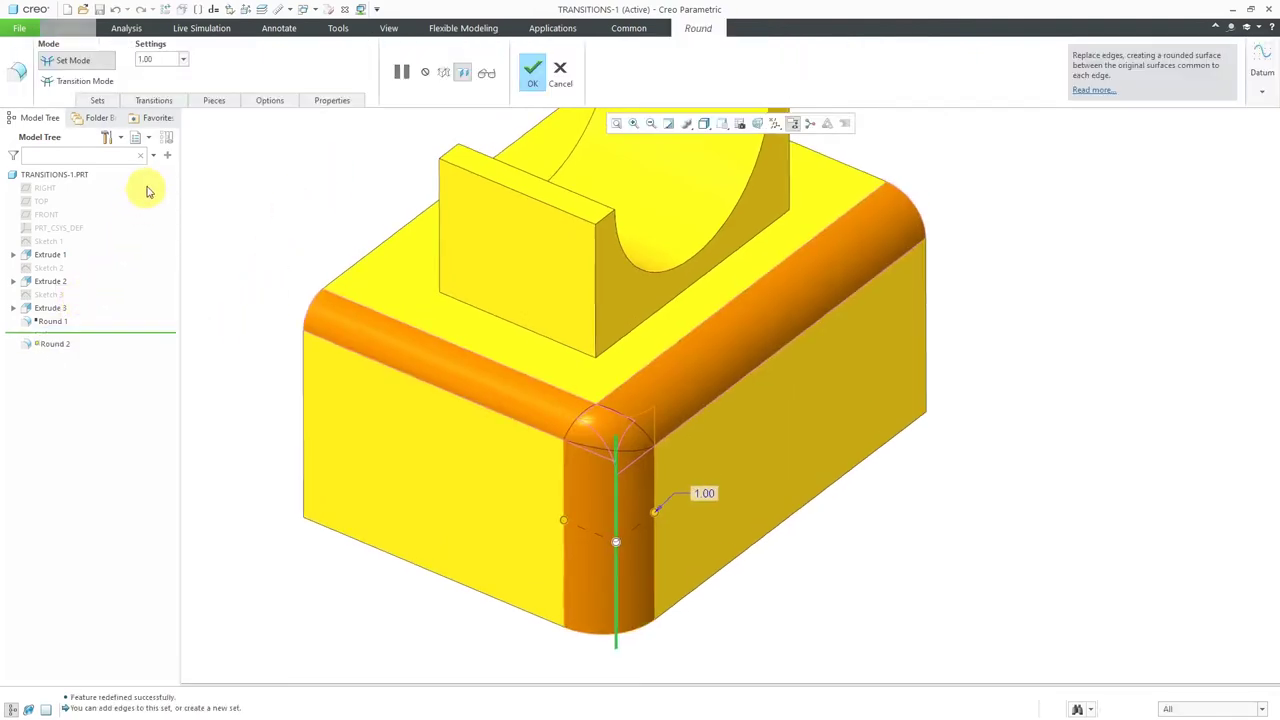
click(97, 81)
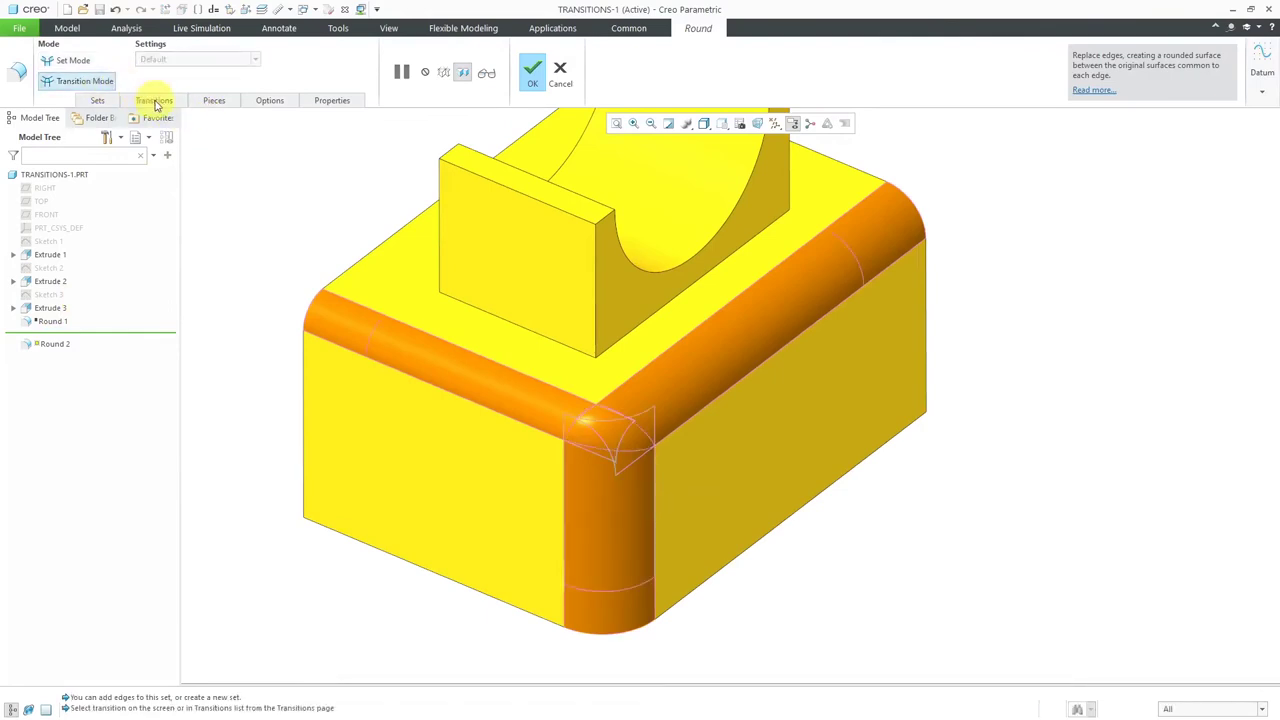
click(155, 101)
click(170, 149)
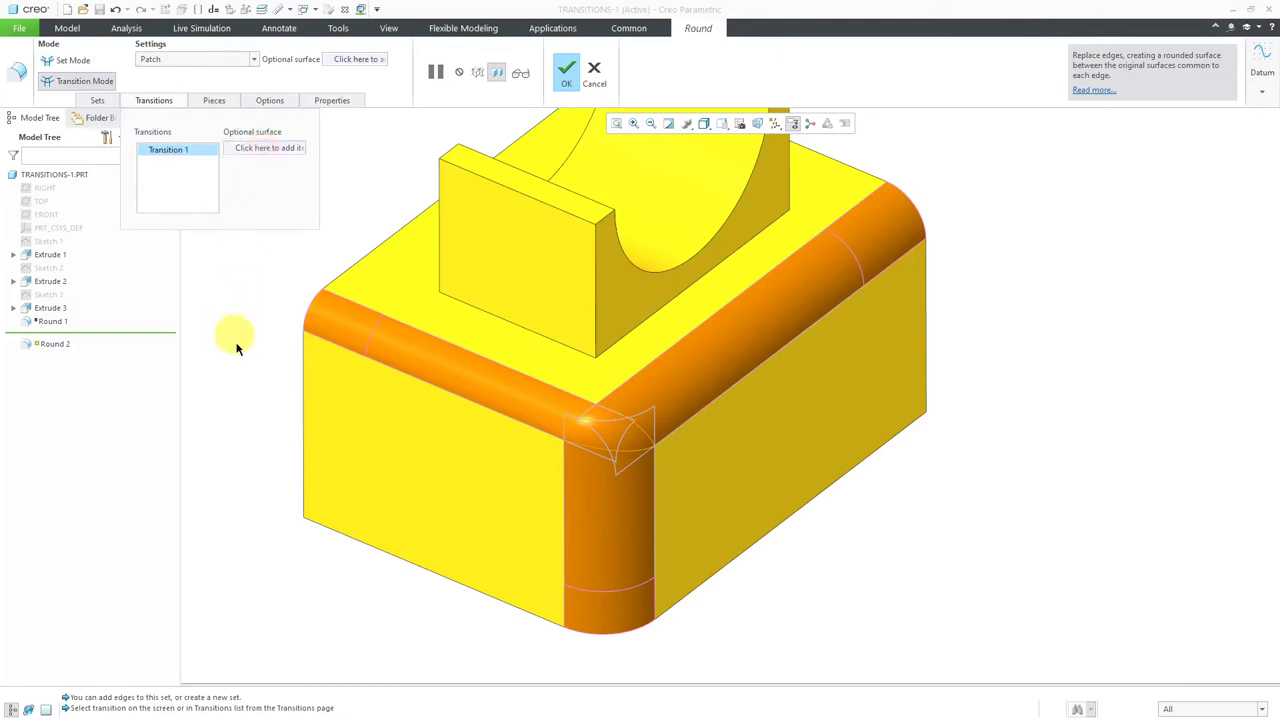
scroll(610, 445, up, 1)
scroll(610, 445, up, 1)
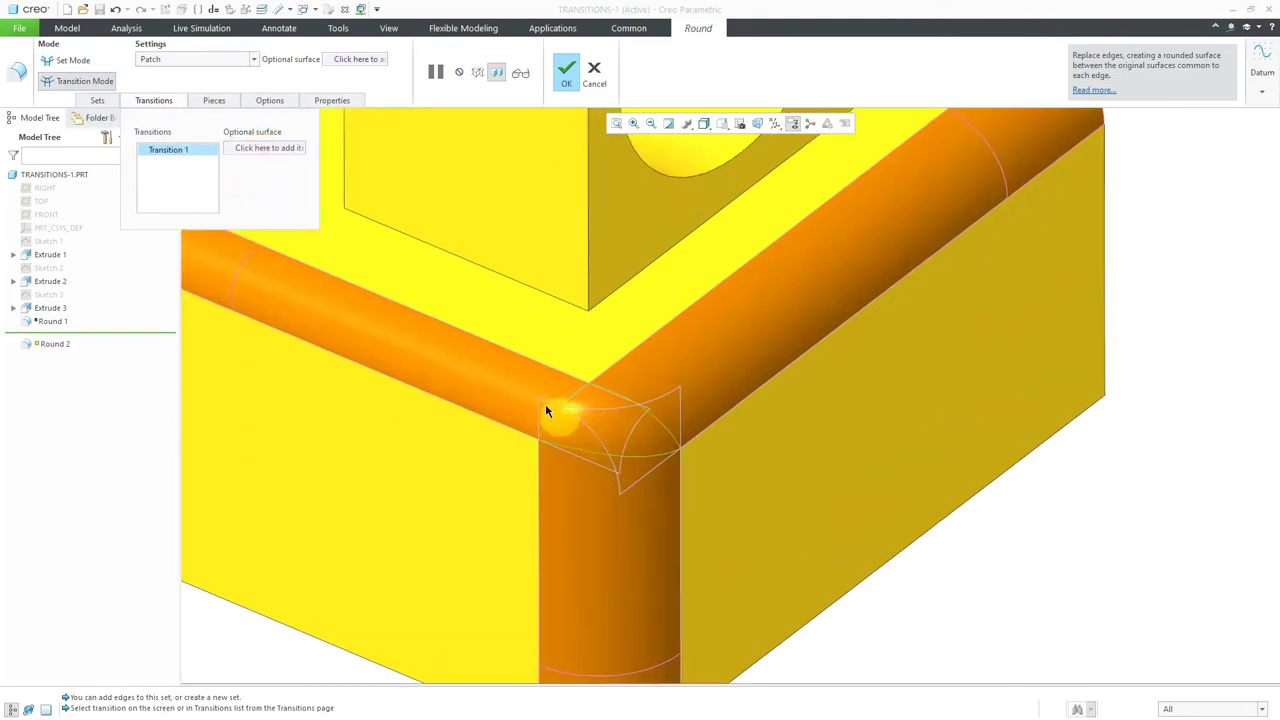
click(288, 150)
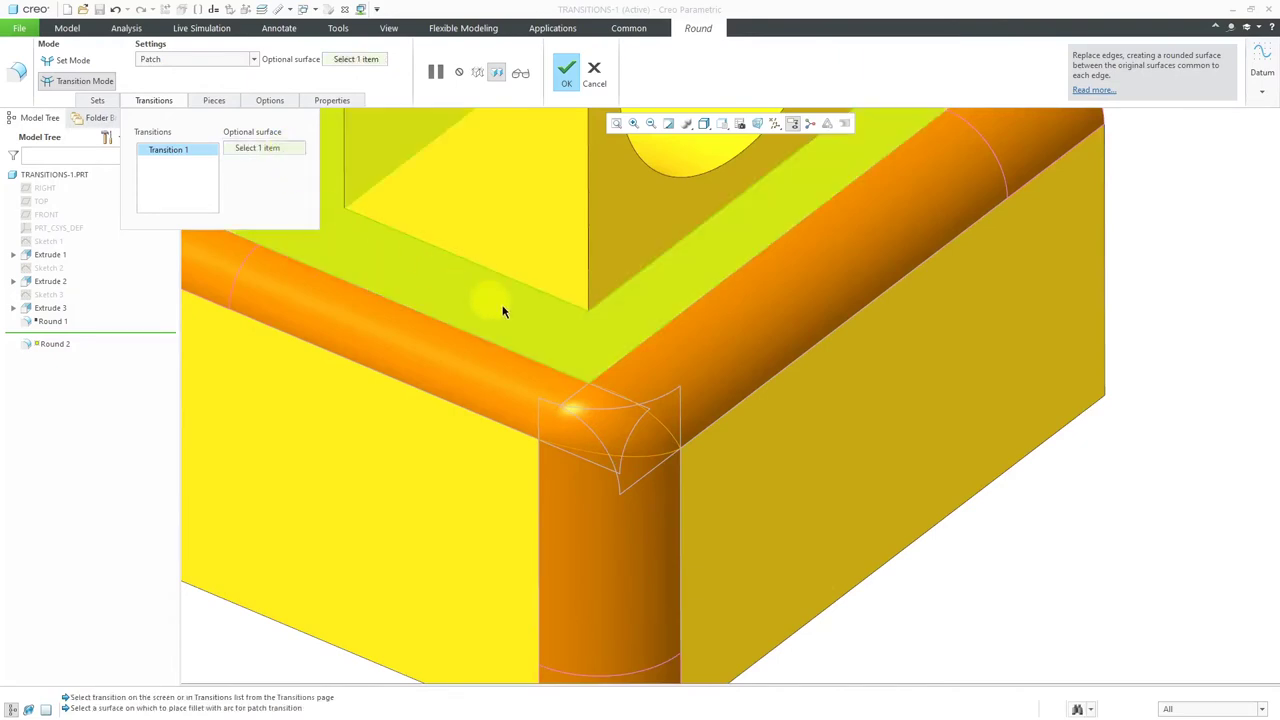
click(577, 342)
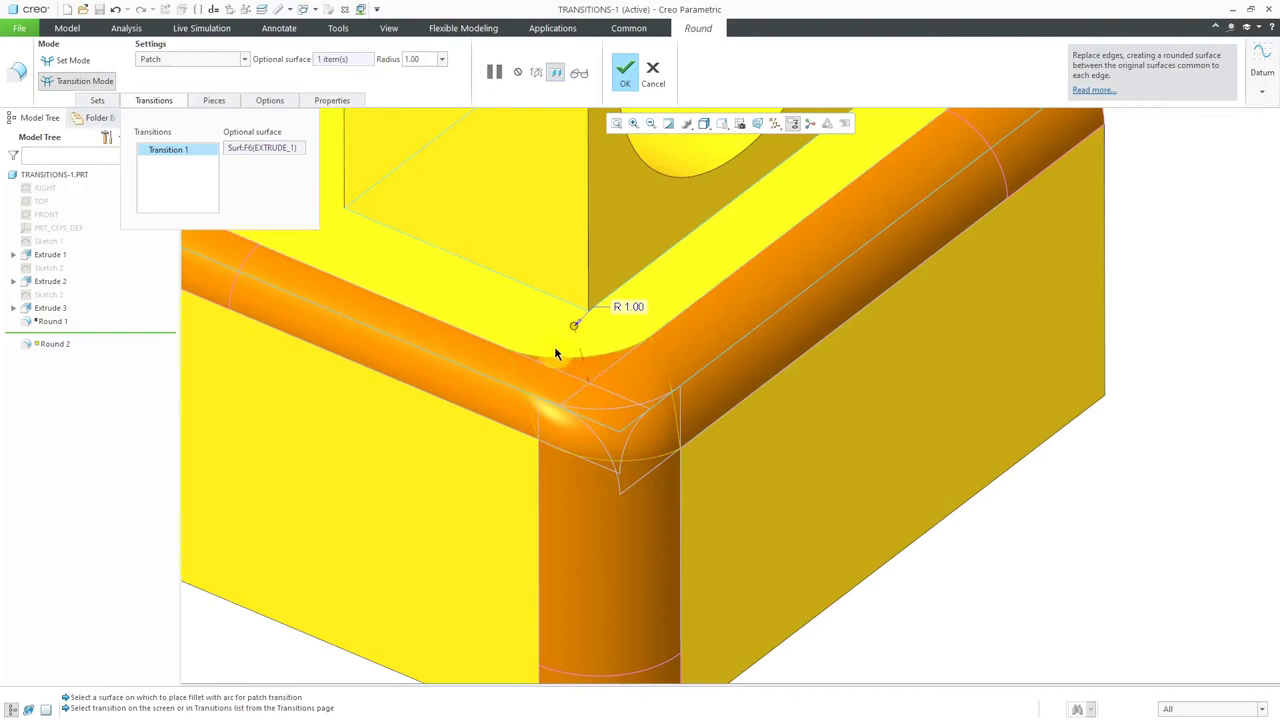
scroll(600, 360, up, 4)
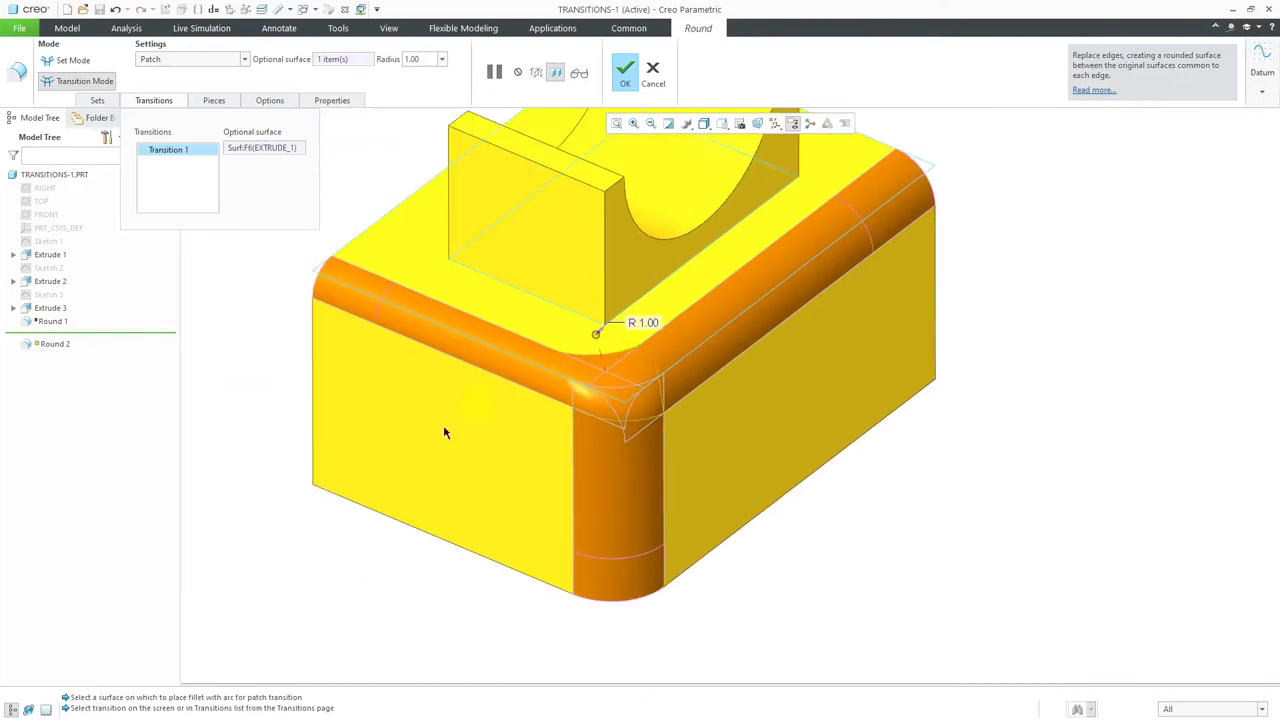
Step: Try the block's right side face and then its left front face as the patch's optional surface
click(285, 148)
click(717, 471)
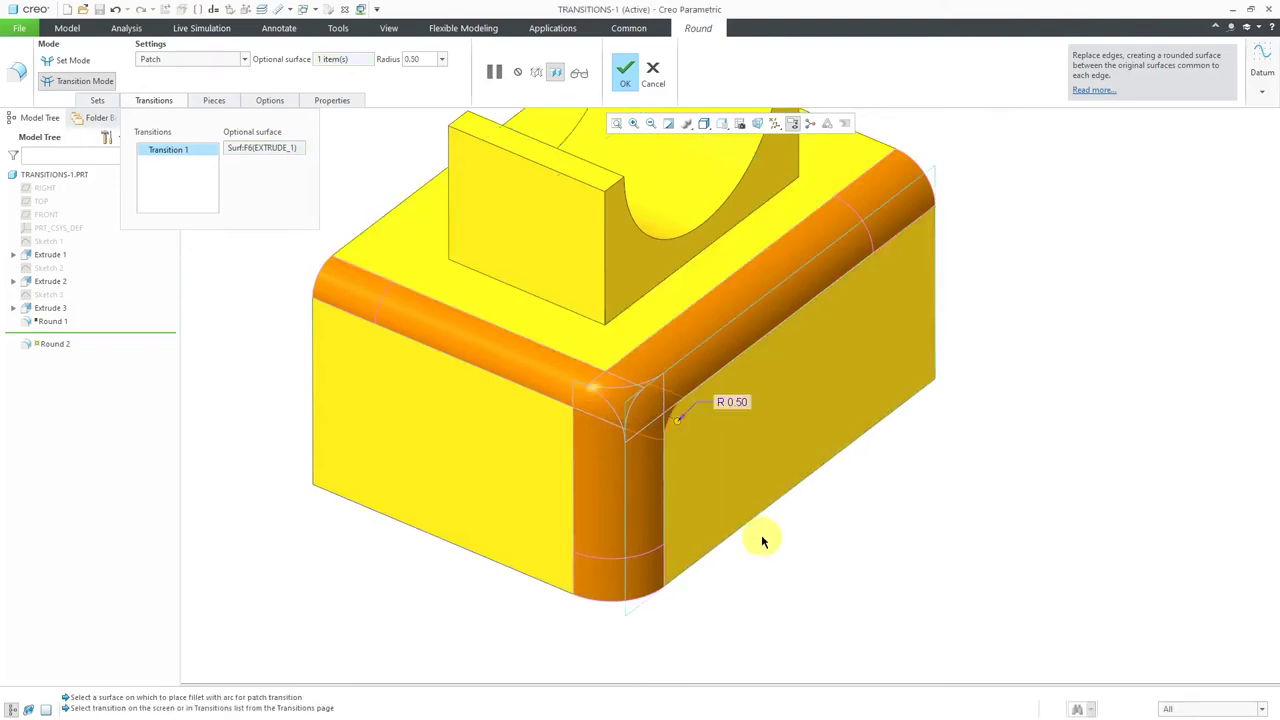
scroll(670, 435, down, 2)
scroll(670, 435, down, 1)
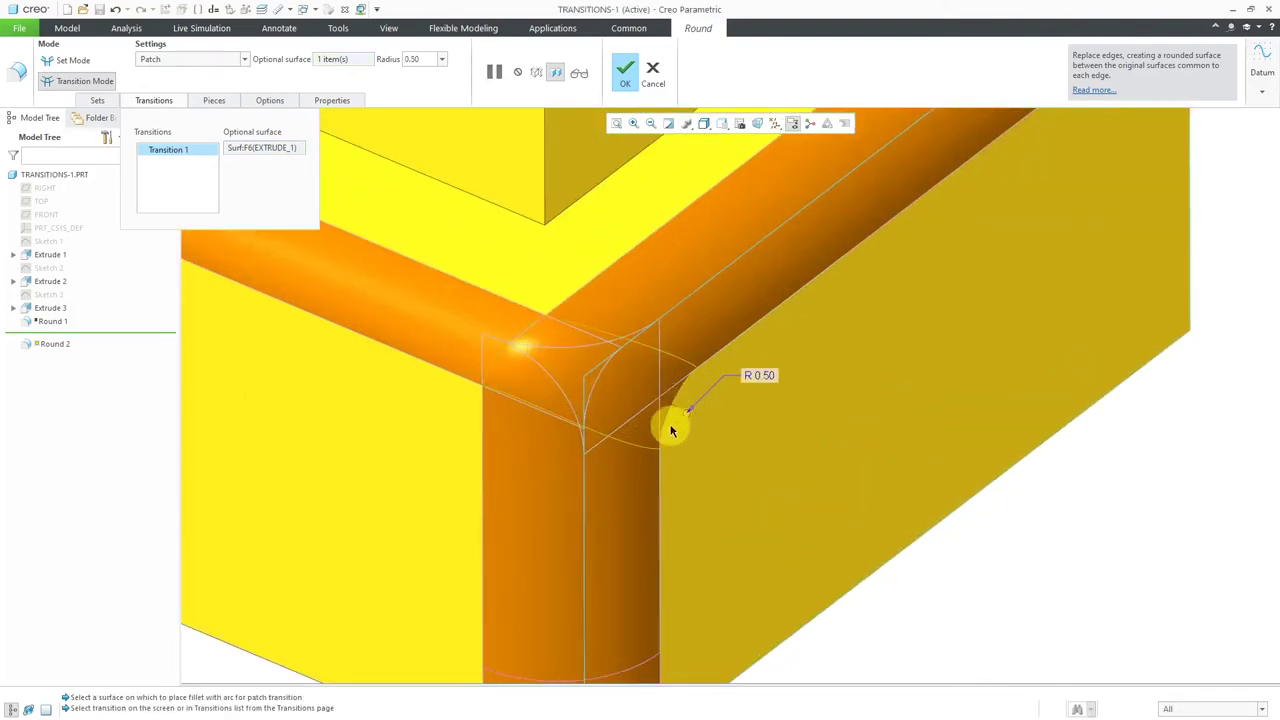
scroll(695, 455, up, 2)
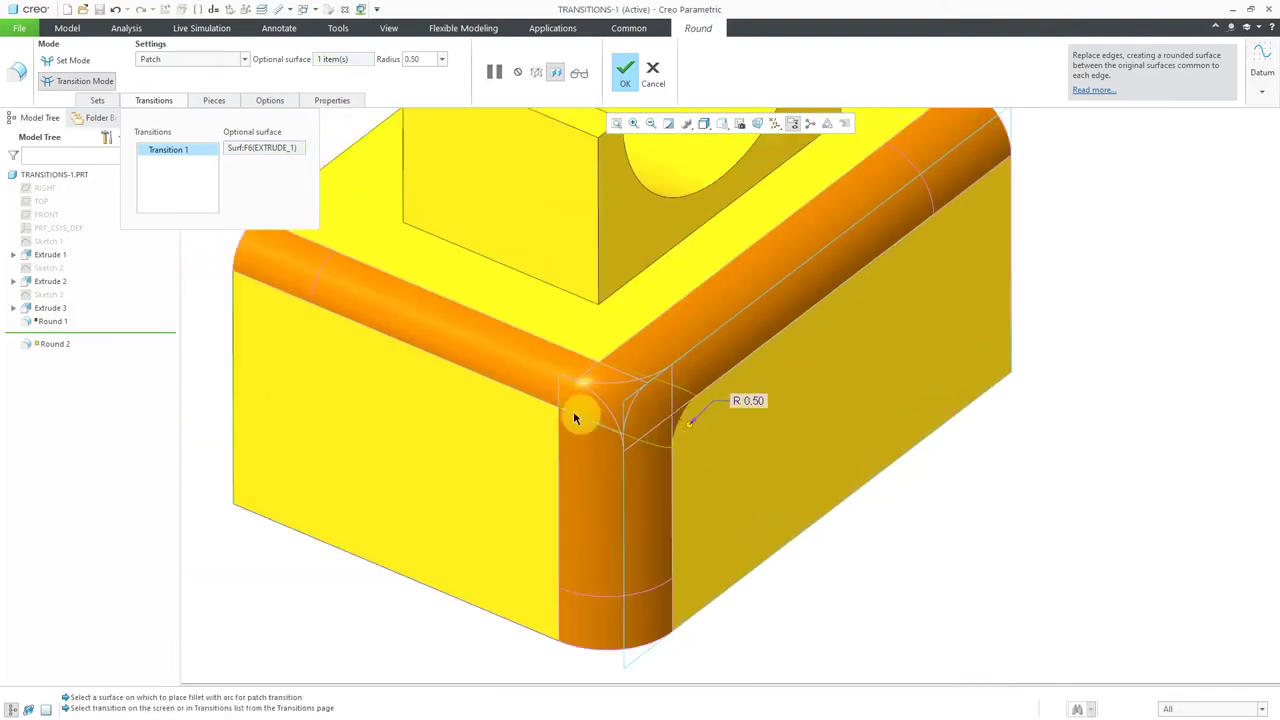
click(266, 150)
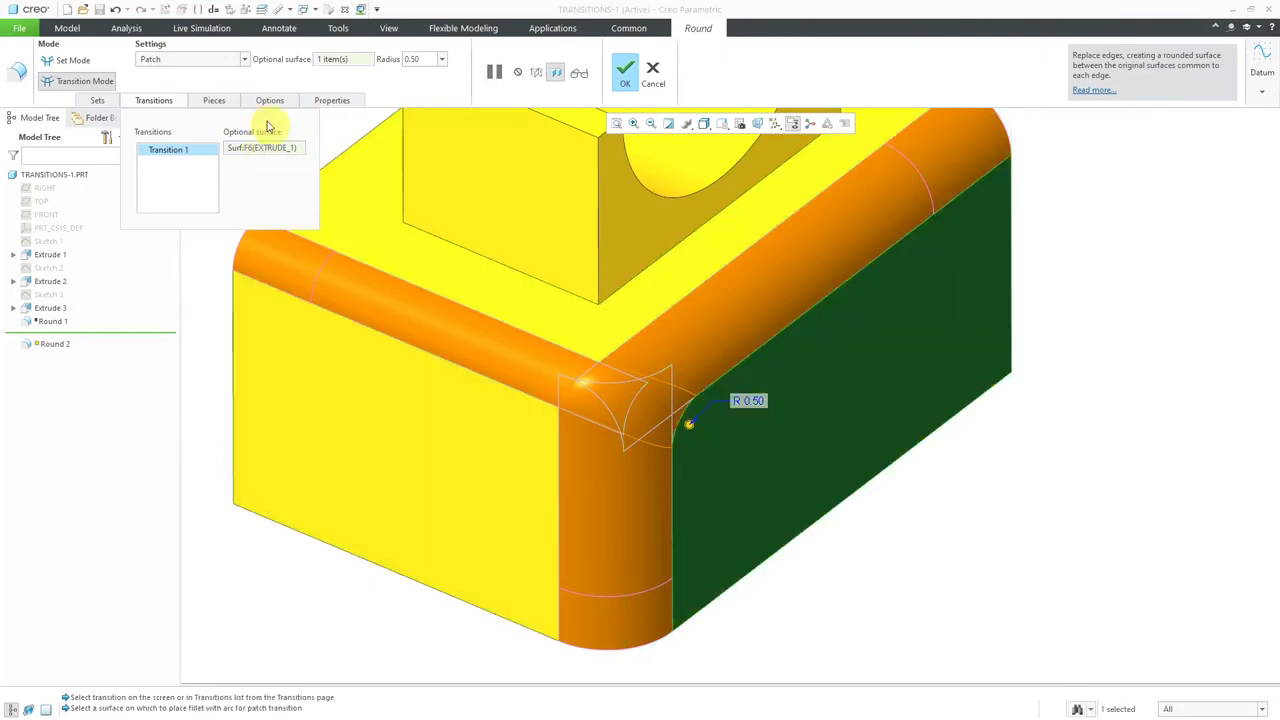
click(501, 430)
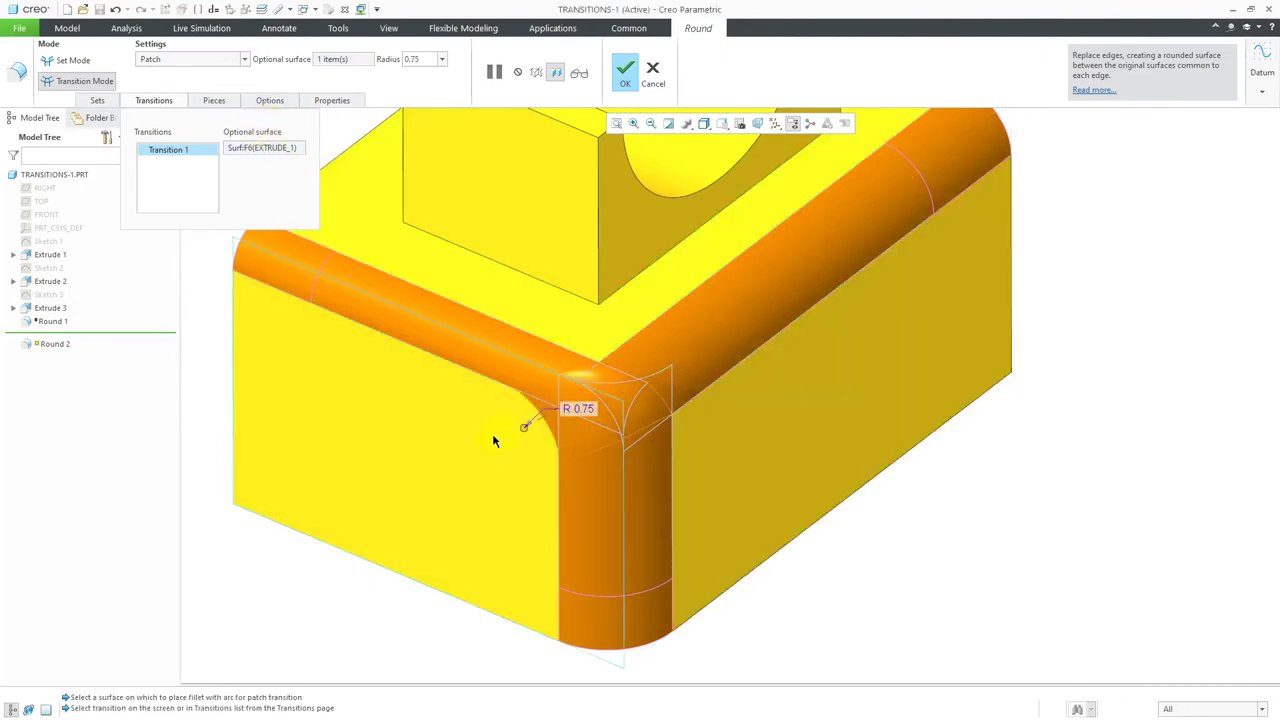
Step: Set the patch's optional surface back to the block's top face and complete the round
click(266, 149)
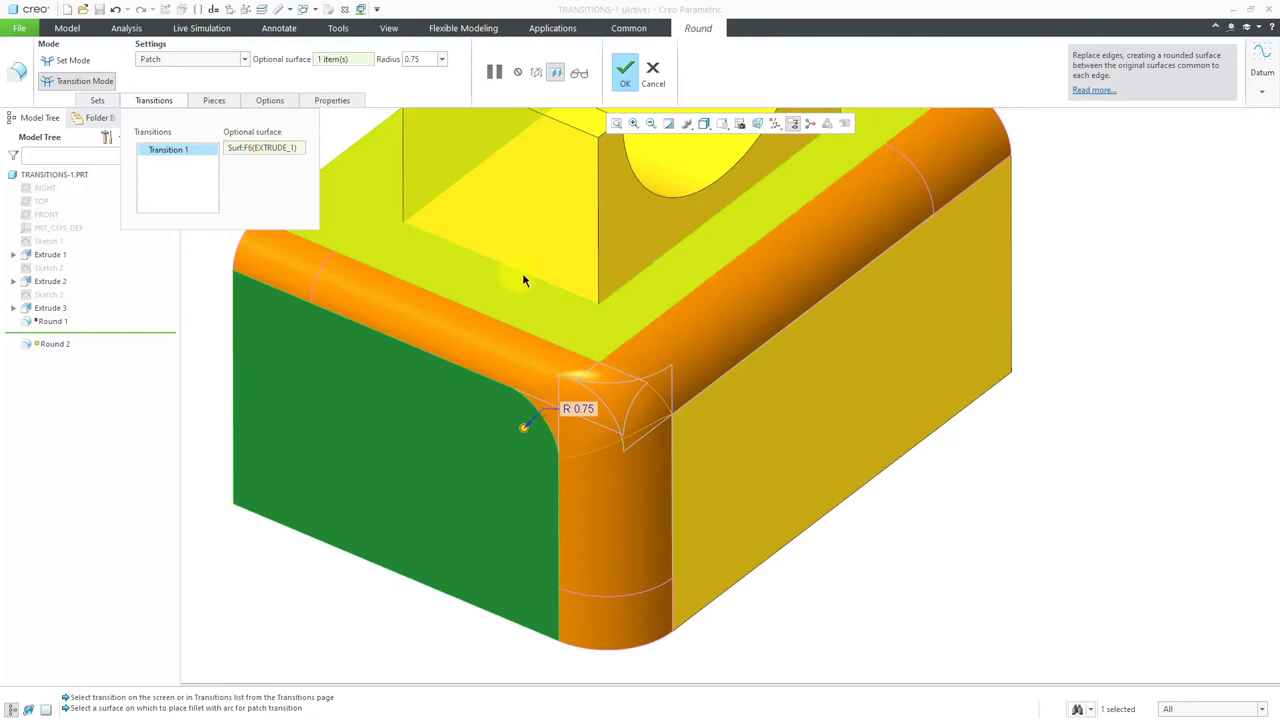
click(581, 333)
key(ctrl+d)
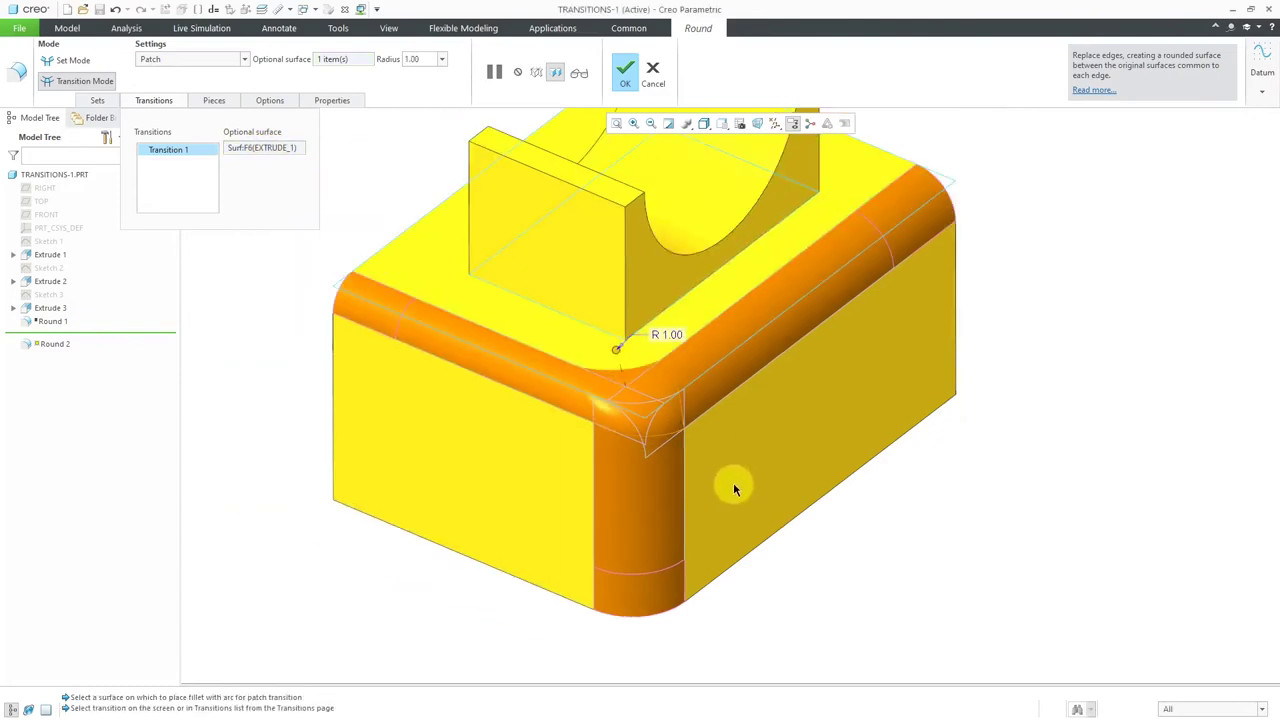
click(620, 76)
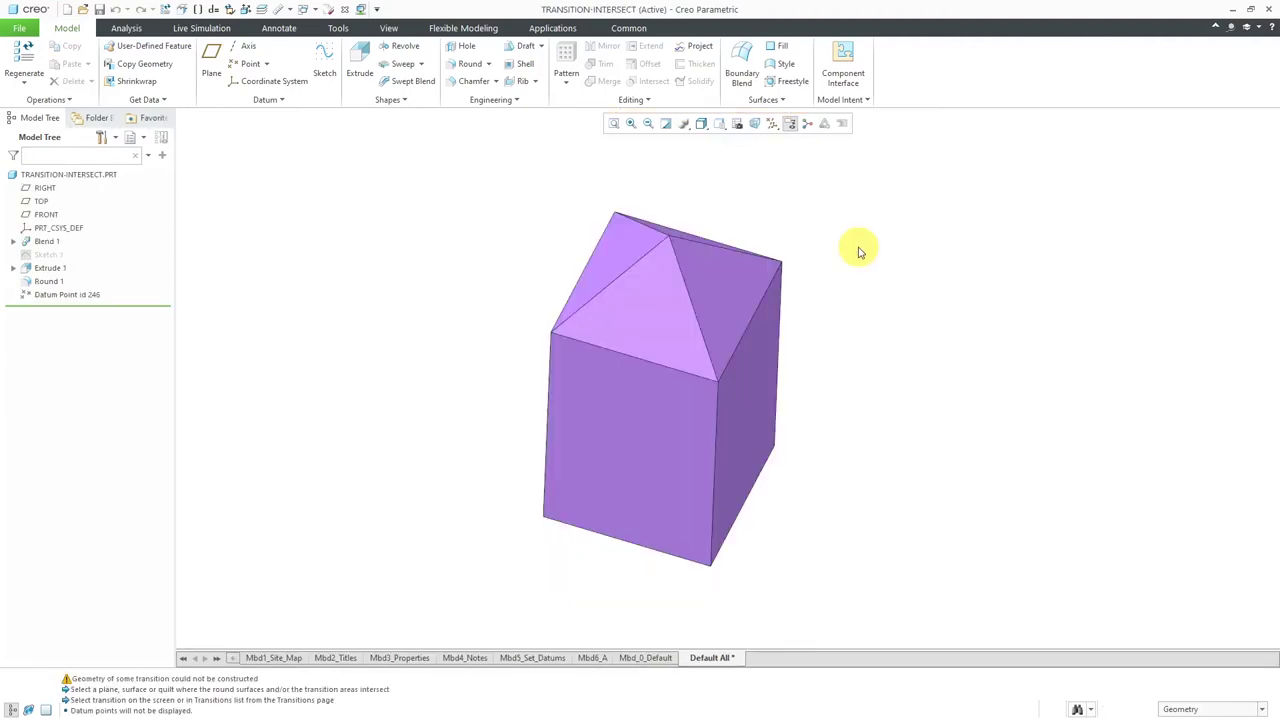
Step: Round the four sloping edges of the pyramid top that meet at its apex with a 0.75 radius
mouse_move(858, 252)
middle_down()
mouse_move(829, 234)
mouse_move(803, 277)
mouse_move(870, 232)
mouse_move(857, 266)
mouse_move(863, 214)
mouse_move(841, 213)
mouse_move(828, 237)
mouse_move(877, 223)
mouse_move(877, 266)
mouse_move(860, 258)
middle_up()
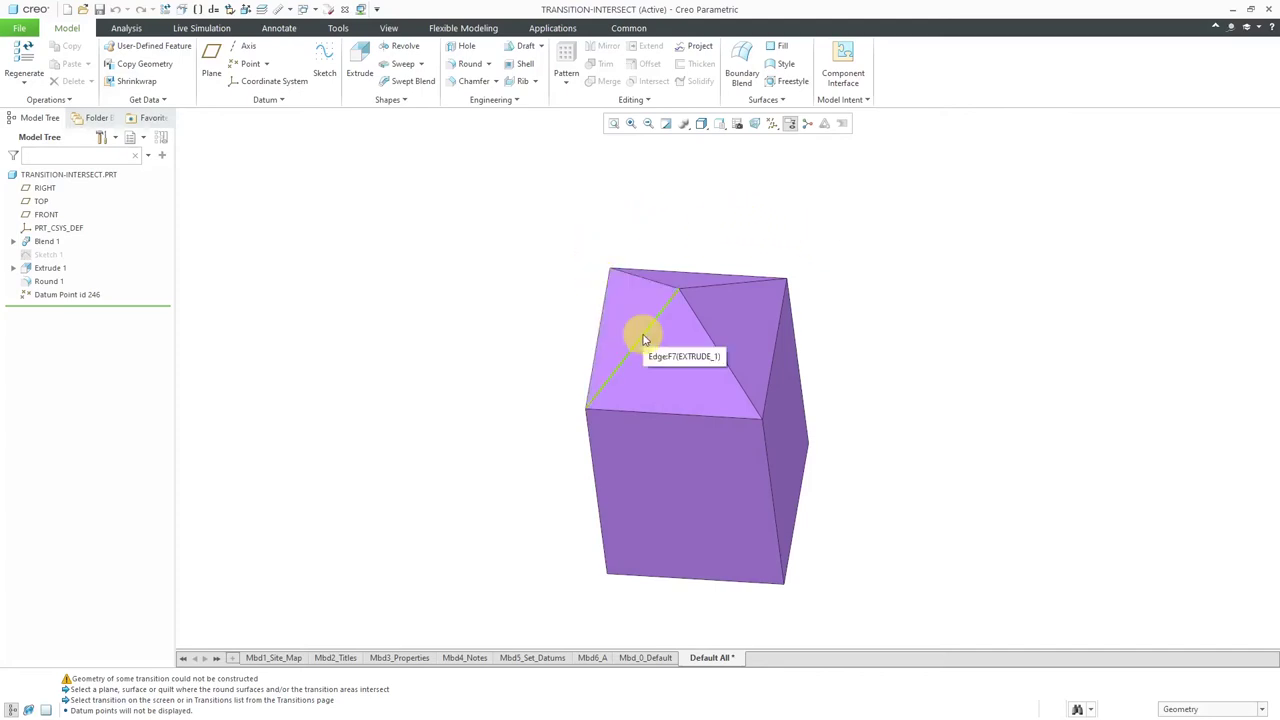
click(716, 346)
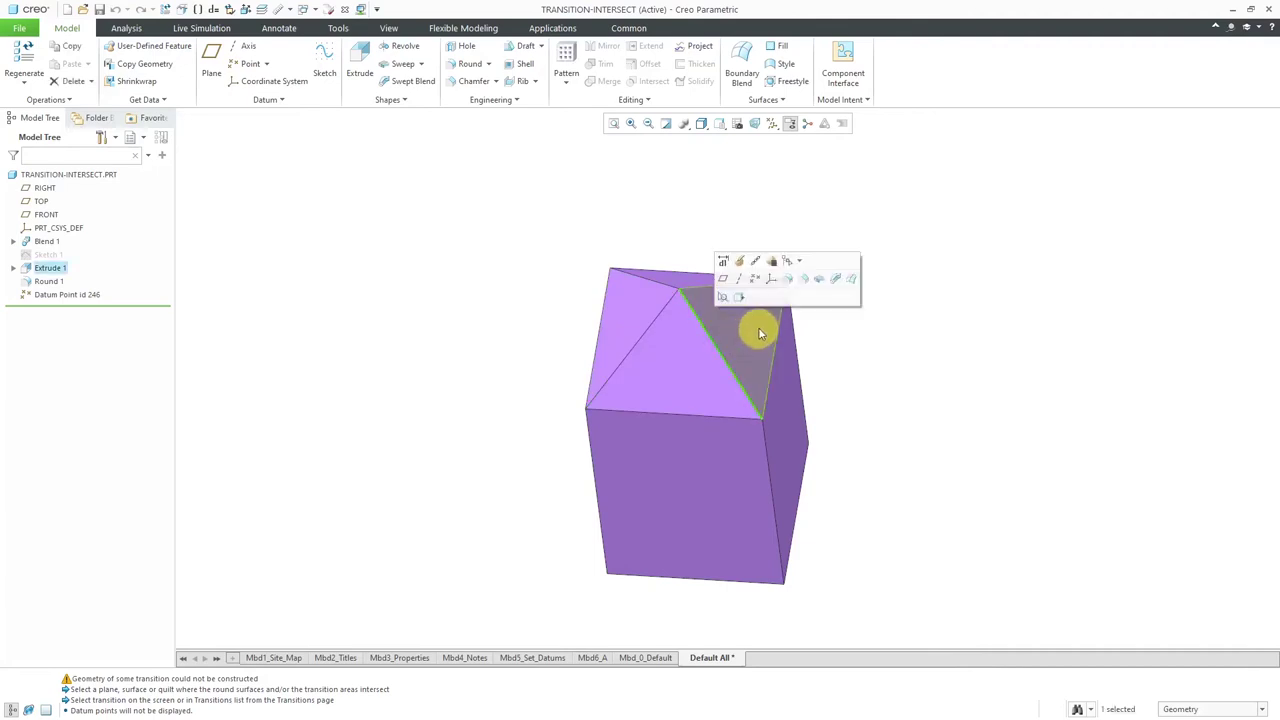
click(790, 283)
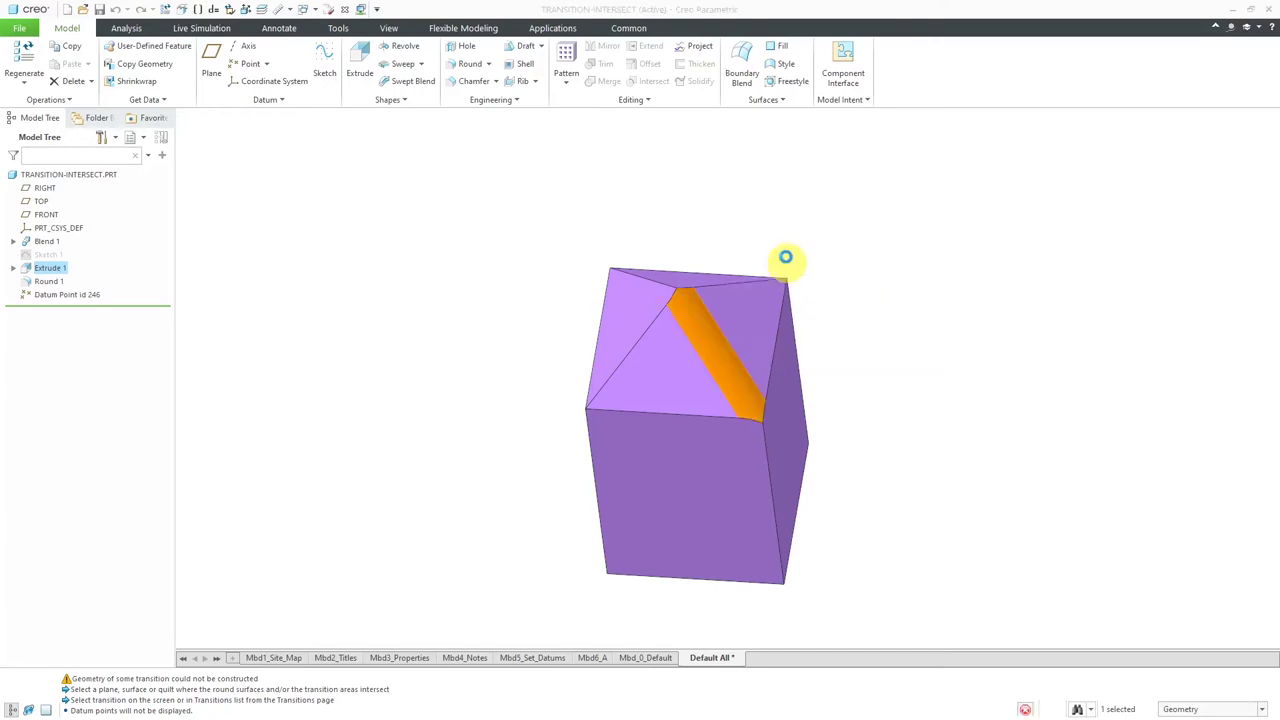
ctrl+click(651, 329)
ctrl+click(690, 281)
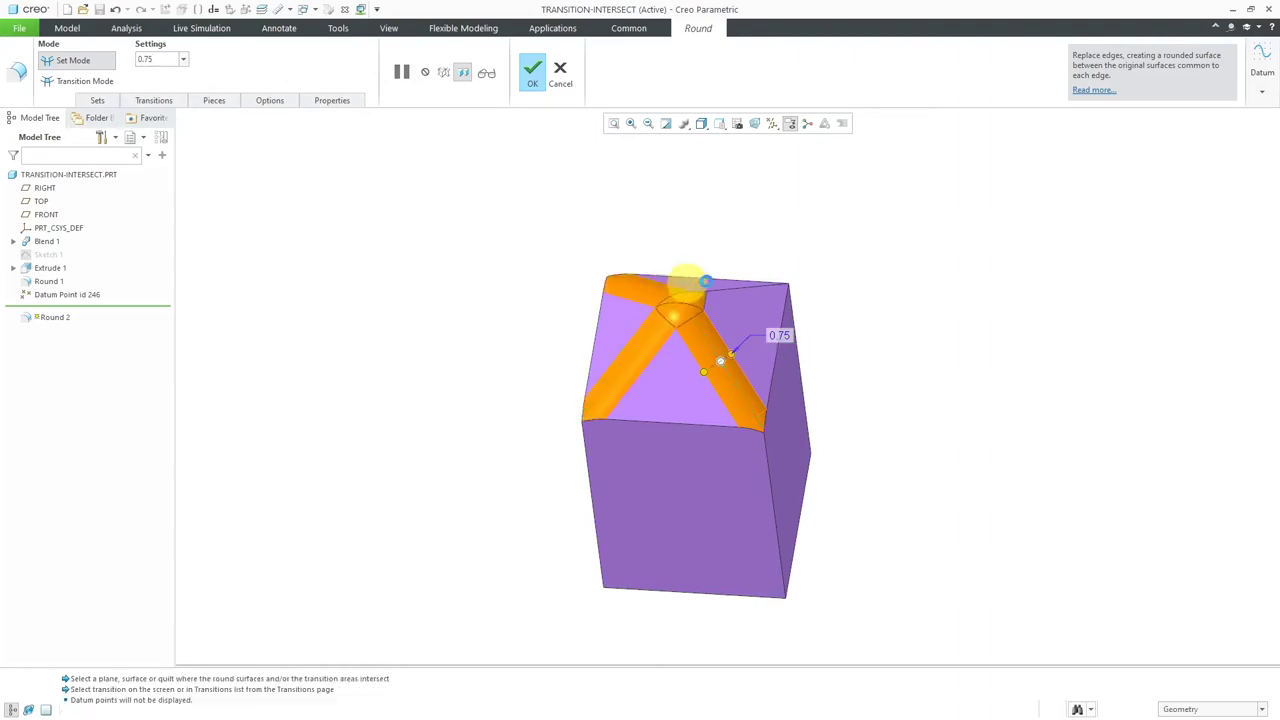
ctrl+click(737, 286)
middle_drag(749, 255, 734, 233)
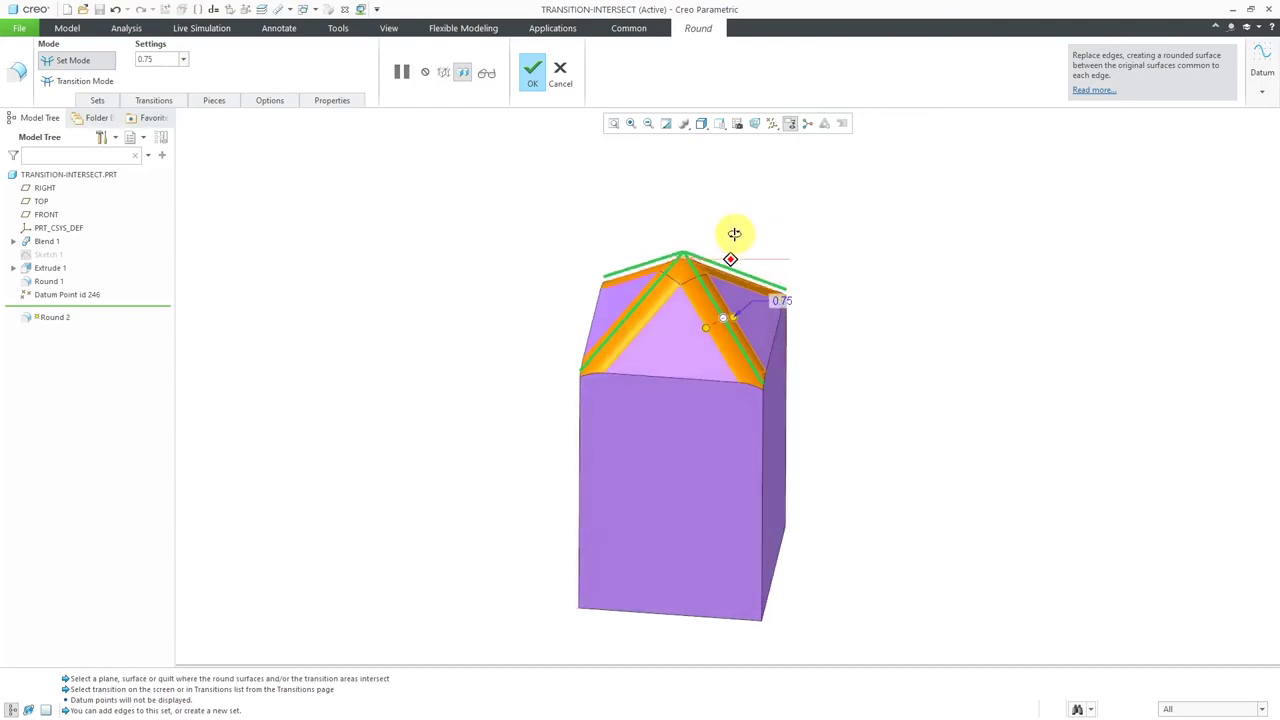
scroll(684, 283, up, 2)
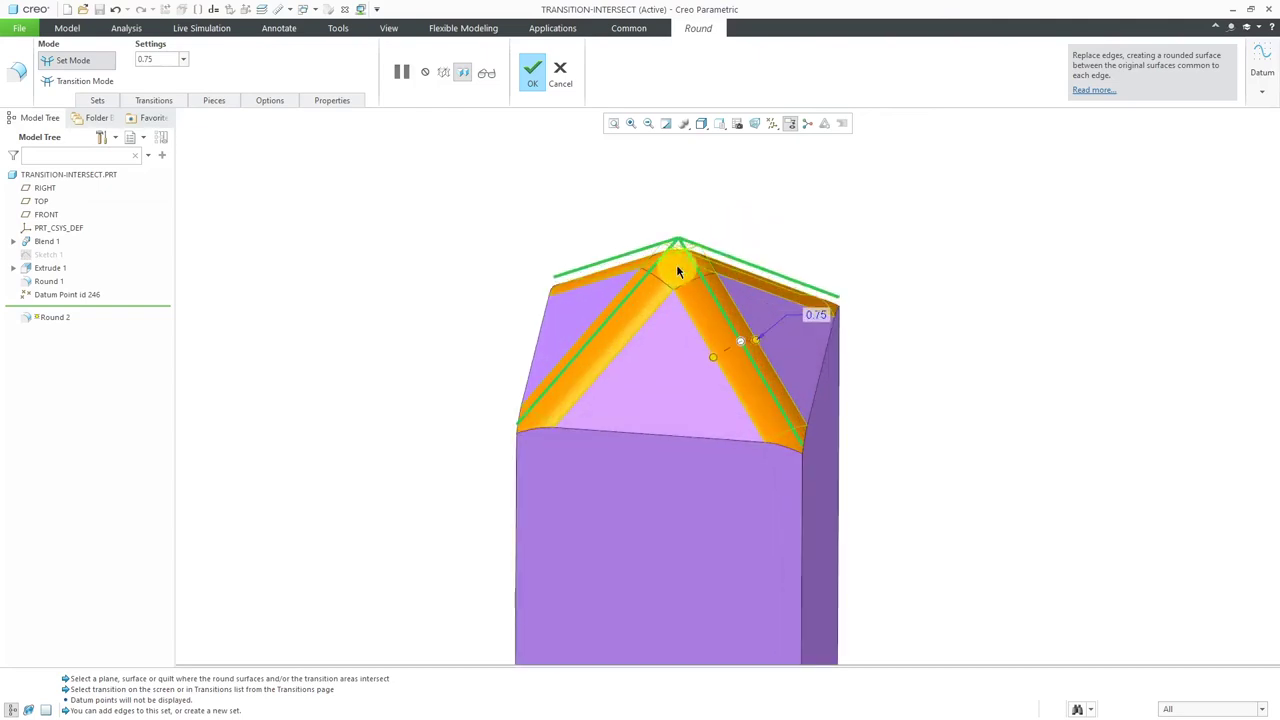
Step: Set the transition at the pyramid's apex to Intersect and complete the round
right_click(438, 216)
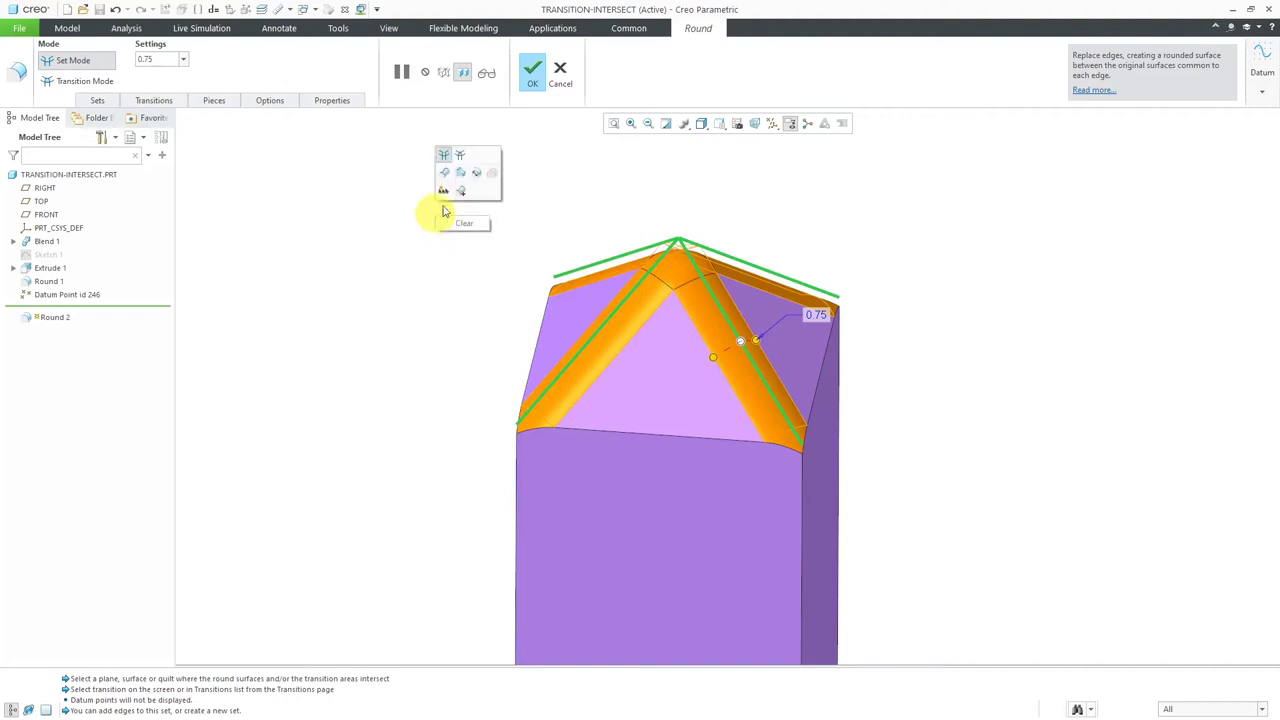
click(461, 157)
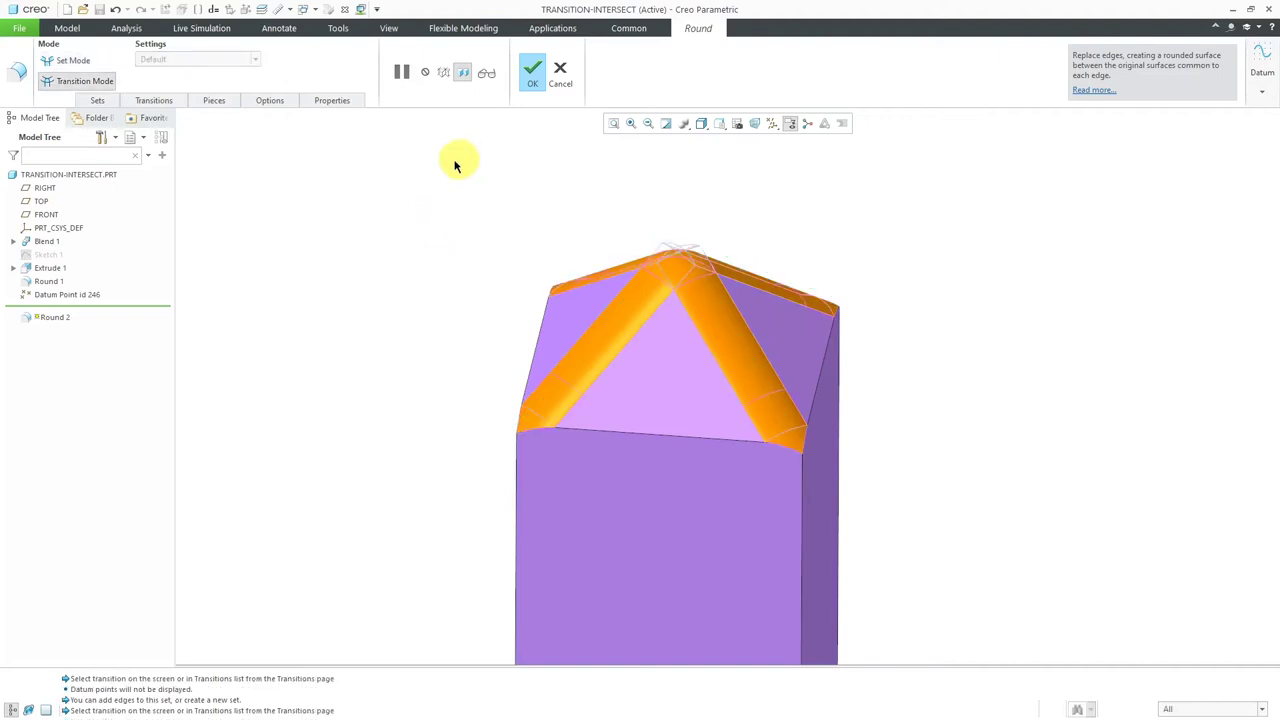
click(155, 101)
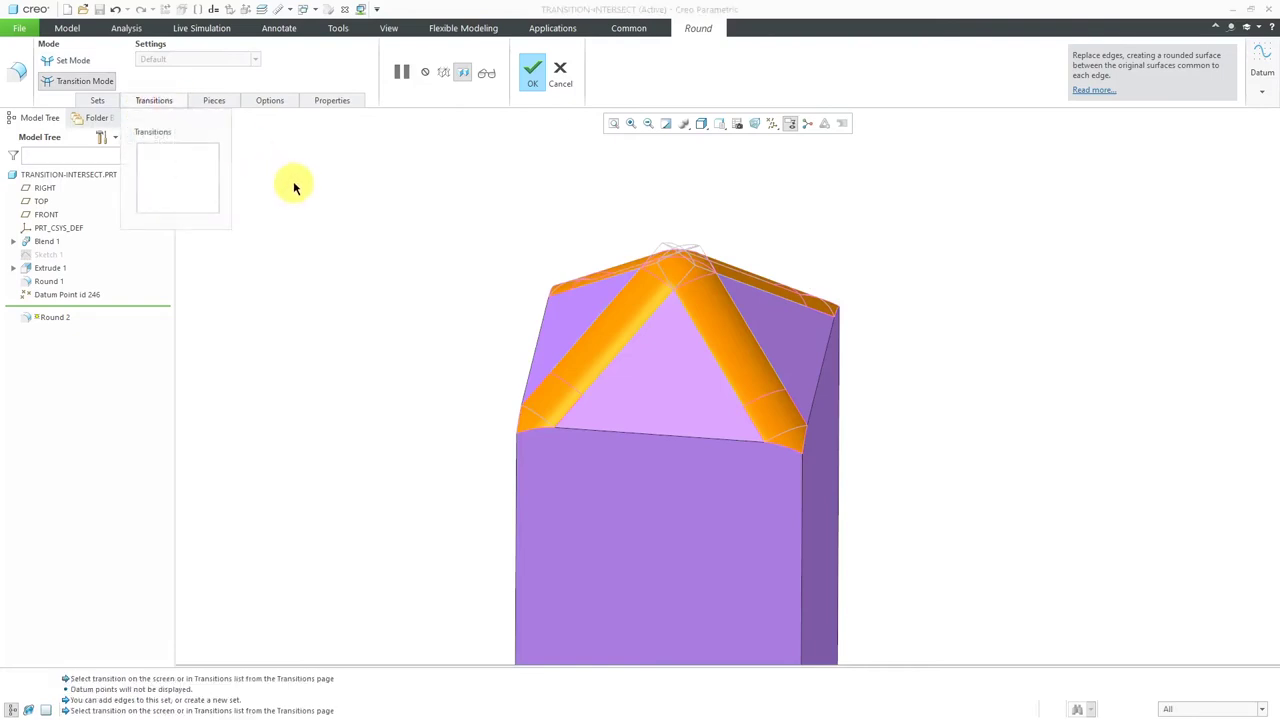
click(688, 281)
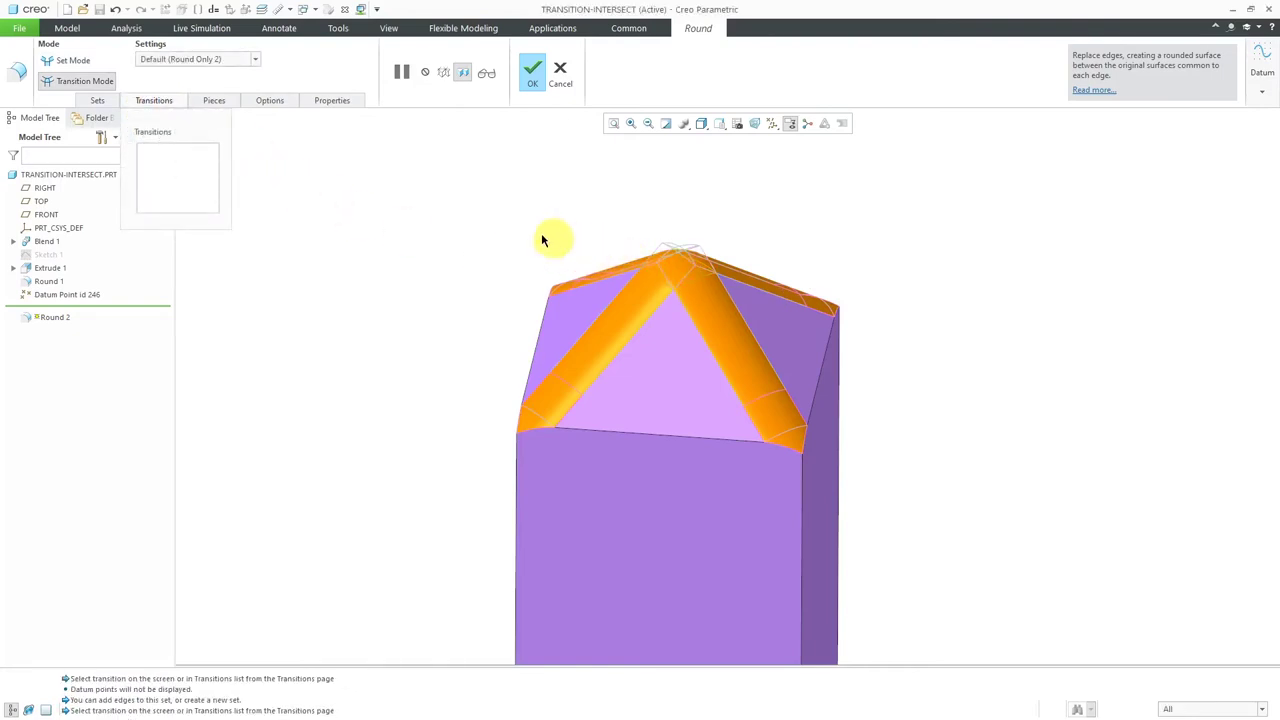
click(256, 60)
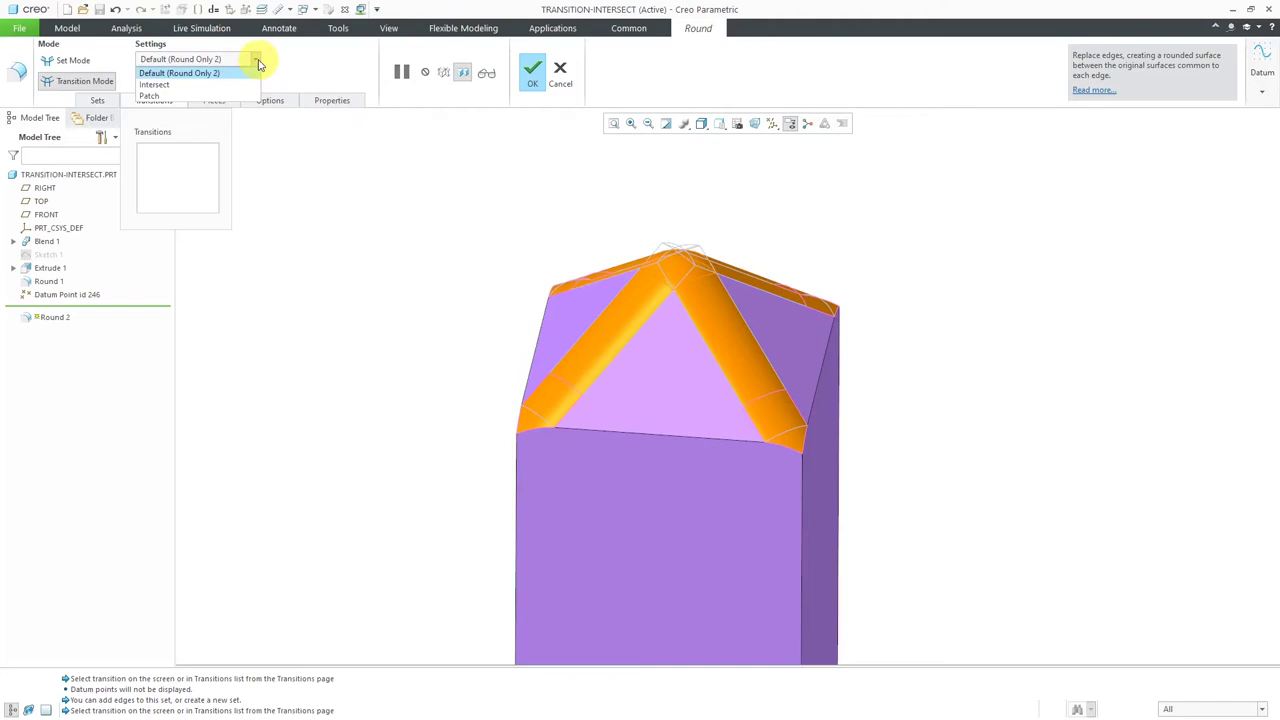
click(210, 85)
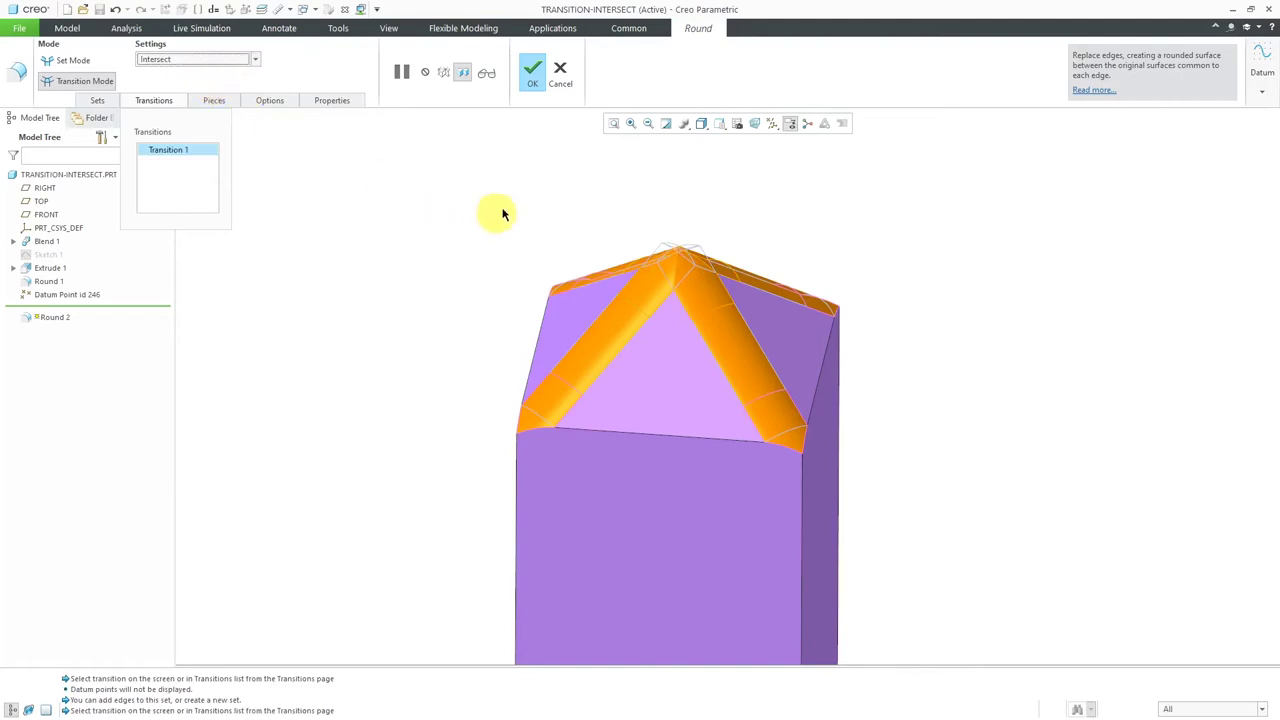
click(533, 72)
mouse_move(651, 209)
middle_down()
mouse_move(666, 214)
mouse_move(666, 240)
middle_up()
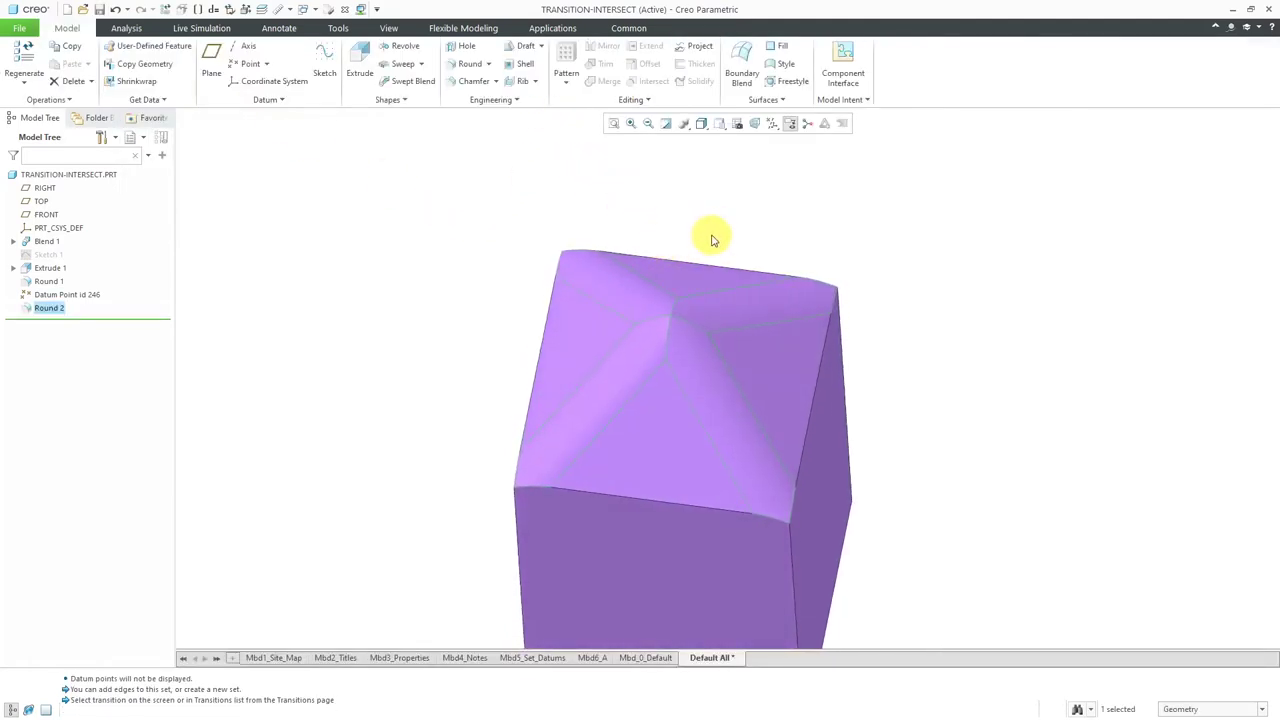
click(710, 236)
scroll(720, 271, down, 2)
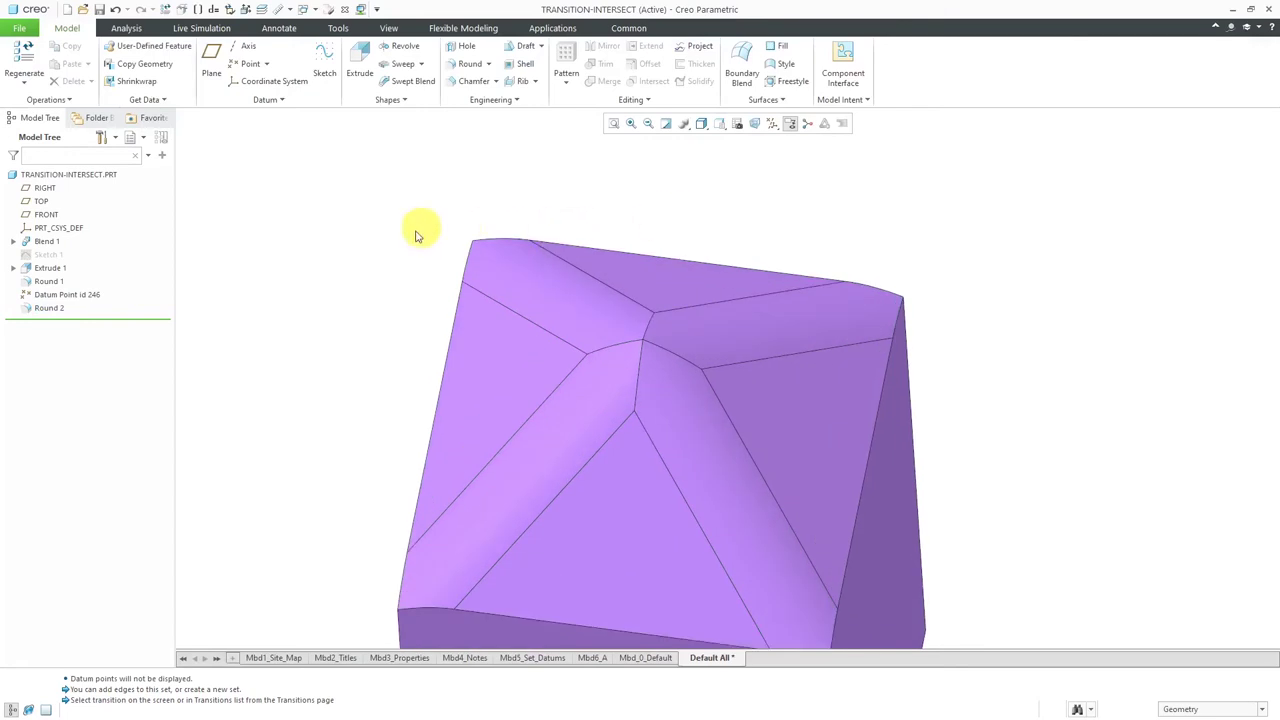
Step: Redefine Round 2 with a Patch transition instead of Intersect at the pyramid's apex
click(50, 310)
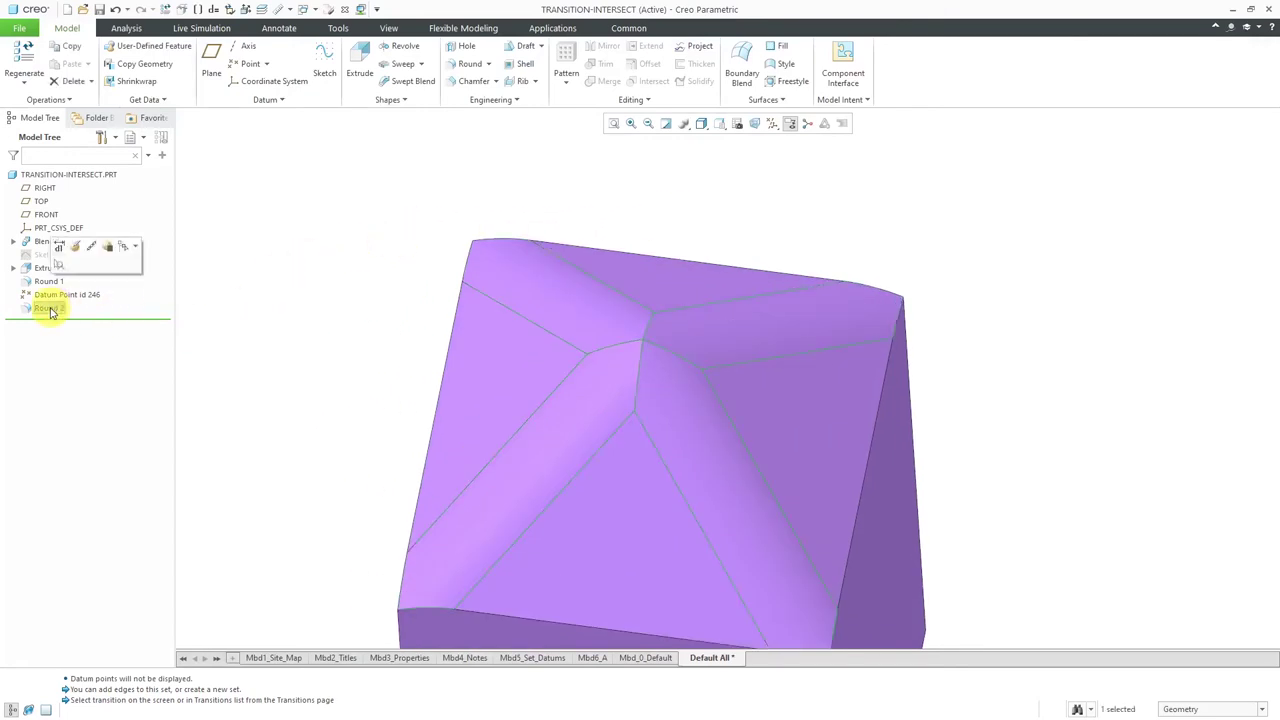
click(74, 249)
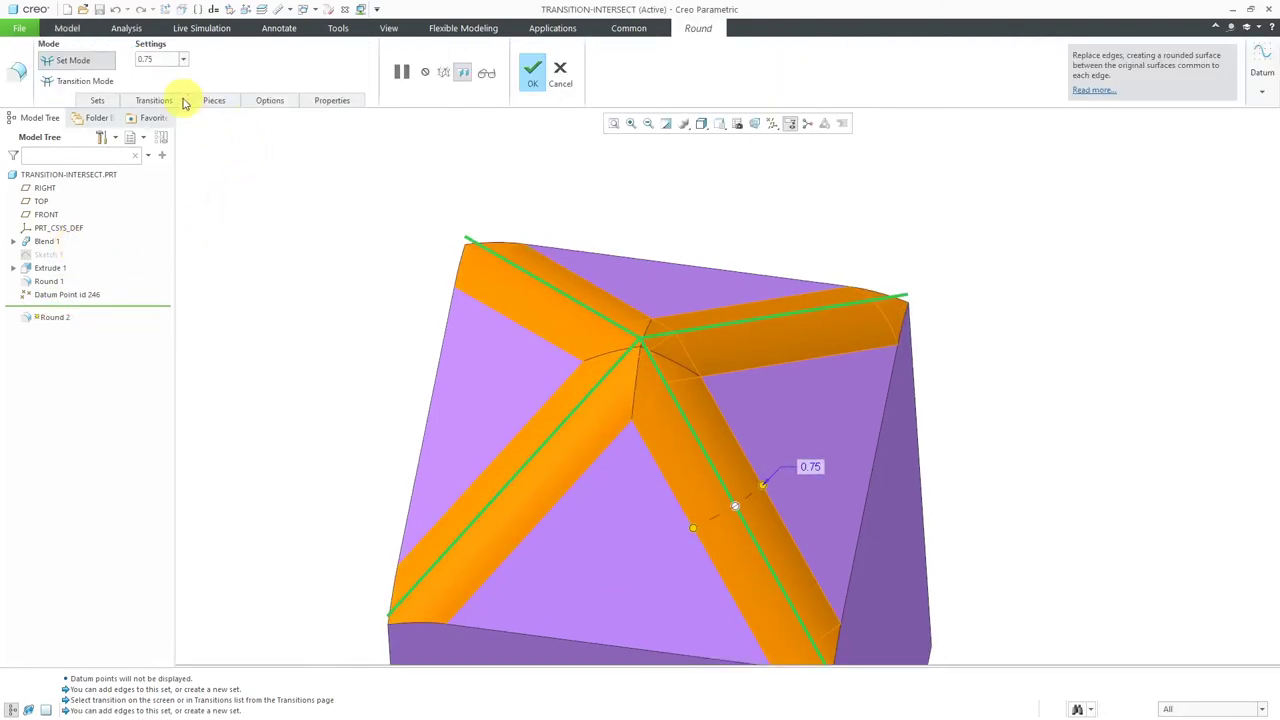
click(105, 81)
click(150, 98)
click(168, 149)
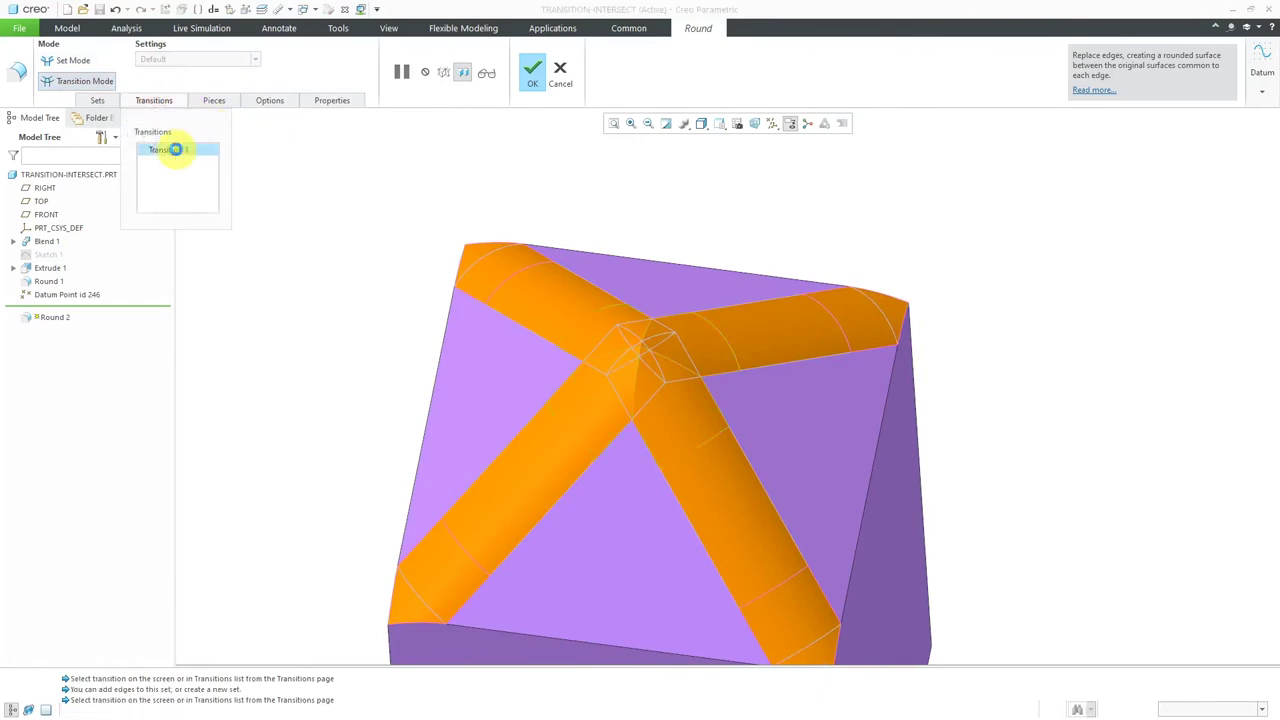
click(246, 62)
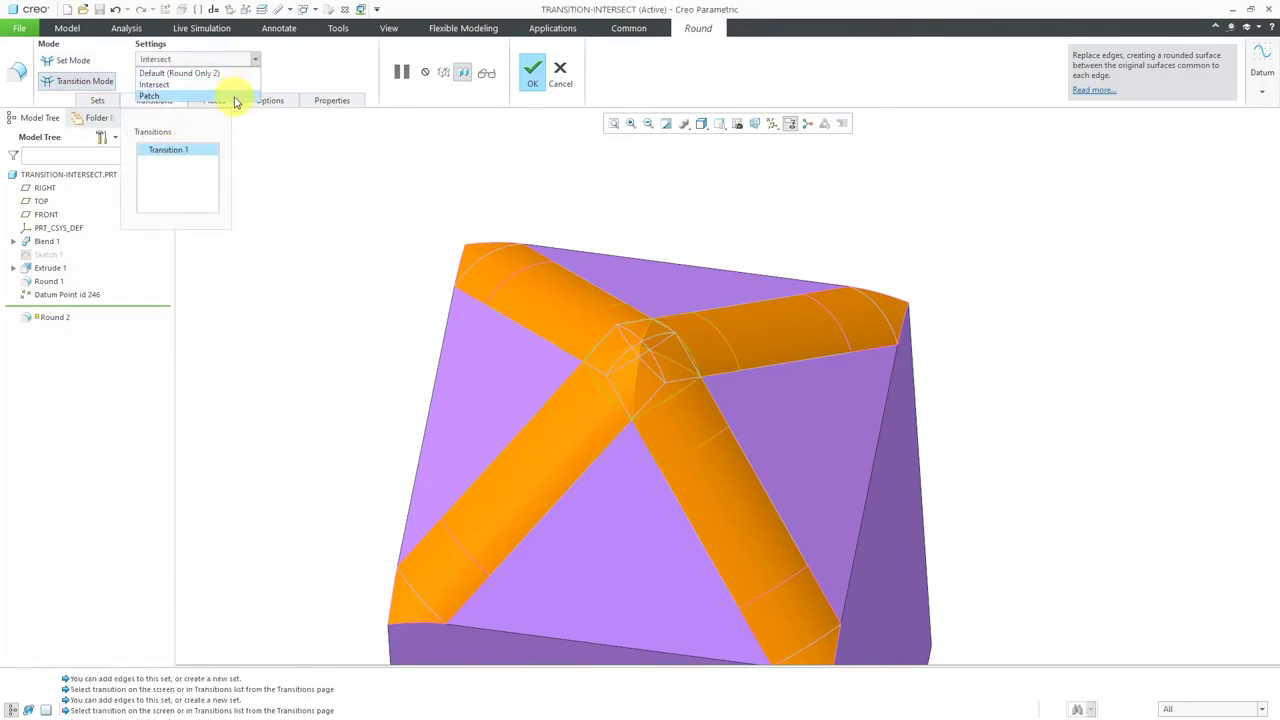
click(236, 97)
click(533, 80)
mouse_move(523, 229)
middle_down()
mouse_move(550, 203)
mouse_move(523, 206)
mouse_move(523, 223)
middle_up()
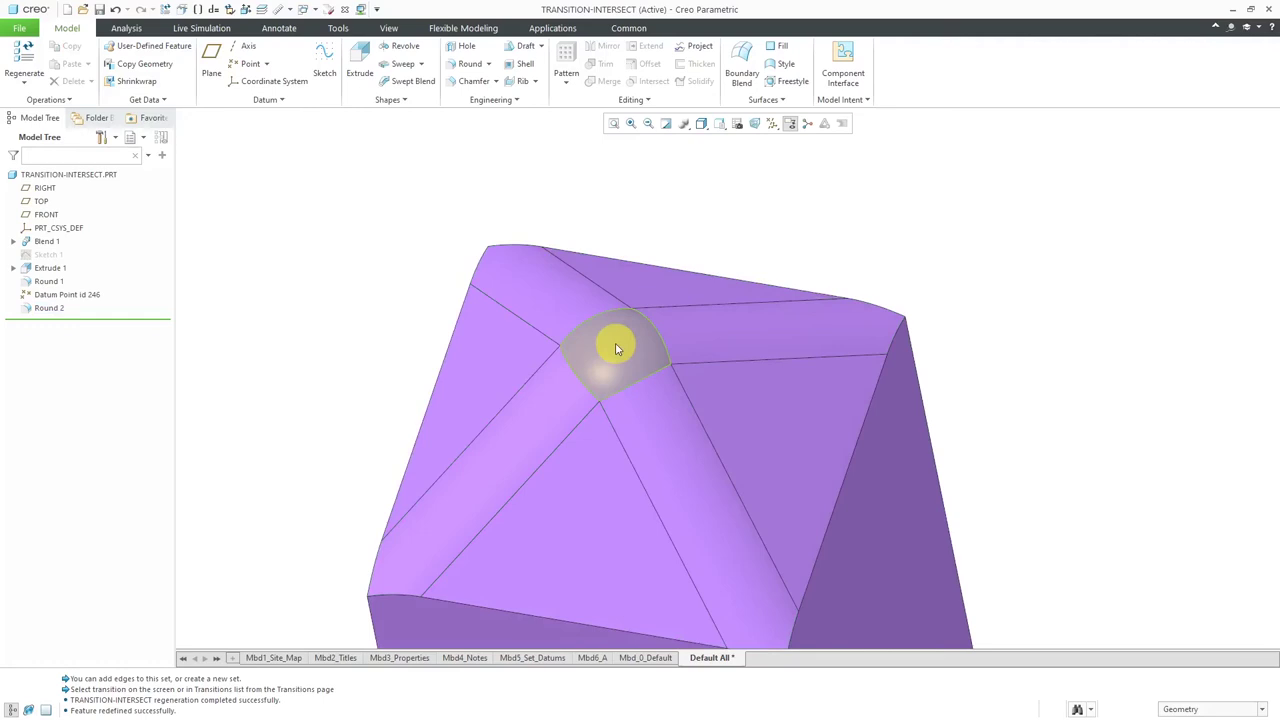
Step: Redefine Round 2 with a Patch transition at the lower end of one sloping round, above the block's vertical corner edge
click(52, 308)
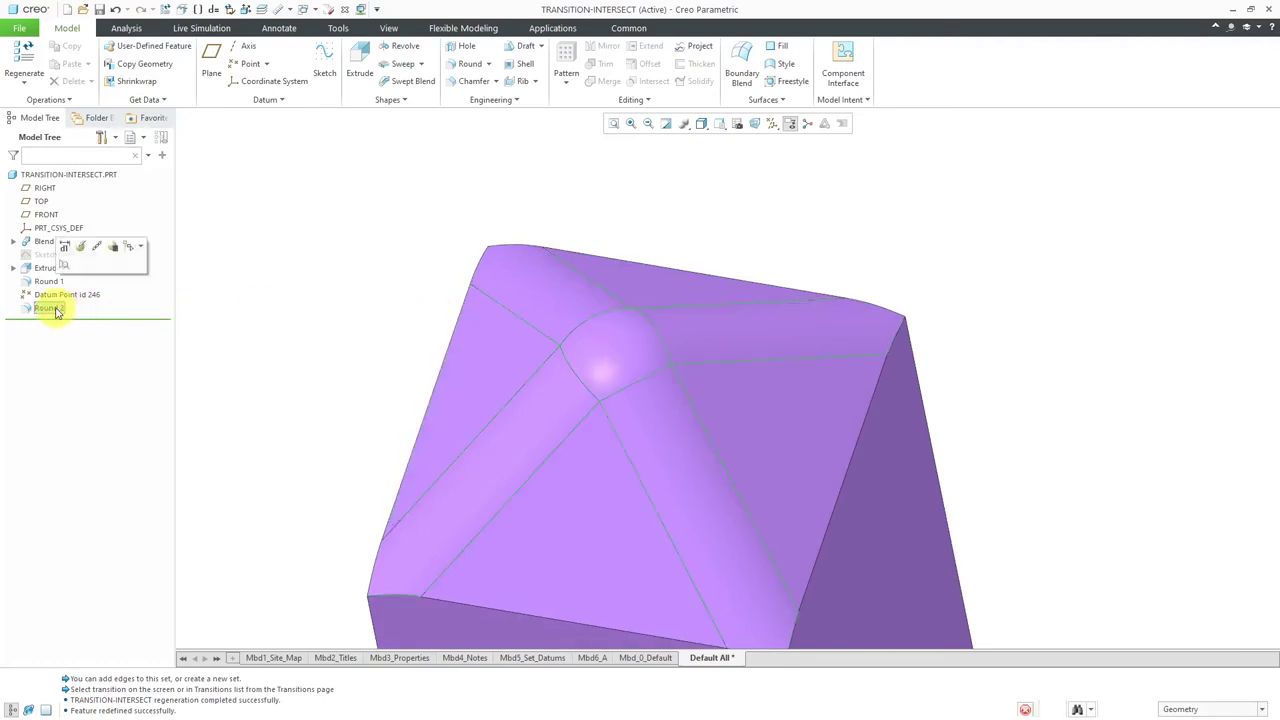
click(80, 248)
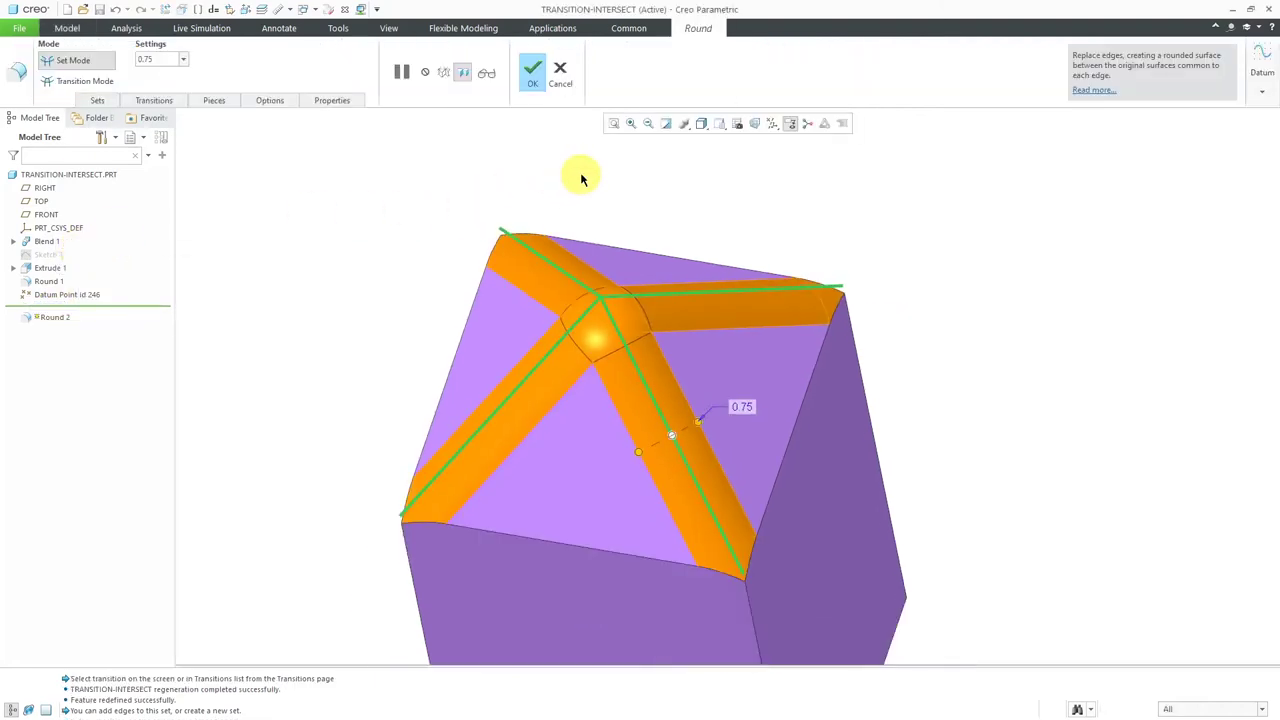
click(85, 80)
middle_drag(393, 255, 411, 297)
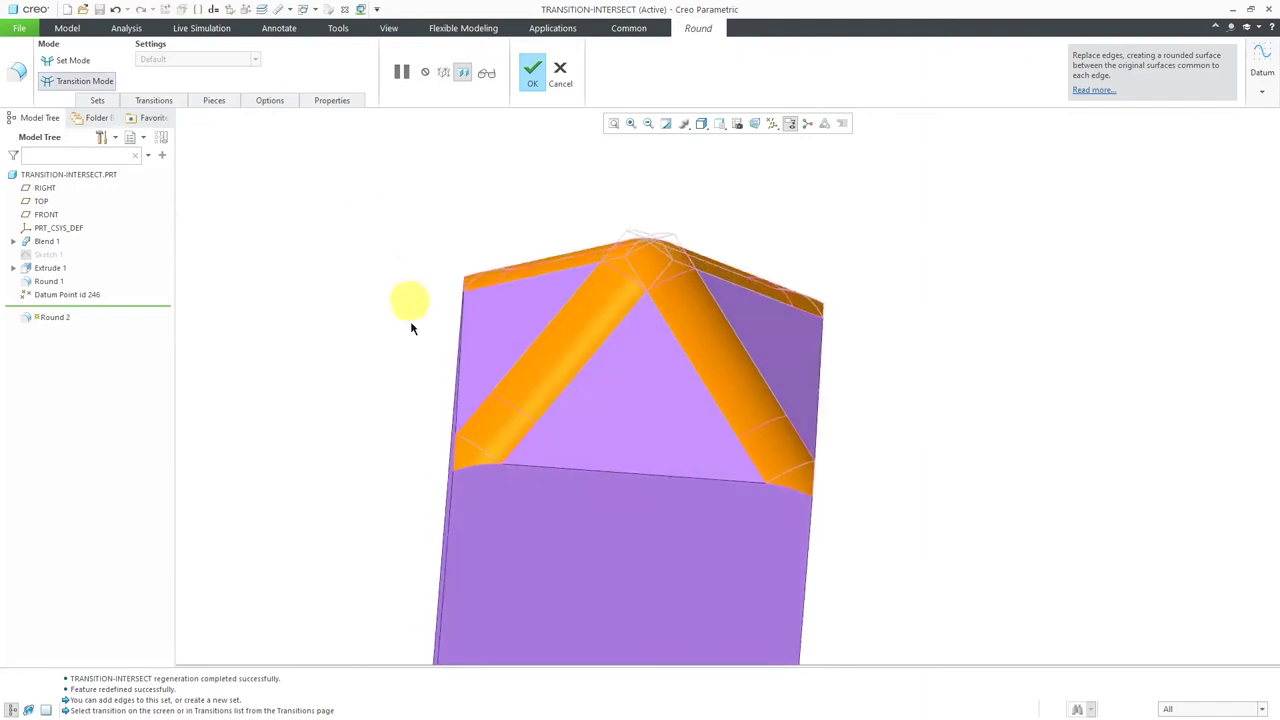
click(156, 101)
click(470, 460)
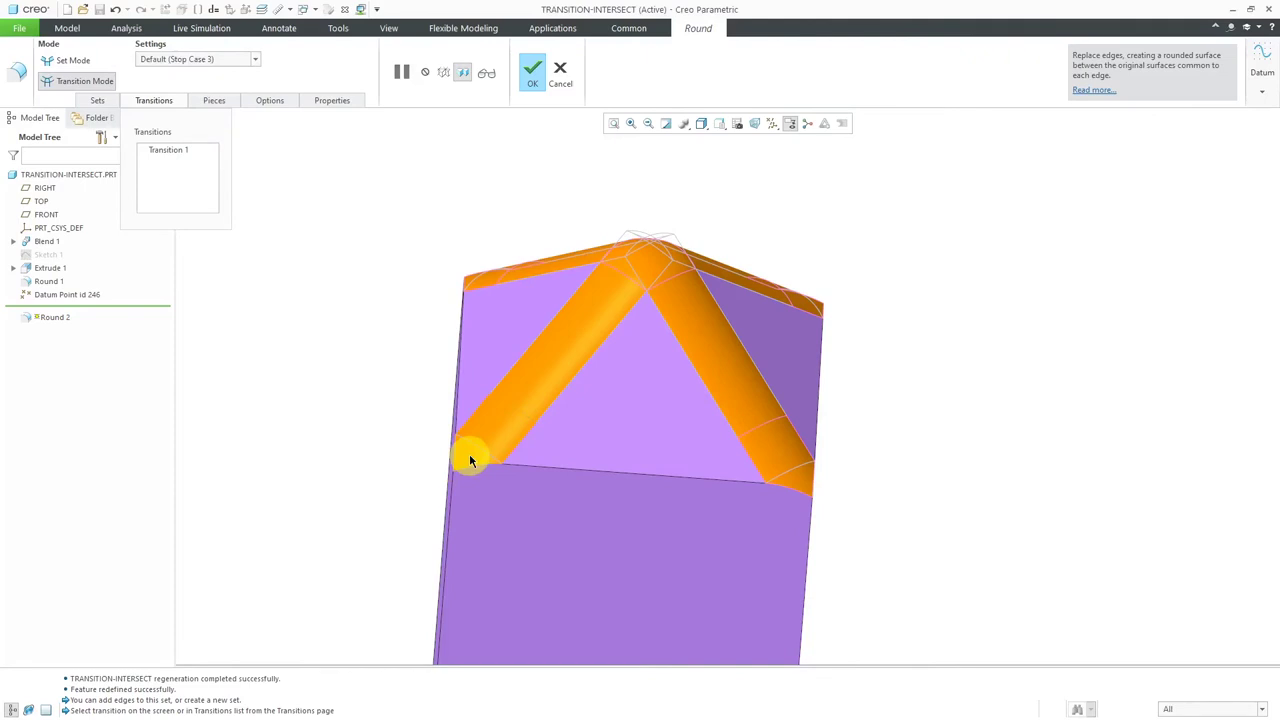
click(230, 60)
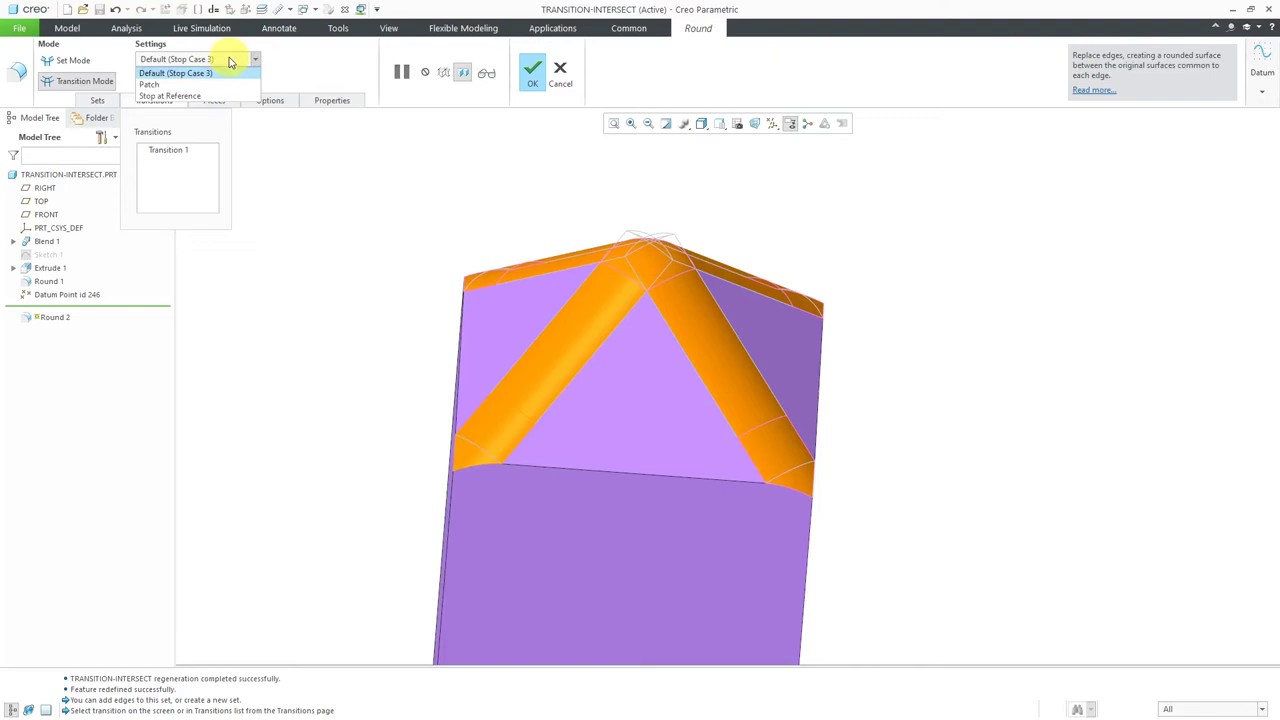
click(499, 357)
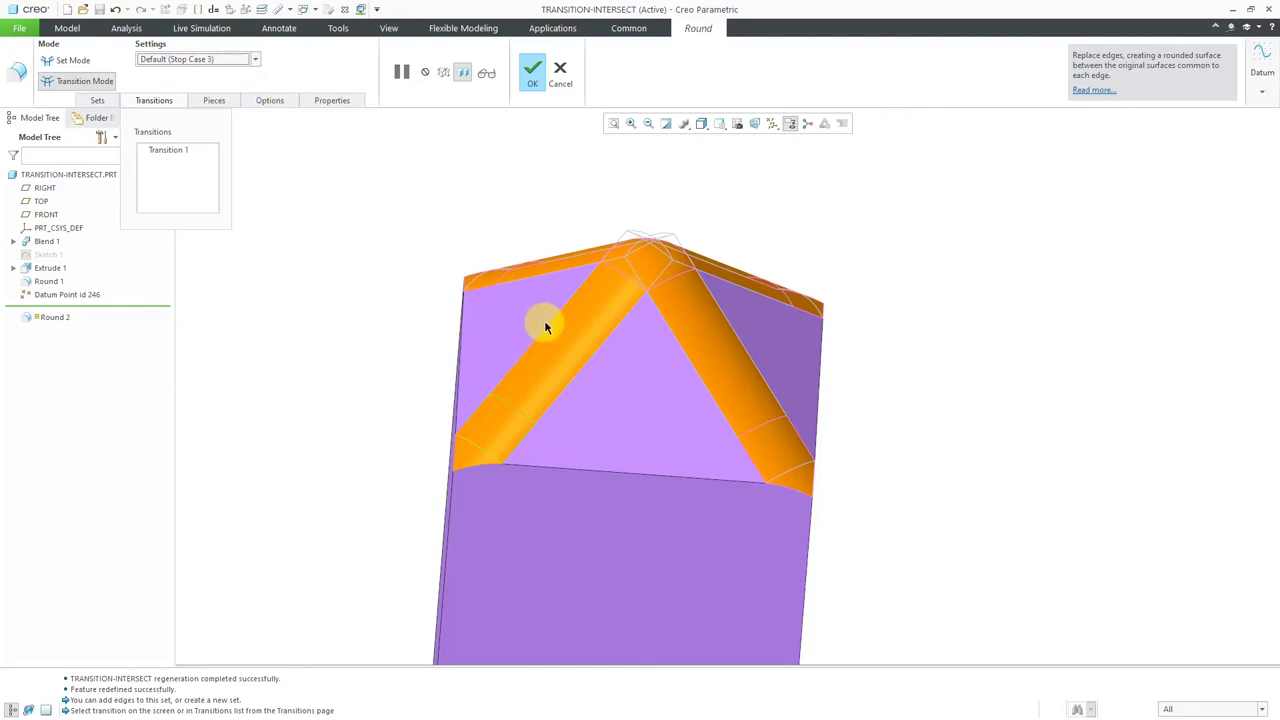
middle_drag(409, 347, 429, 363)
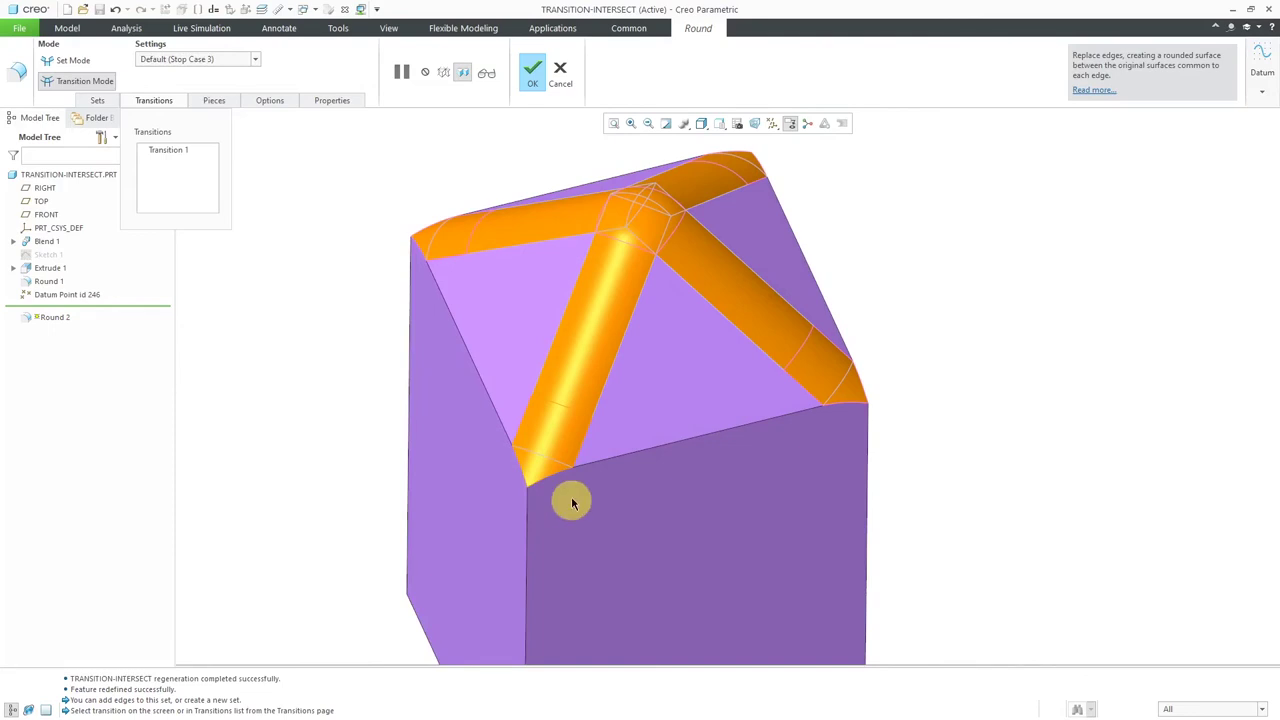
click(226, 64)
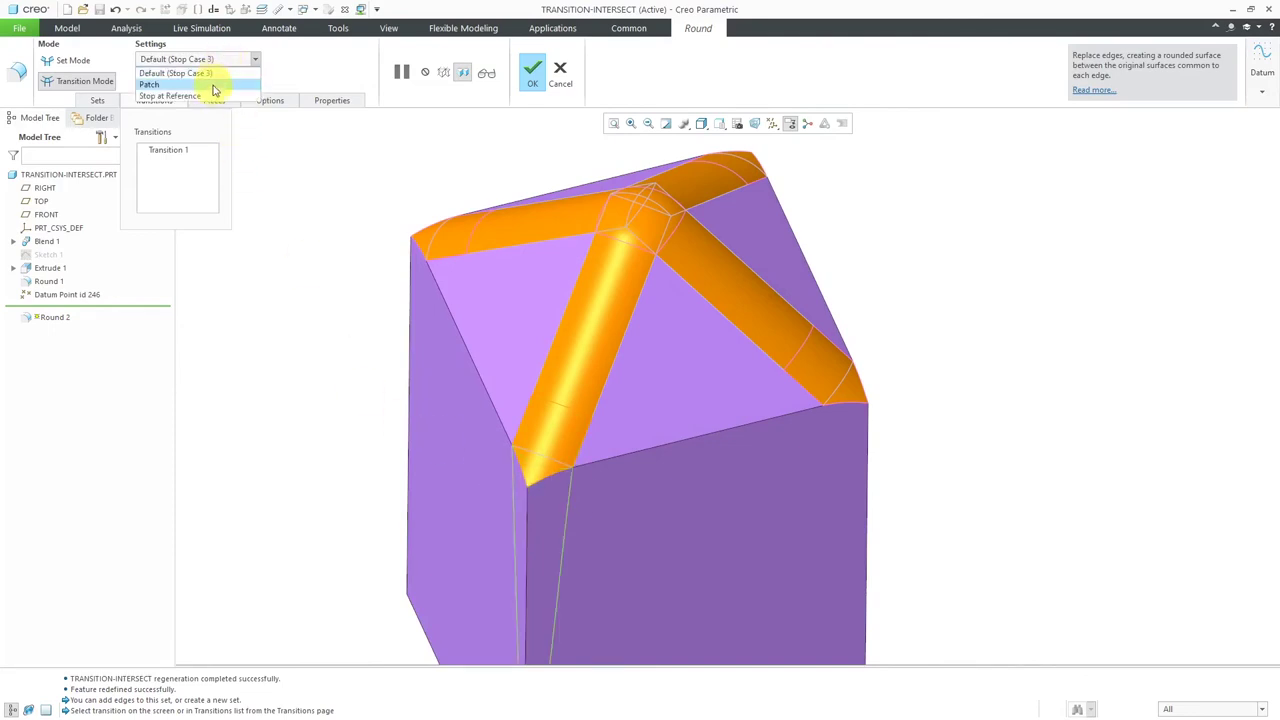
click(212, 88)
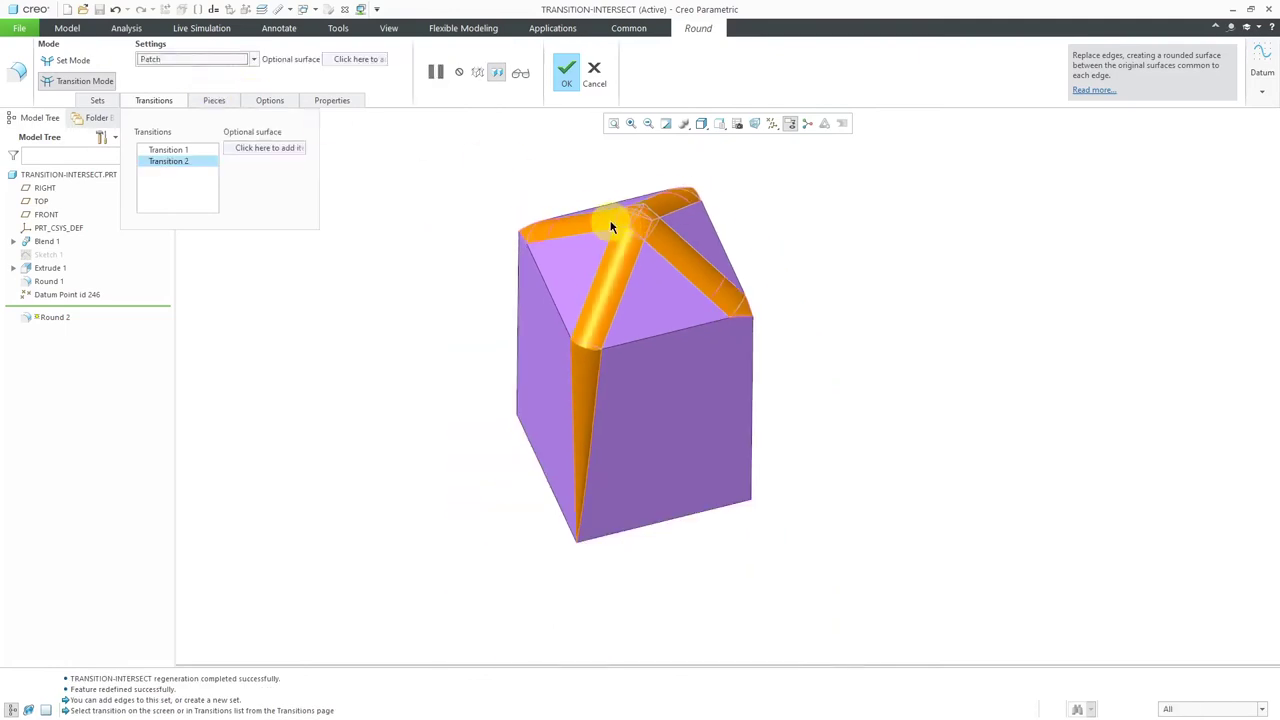
middle_drag(600, 300, 581, 268)
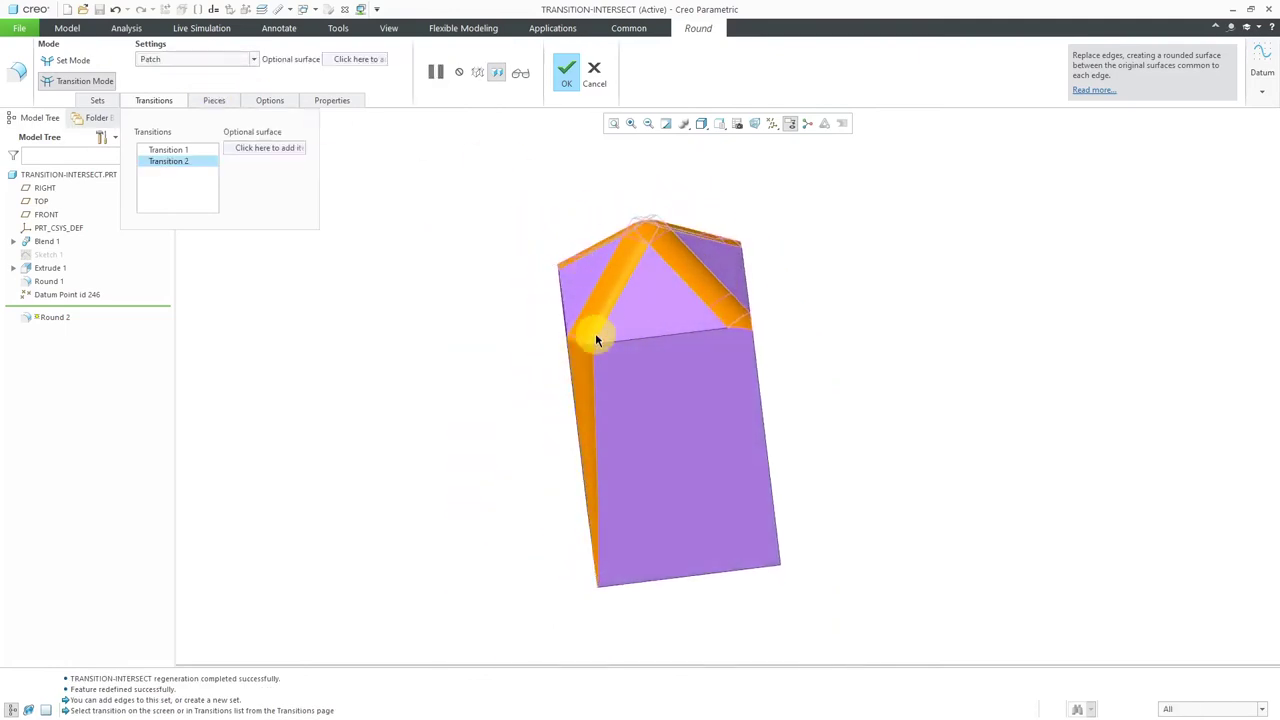
middle_drag(594, 477, 606, 445)
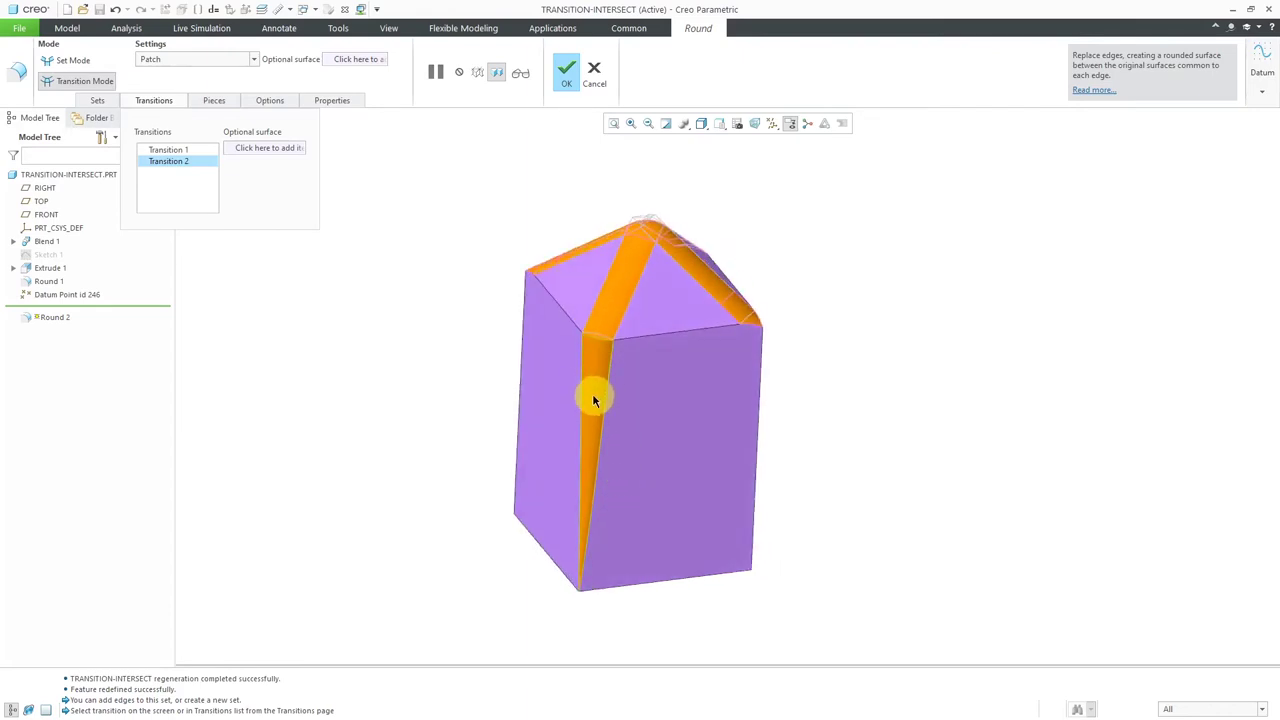
middle_drag(584, 392, 557, 386)
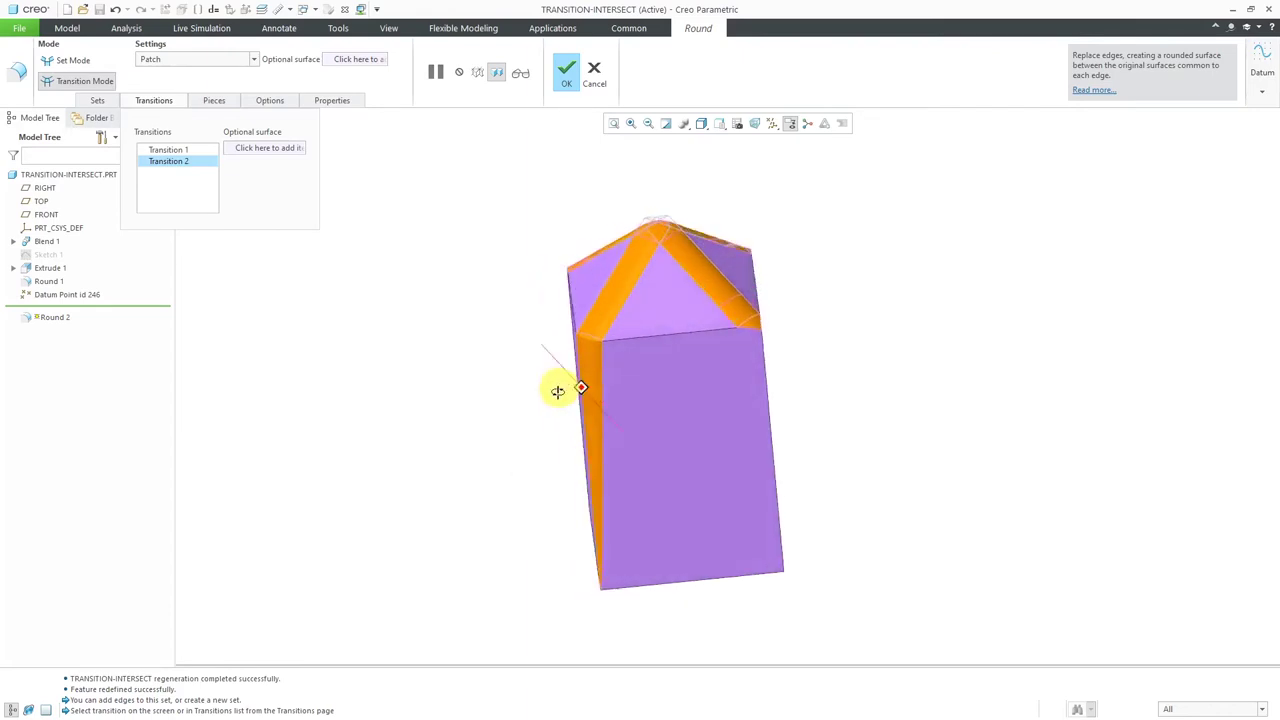
click(566, 68)
middle_drag(551, 183, 632, 310)
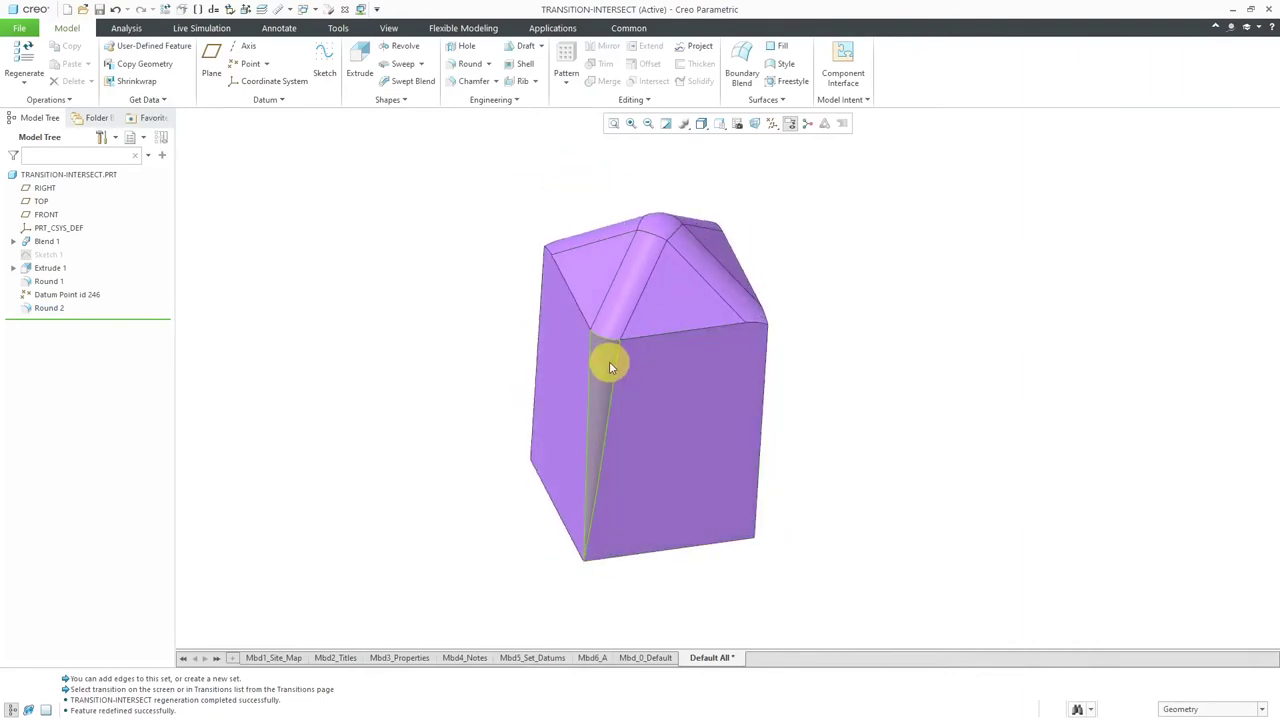
Step: Display the datum points on the open-pocket side of the part
mouse_move(606, 345)
middle_down()
mouse_move(591, 320)
mouse_move(566, 337)
mouse_move(575, 348)
middle_up()
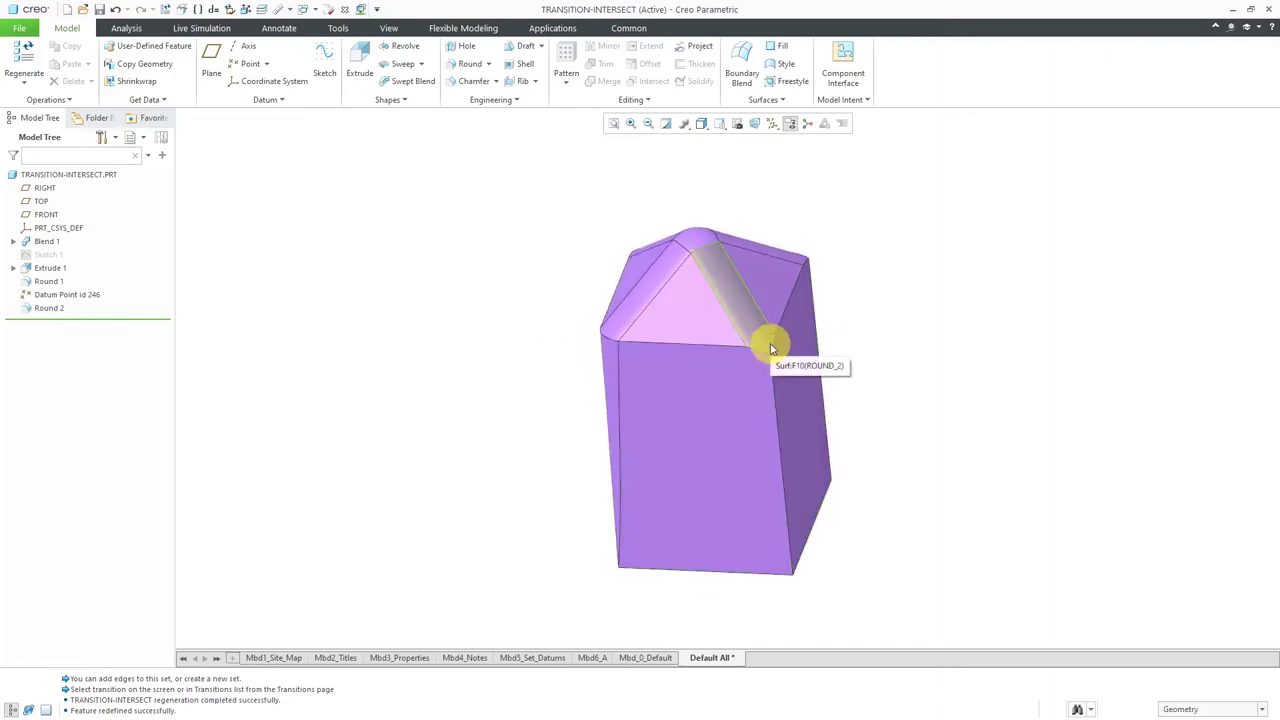
mouse_move(663, 306)
middle_down()
mouse_move(469, 263)
mouse_move(463, 237)
mouse_move(491, 223)
mouse_move(483, 237)
middle_up()
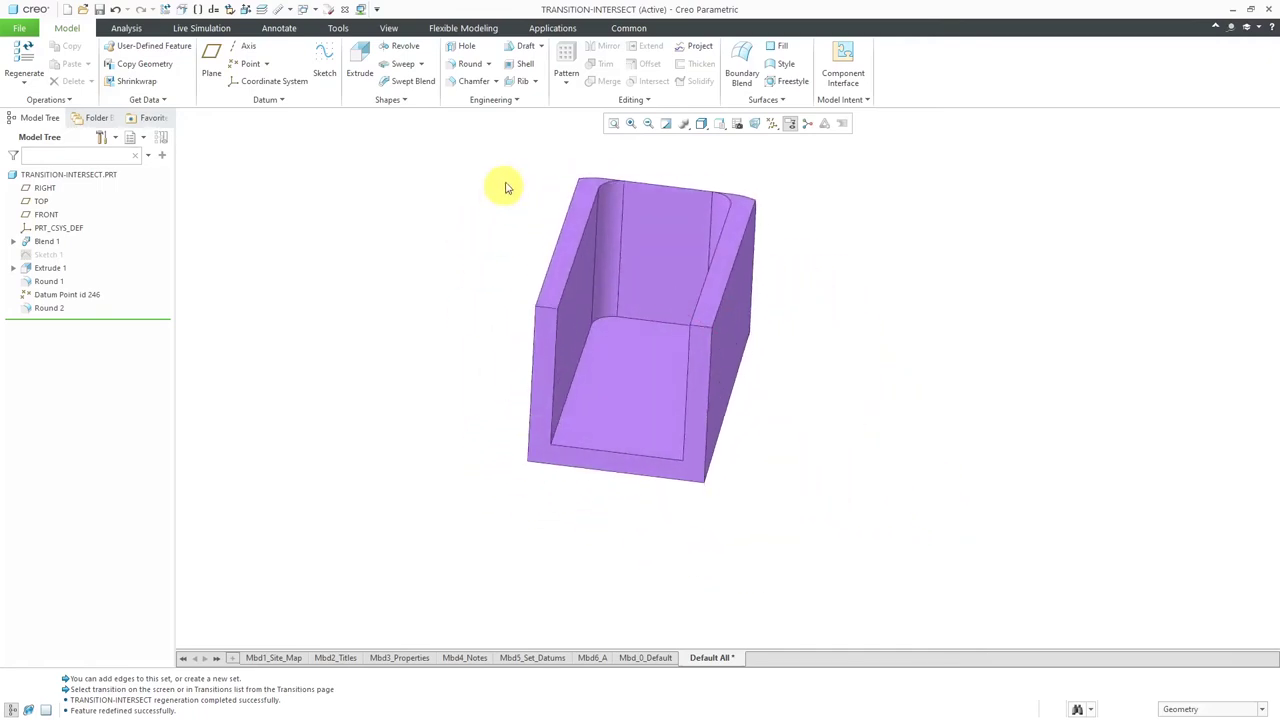
click(772, 124)
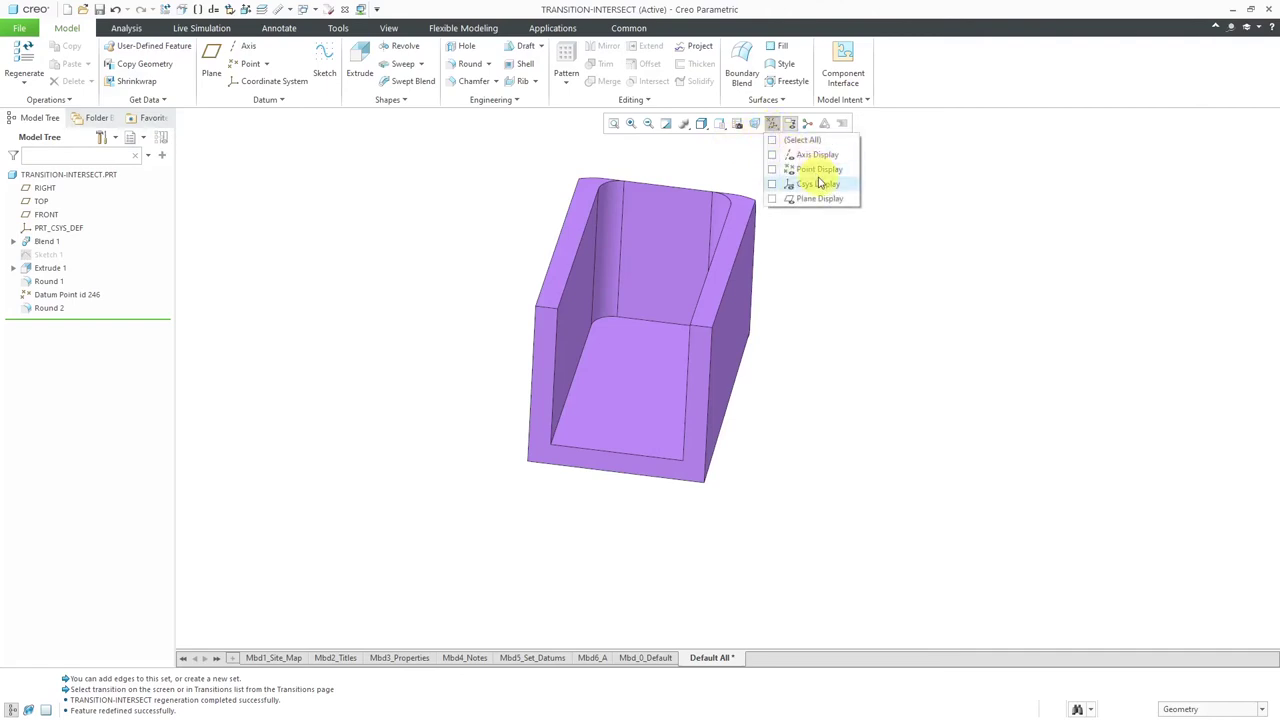
click(806, 169)
click(402, 207)
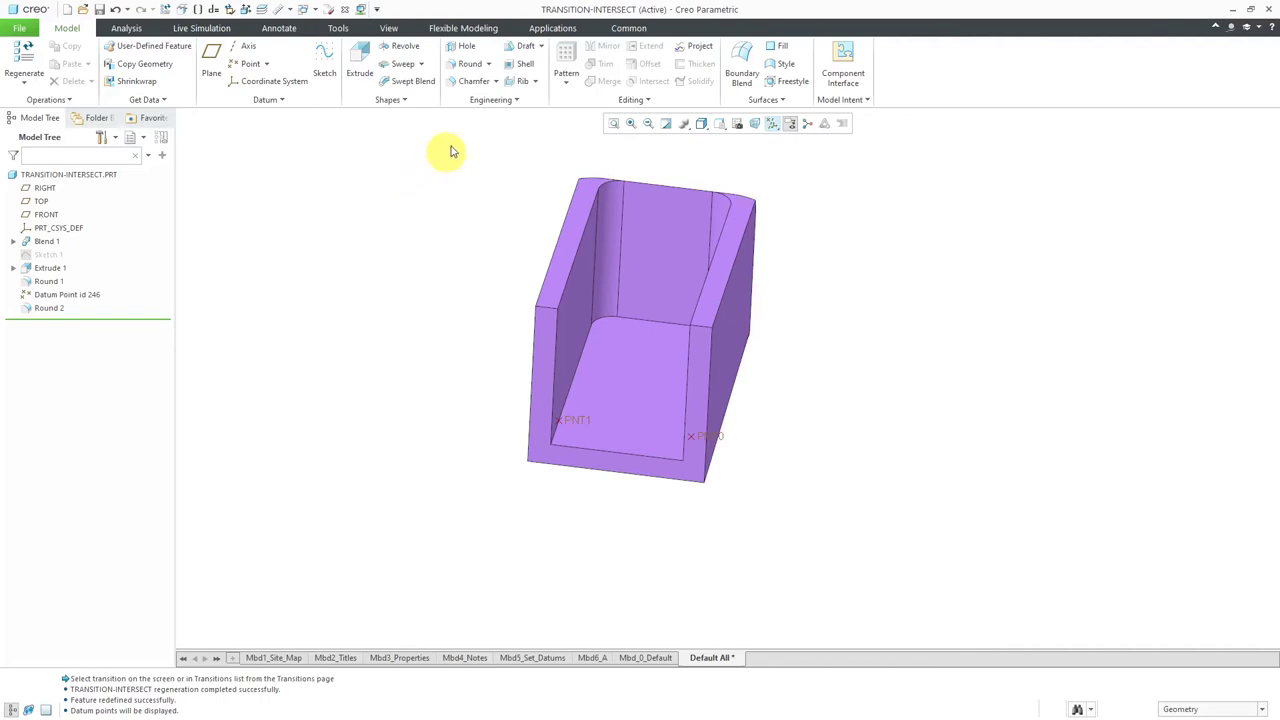
Step: Start a round with a 0.75 radius along the tangent edge chain around the pocket's floor
click(468, 63)
click(652, 330)
middle_drag(655, 335, 829, 471)
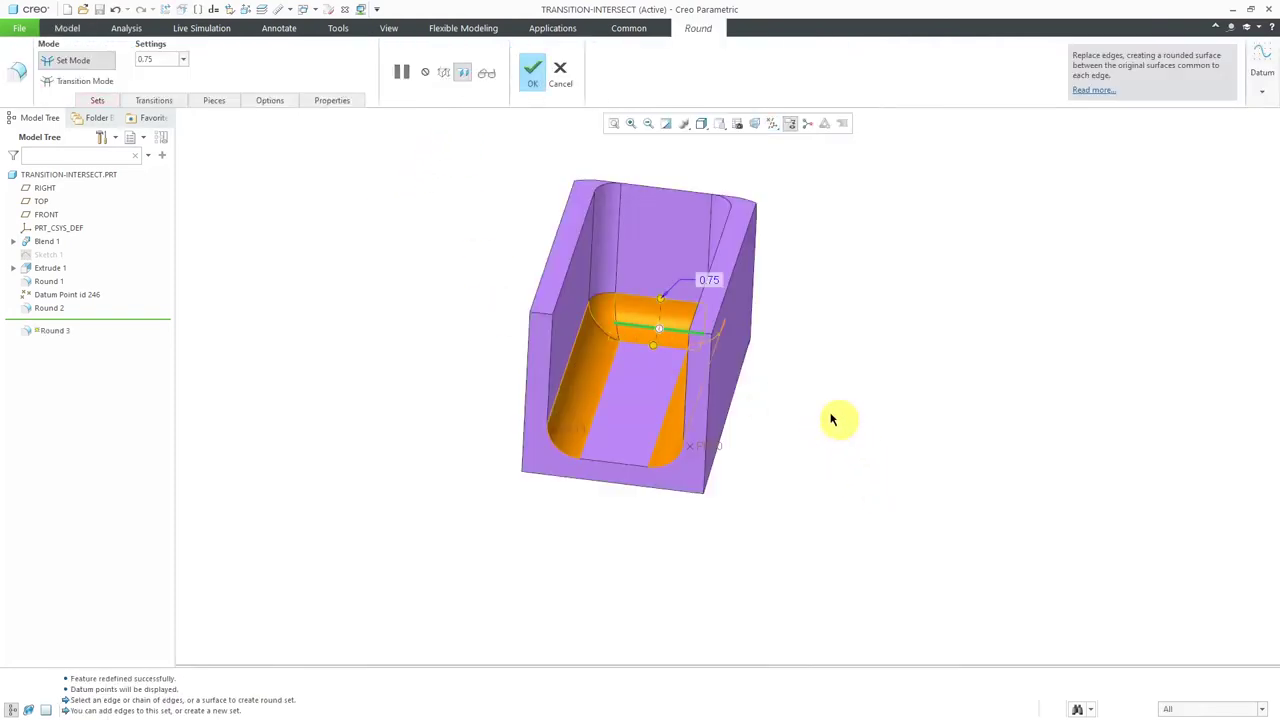
mouse_move(720, 349)
middle_down()
mouse_move(743, 347)
mouse_move(709, 343)
middle_up()
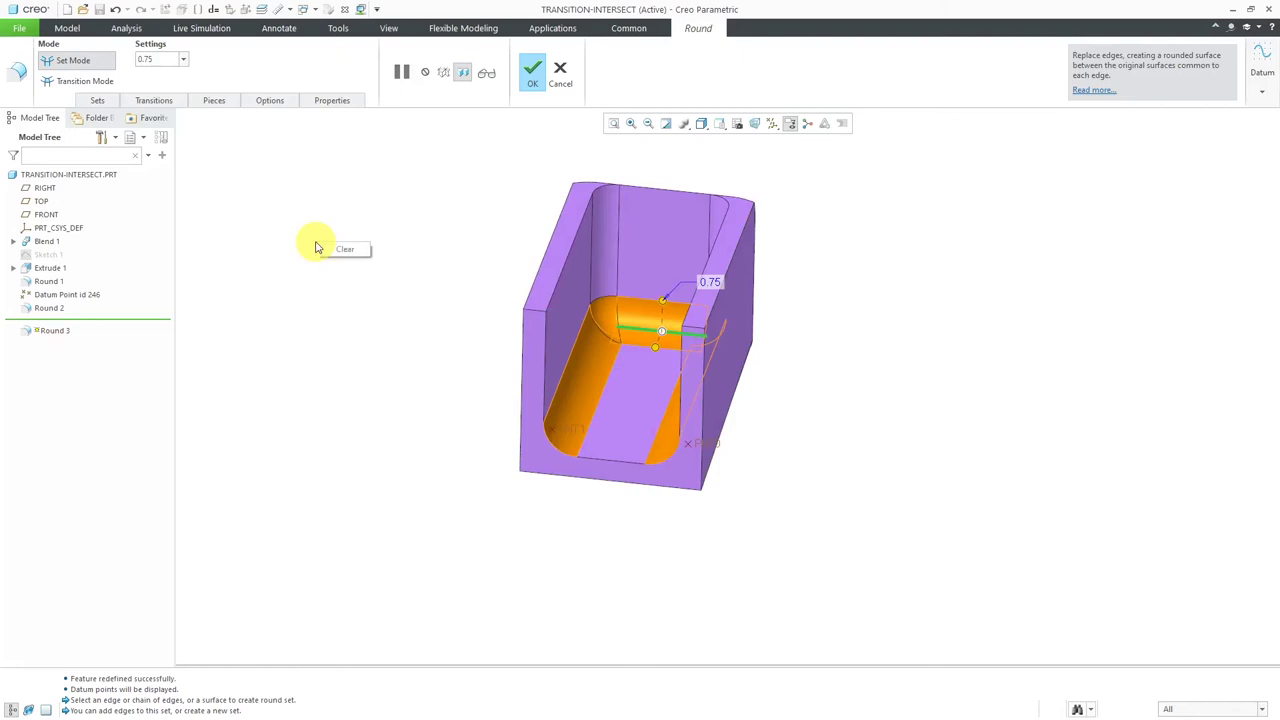
Step: Set the open-end transition beside PNT1 to Stop at Reference, using PNT1 as the stop reference, and complete the round
click(338, 185)
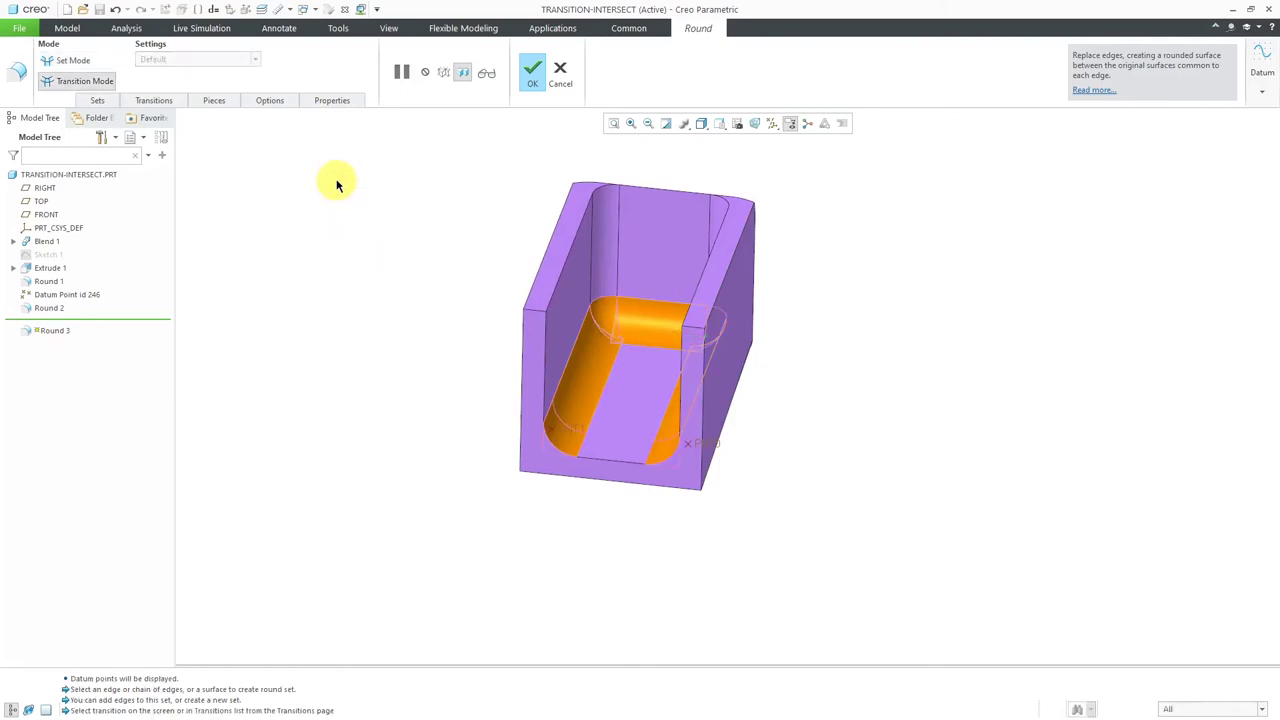
click(156, 101)
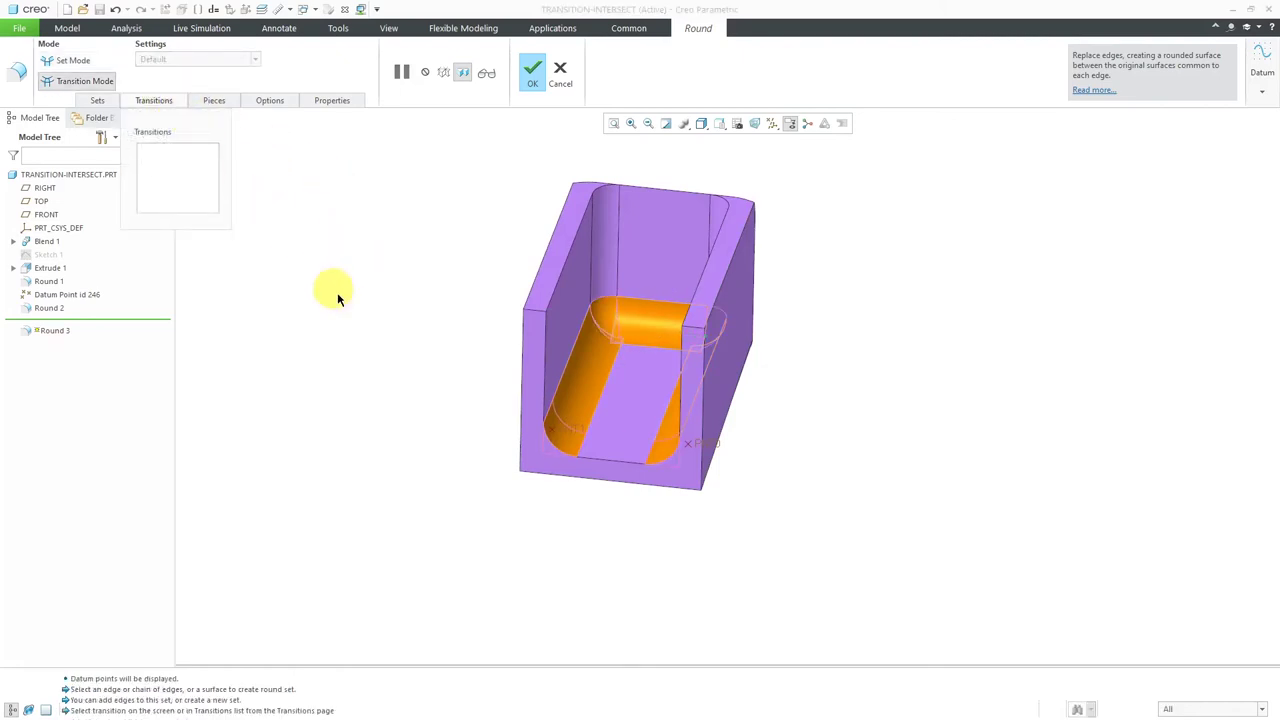
scroll(571, 494, down, 4)
click(542, 372)
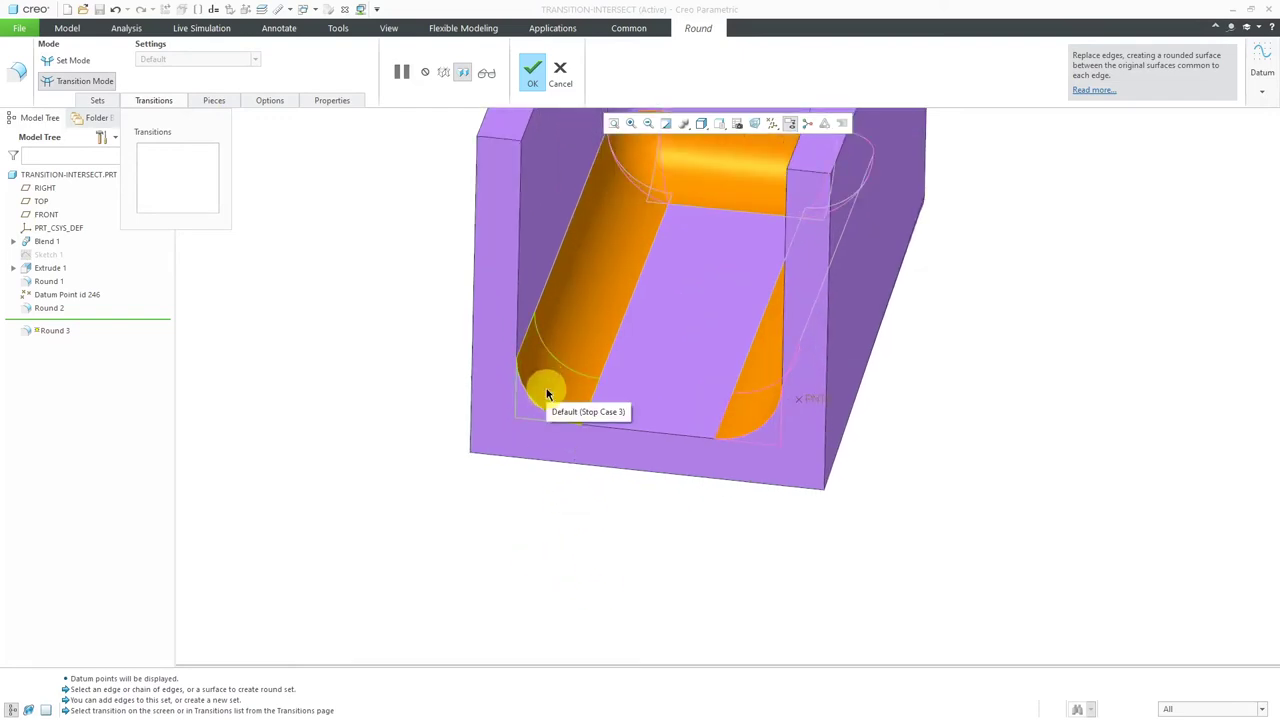
click(546, 393)
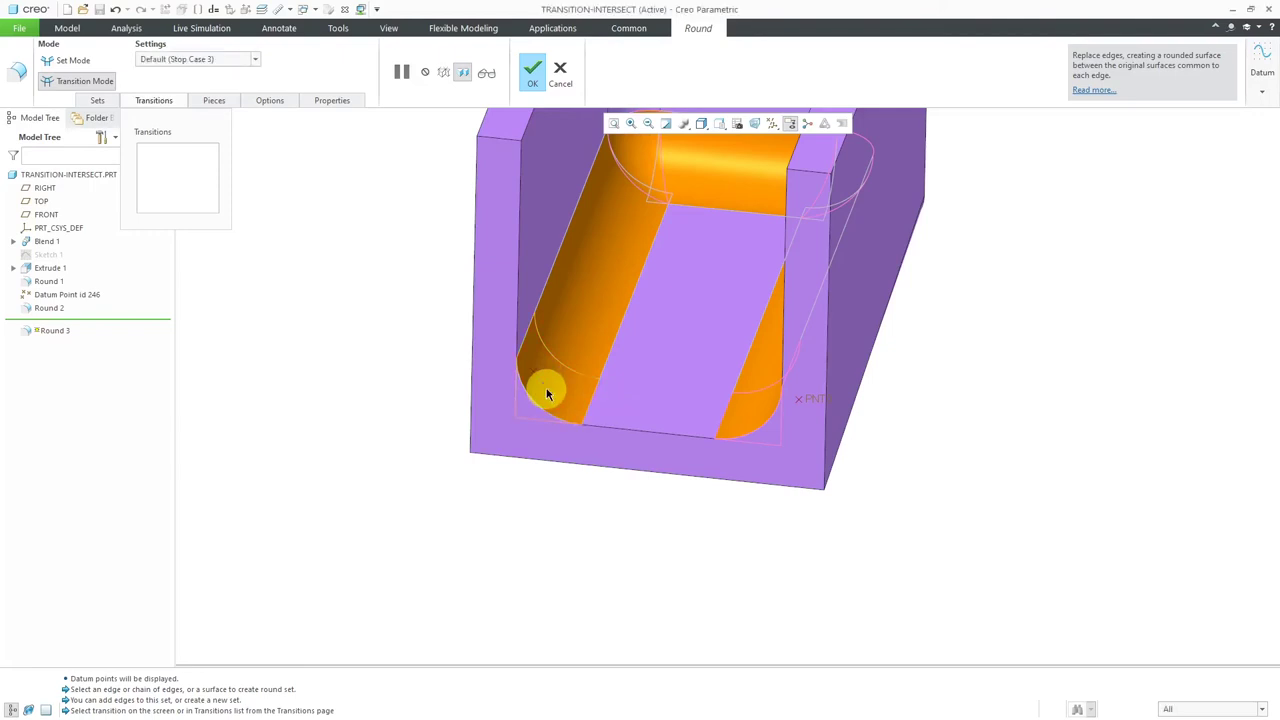
click(237, 61)
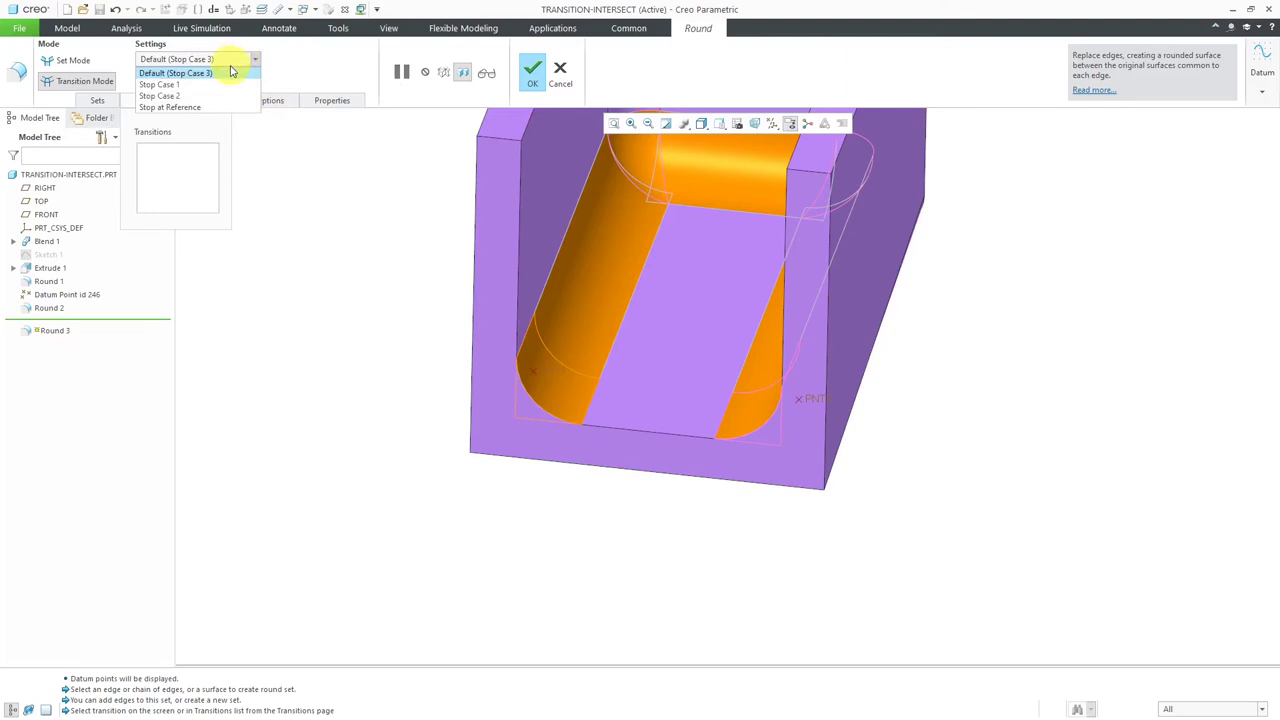
click(194, 112)
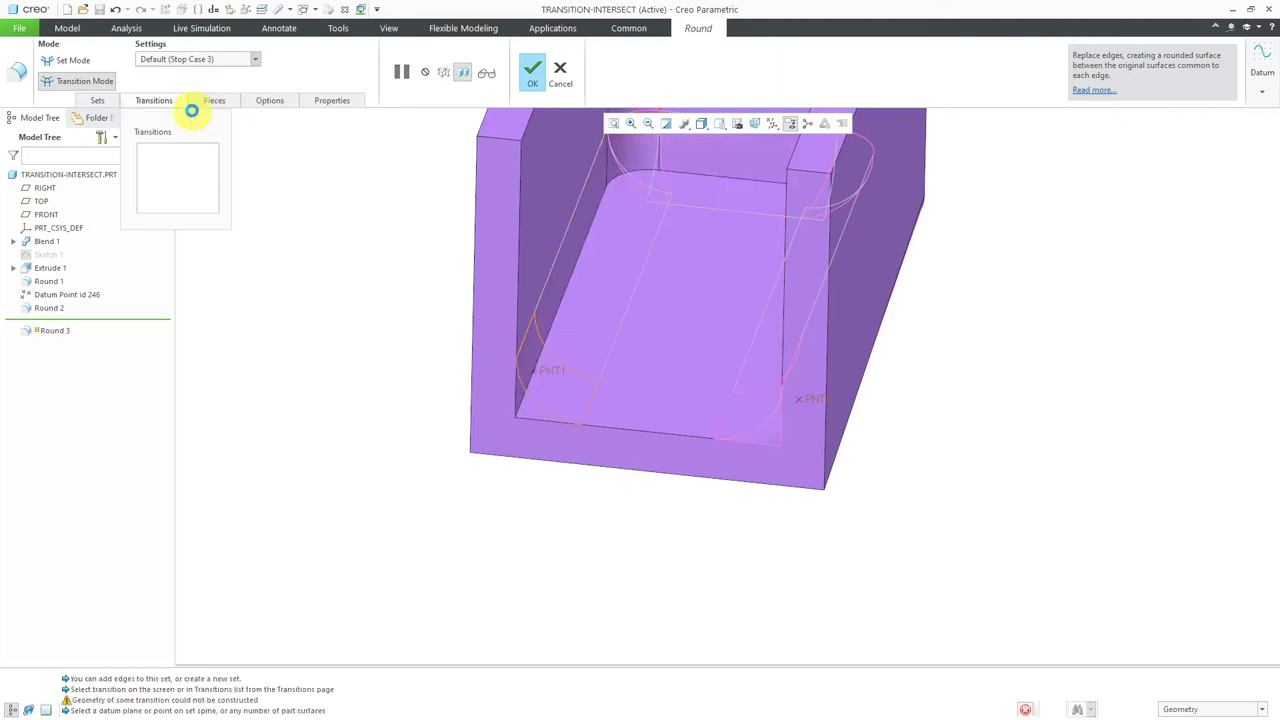
click(558, 376)
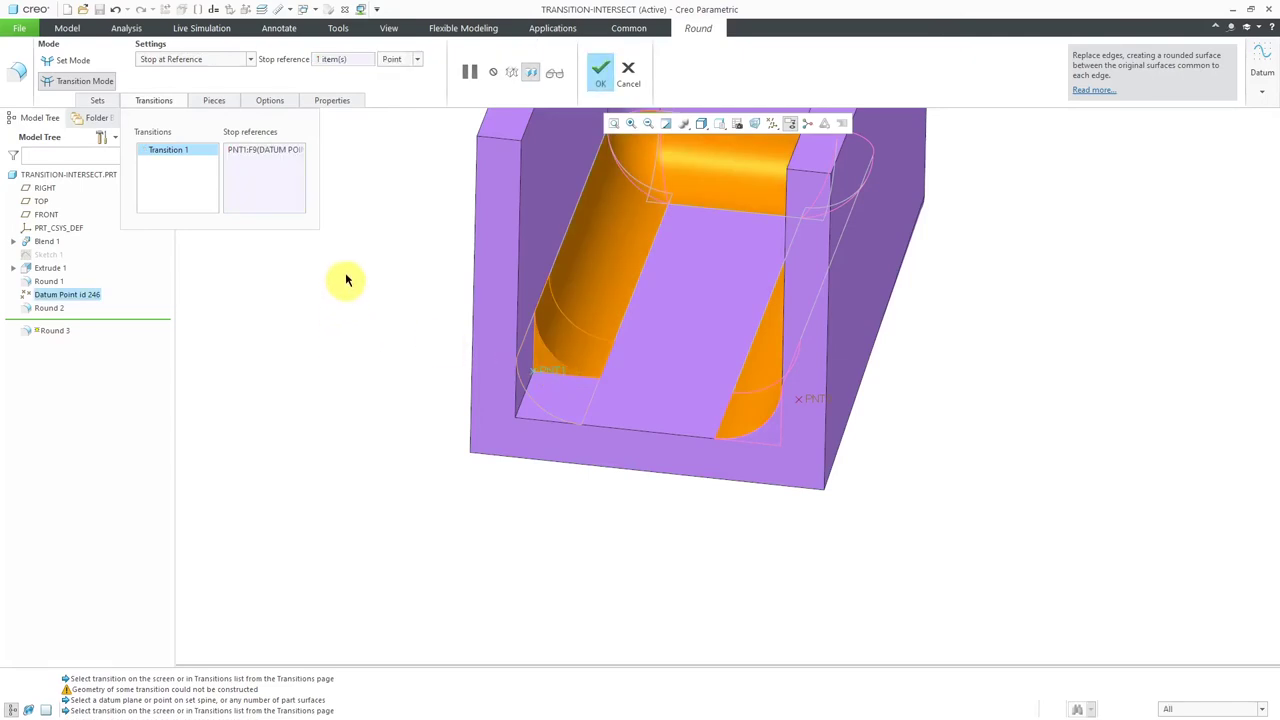
click(598, 72)
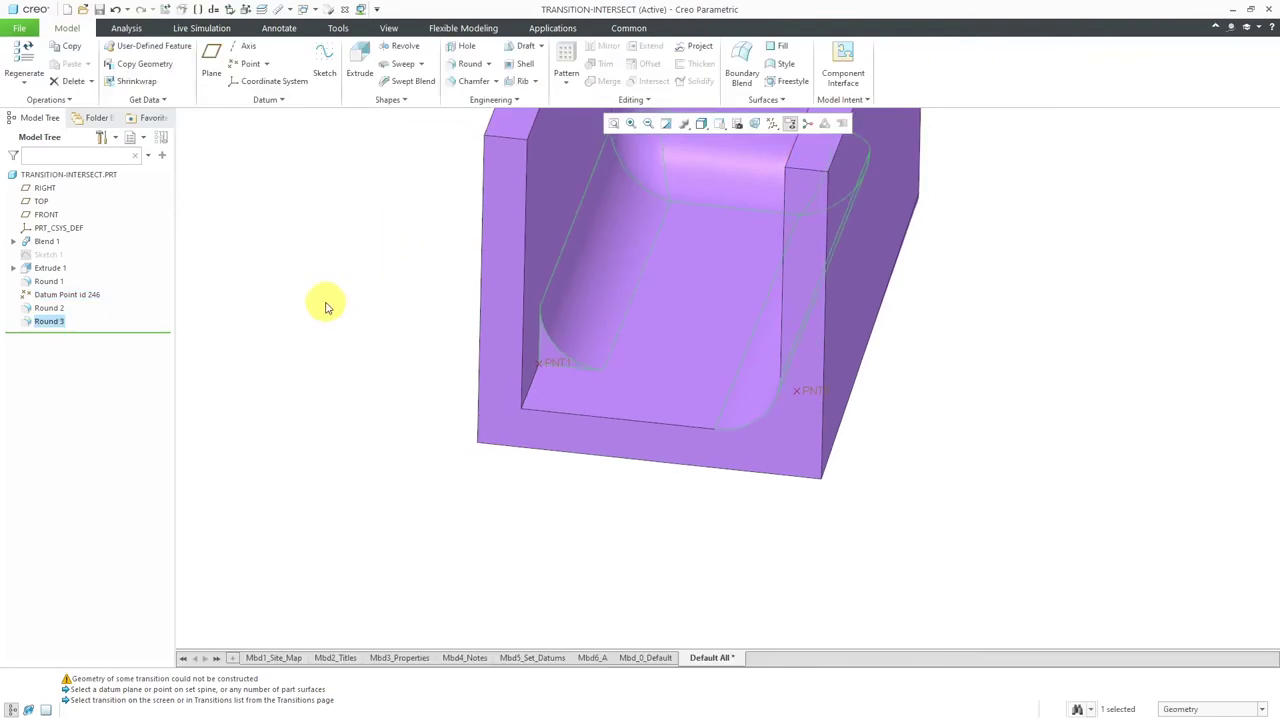
Step: Redefine Round 3 so its other open end also uses Stop at Reference, with PNT0 as the stop reference
middle_drag(471, 357, 465, 371)
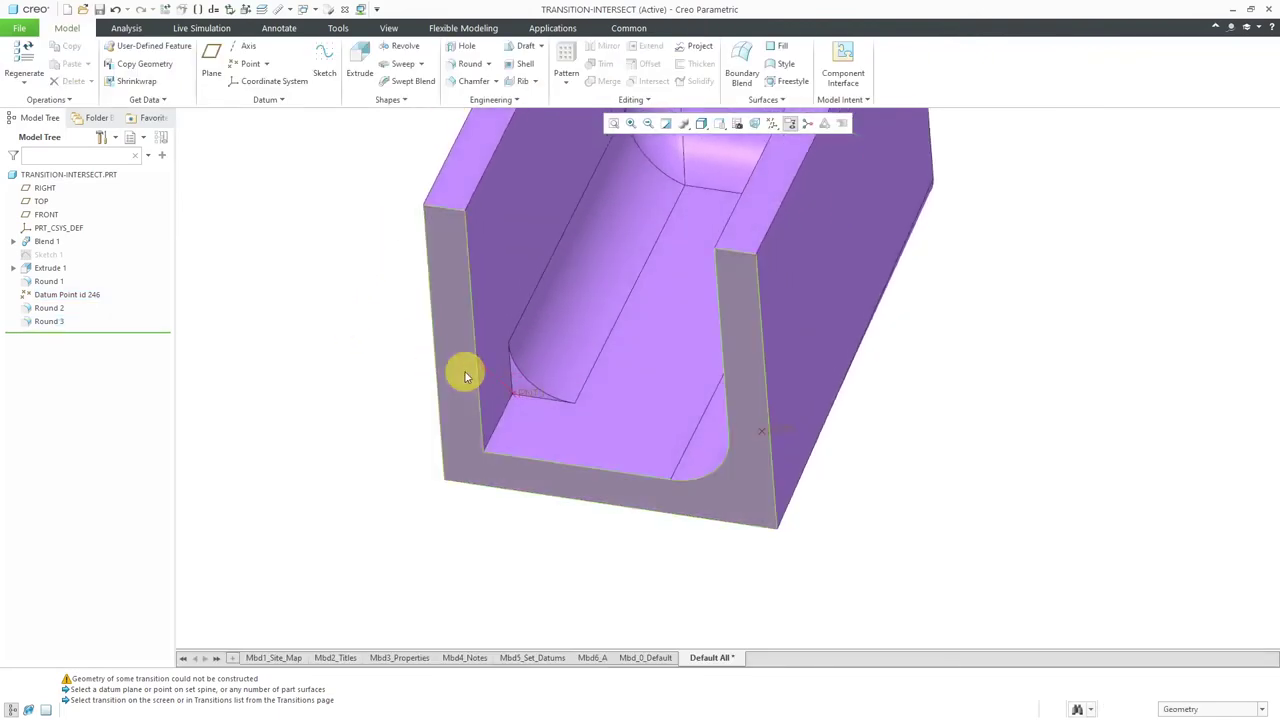
mouse_move(522, 405)
middle_down()
mouse_move(517, 389)
mouse_move(560, 366)
mouse_move(551, 391)
middle_up()
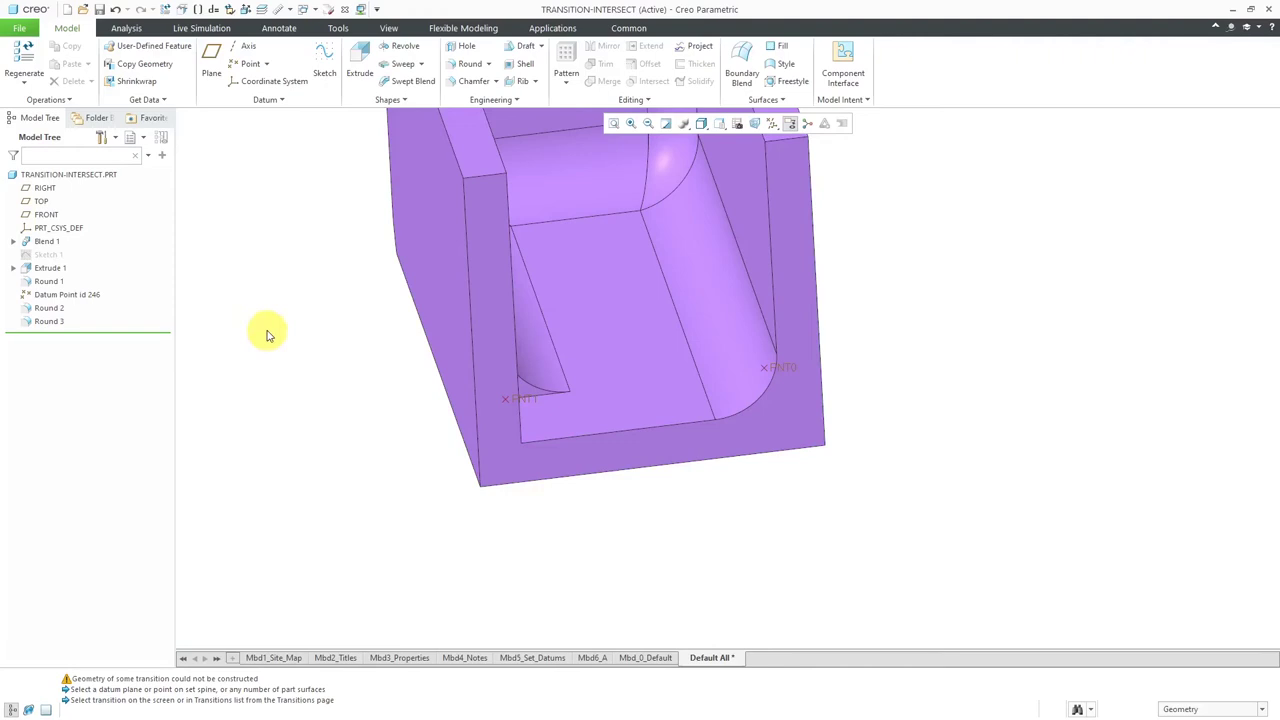
click(47, 321)
click(84, 261)
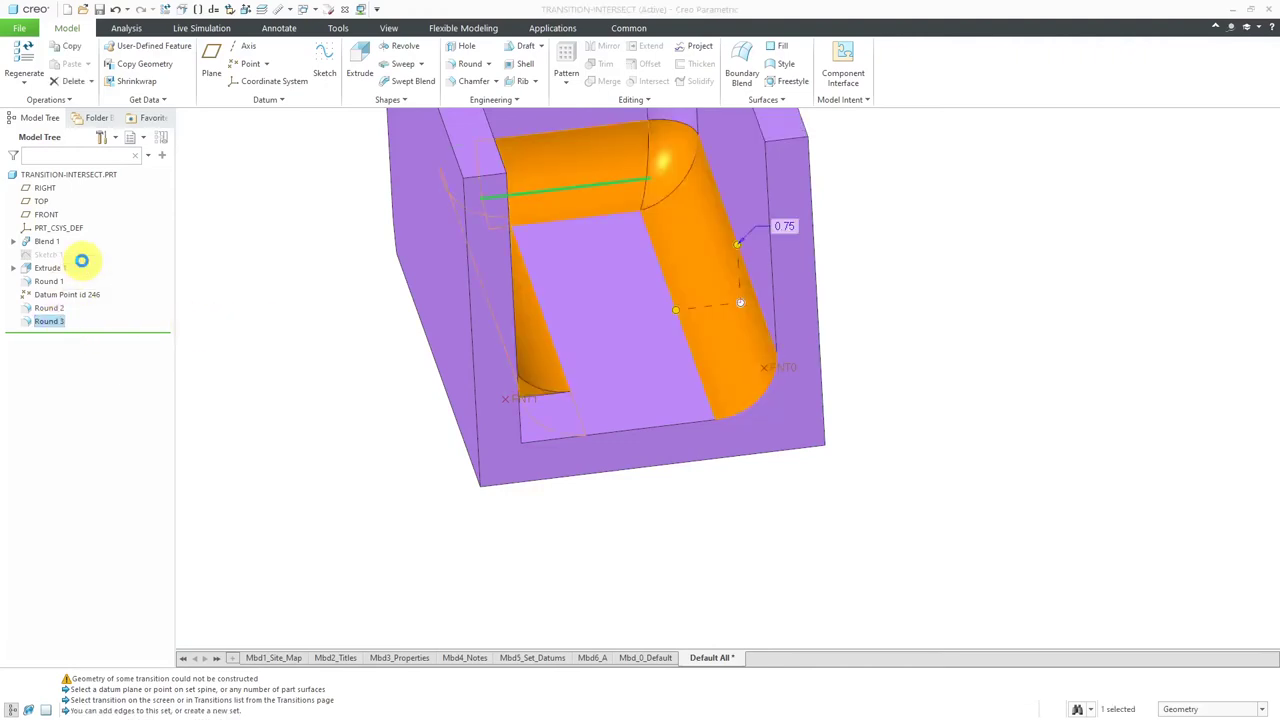
right_click(222, 273)
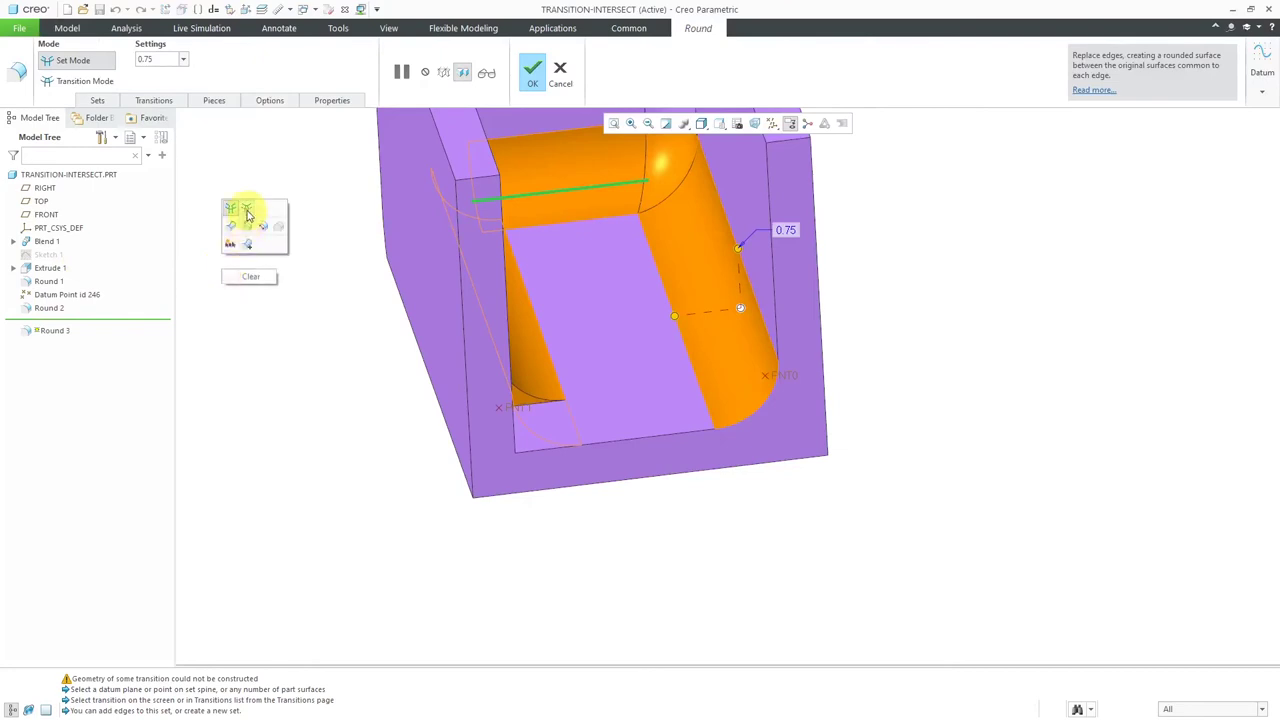
click(248, 213)
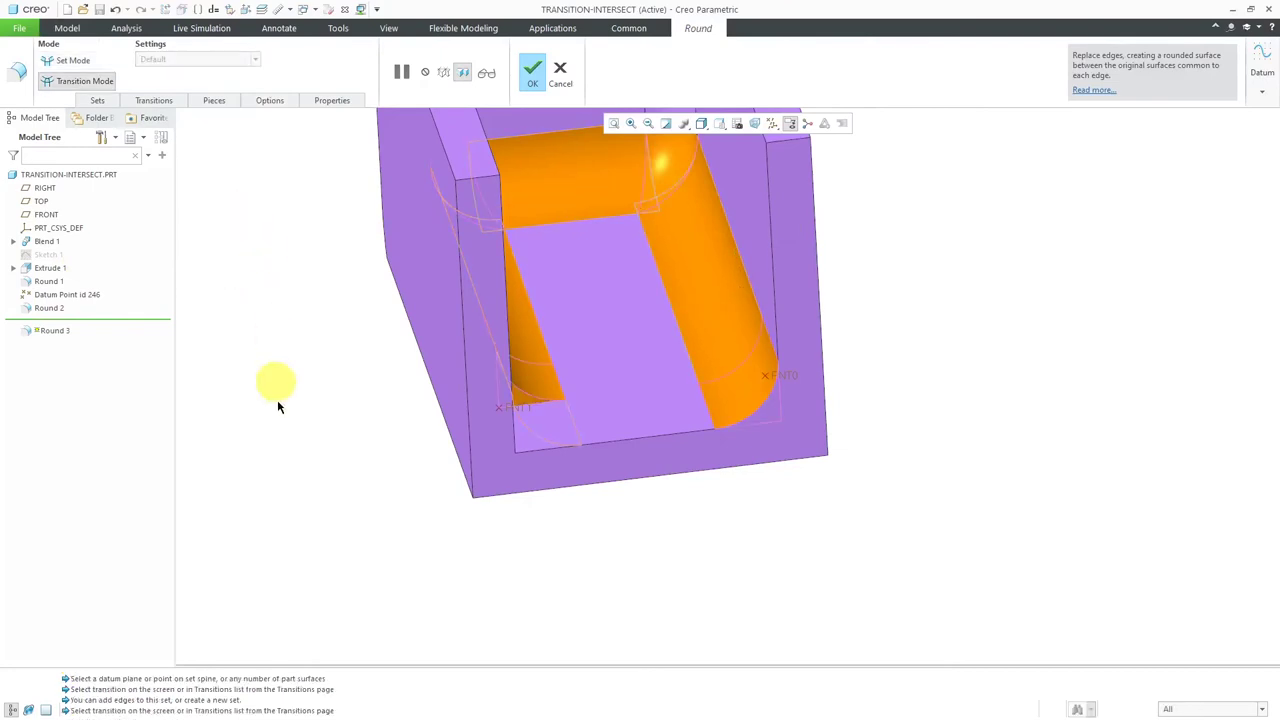
right_click(773, 417)
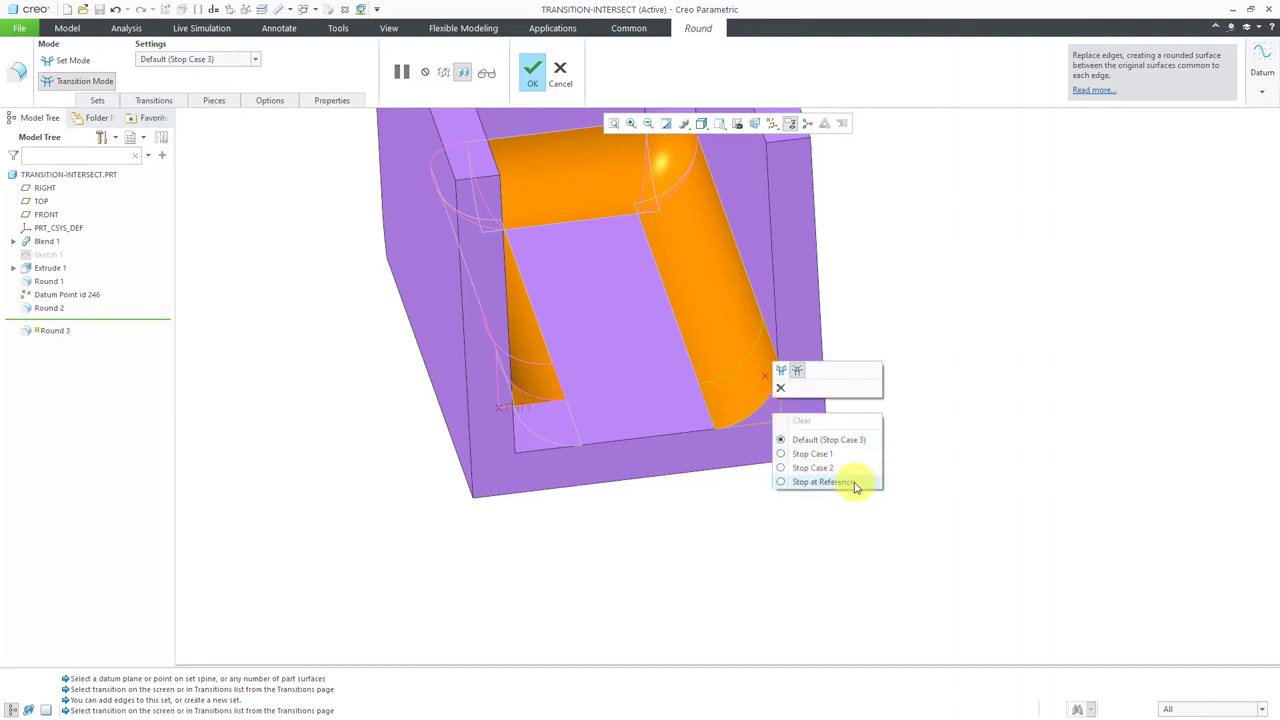
click(820, 482)
click(777, 375)
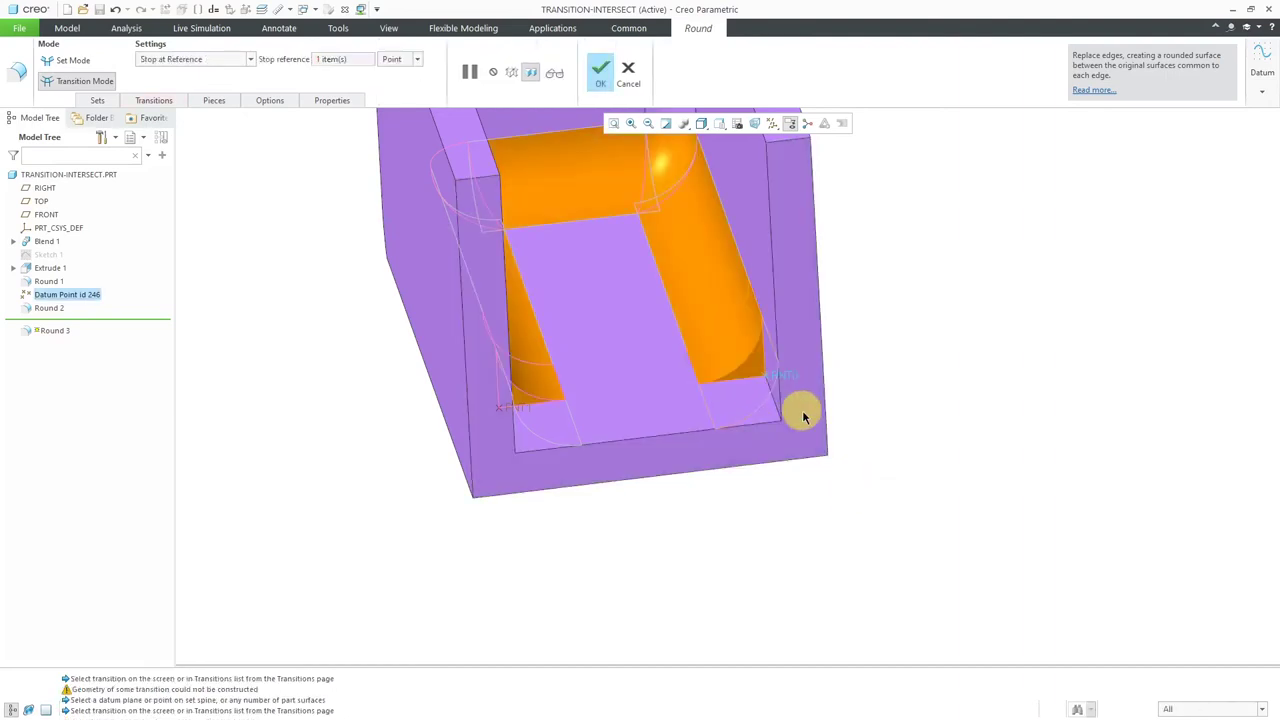
middle_click(767, 494)
middle_drag(766, 497, 705, 478)
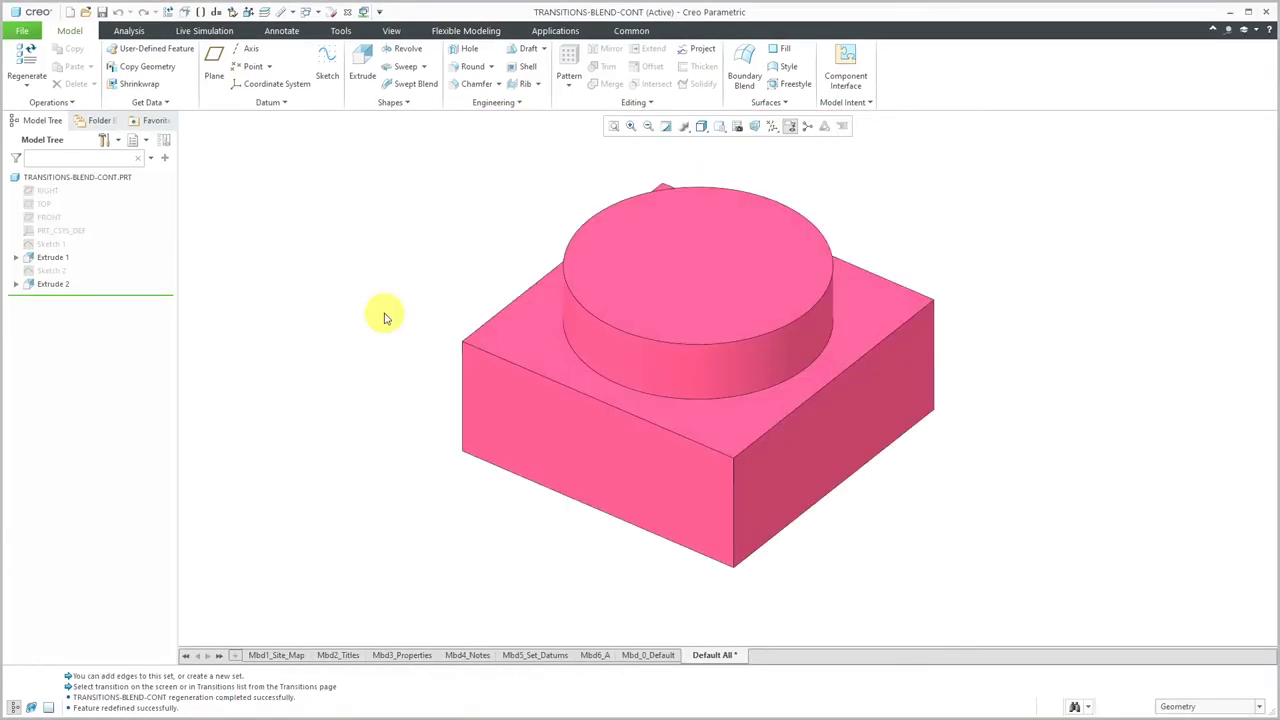
Step: Round the circular edge where the cylinder meets the block's top face with a 1.25 radius
click(468, 66)
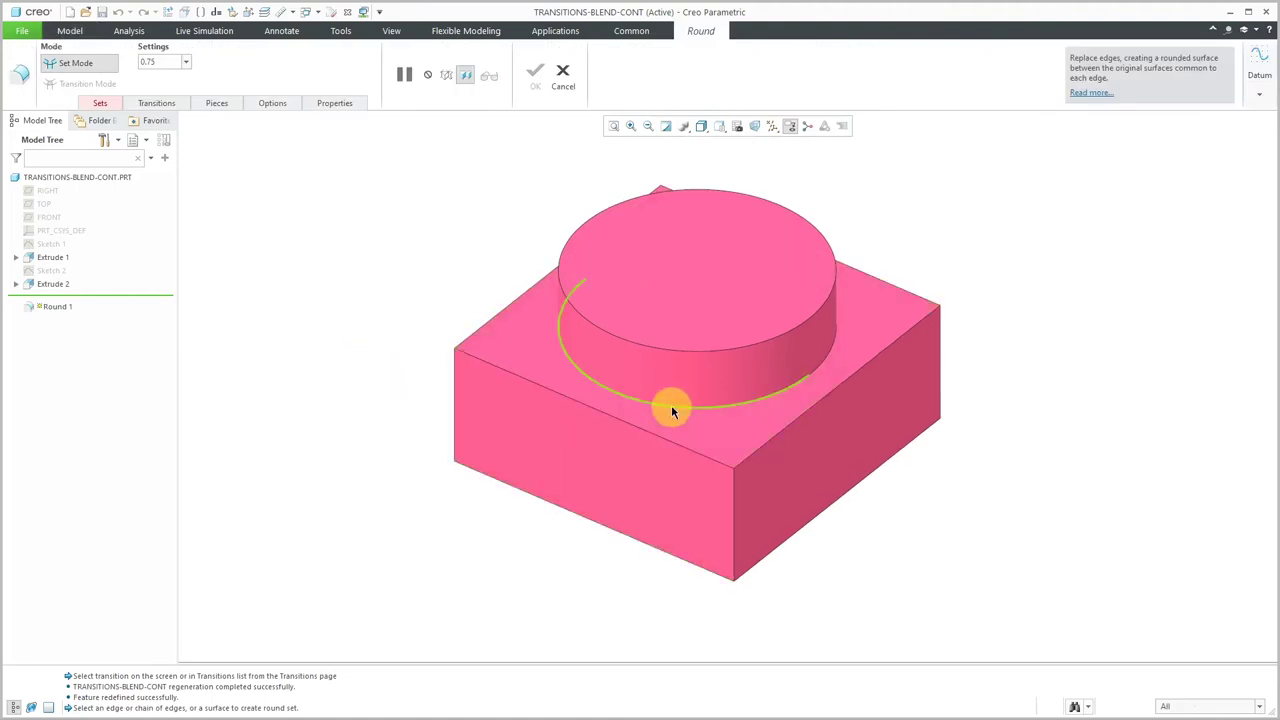
click(671, 408)
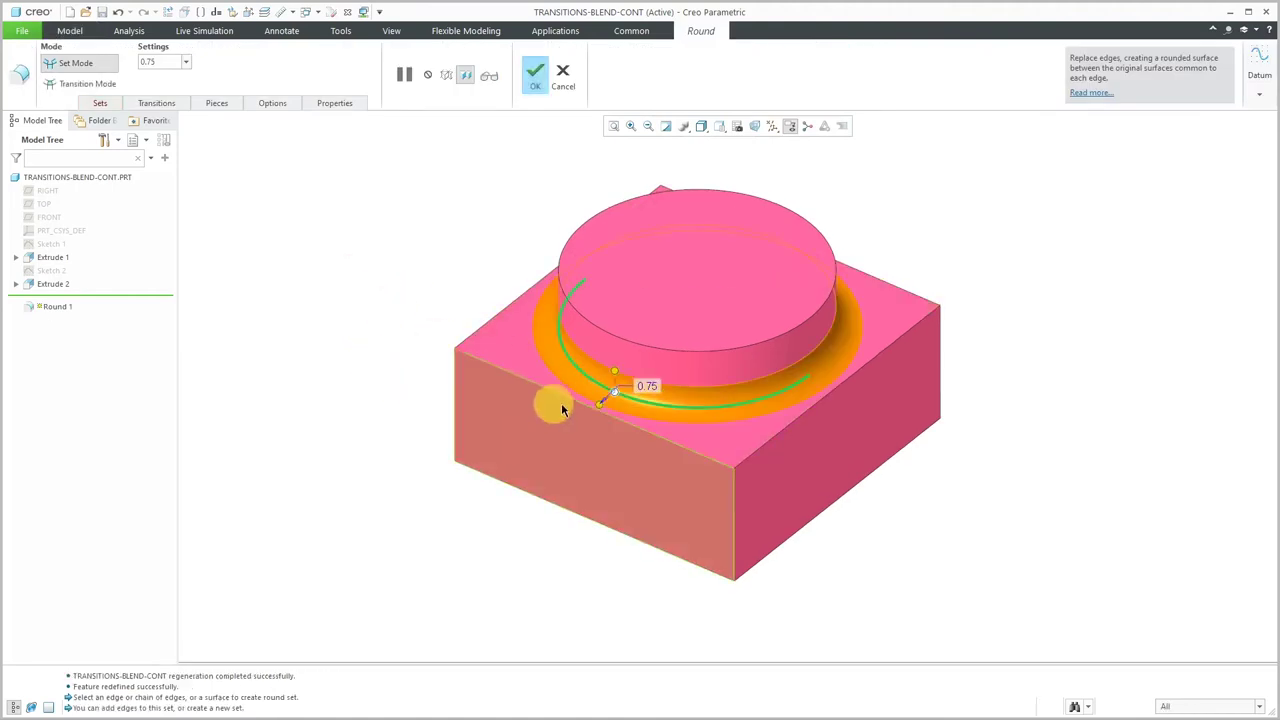
double_click(650, 390)
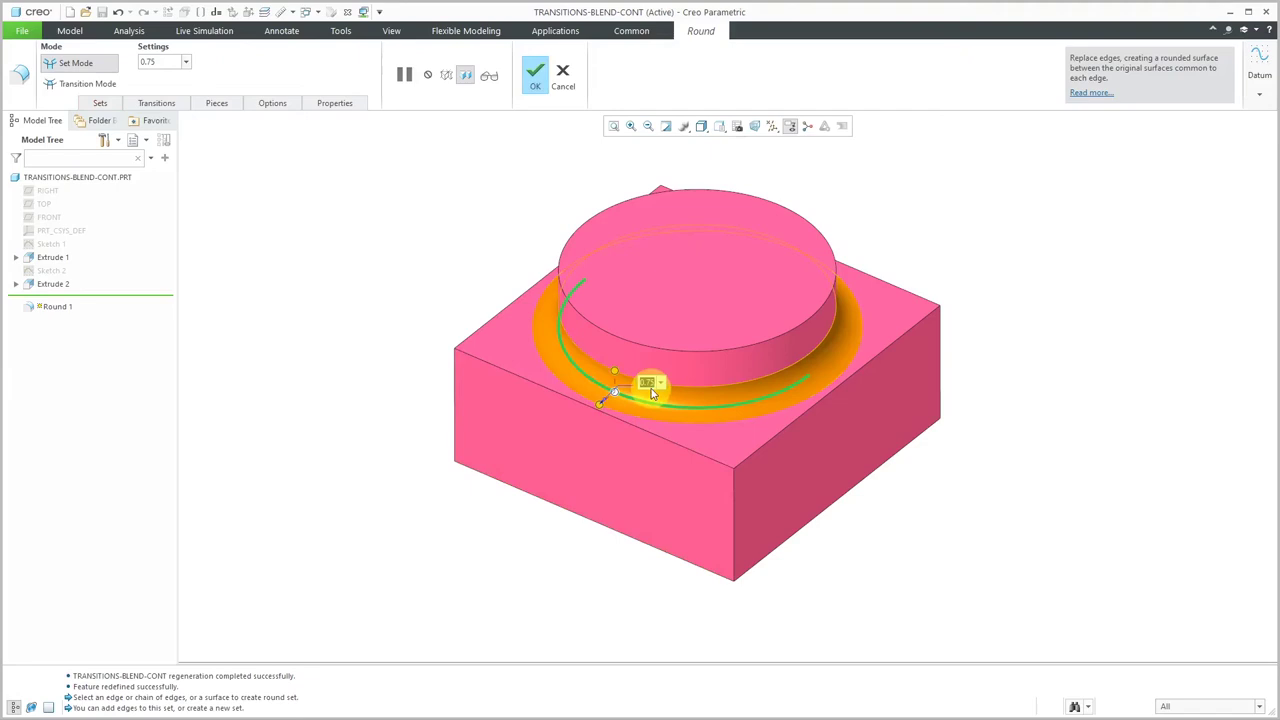
text(1.25)
key(Return)
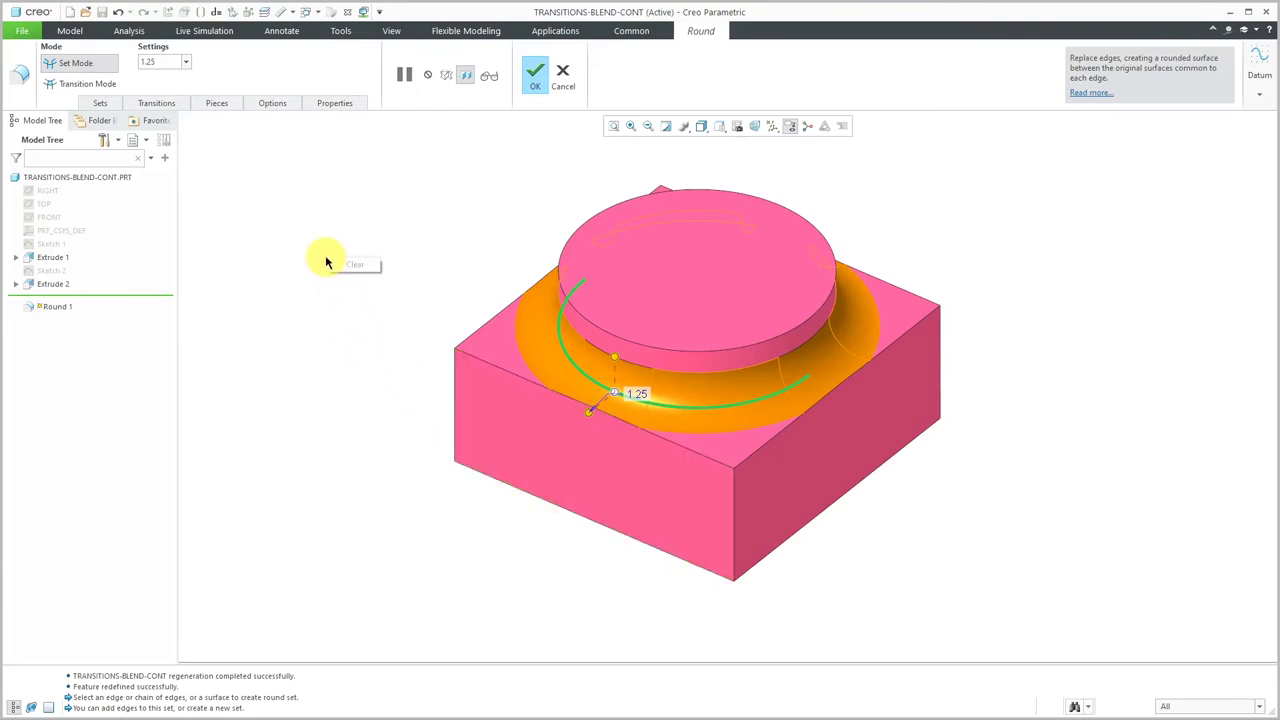
Step: Set the round's transition along the block's front-left top edge to Blend
click(349, 192)
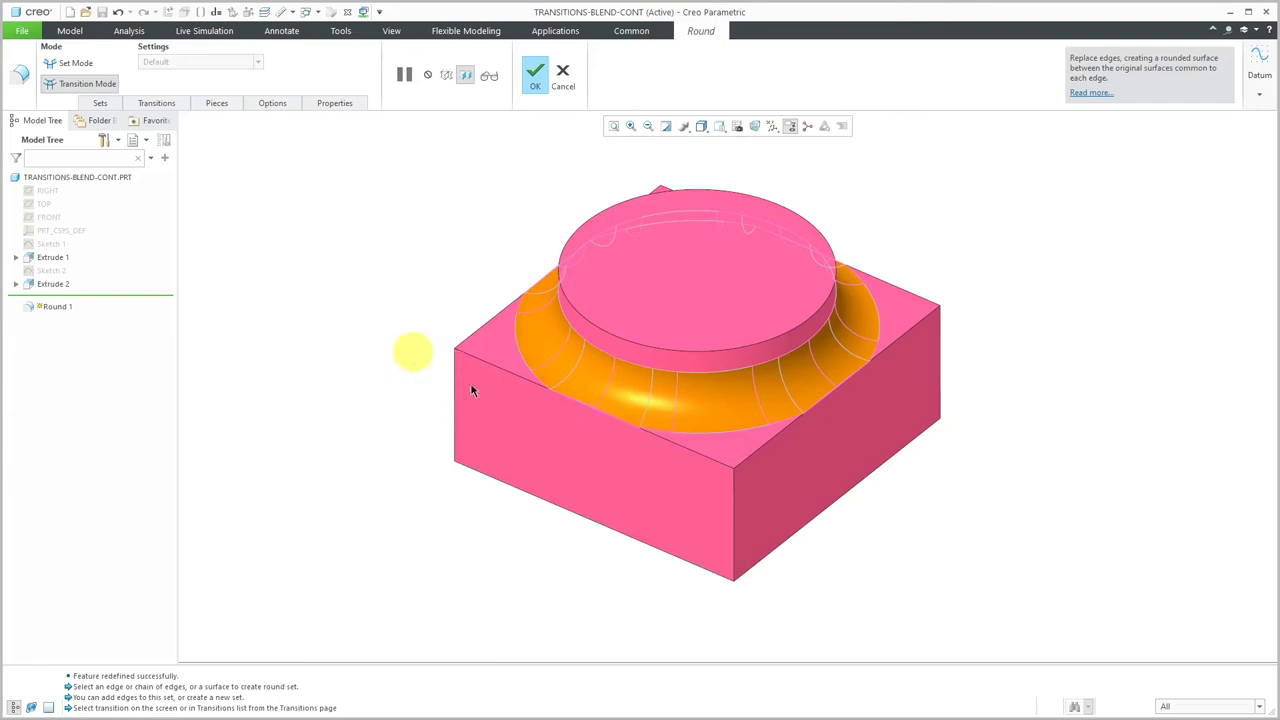
click(649, 414)
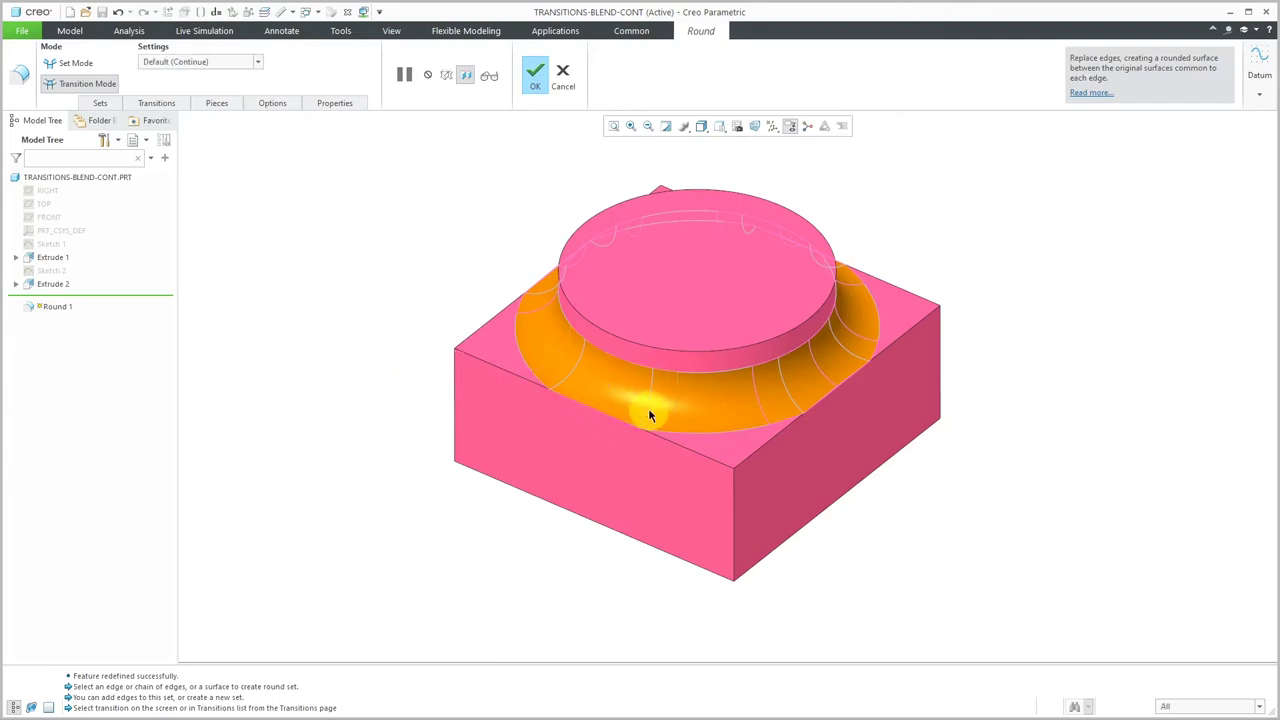
right_click(629, 404)
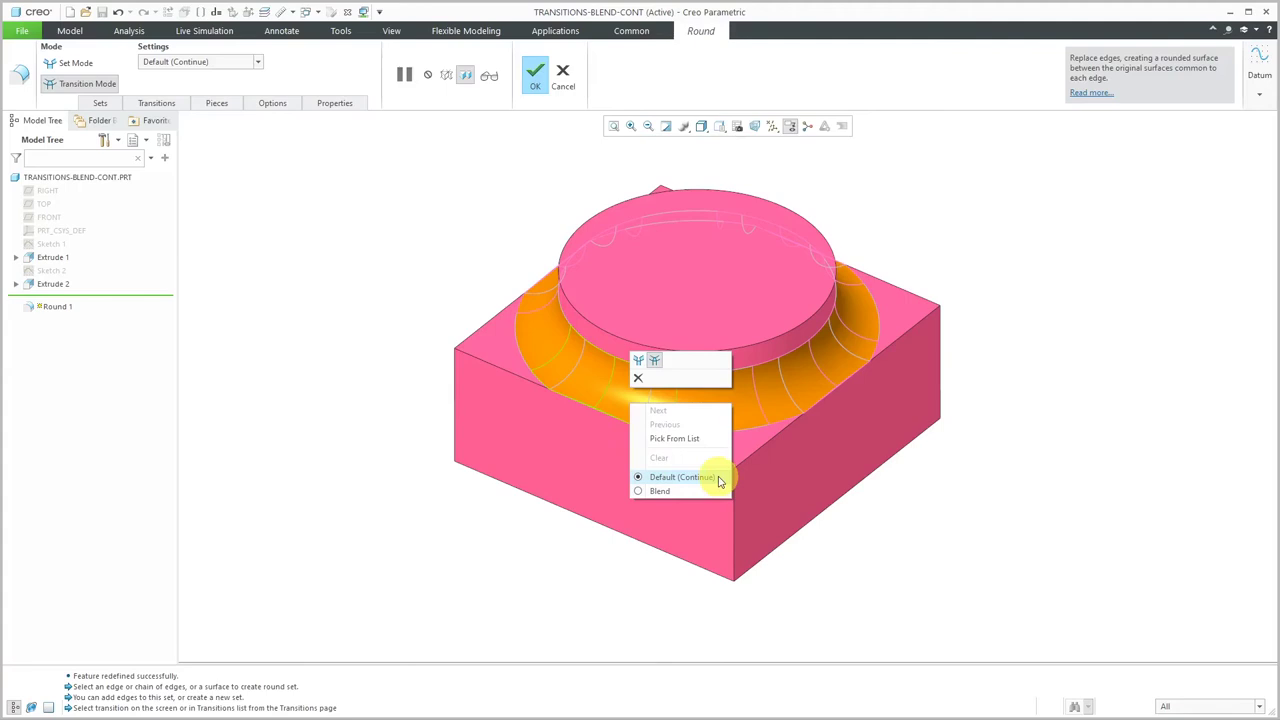
click(660, 491)
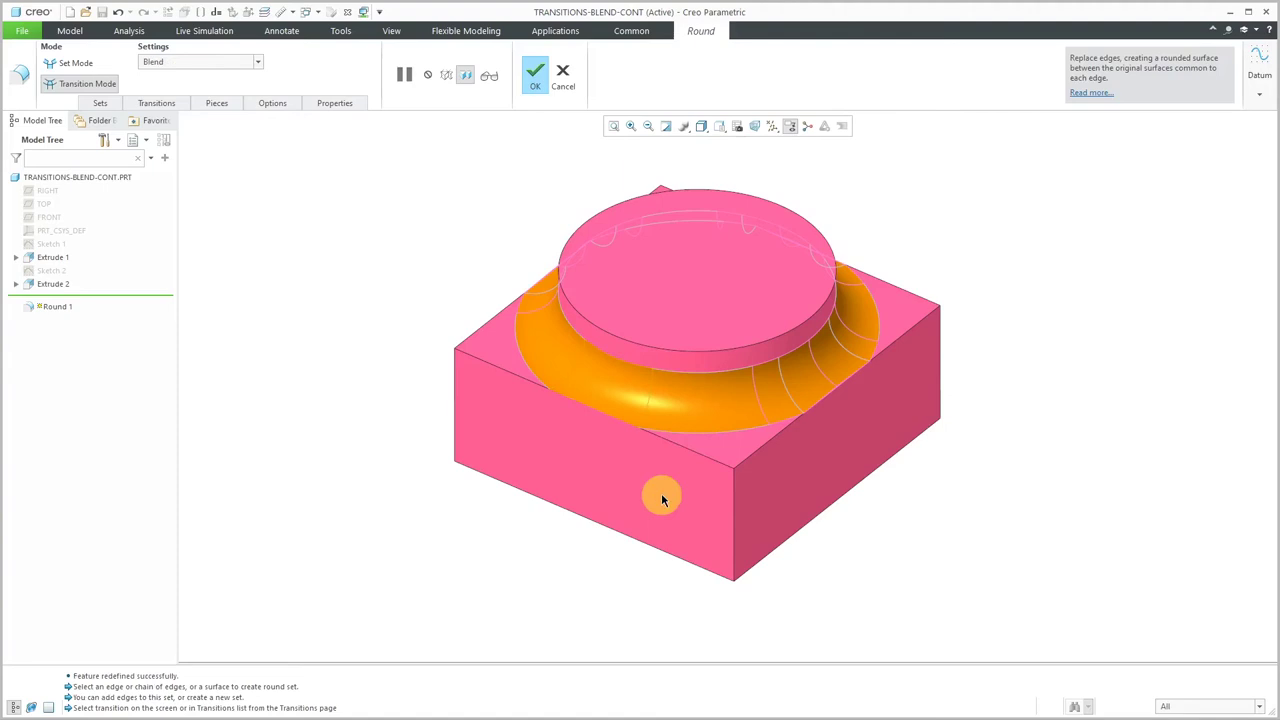
Step: Set the round's transition along the block's front-right top edge to Intersect and complete the round
scroll(613, 392, up, 3)
middle_drag(613, 394, 587, 397)
scroll(621, 395, down, 2)
scroll(549, 374, down, 3)
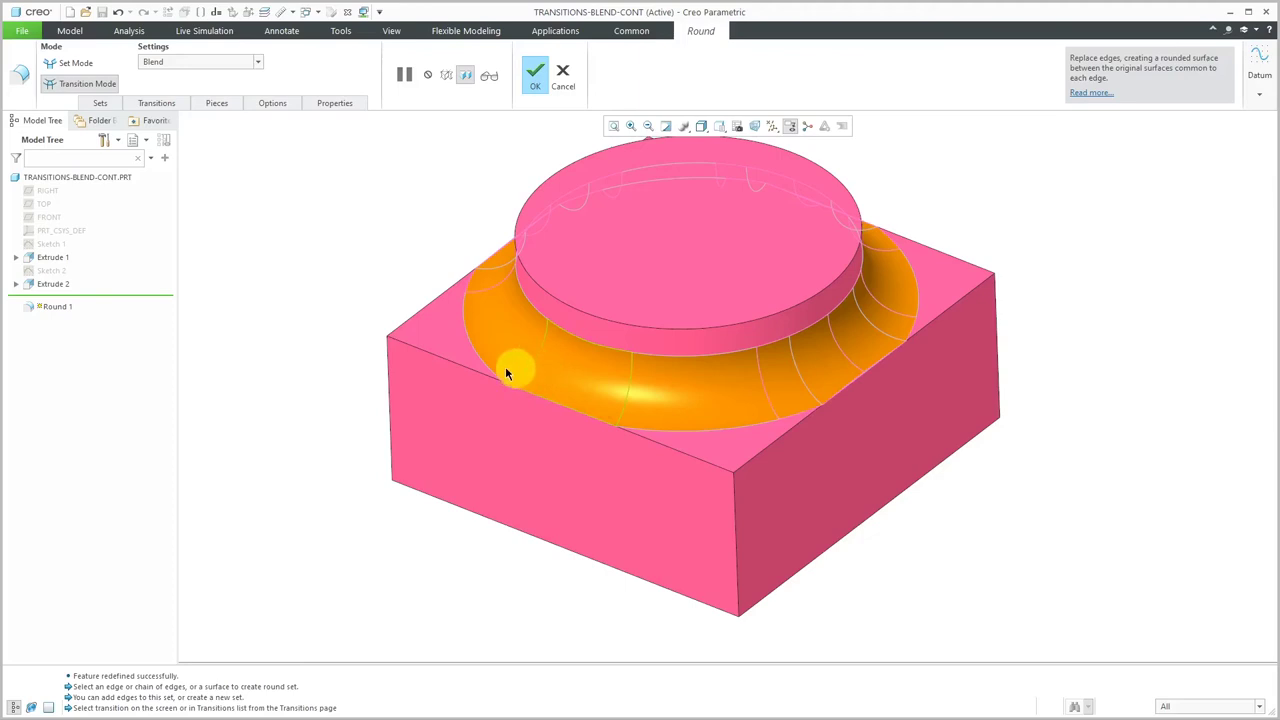
click(827, 372)
click(156, 104)
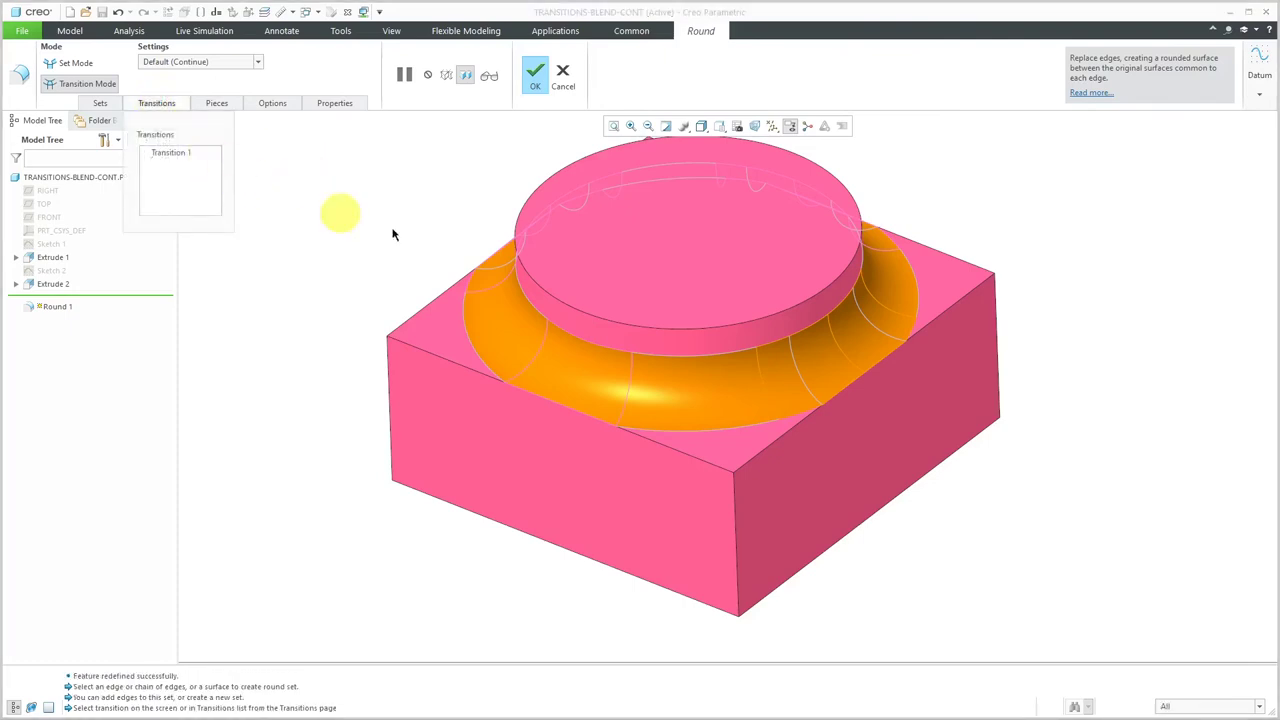
right_click(838, 377)
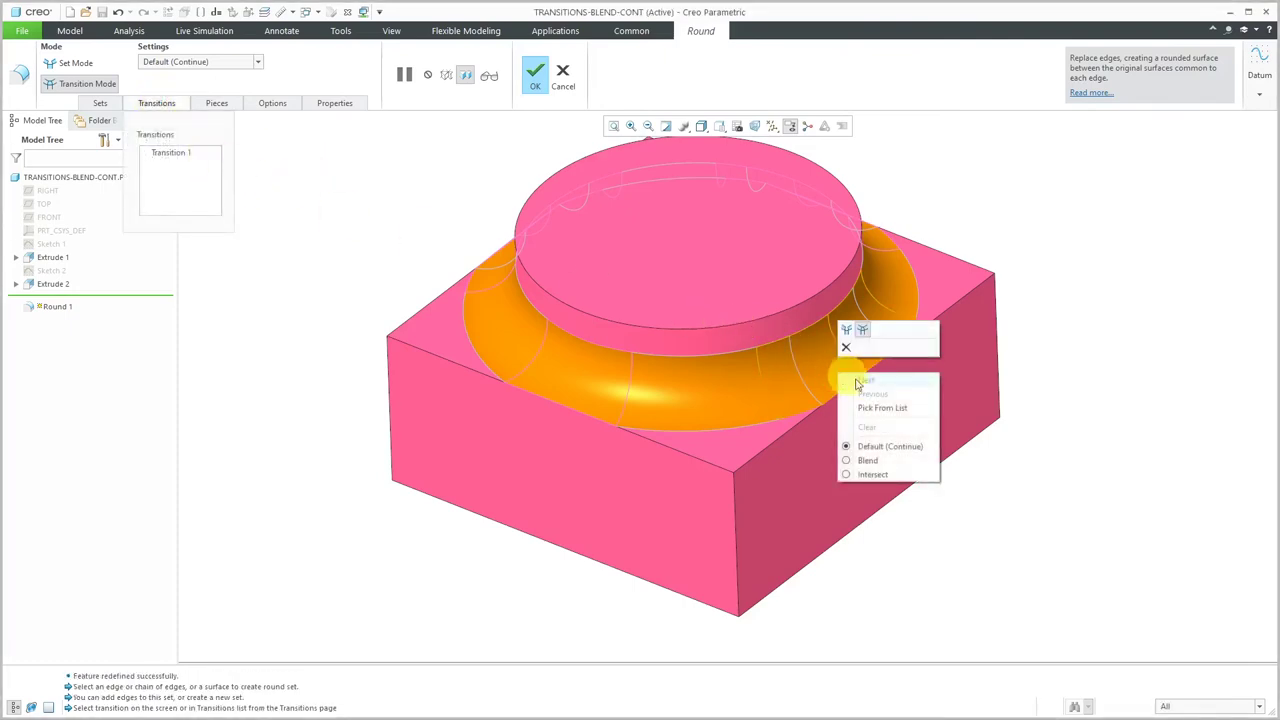
click(889, 477)
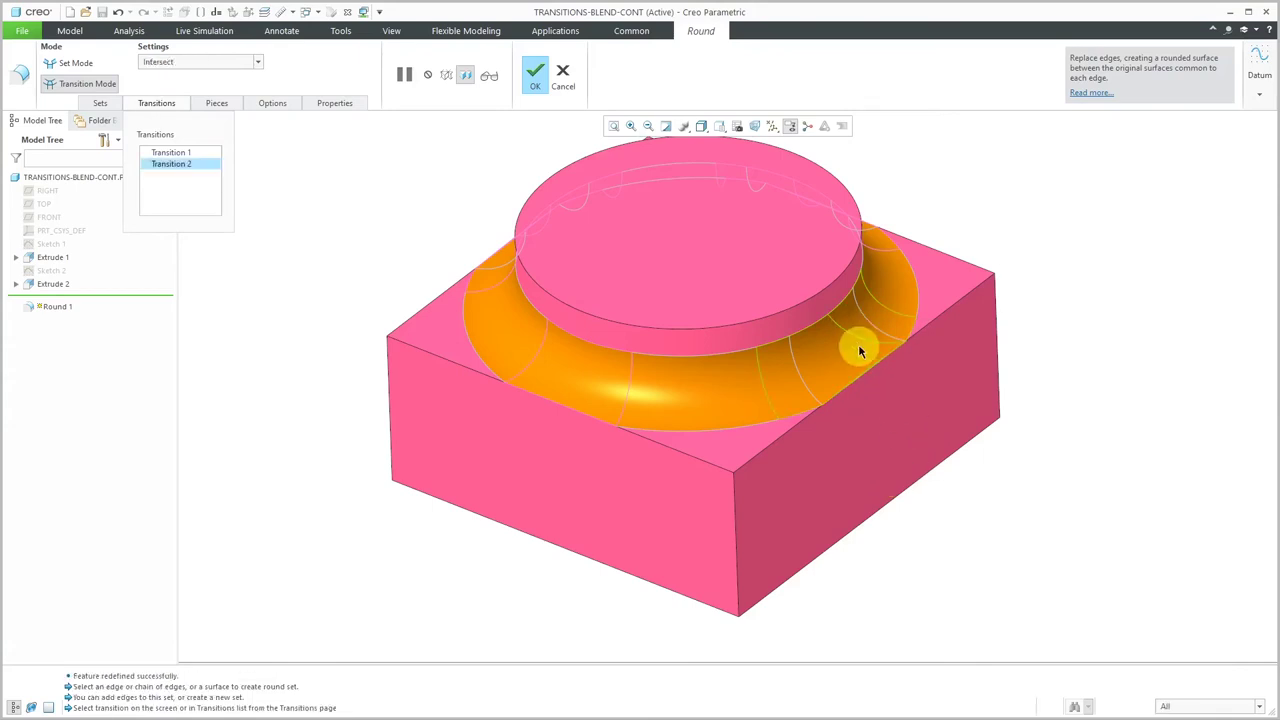
click(535, 73)
click(394, 191)
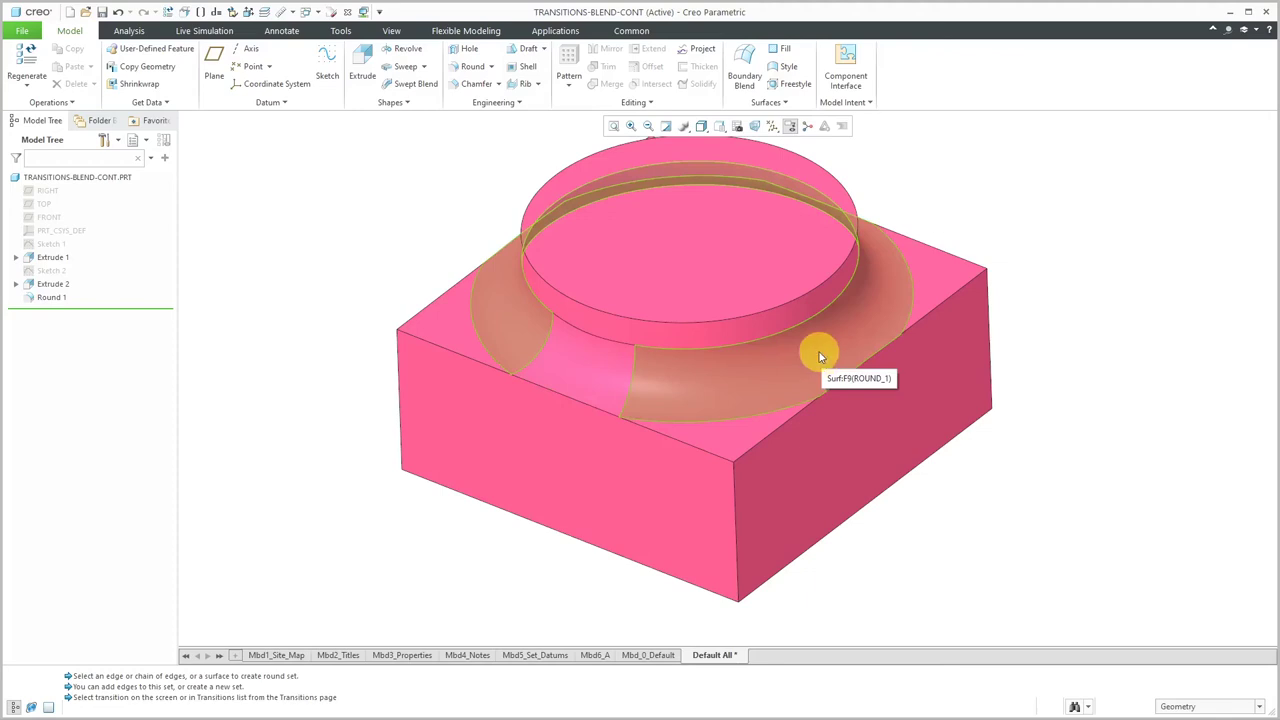
Step: Redefine Round 1 so its transition along the block's front-right top edge uses Blend
click(50, 297)
click(77, 241)
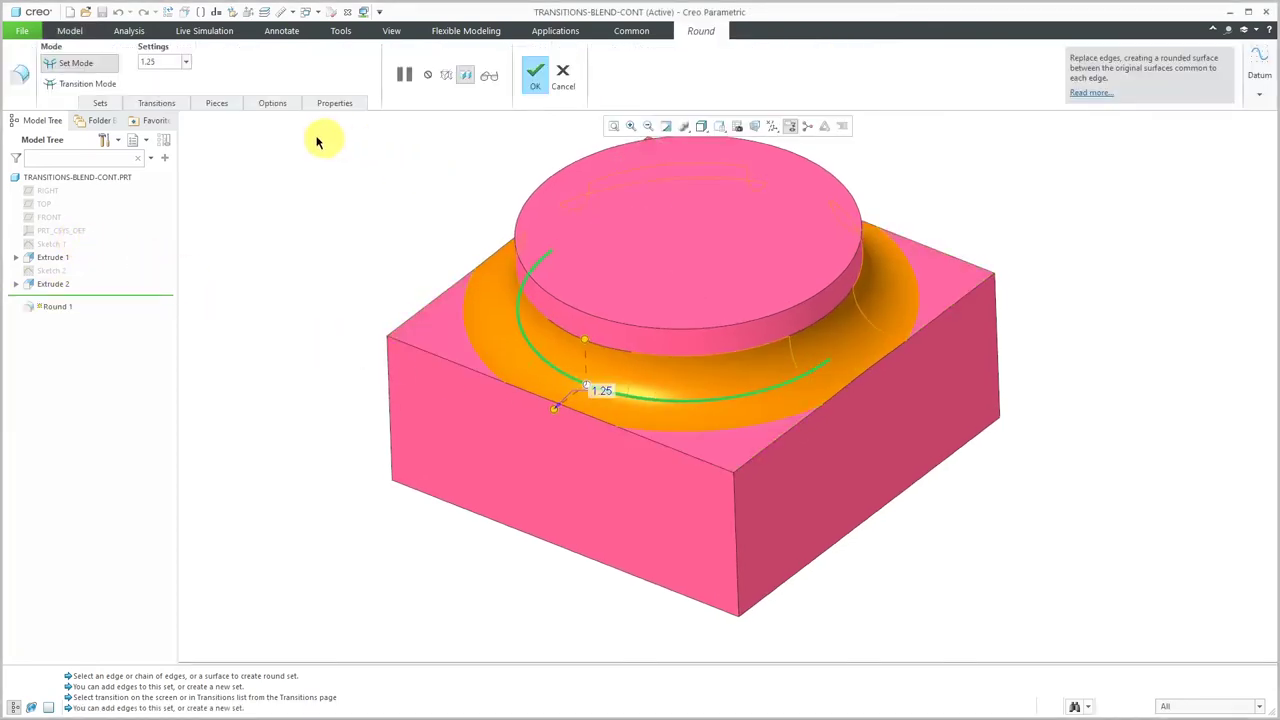
right_click(343, 185)
click(366, 121)
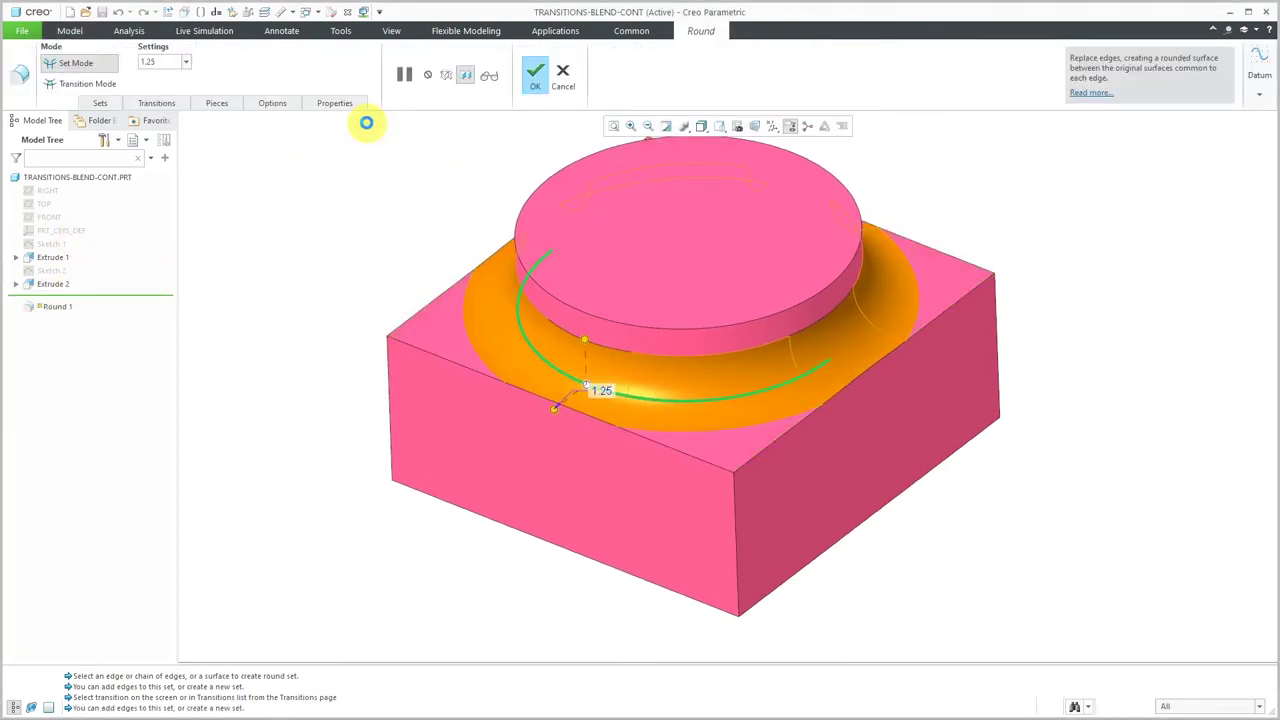
right_click(829, 358)
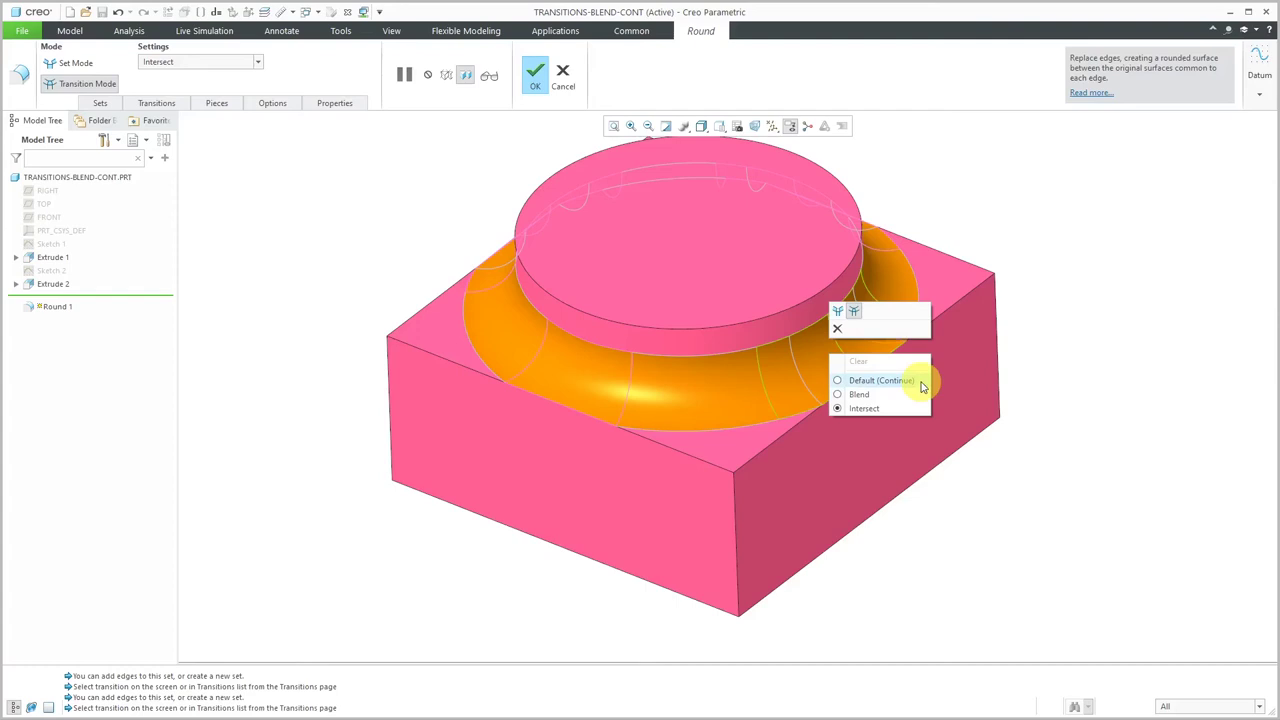
click(860, 395)
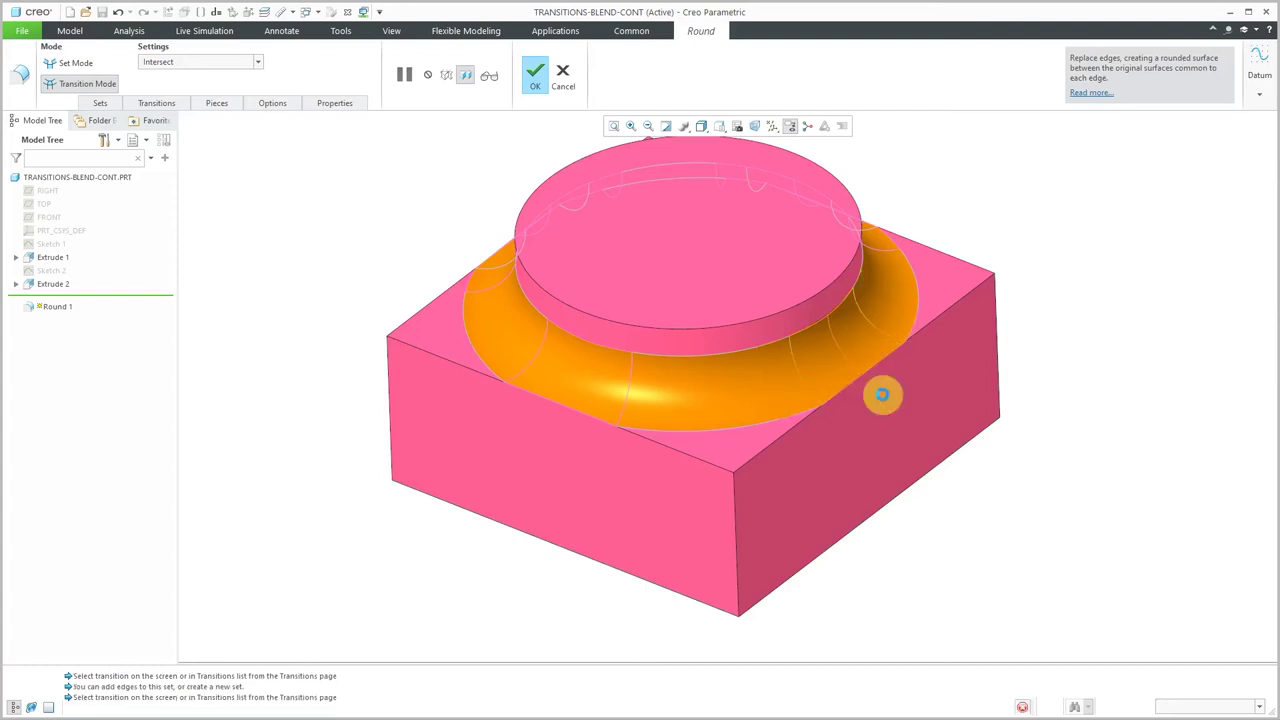
middle_click(348, 246)
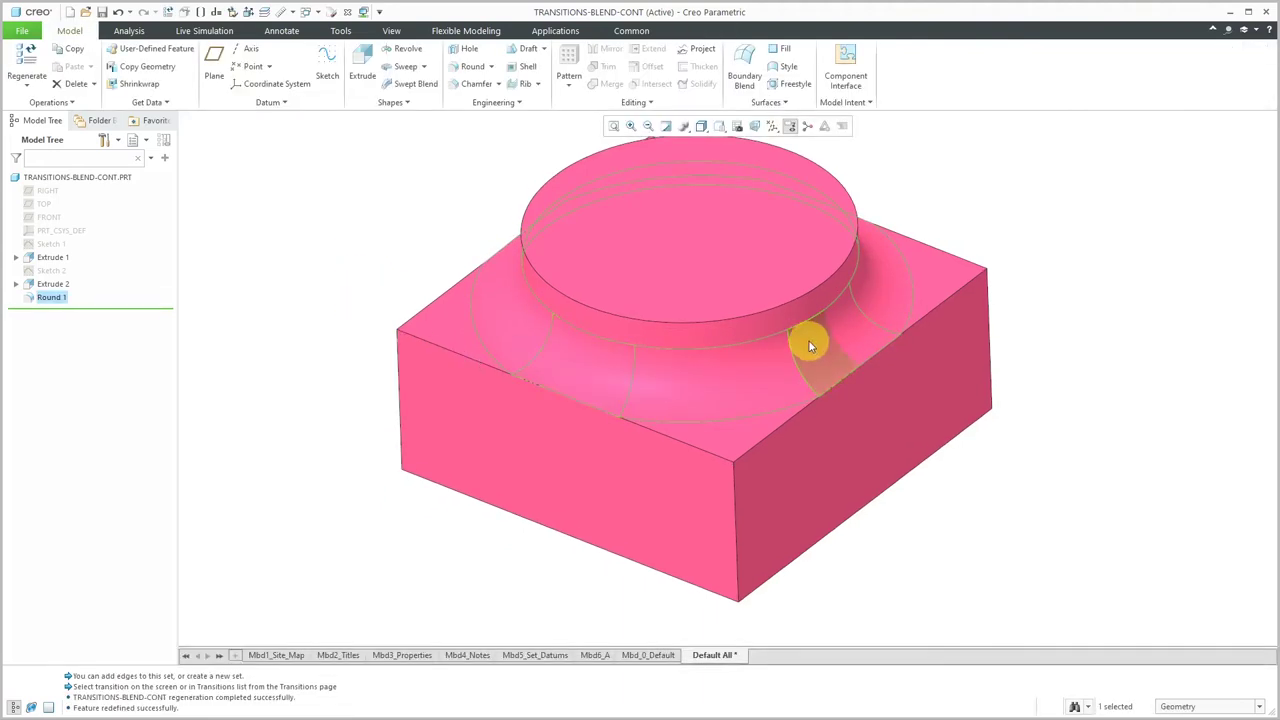
mouse_move(569, 380)
middle_down()
mouse_move(597, 346)
mouse_move(637, 354)
mouse_move(590, 354)
mouse_move(563, 380)
mouse_move(574, 380)
middle_up()
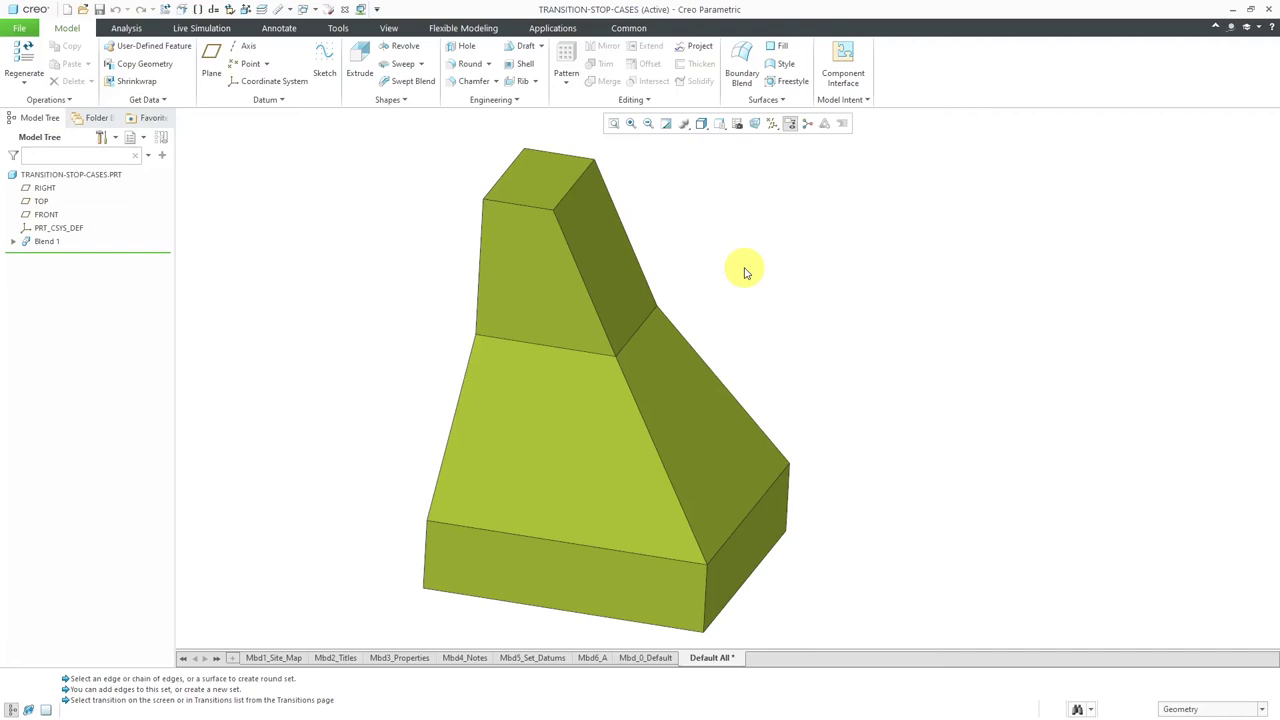
Step: Round the front edge between the upper and middle tapered faces with a 1.25 radius, keeping the default Stop Case 3 transition at its right end
click(568, 347)
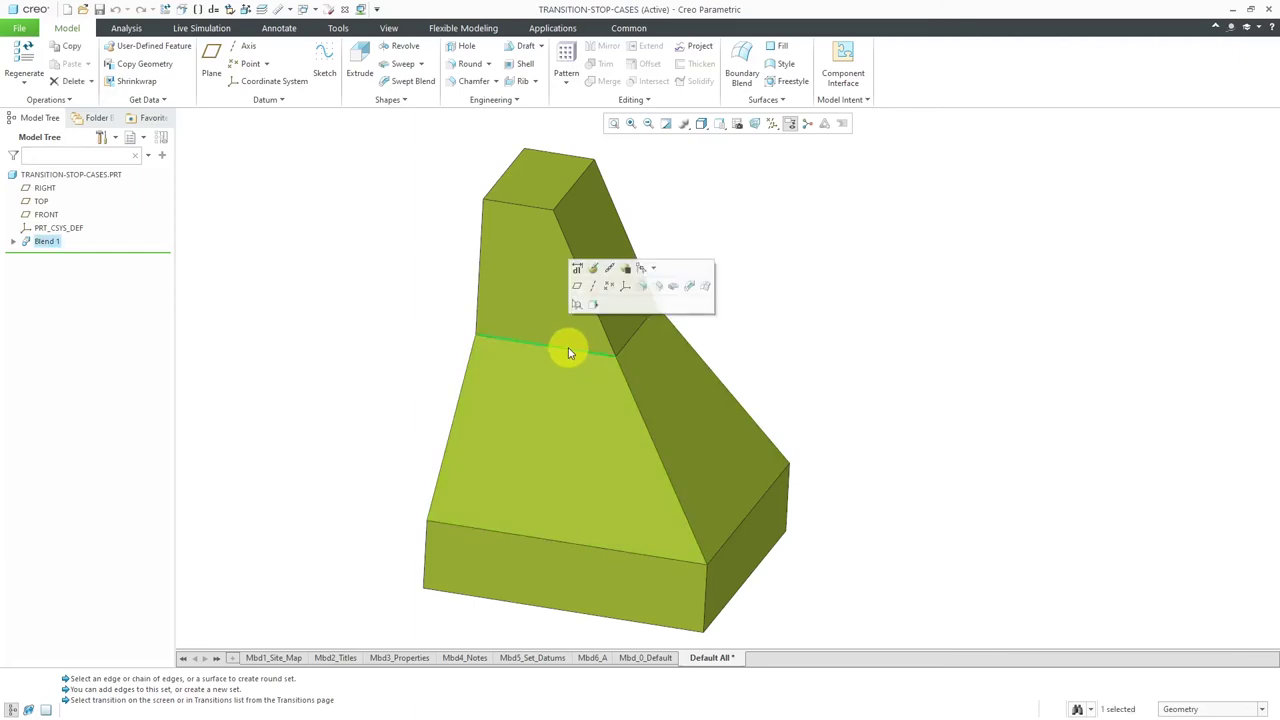
click(645, 288)
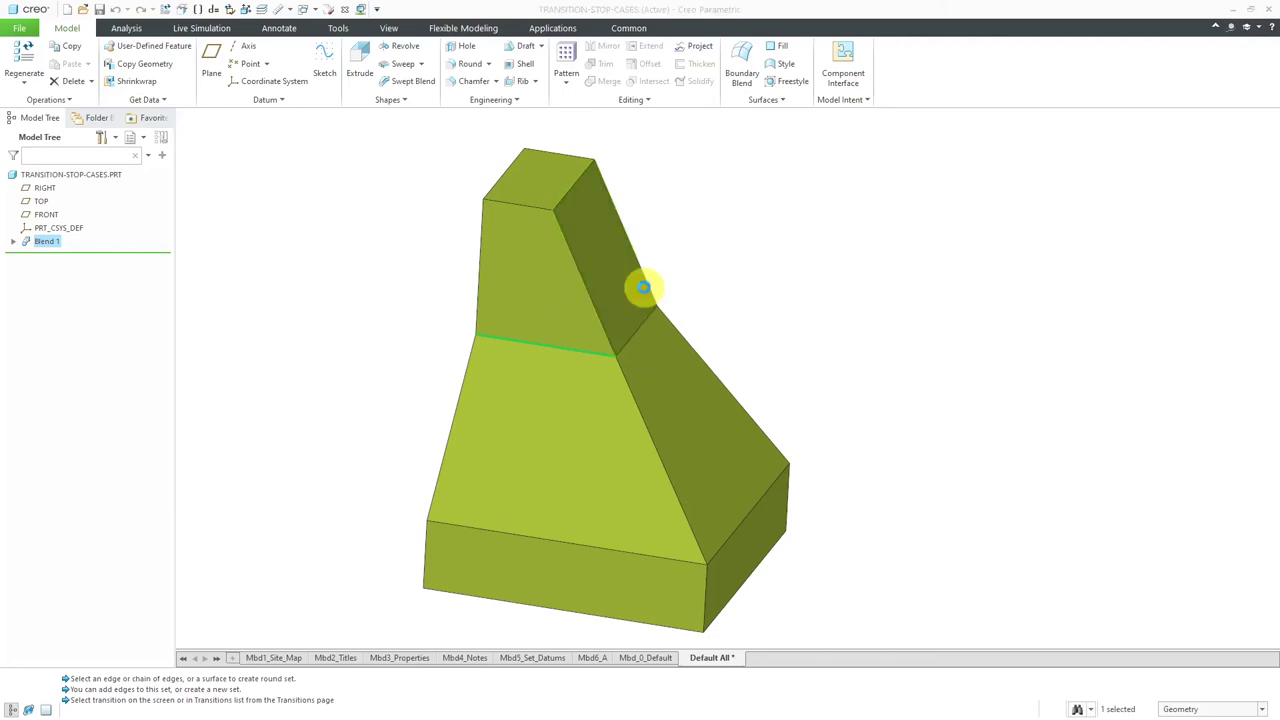
right_click(751, 233)
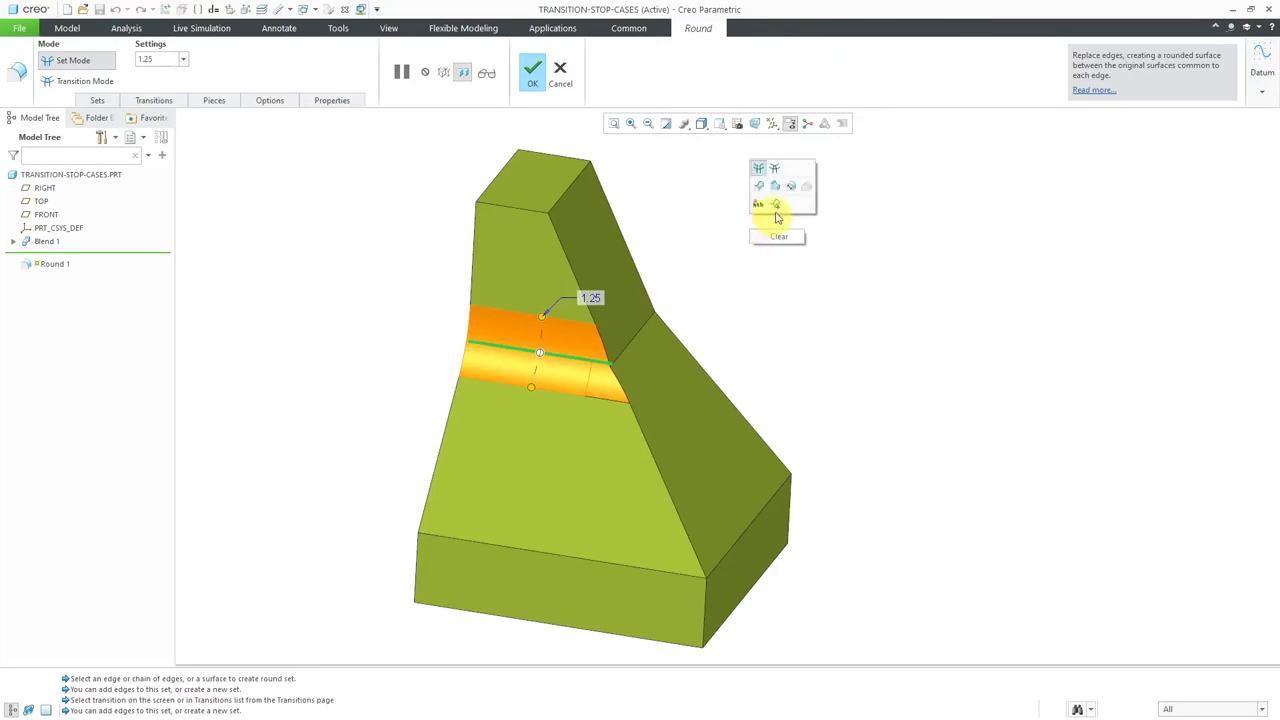
click(776, 176)
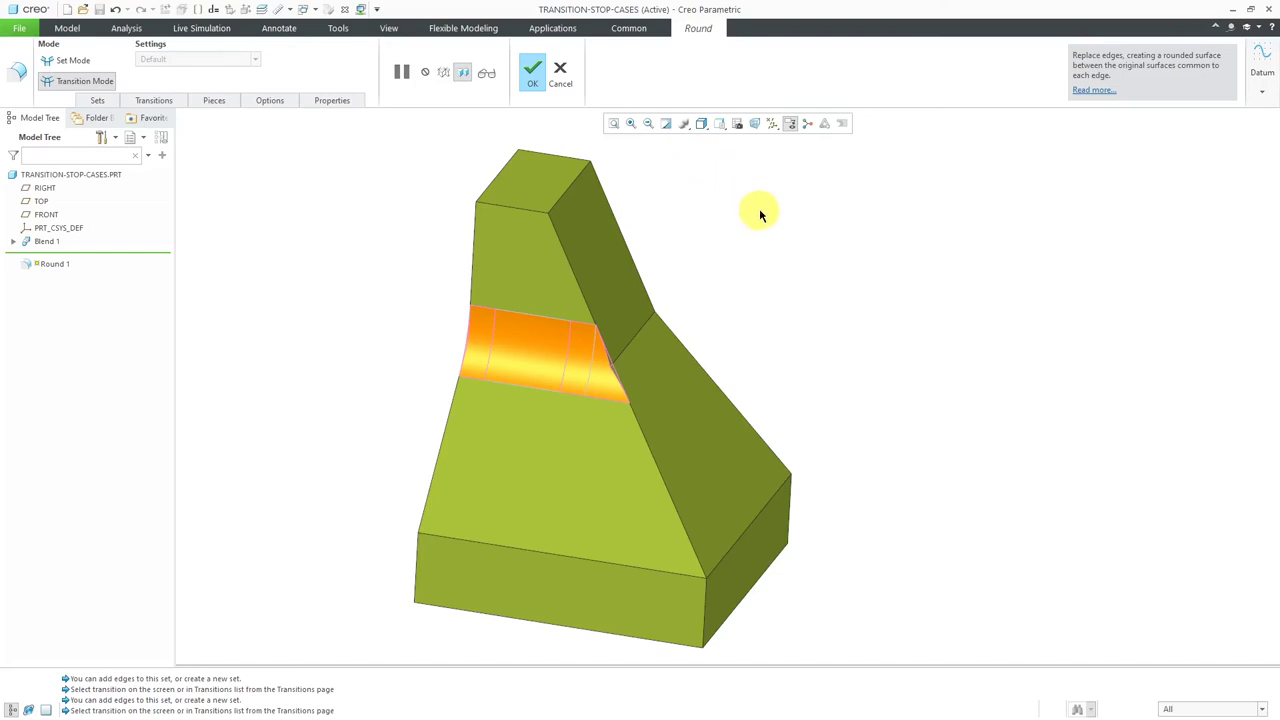
click(606, 378)
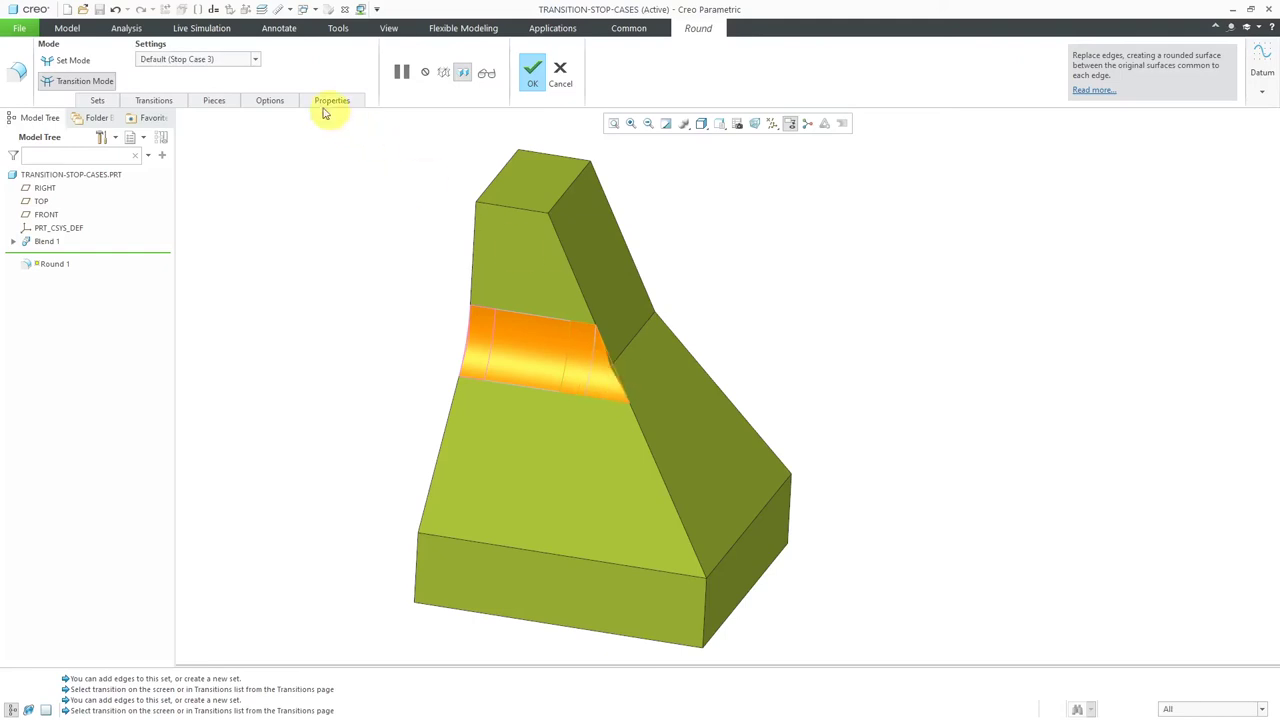
click(233, 62)
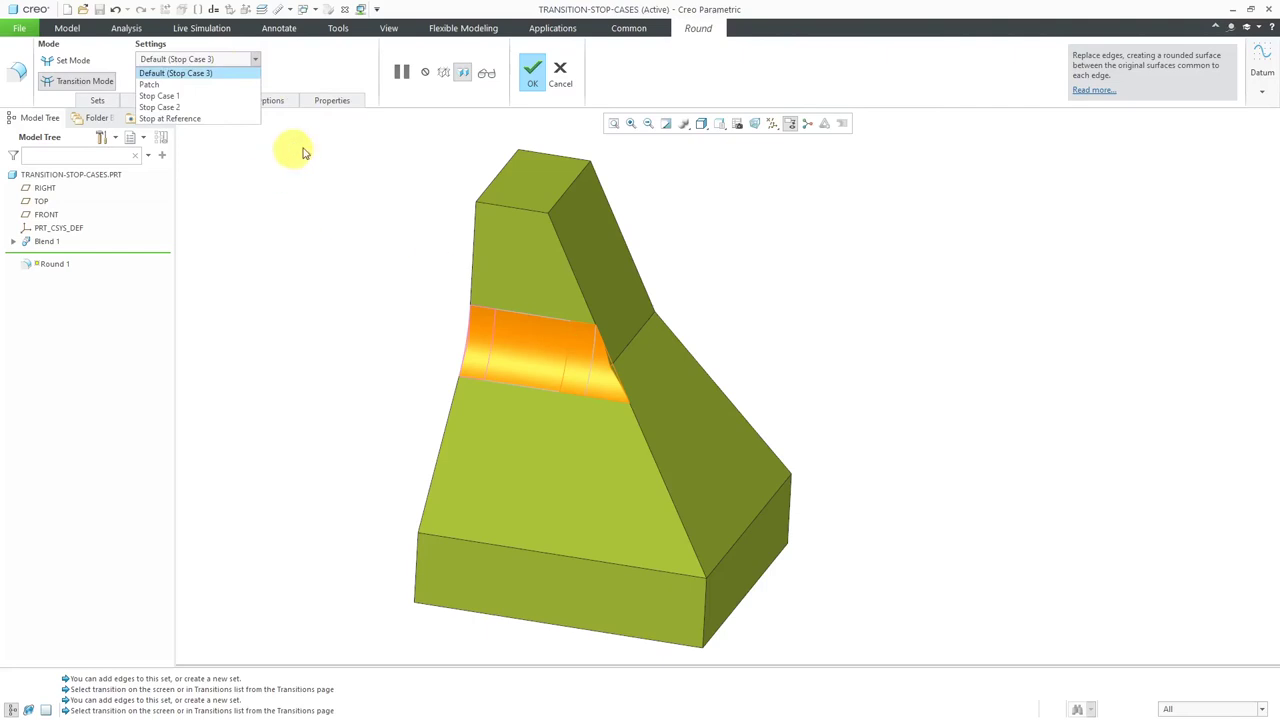
click(543, 74)
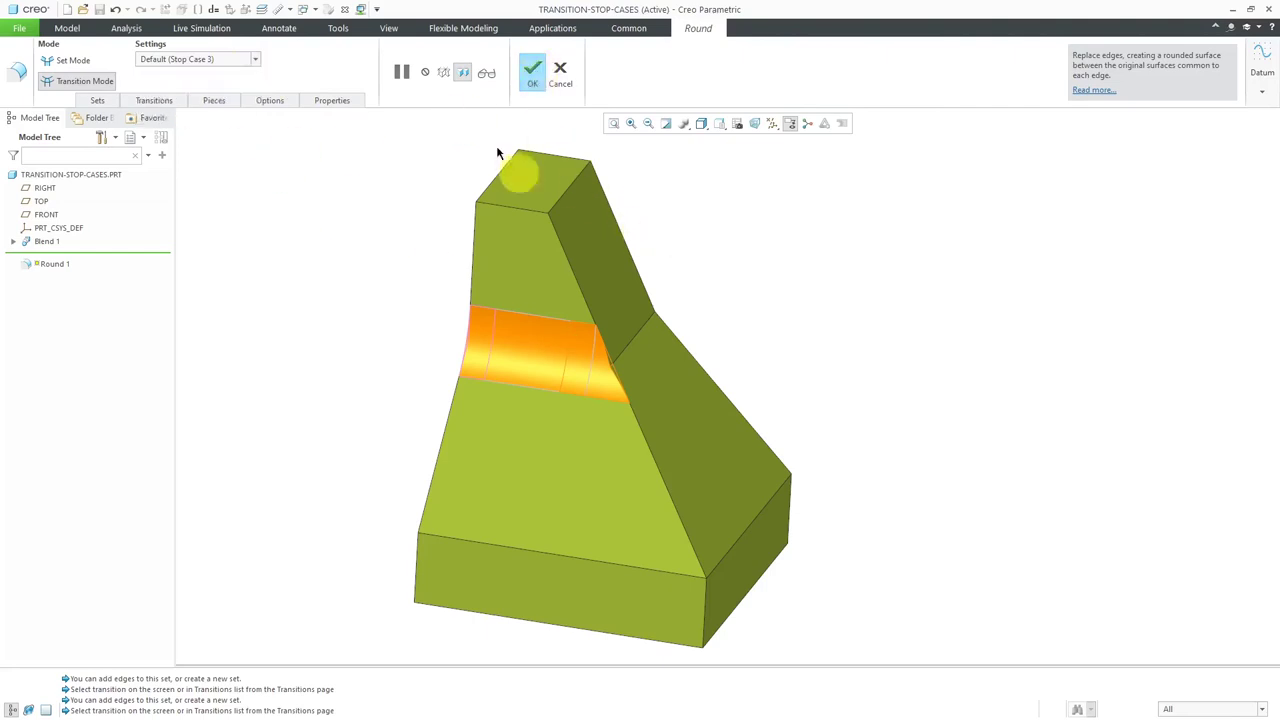
click(532, 72)
middle_drag(643, 274, 777, 277)
scroll(561, 392, up, 4)
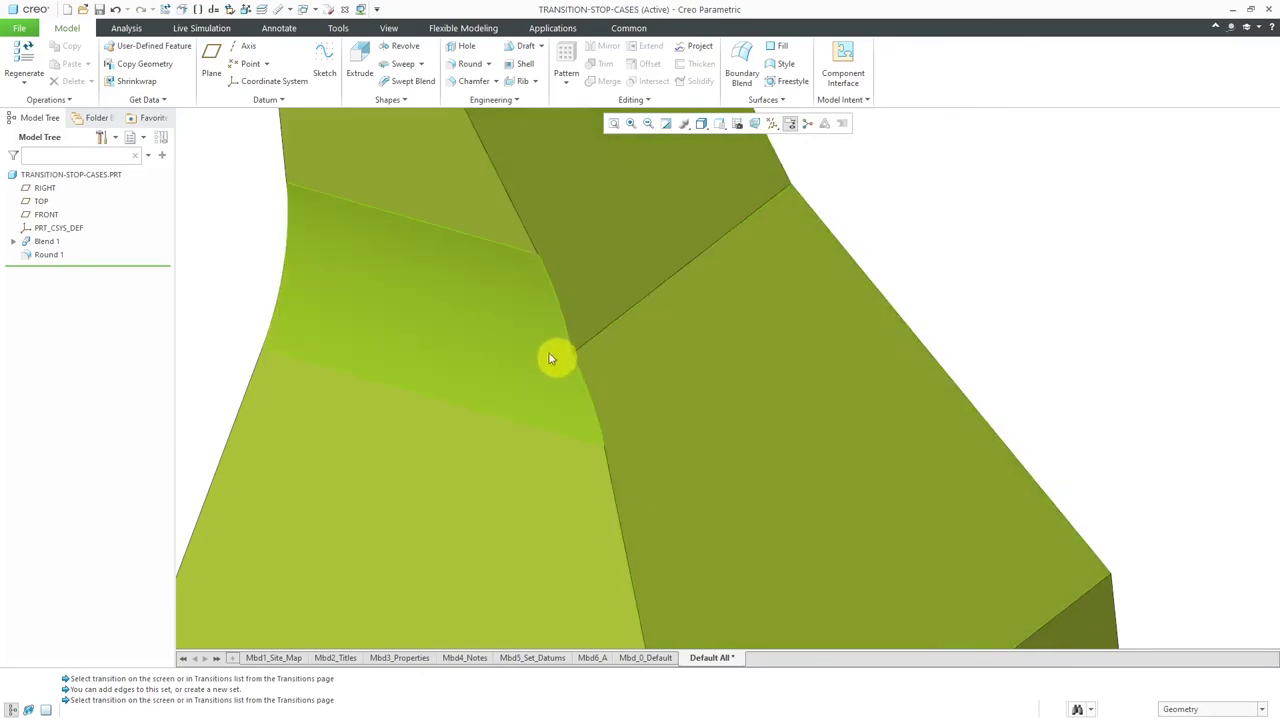
Step: Redefine Round 1 so the transition at its right end uses Stop Case 1
click(500, 335)
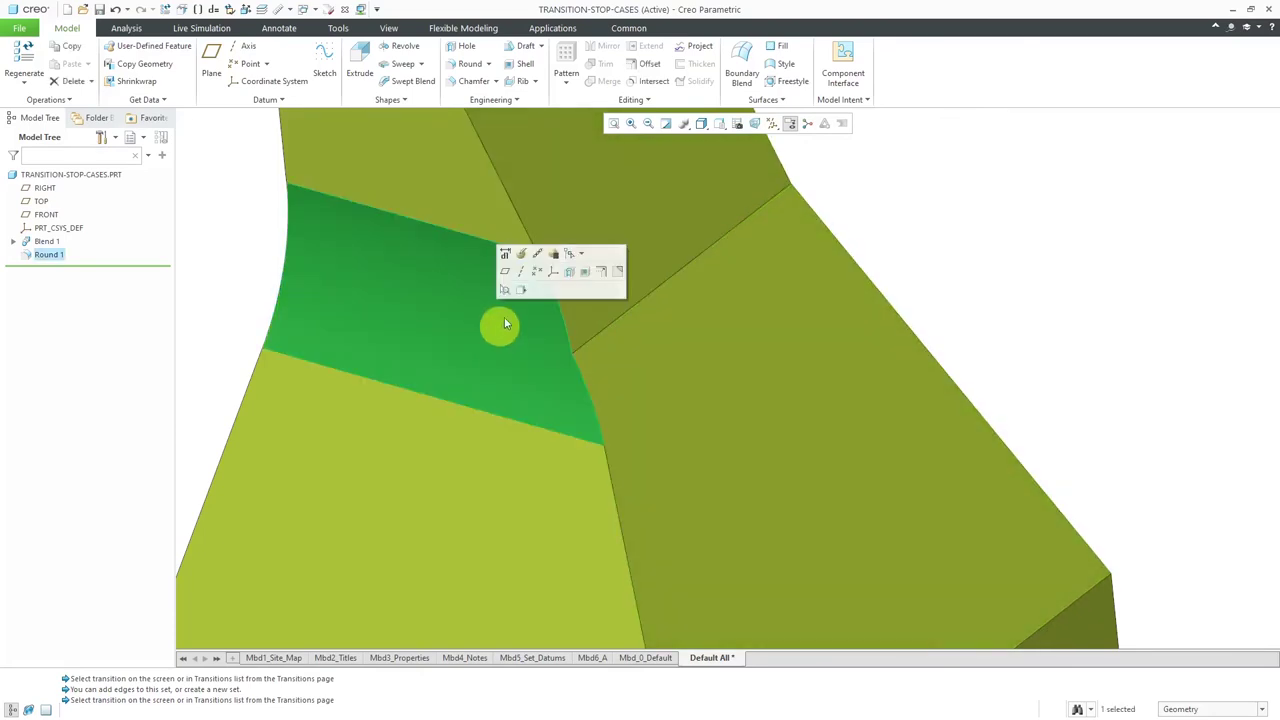
click(529, 253)
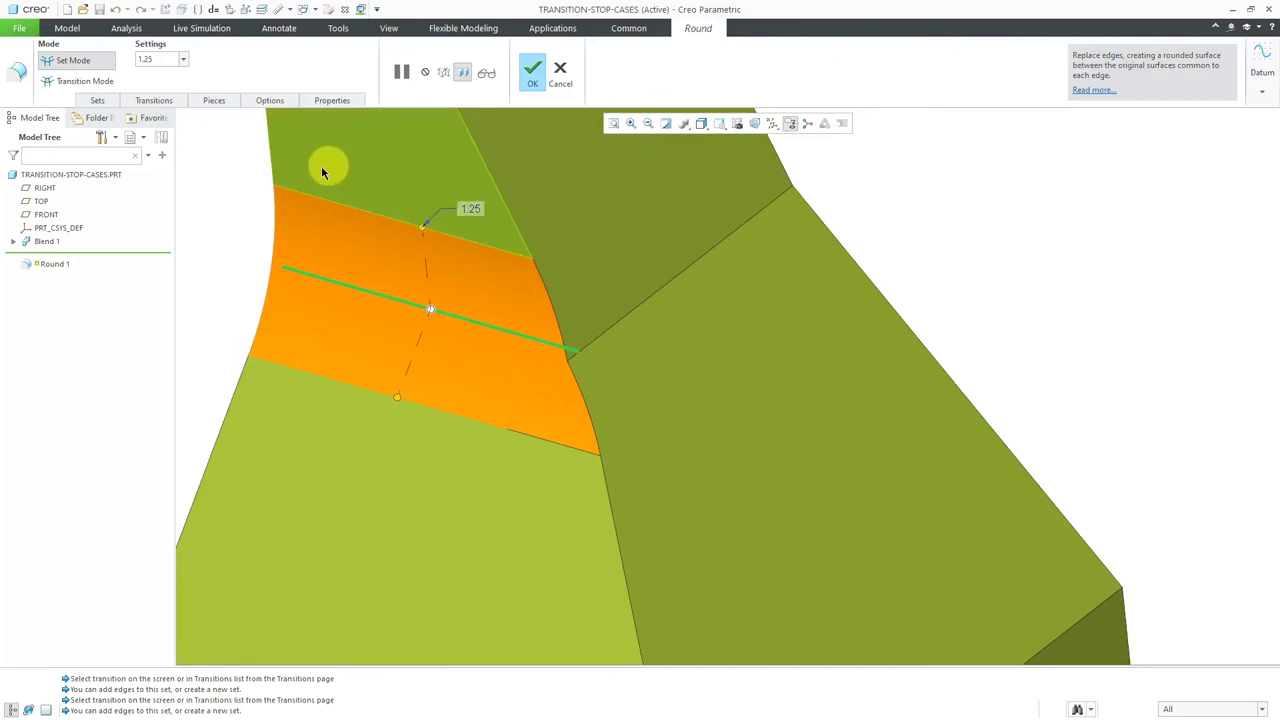
click(88, 80)
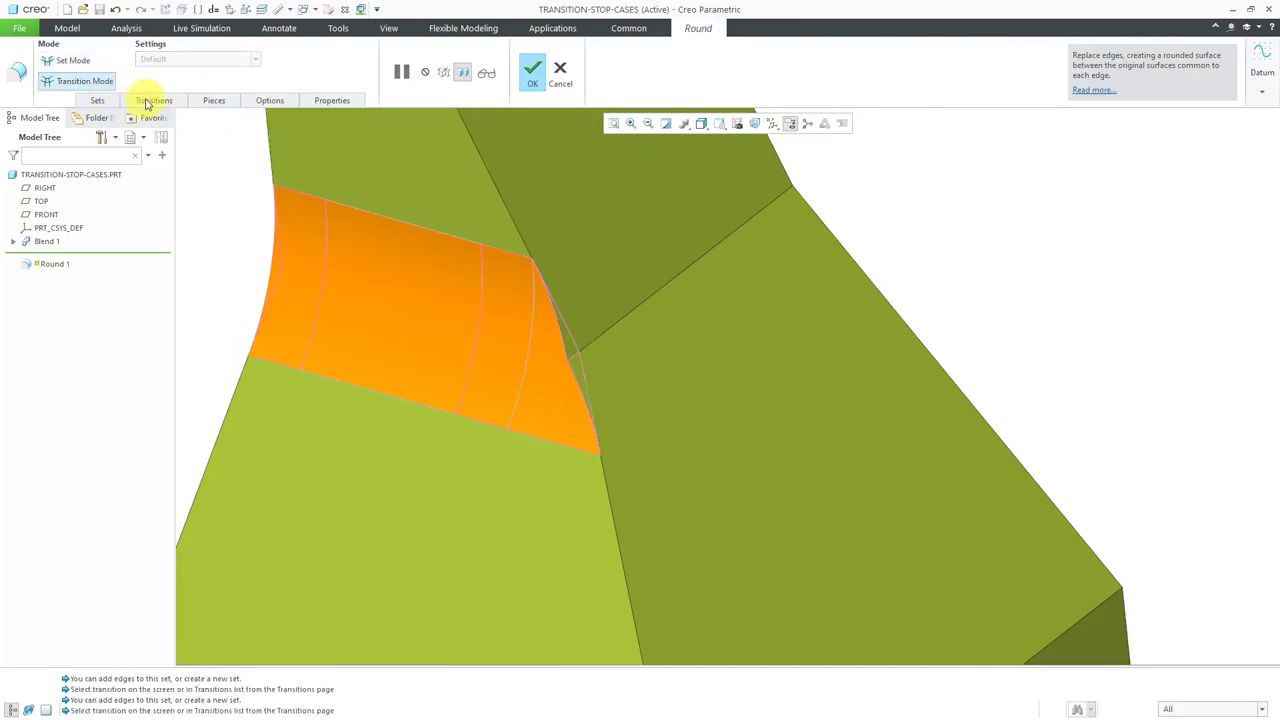
click(147, 101)
click(570, 385)
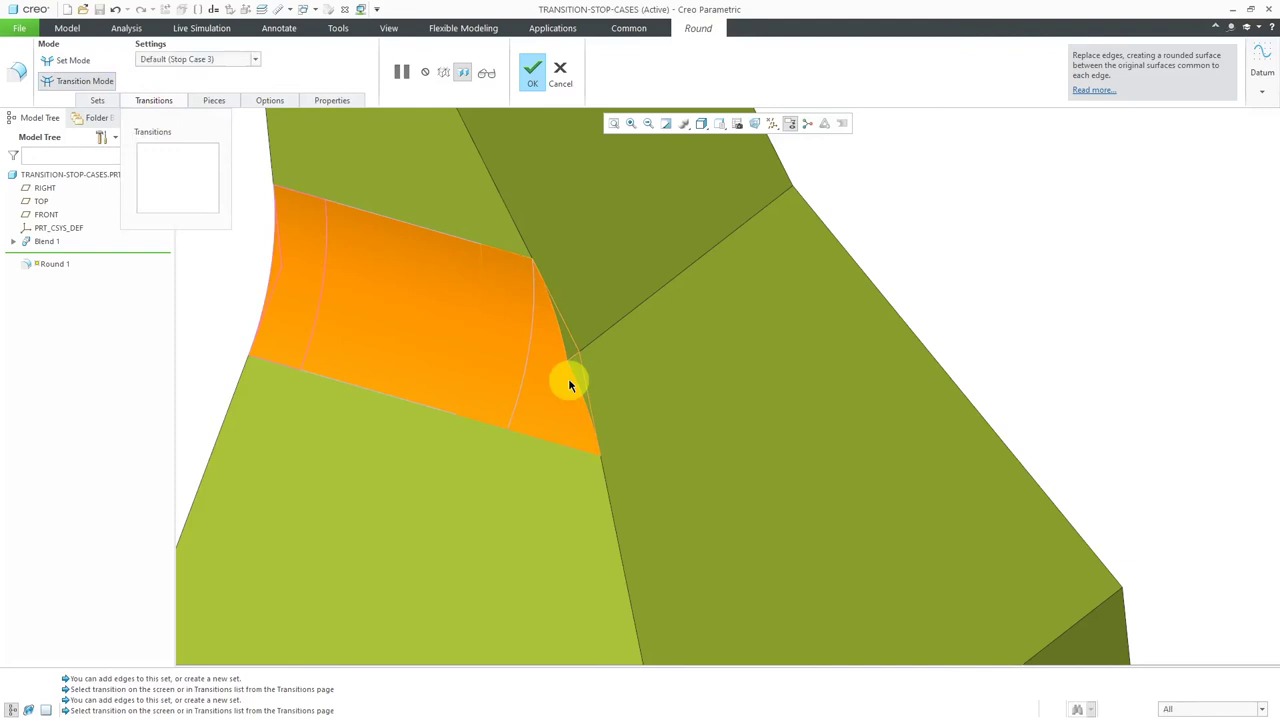
click(256, 61)
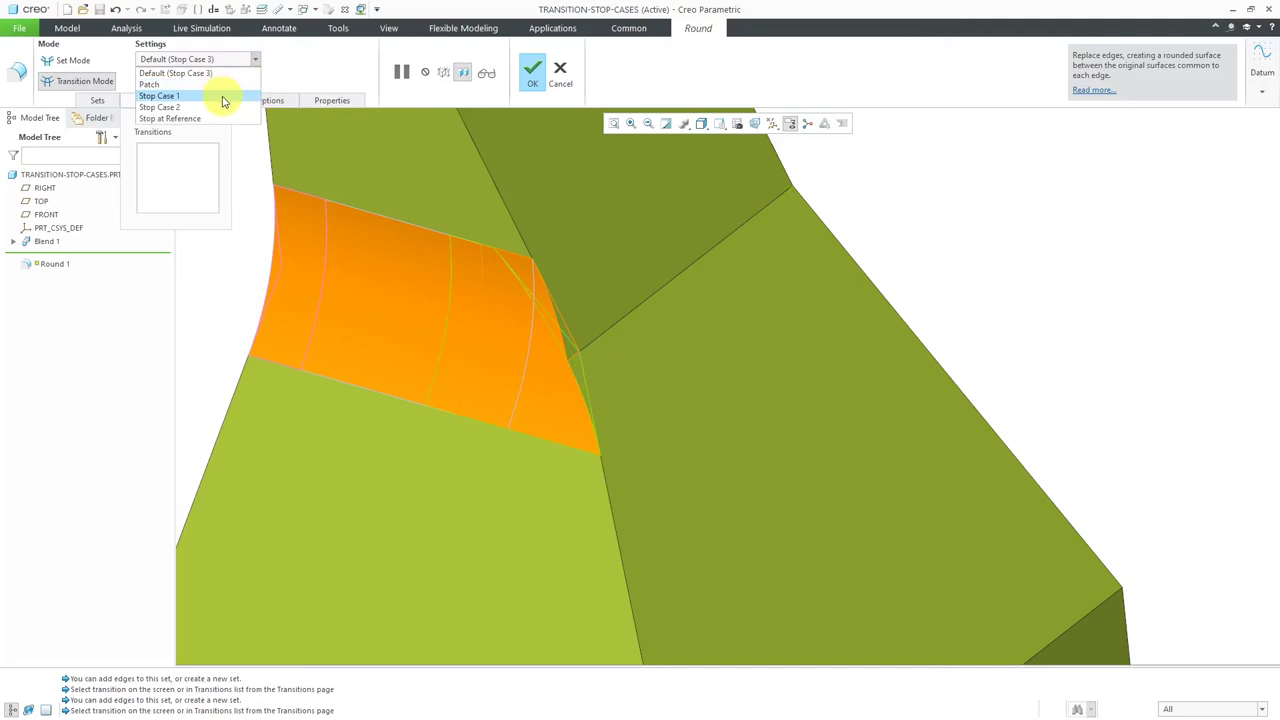
click(224, 96)
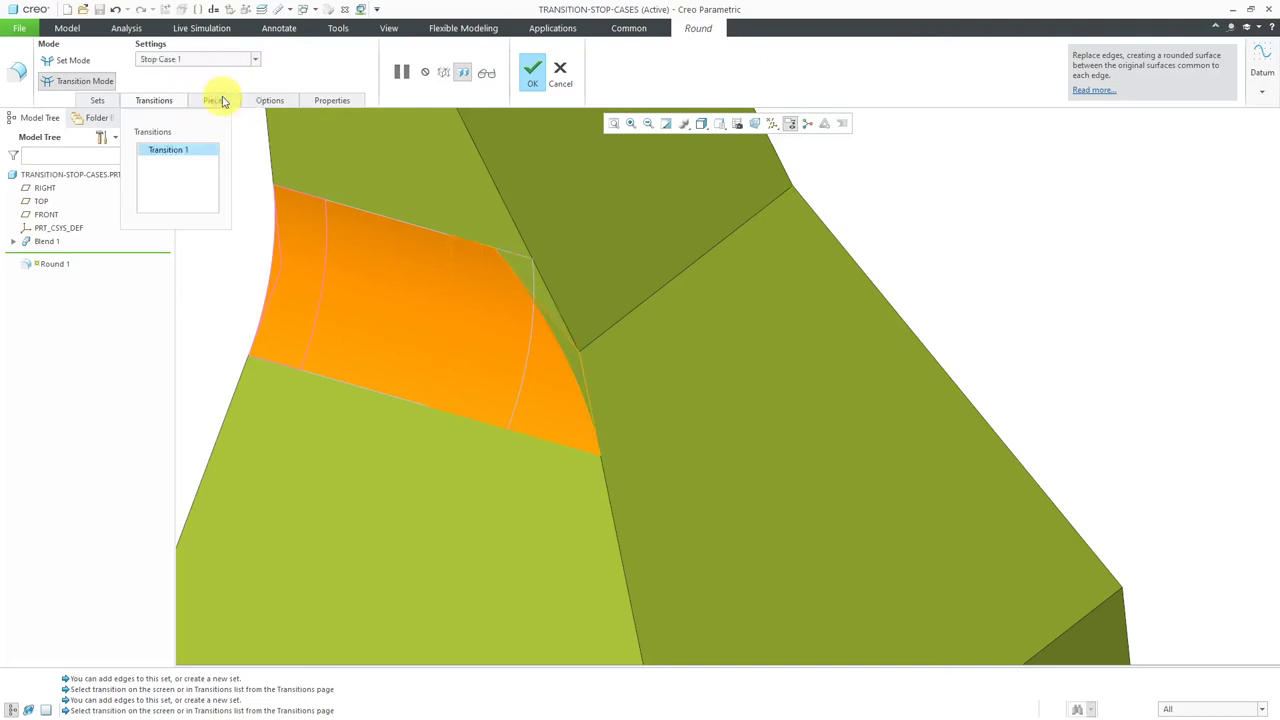
click(527, 80)
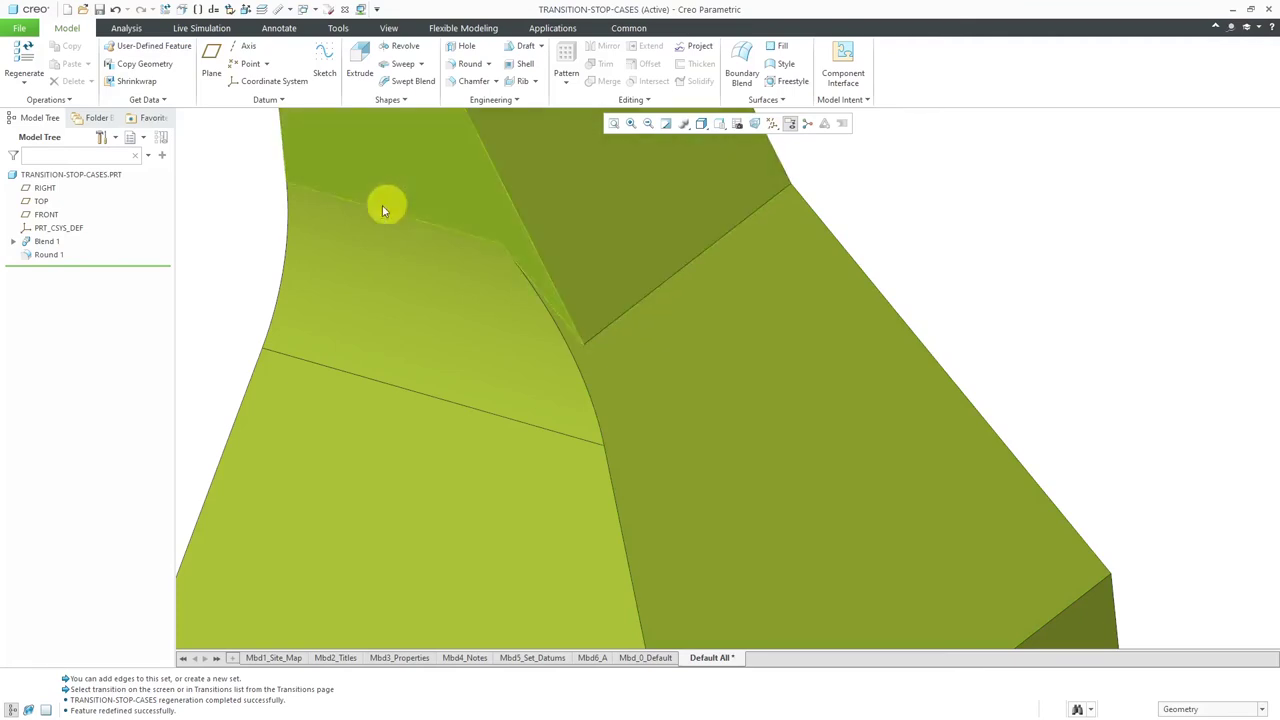
Step: Redefine Round 1 so Transition 1 at its right end uses Stop Case 2
right_click(57, 257)
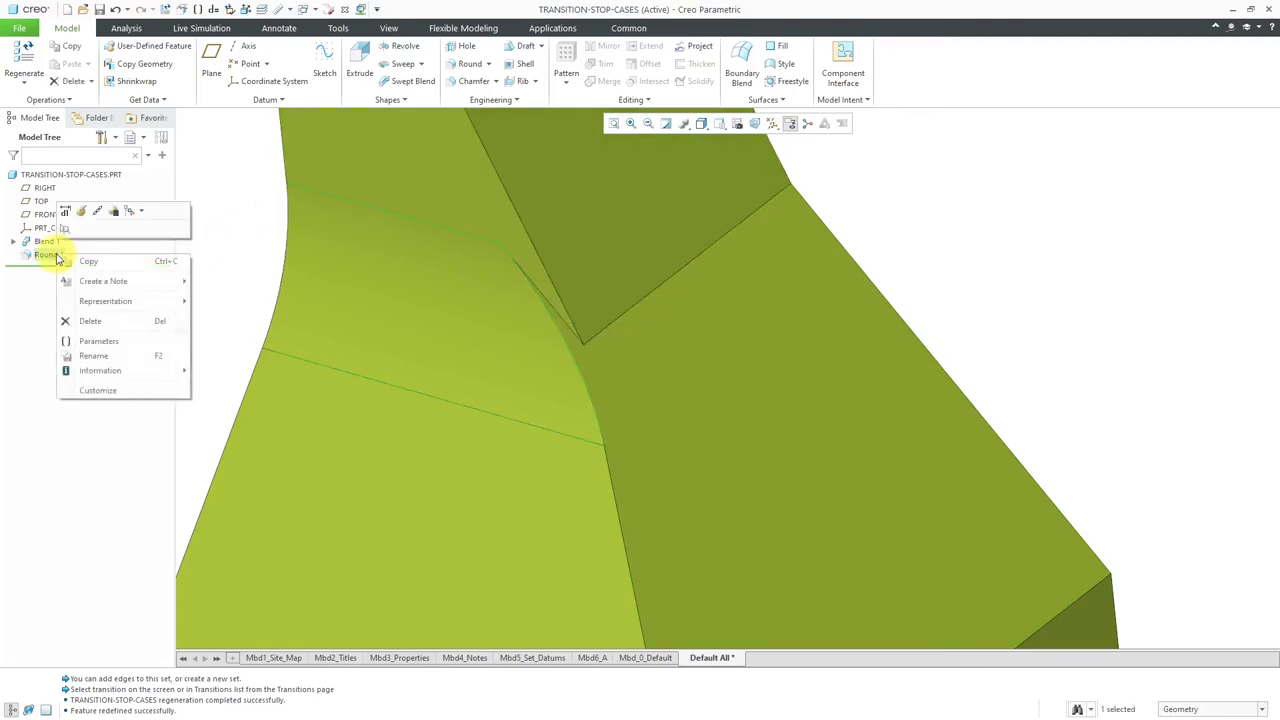
click(85, 210)
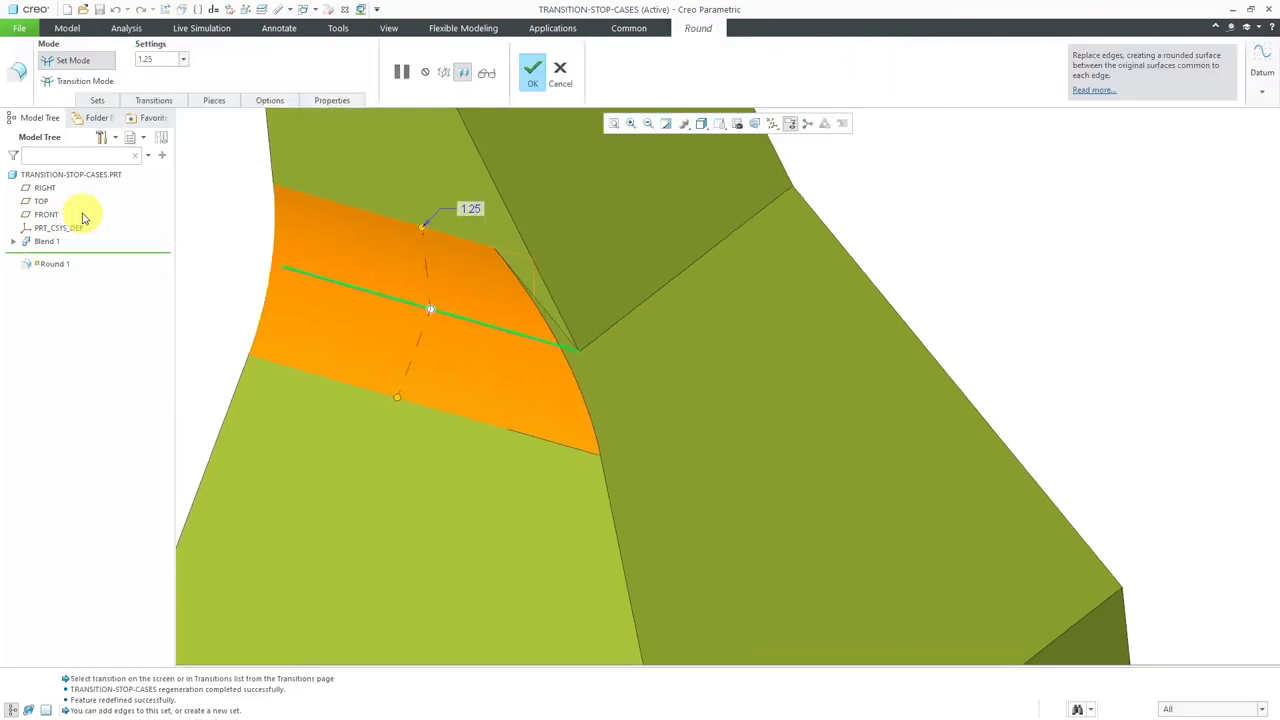
click(92, 81)
click(155, 101)
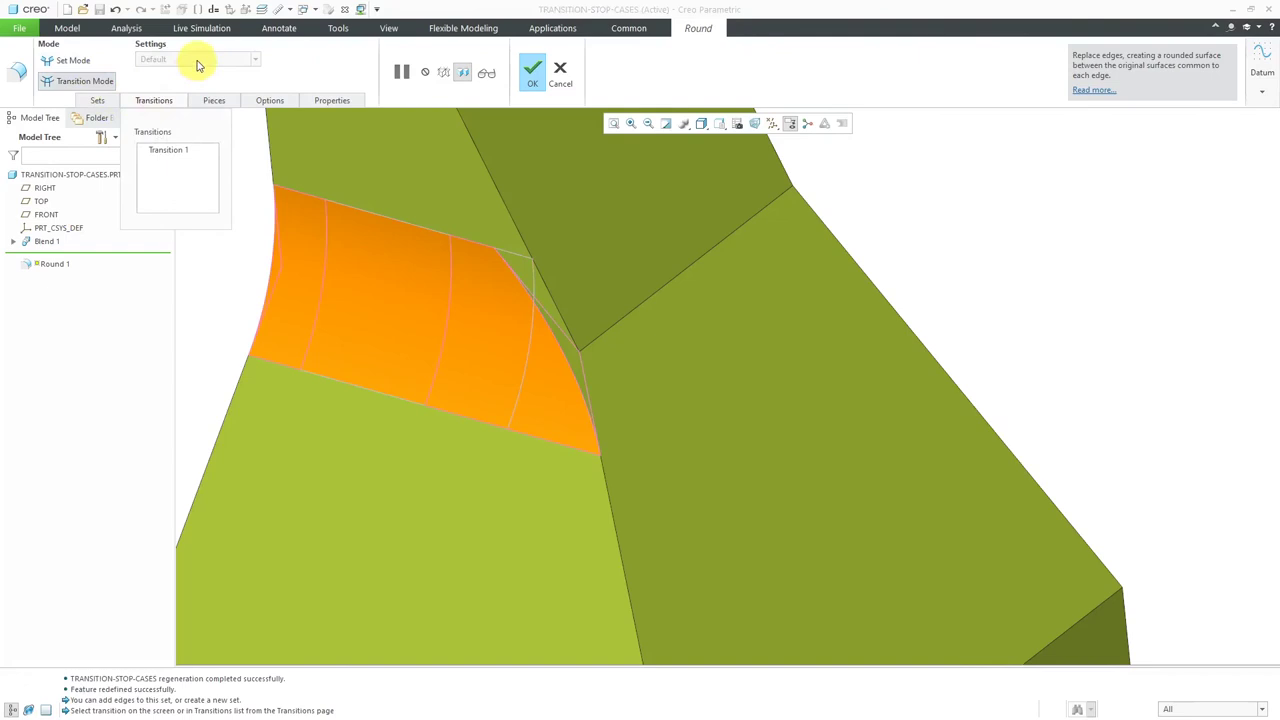
click(170, 150)
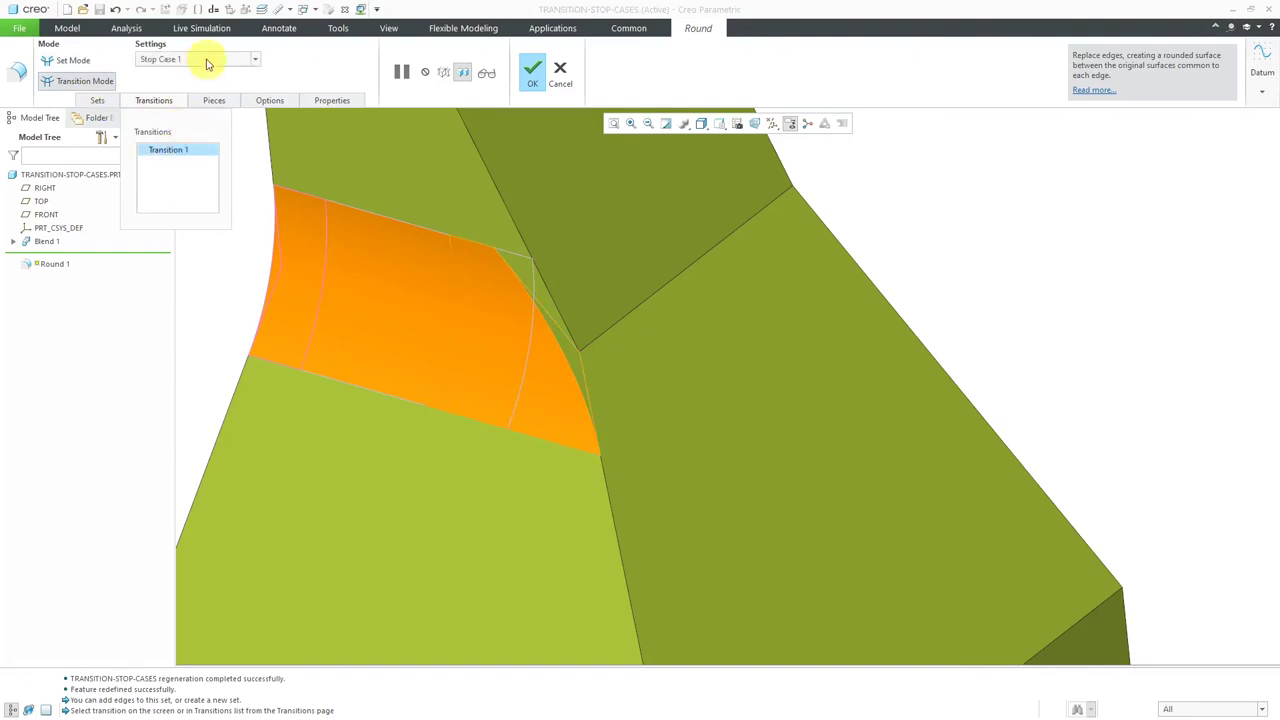
click(208, 62)
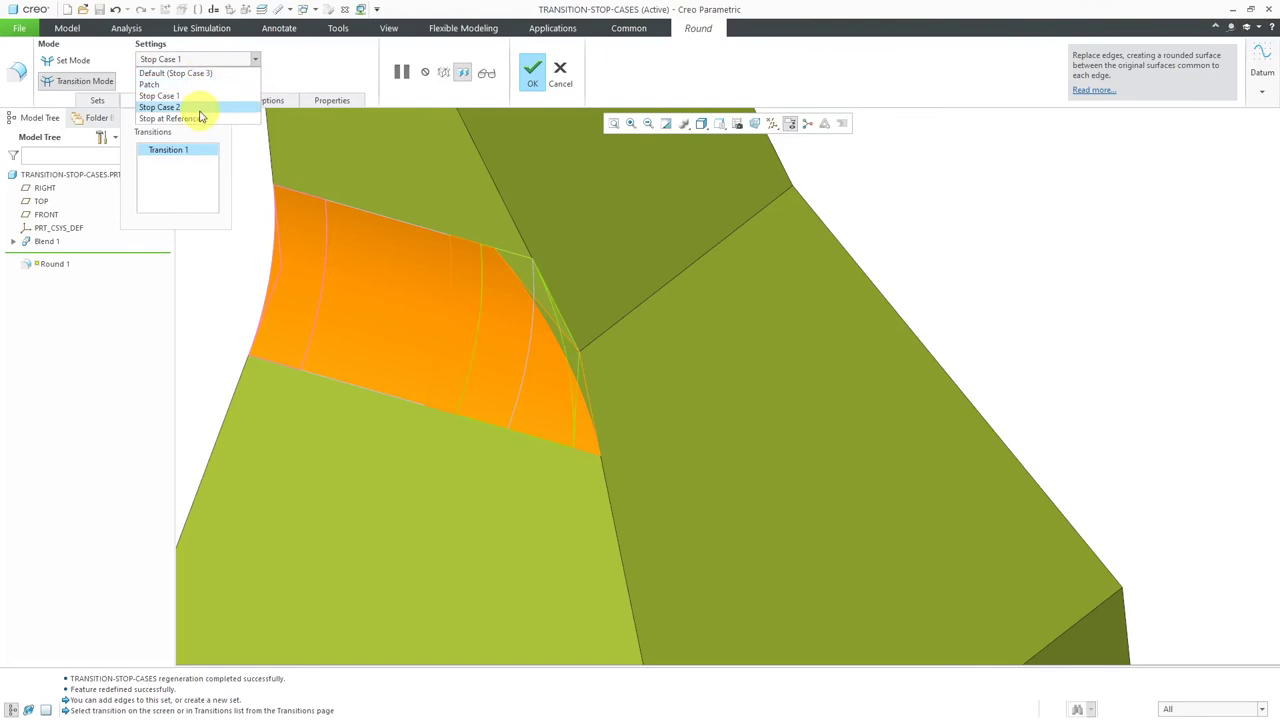
click(199, 108)
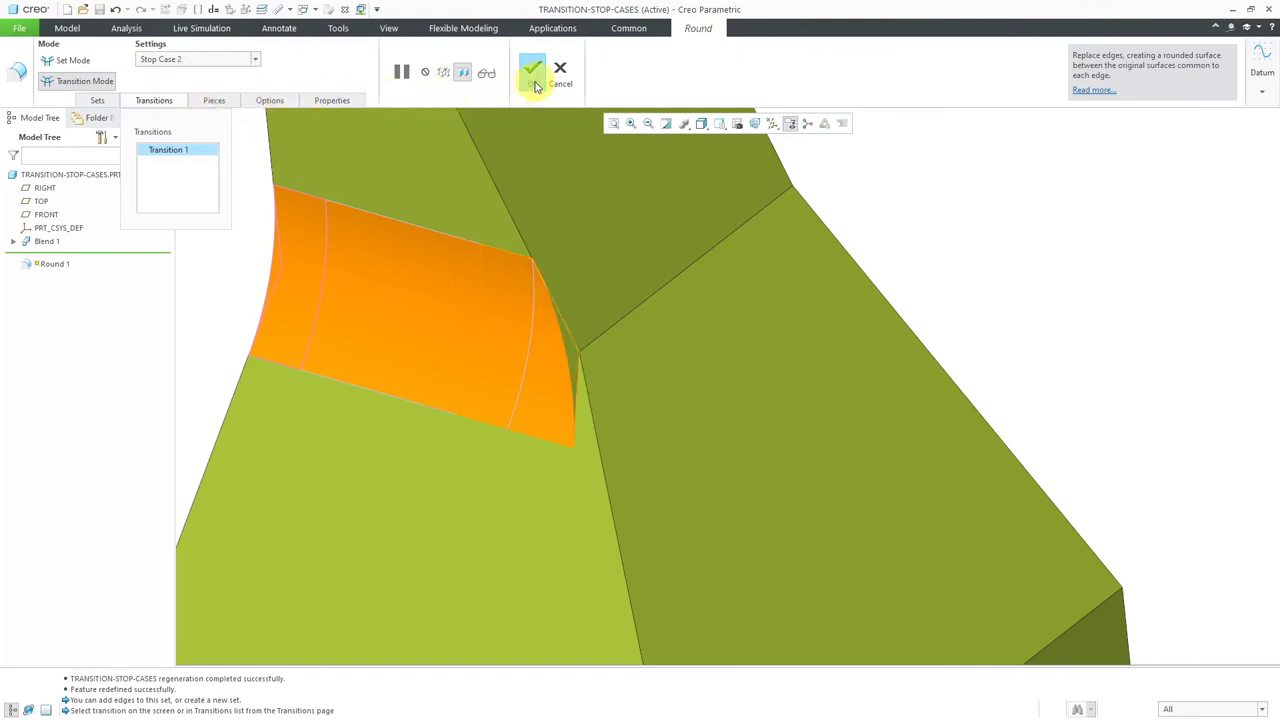
click(533, 80)
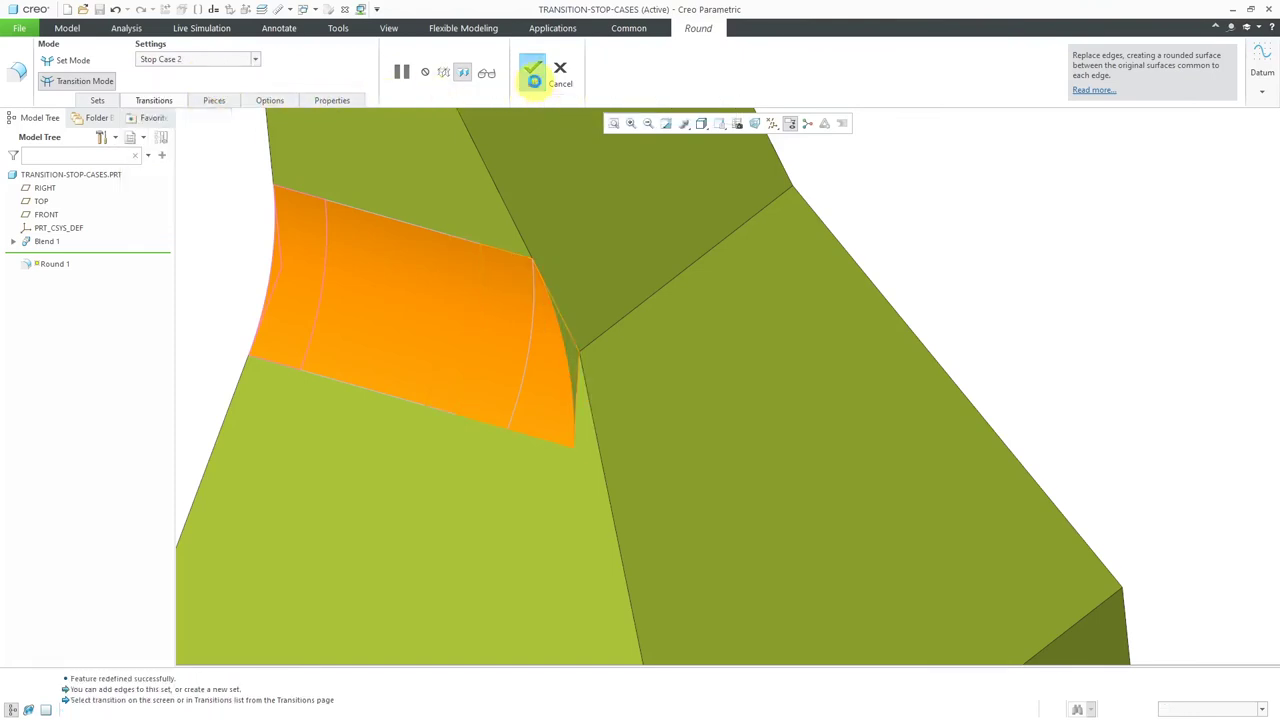
click(1094, 280)
click(638, 278)
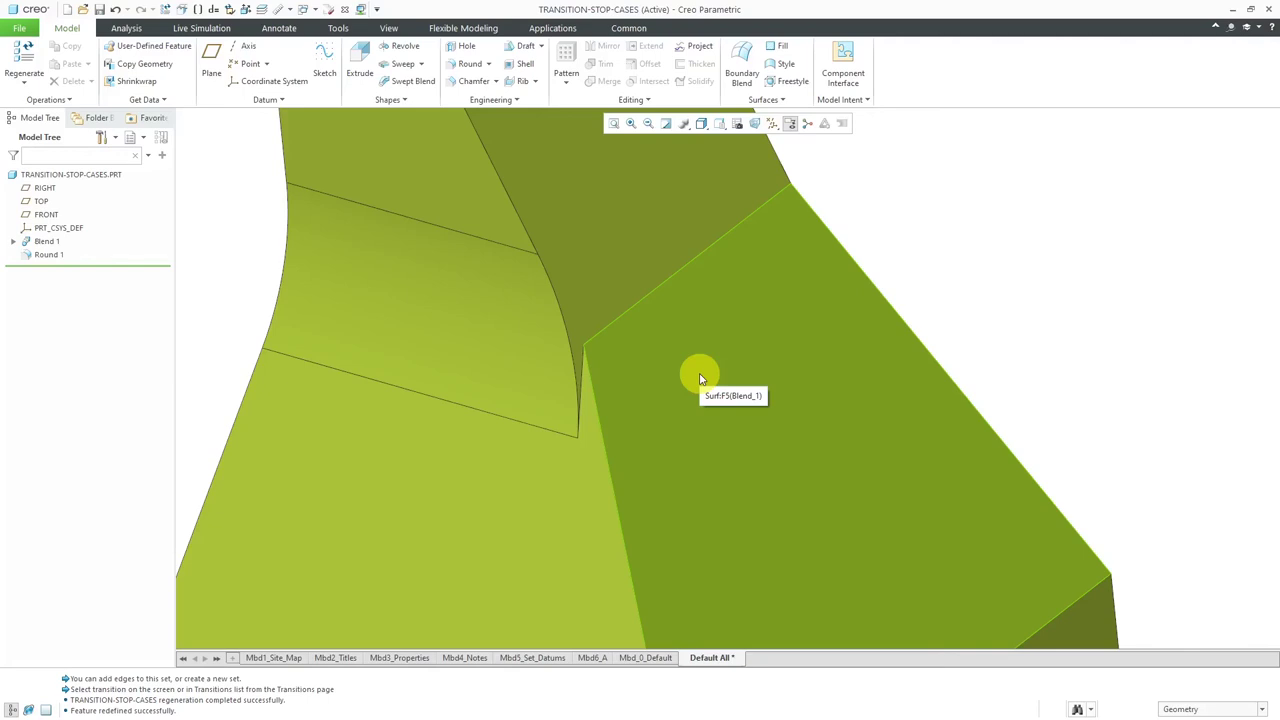
Step: Try the Patch option for Transition 1 at Round 1's right end and discard the change
click(520, 349)
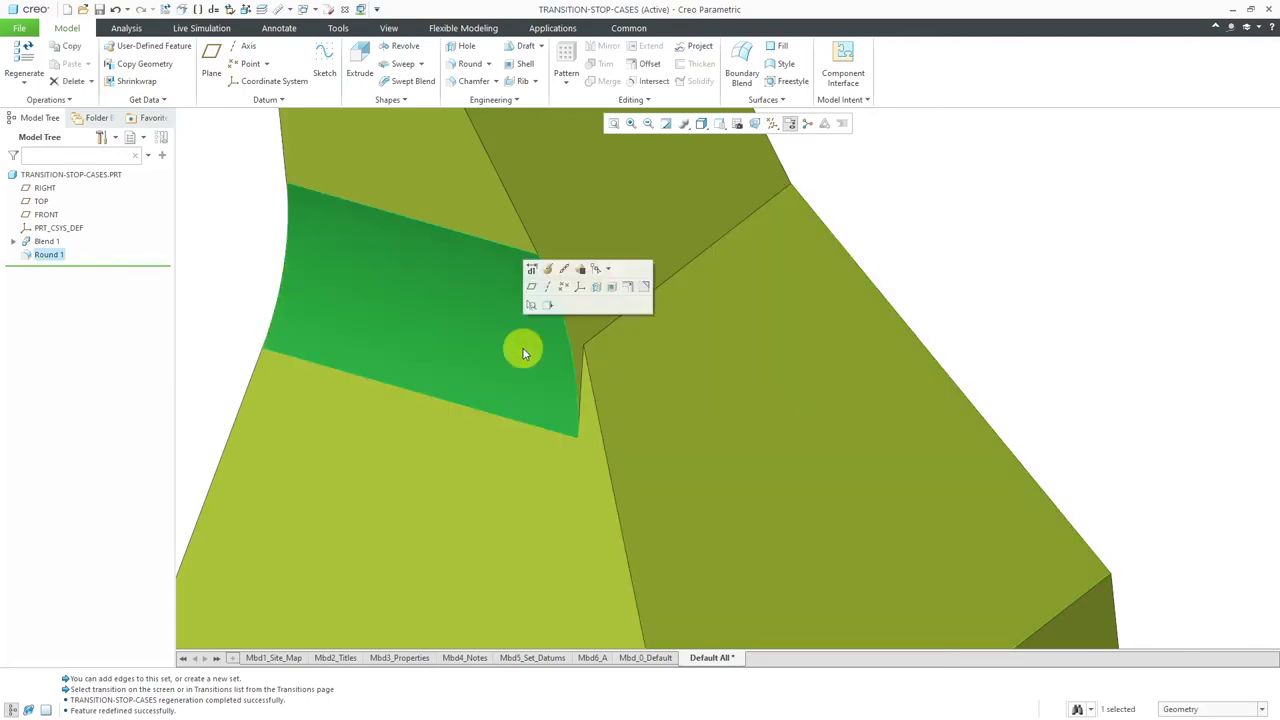
click(548, 269)
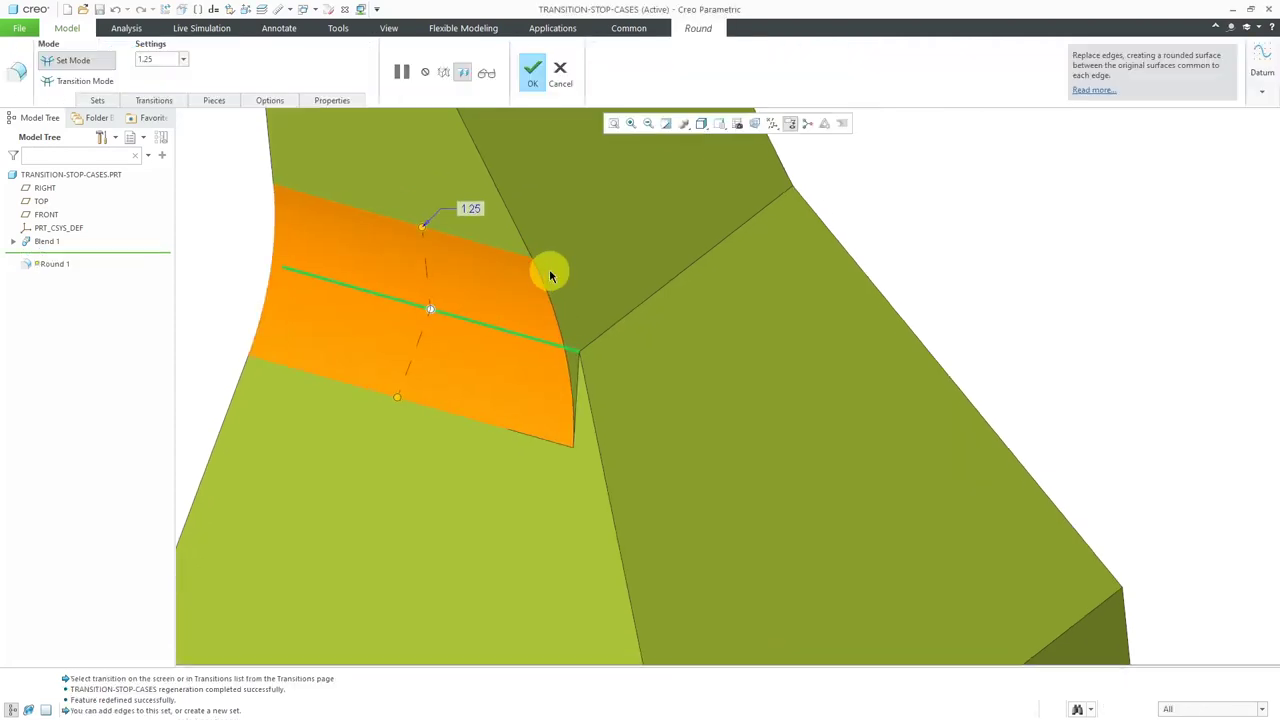
click(95, 82)
click(150, 101)
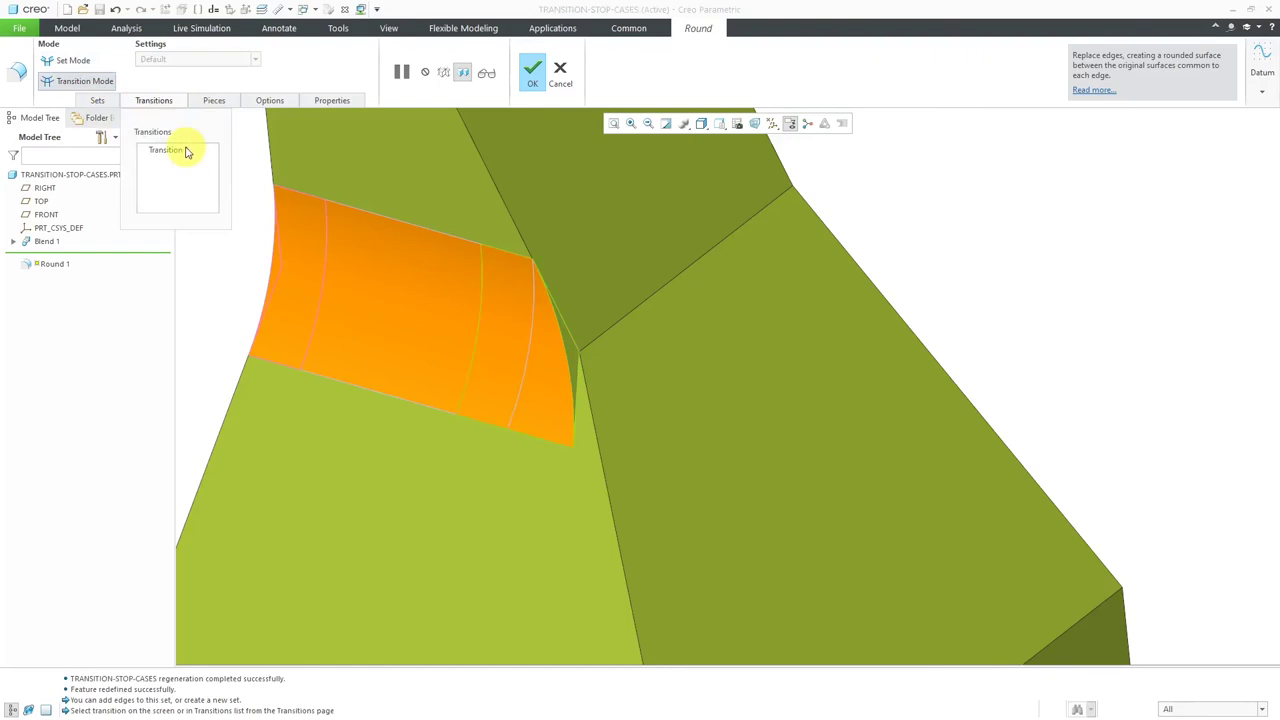
click(188, 150)
click(225, 61)
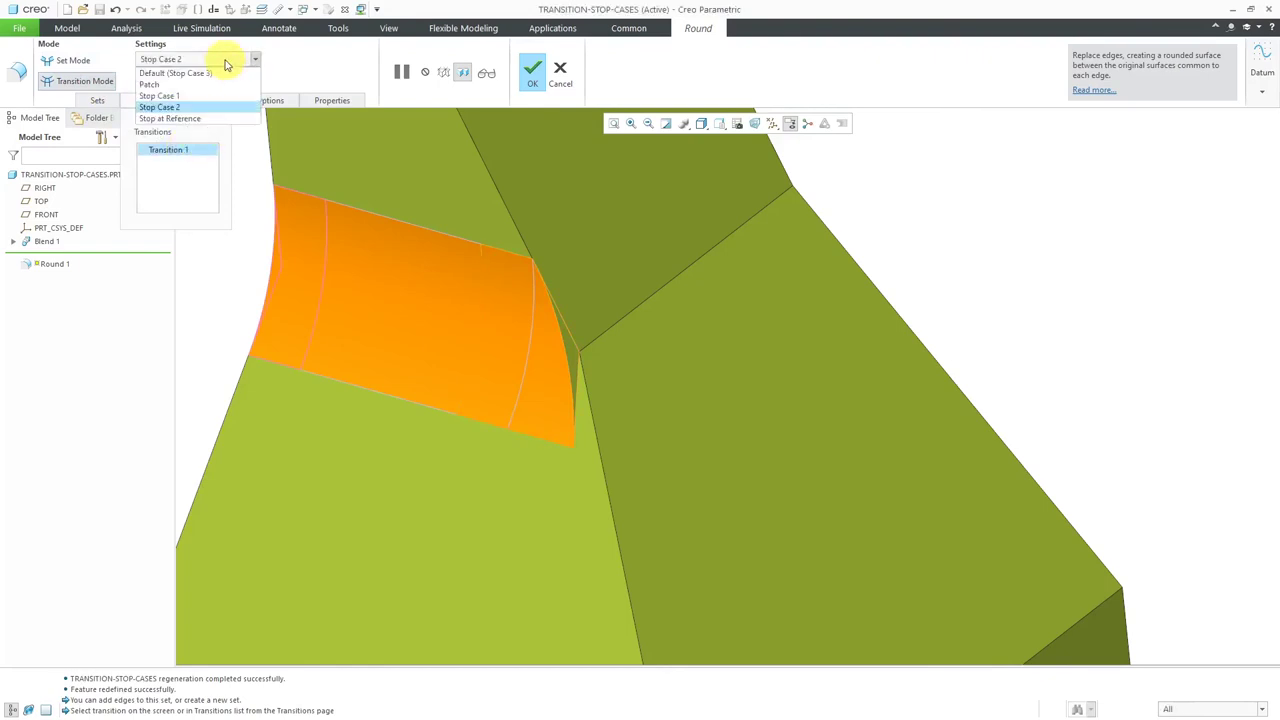
click(217, 86)
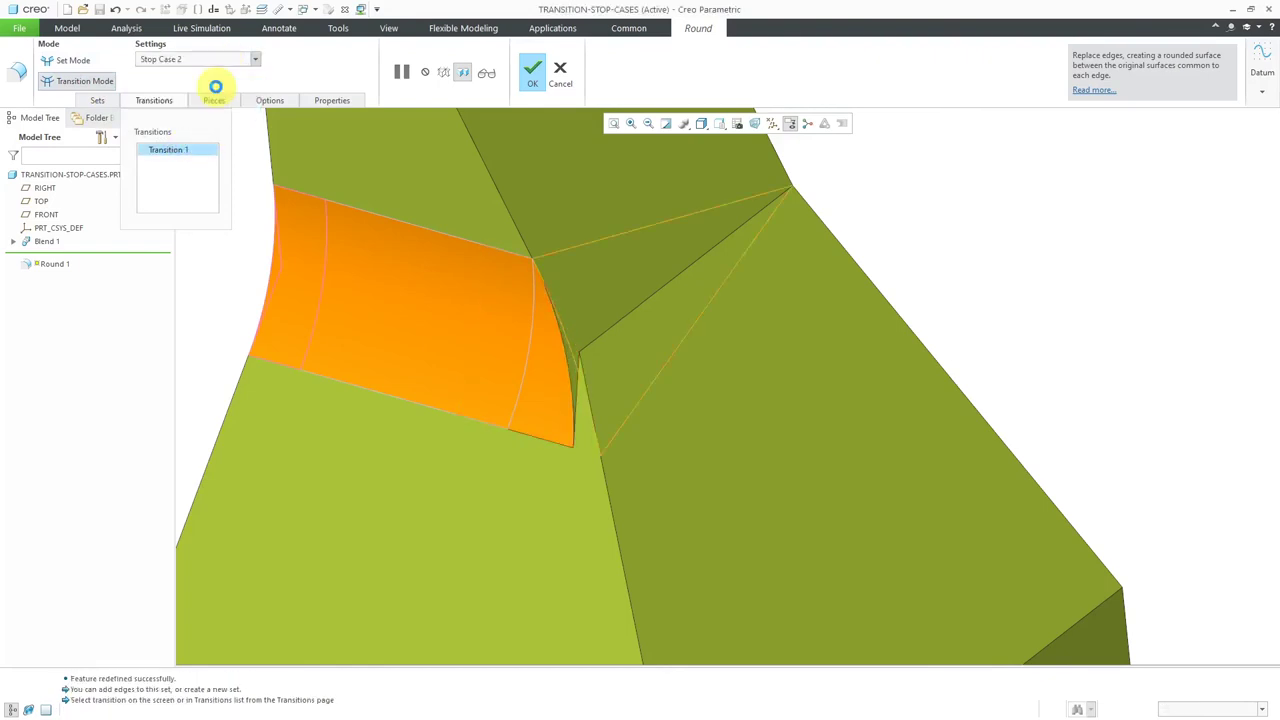
click(565, 73)
middle_drag(994, 266, 694, 480)
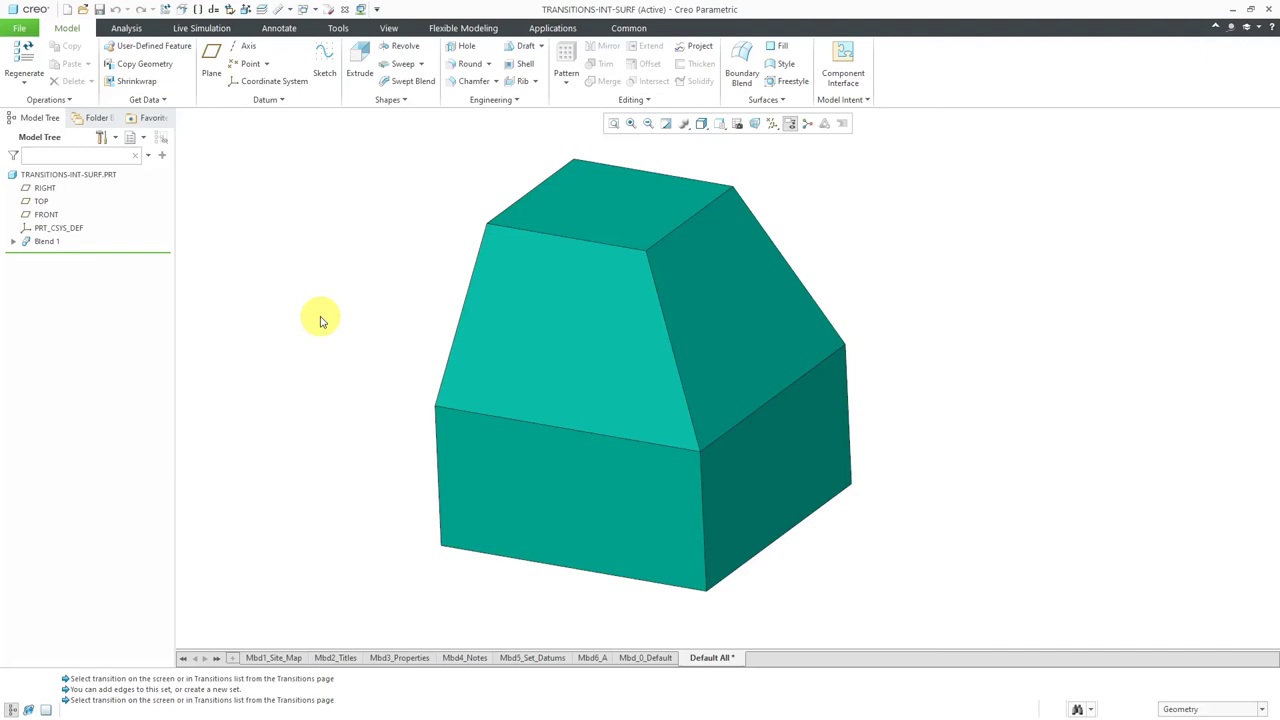
Step: Start a 1.25 radius round on the front corner's slanted edge and the vertical edge below it, as one set
click(468, 64)
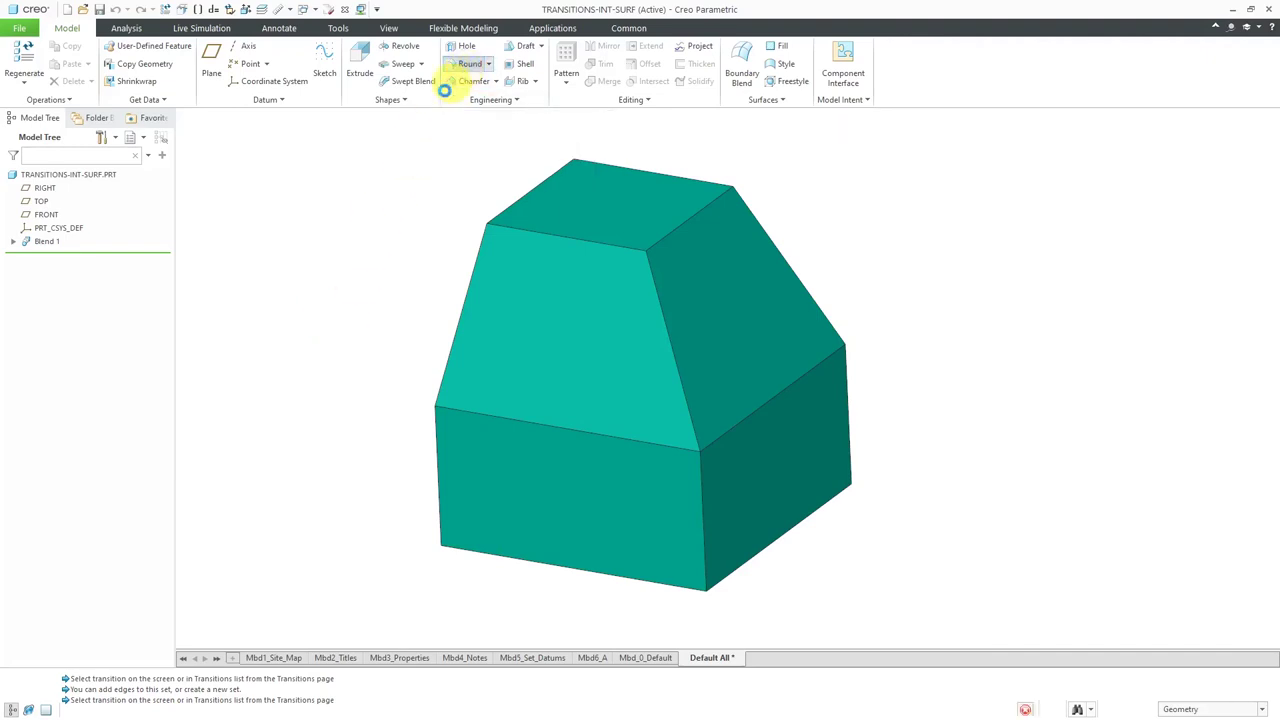
click(678, 375)
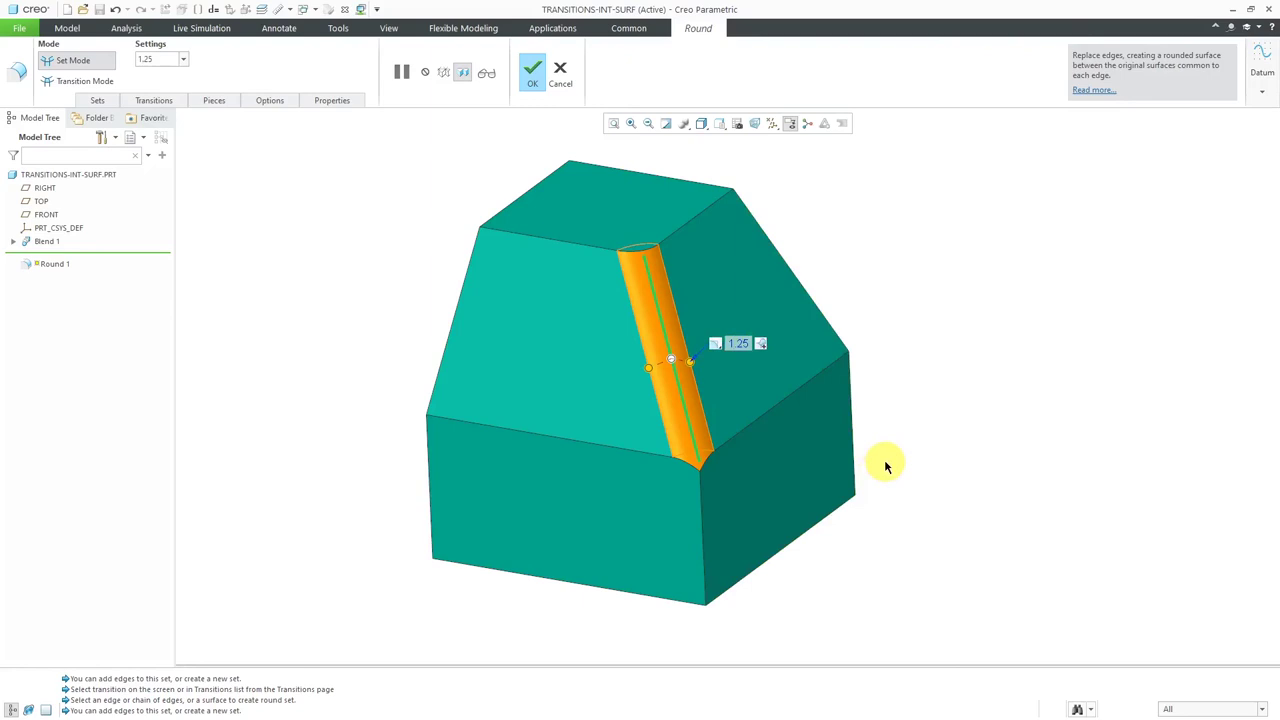
ctrl+click(702, 510)
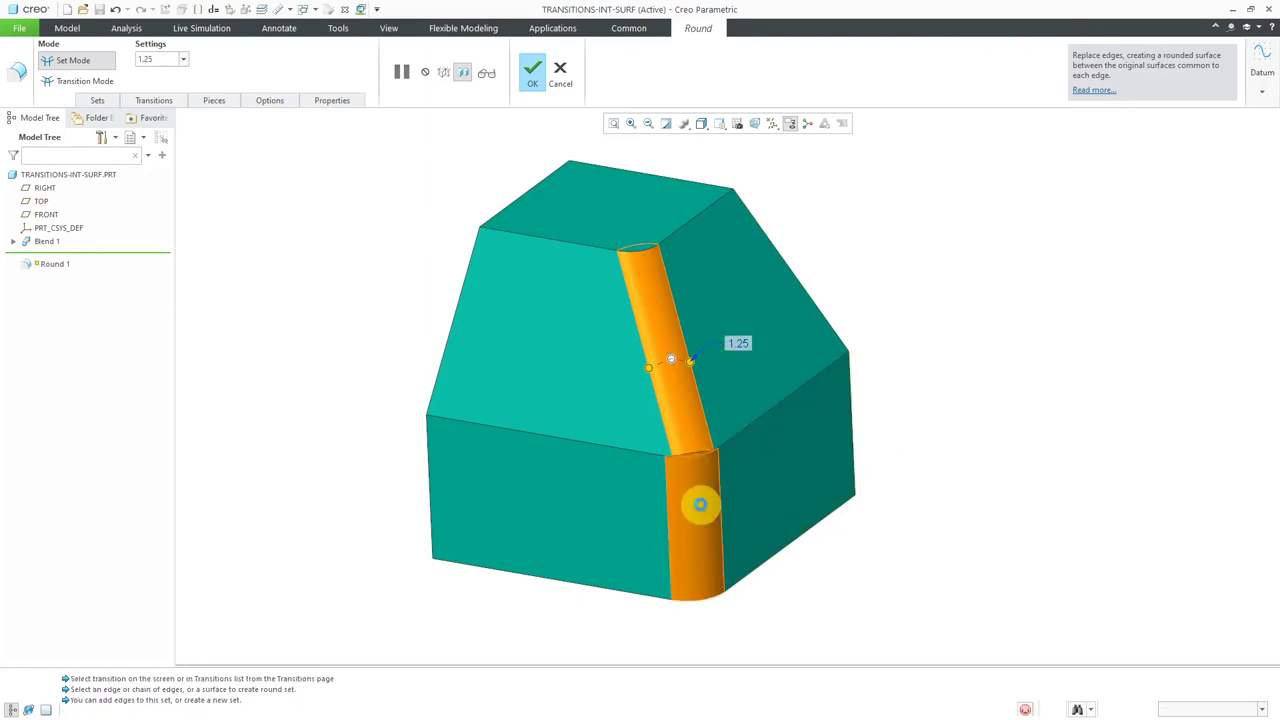
middle_drag(791, 560, 795, 588)
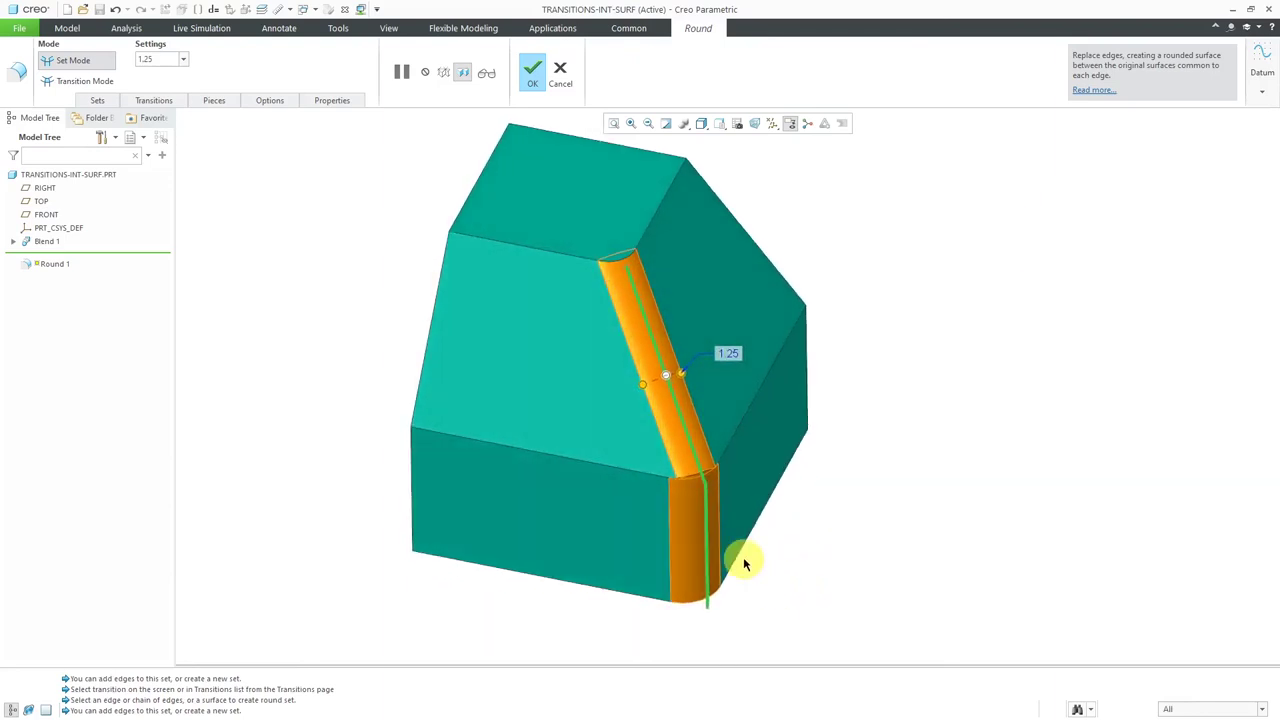
scroll(690, 472, down, 3)
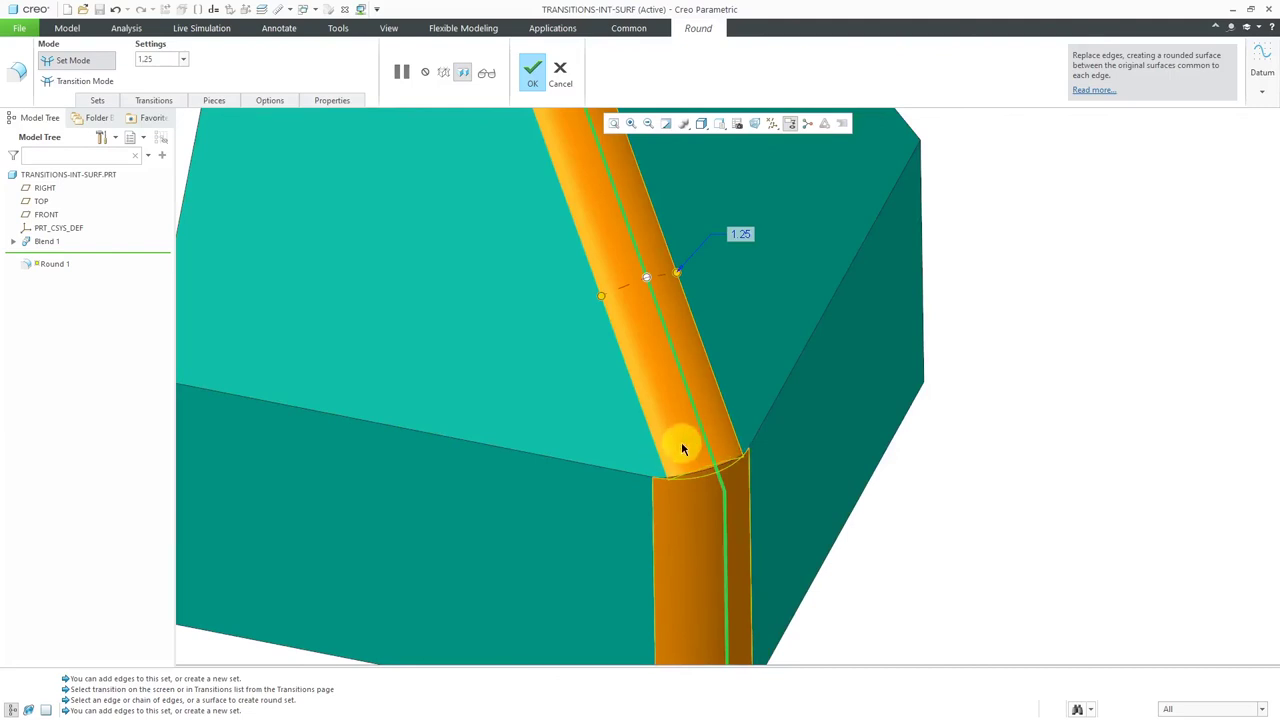
scroll(752, 476, up, 4)
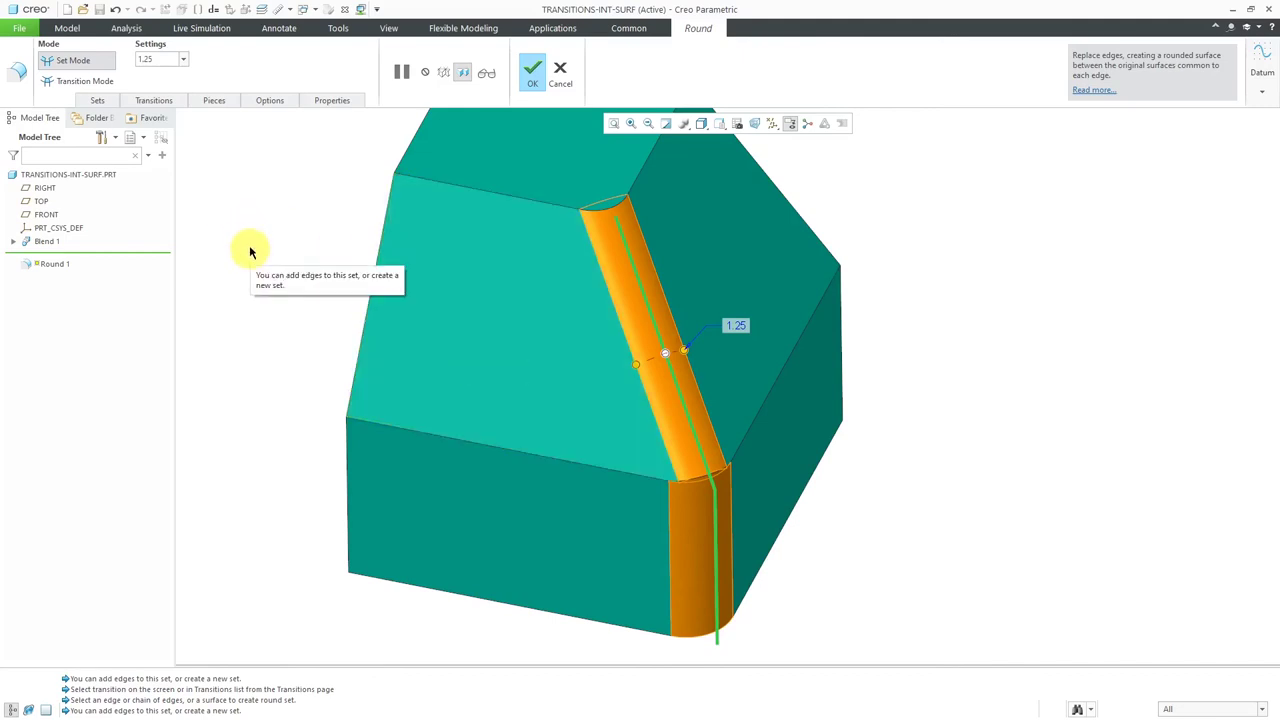
Step: Set the transition where the two round pieces meet to Intersect at Surface - side 1 with a length of about 2.41
click(88, 80)
click(150, 101)
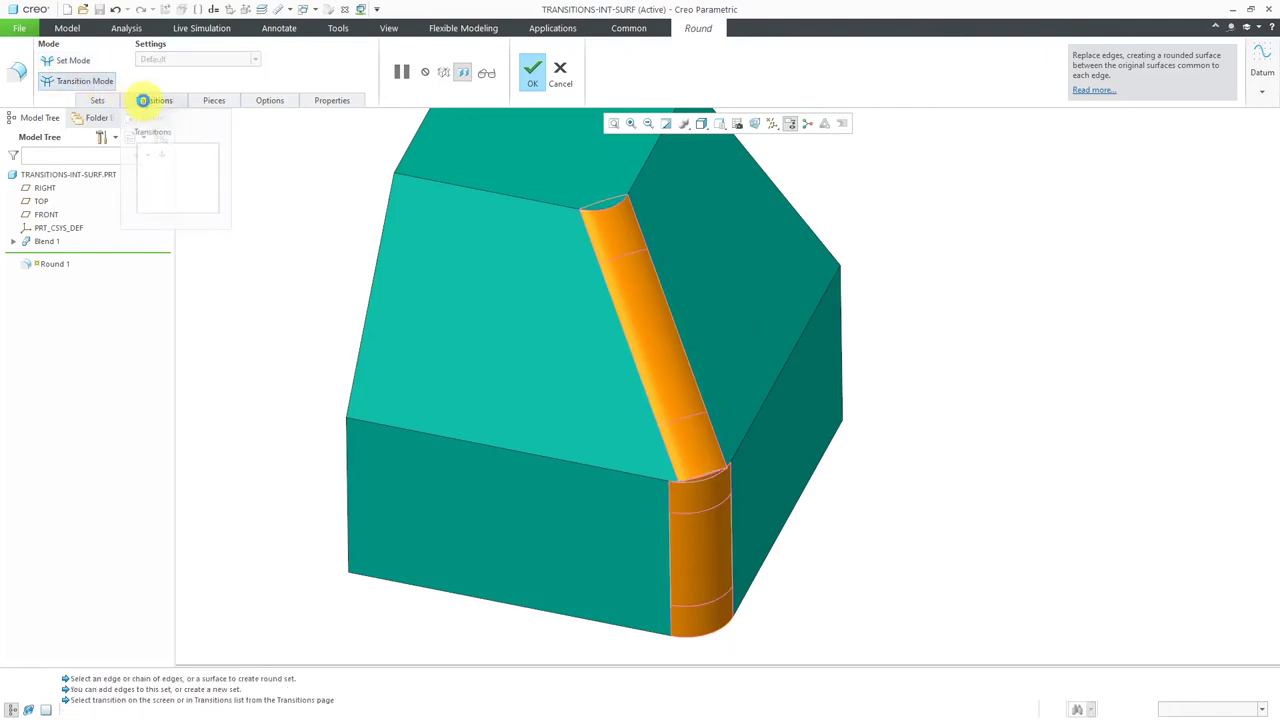
click(693, 460)
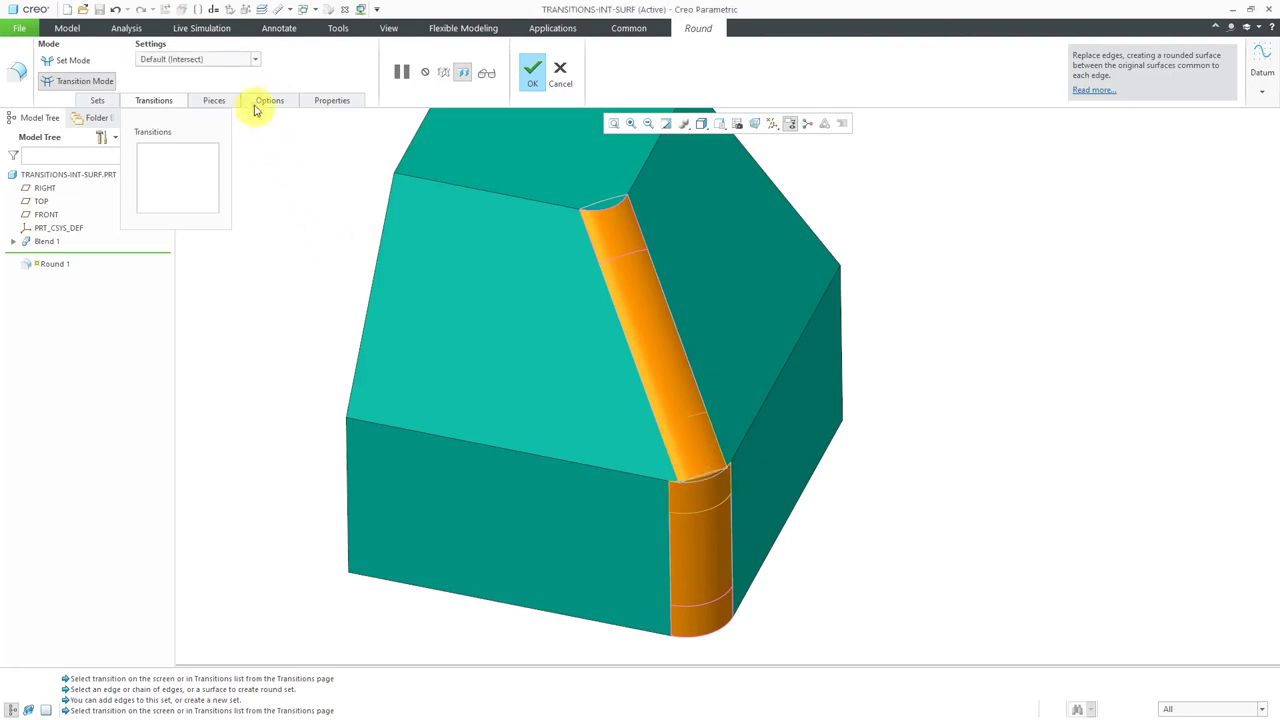
click(240, 62)
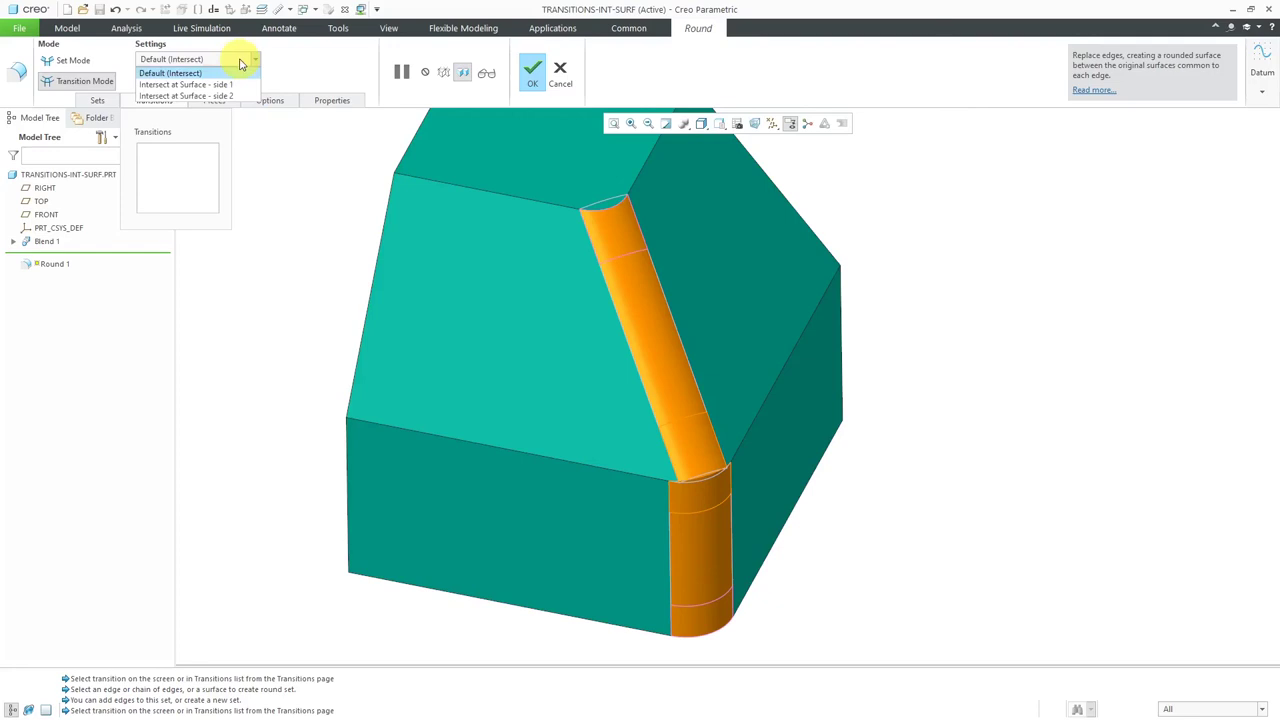
click(231, 85)
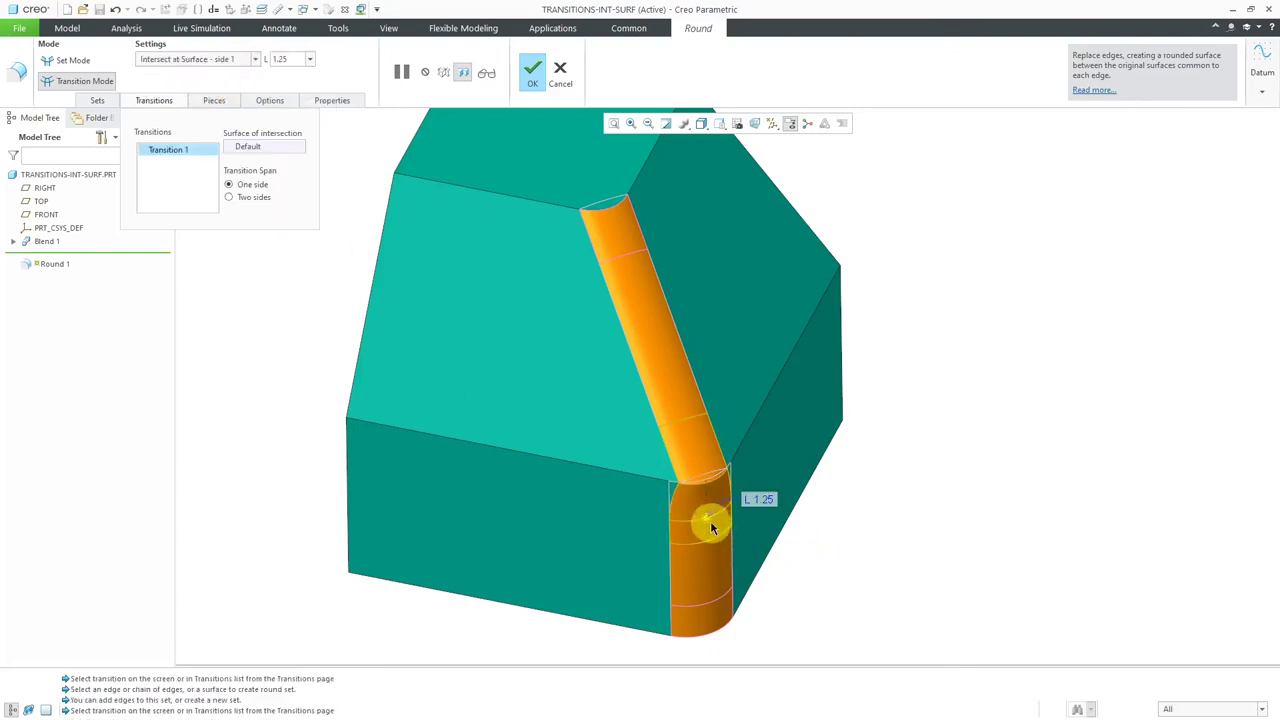
drag(707, 523, 706, 555)
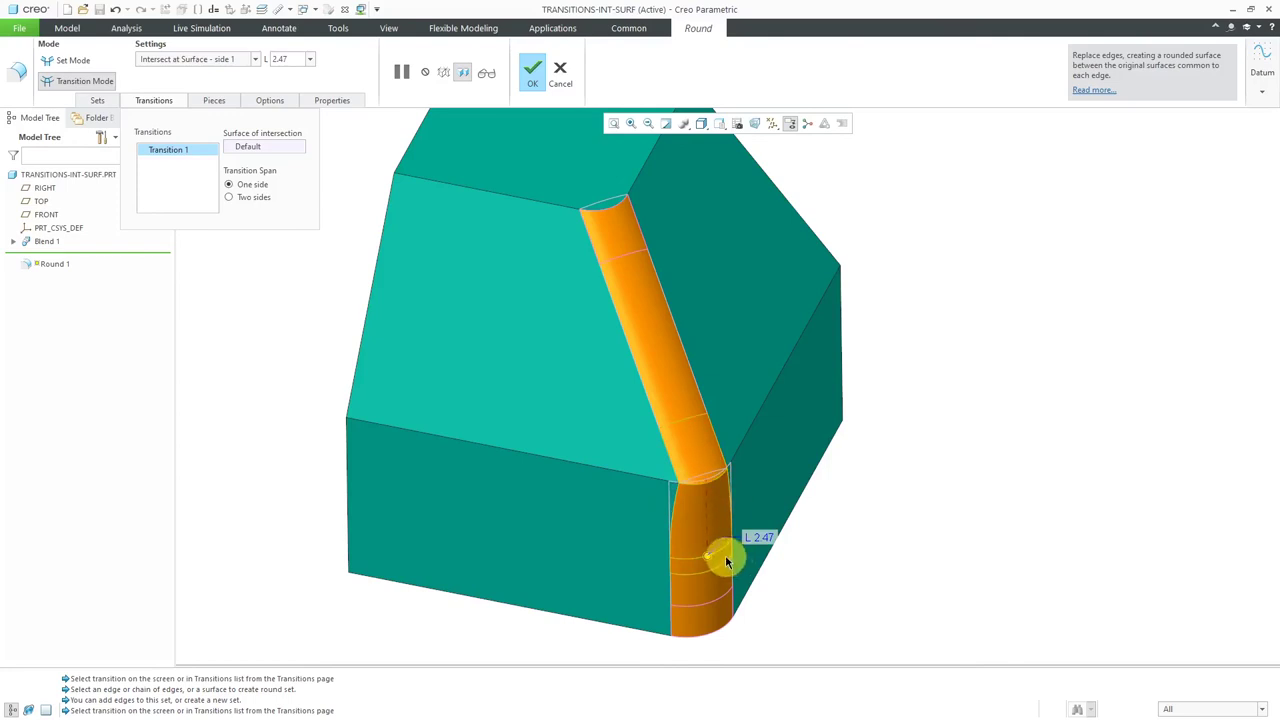
drag(708, 562, 707, 553)
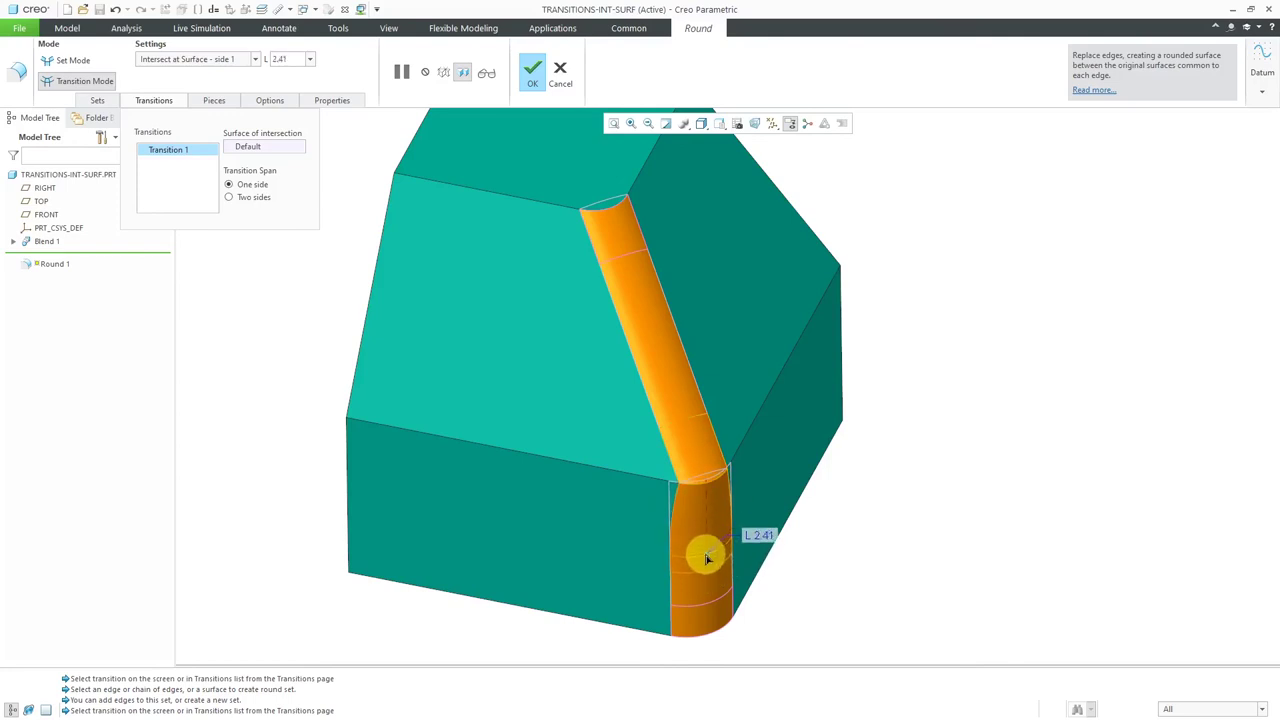
Step: Switch Transition 1 to Intersect at Surface - side 2 and lengthen it to about 2.19 along the slanted round
click(240, 60)
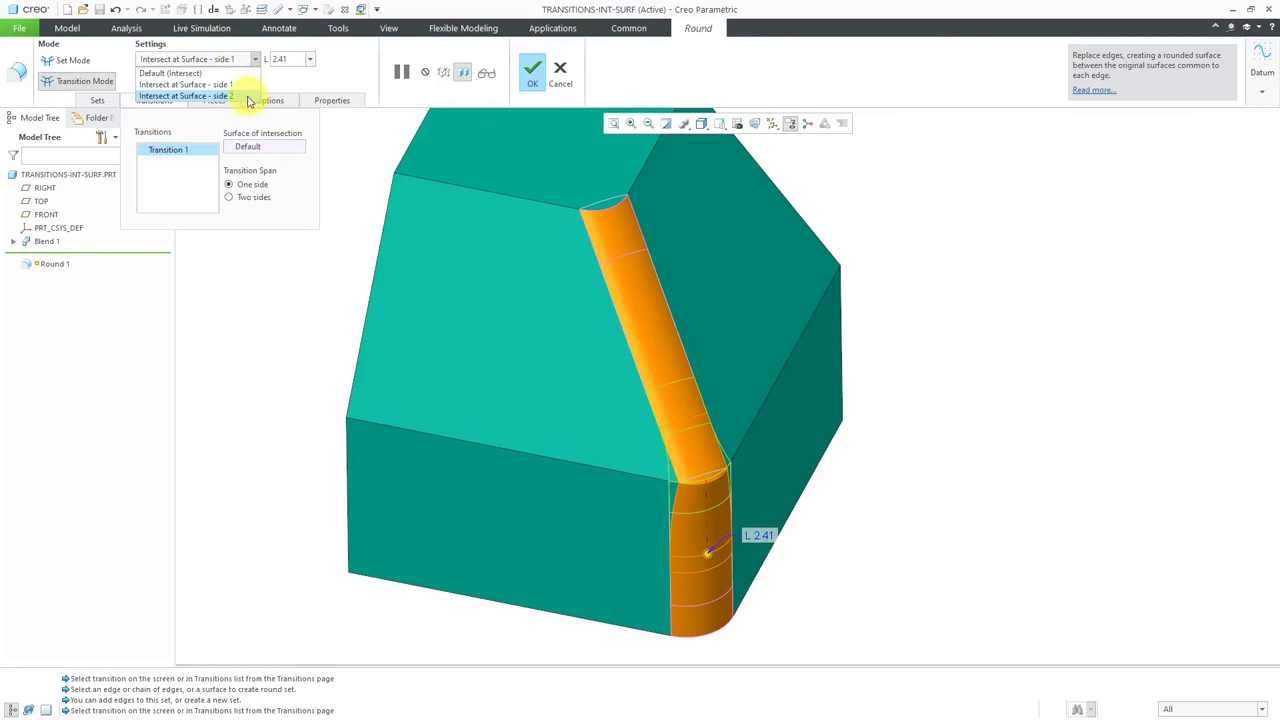
click(249, 95)
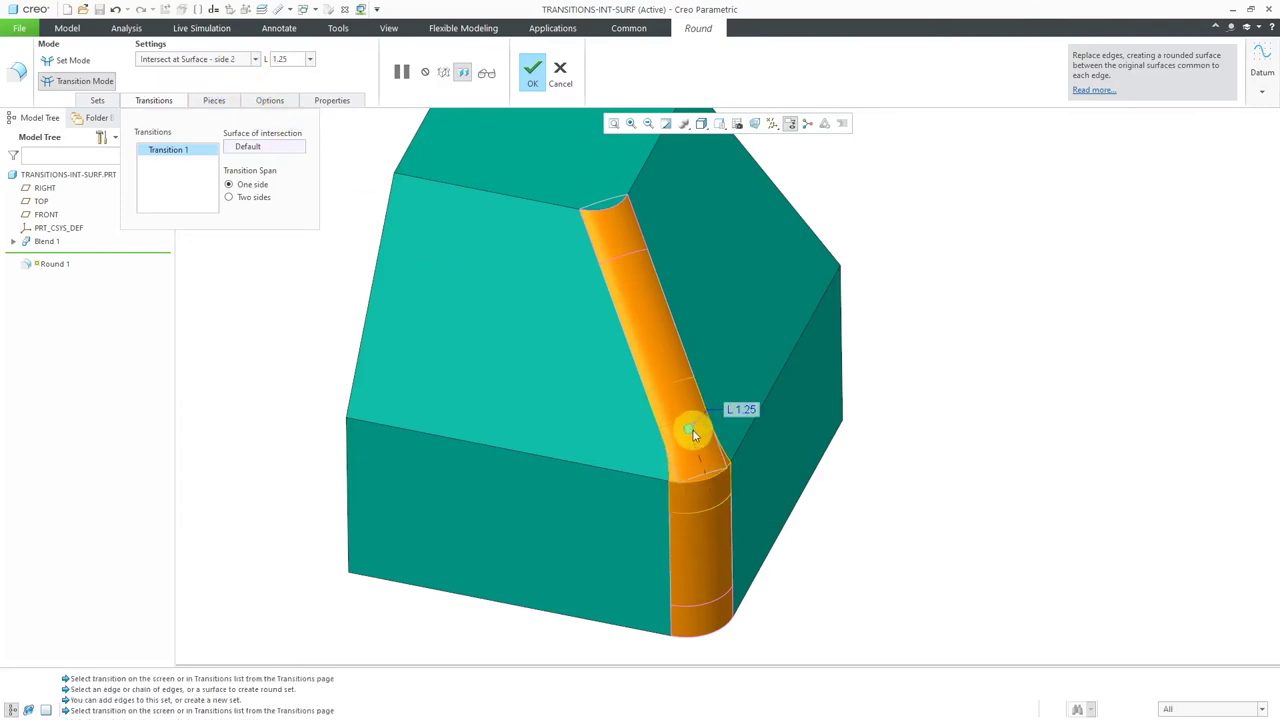
mouse_move(693, 432)
mouse_down()
mouse_move(671, 374)
mouse_move(686, 437)
mouse_move(679, 395)
mouse_move(683, 410)
mouse_up()
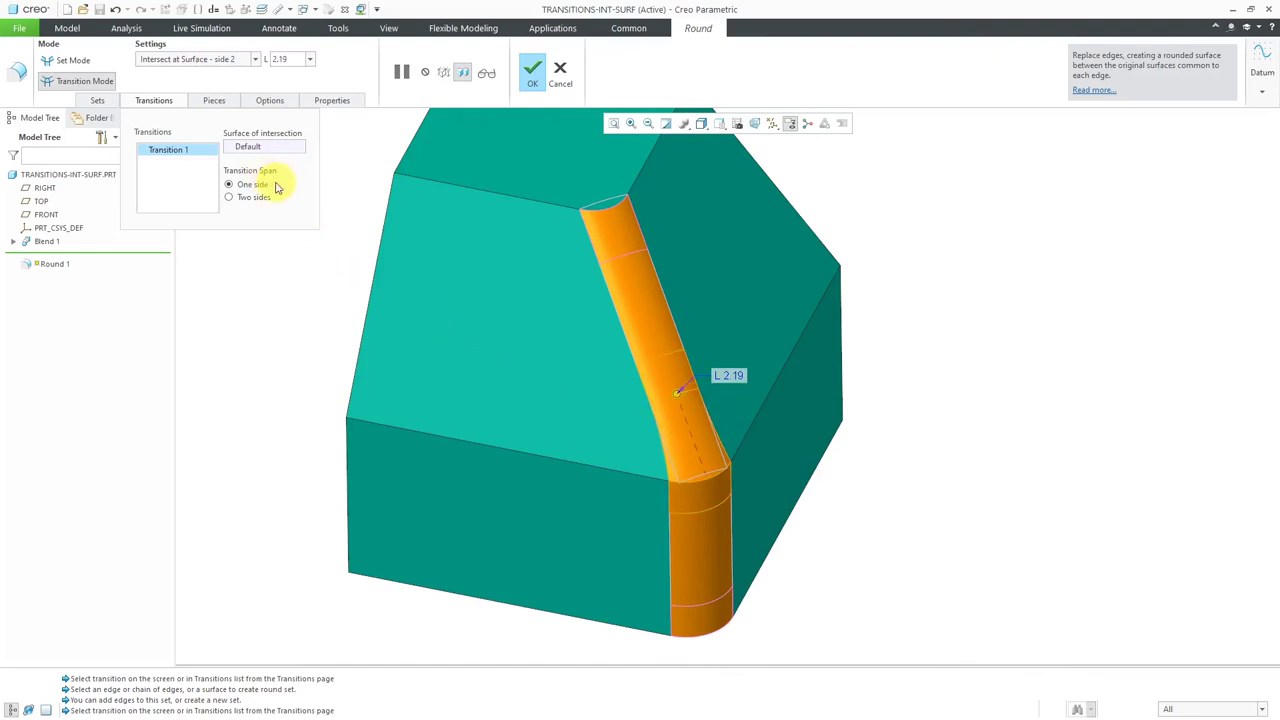
click(453, 388)
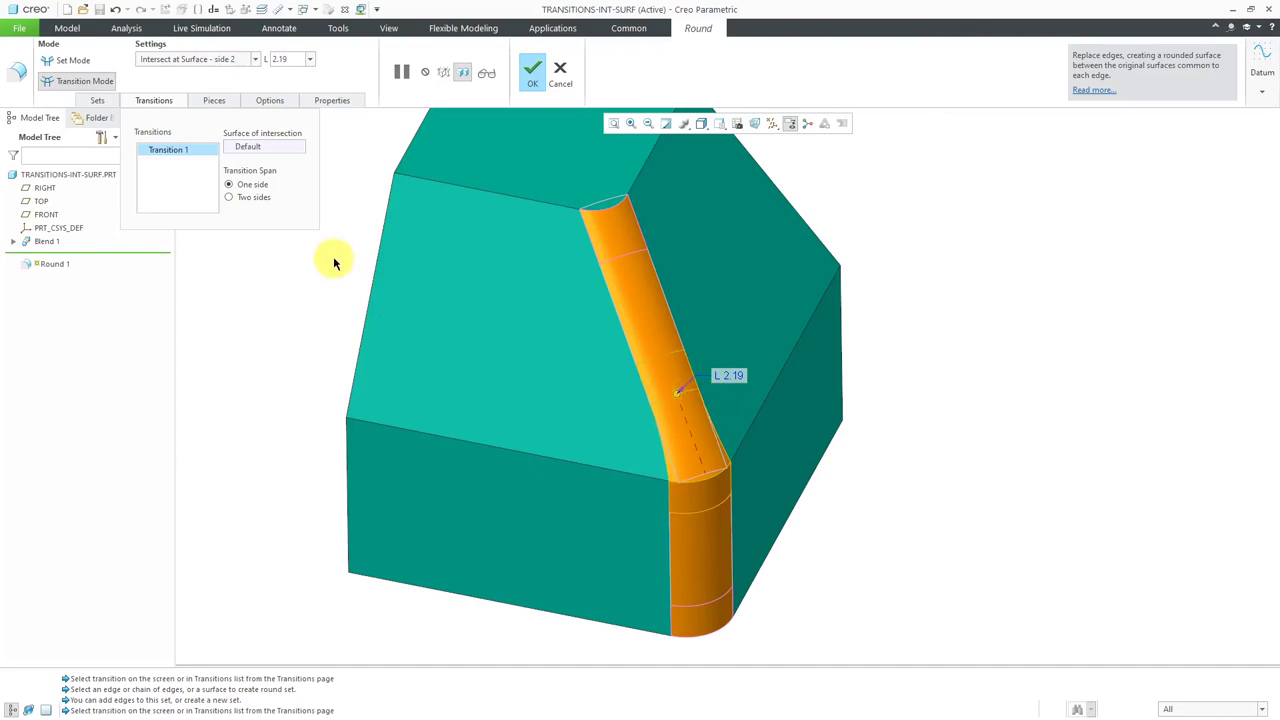
Step: Make Transition 1 span two sides, with L1 about 1.63 on the slanted round and L2 about 1.81 on the vertical round
click(253, 197)
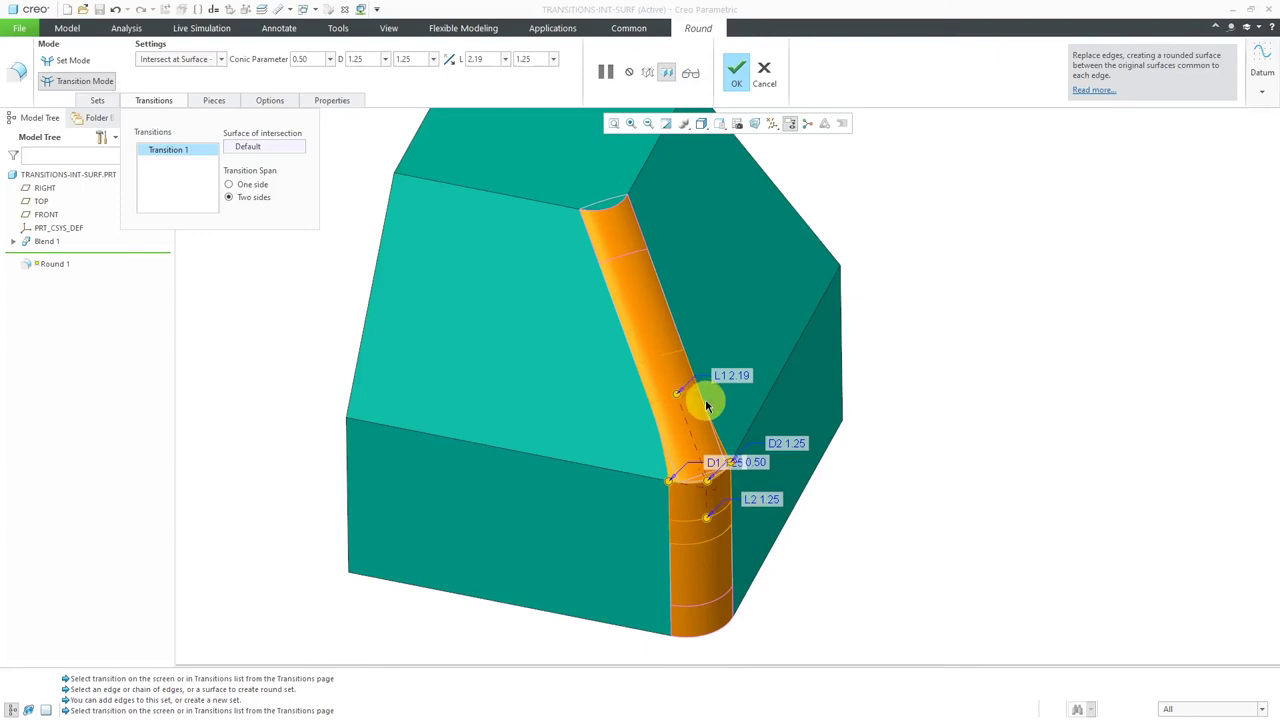
drag(707, 520, 706, 538)
drag(679, 399, 686, 420)
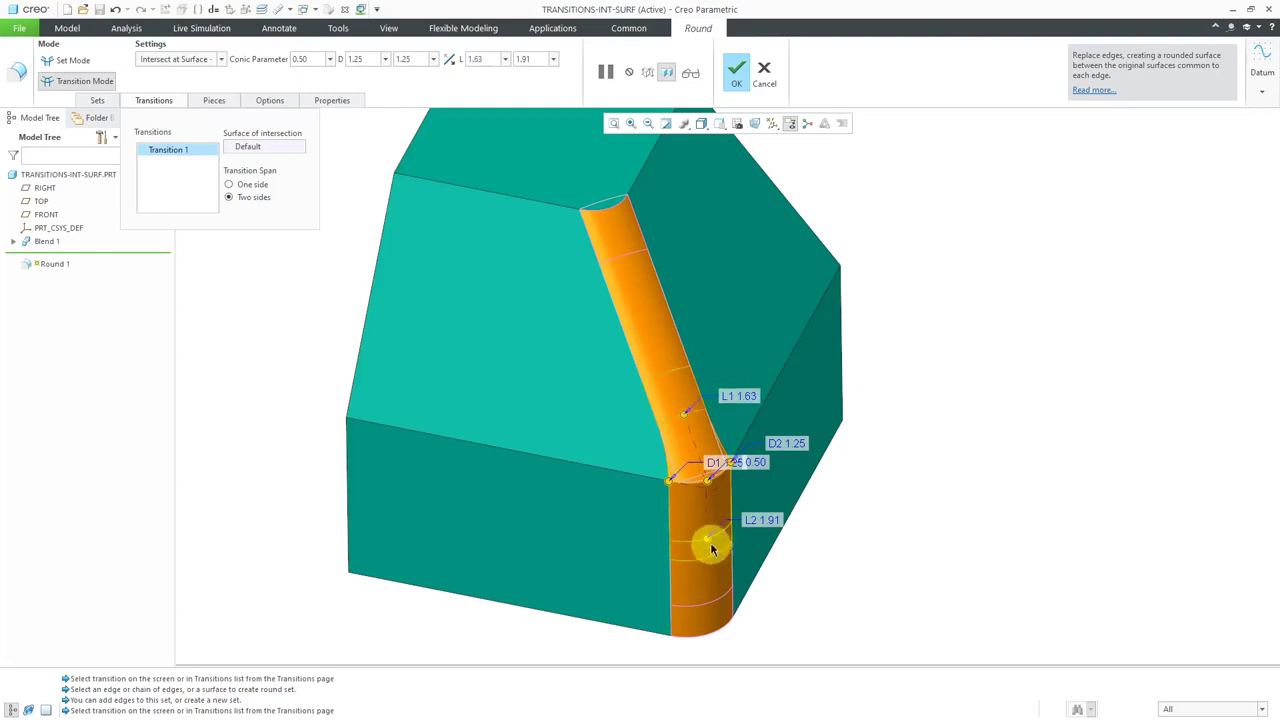
mouse_move(710, 545)
mouse_down()
mouse_move(709, 527)
mouse_move(697, 531)
mouse_up()
Step: Adjust the D distances of Transition 1 at the shared corner, leaving D1 at 1.25 and setting D2 to about 1.38
scroll(700, 520, up, 2)
scroll(703, 514, down, 2)
middle_drag(700, 514, 714, 471)
scroll(722, 513, up, 2)
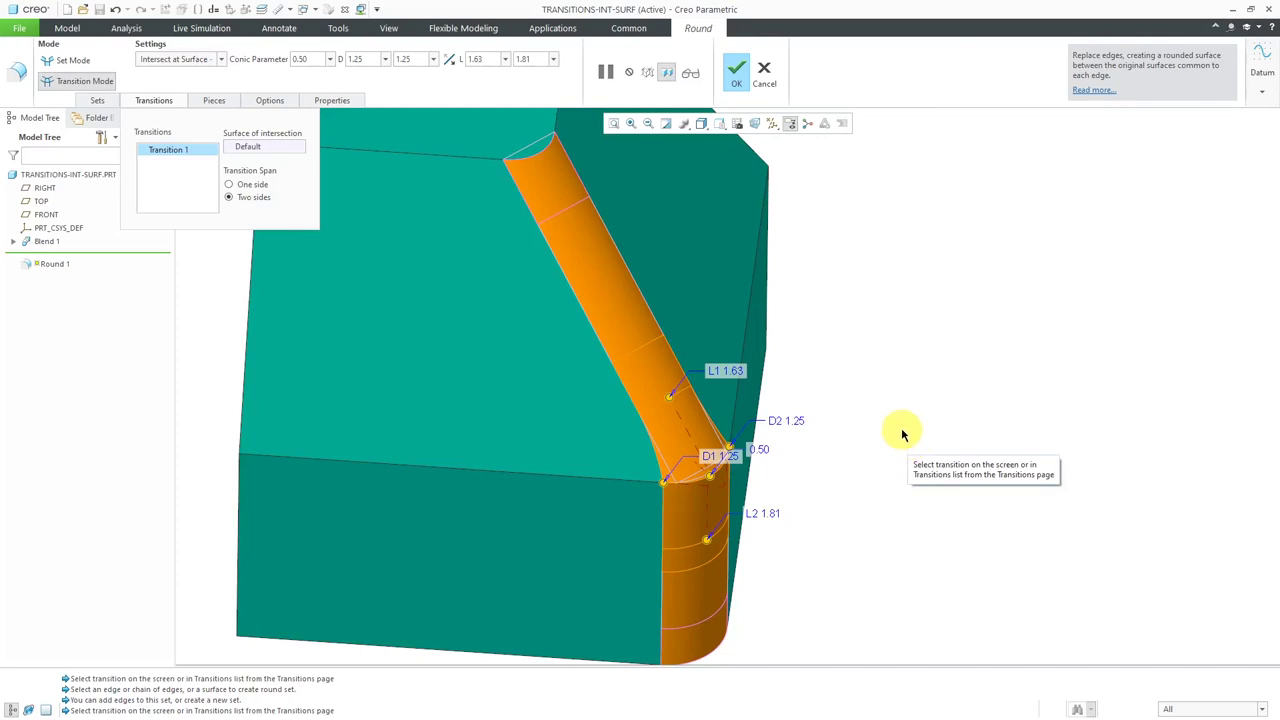
mouse_move(666, 487)
mouse_down()
mouse_move(688, 481)
mouse_move(663, 478)
mouse_up()
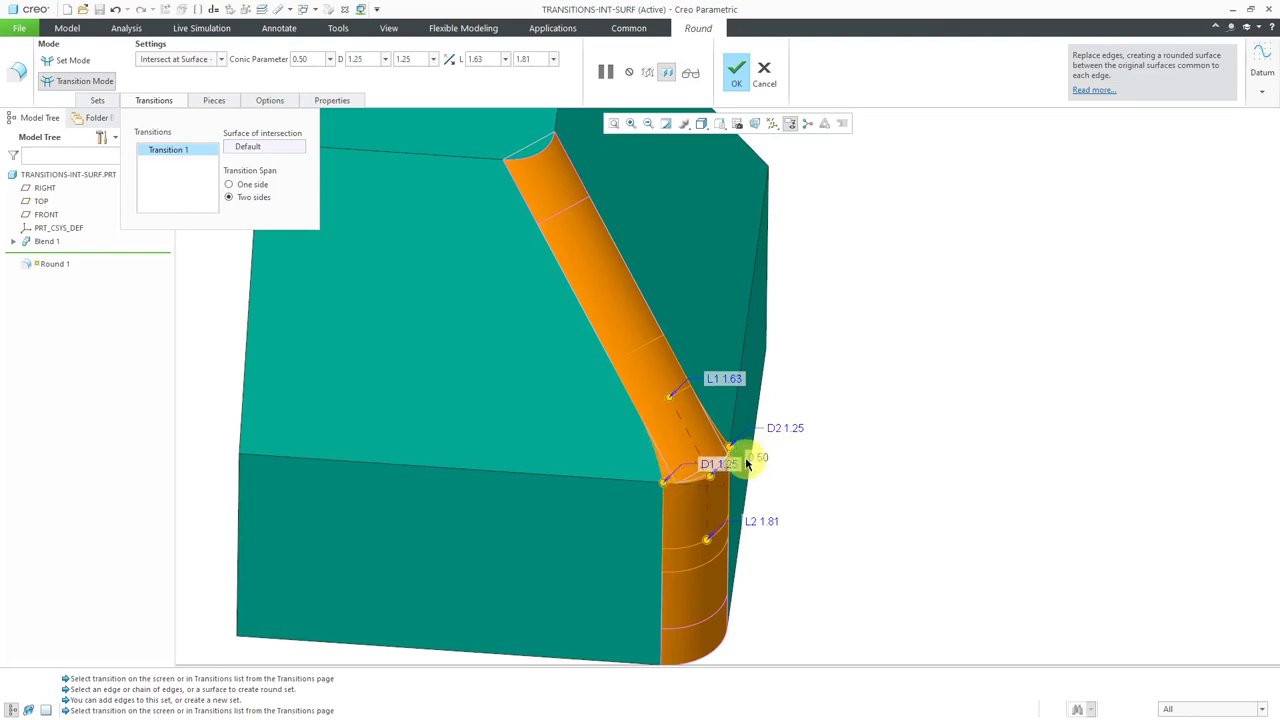
scroll(745, 455, up, 3)
mouse_move(724, 437)
mouse_down()
mouse_move(729, 417)
mouse_move(722, 437)
mouse_up()
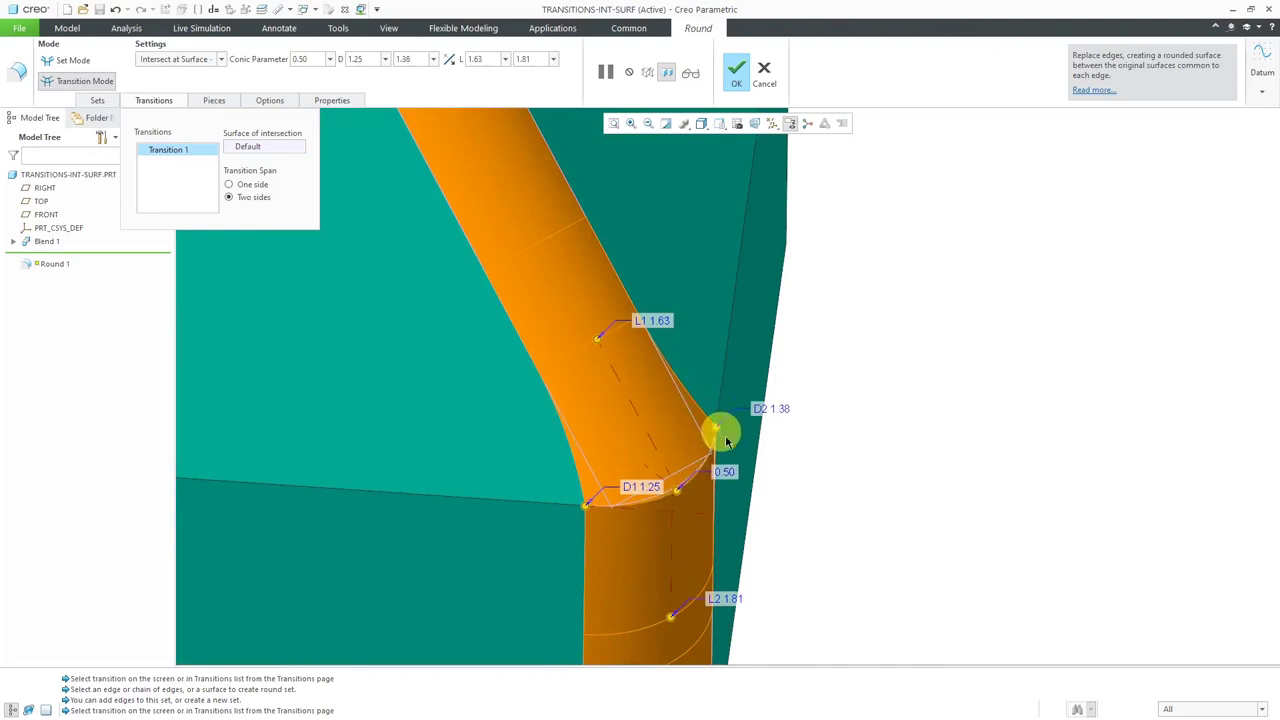
Step: Finish Transition 1 with a conic parameter of 0.50 and complete the round
middle_drag(734, 403, 705, 442)
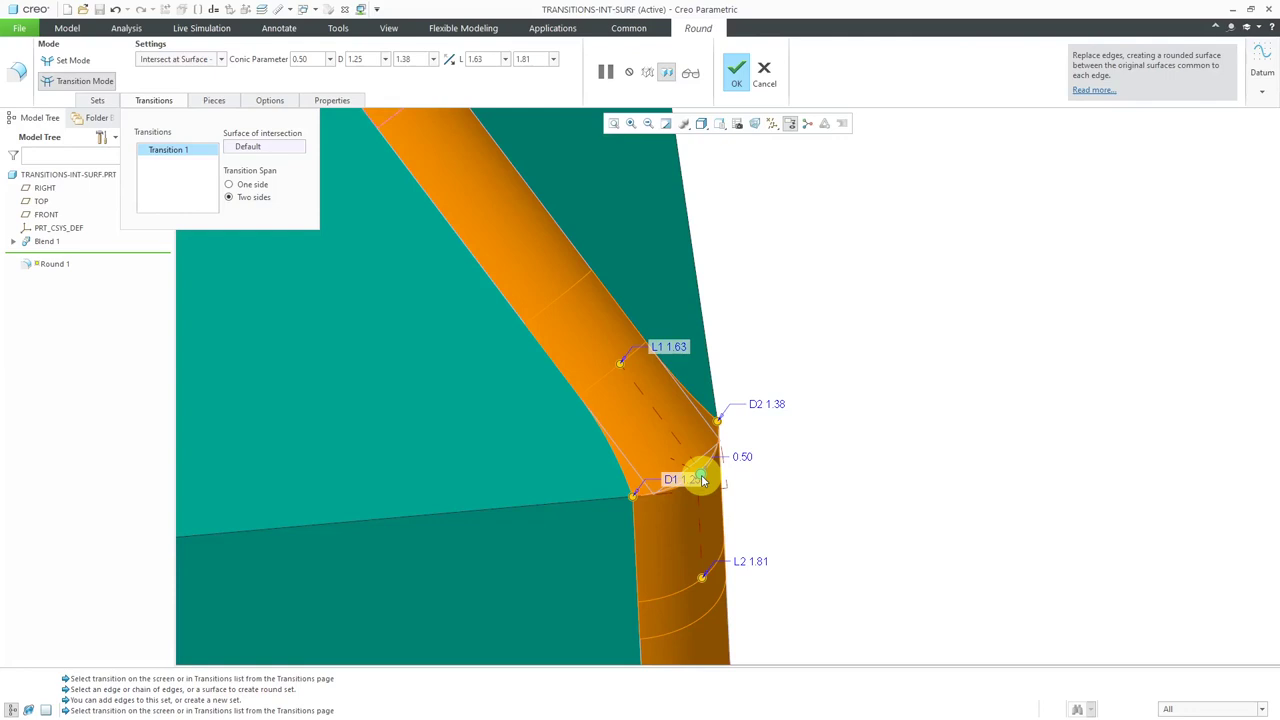
mouse_move(714, 477)
middle_down()
mouse_move(737, 477)
mouse_move(712, 481)
middle_up()
mouse_move(703, 477)
mouse_down()
mouse_move(671, 470)
mouse_move(735, 487)
mouse_move(696, 472)
mouse_up()
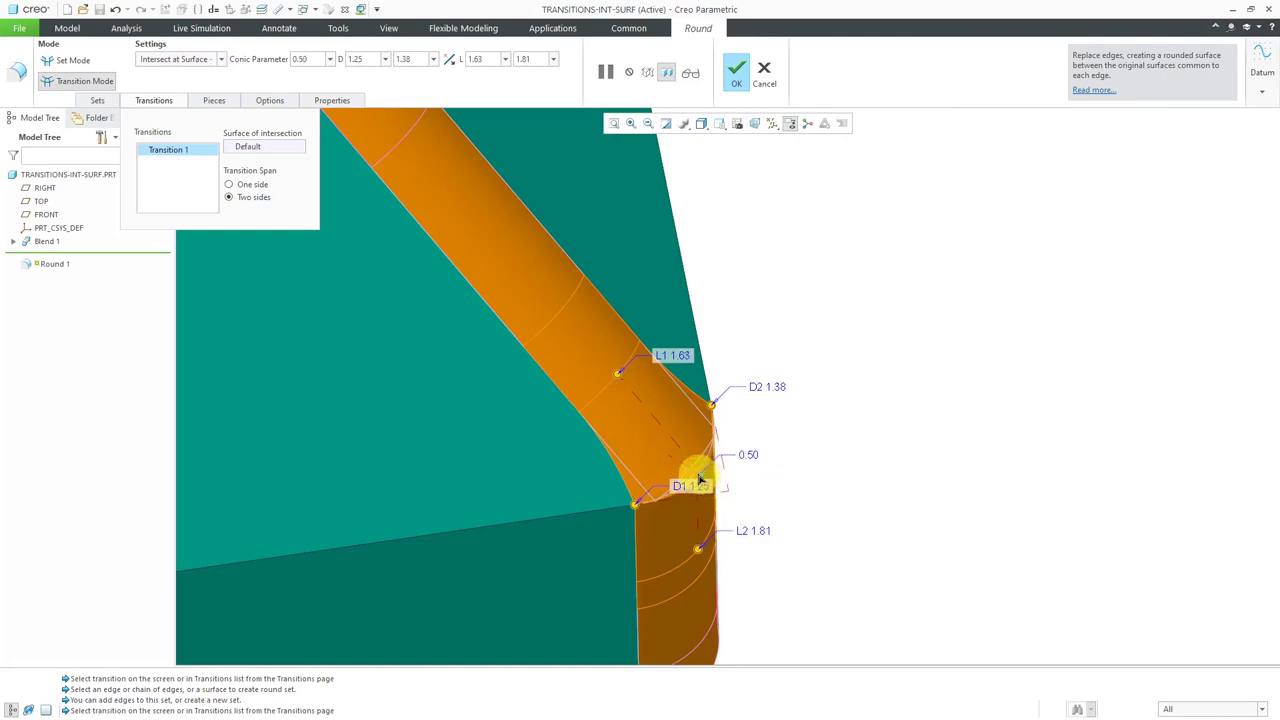
click(736, 70)
mouse_move(787, 381)
middle_down()
mouse_move(749, 371)
mouse_move(711, 331)
mouse_move(720, 360)
mouse_move(729, 349)
mouse_move(746, 371)
middle_up()
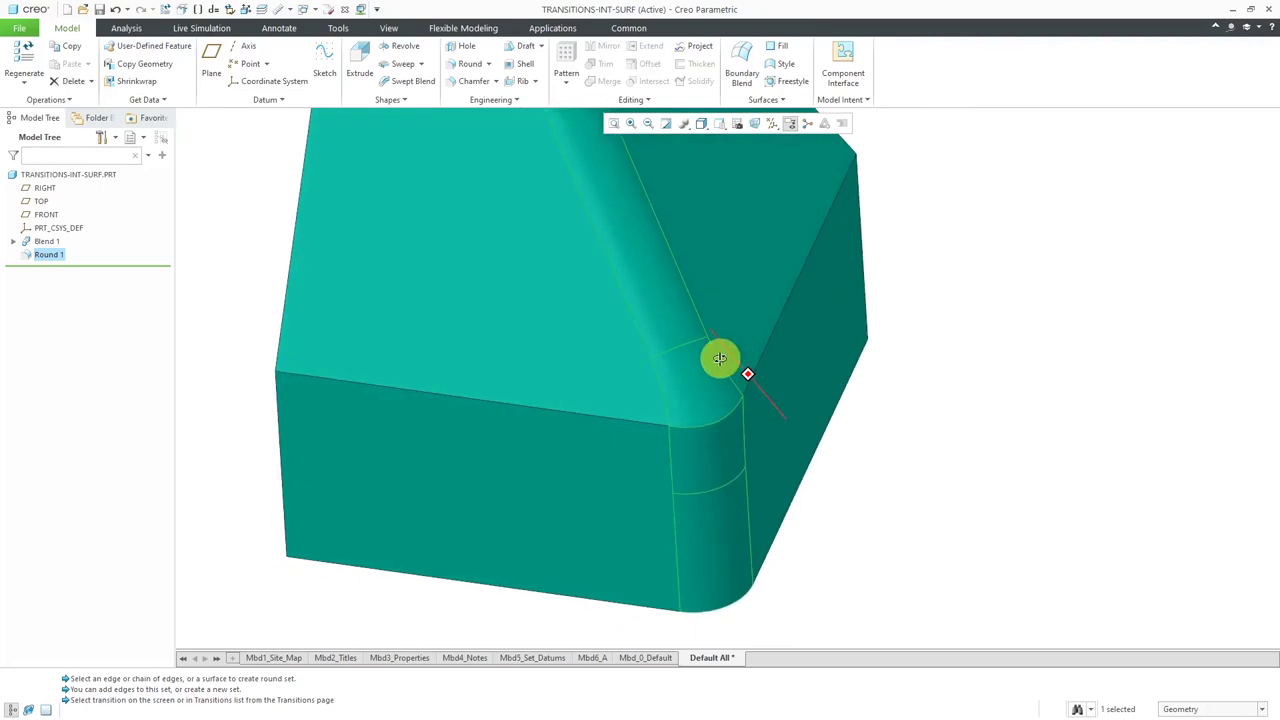